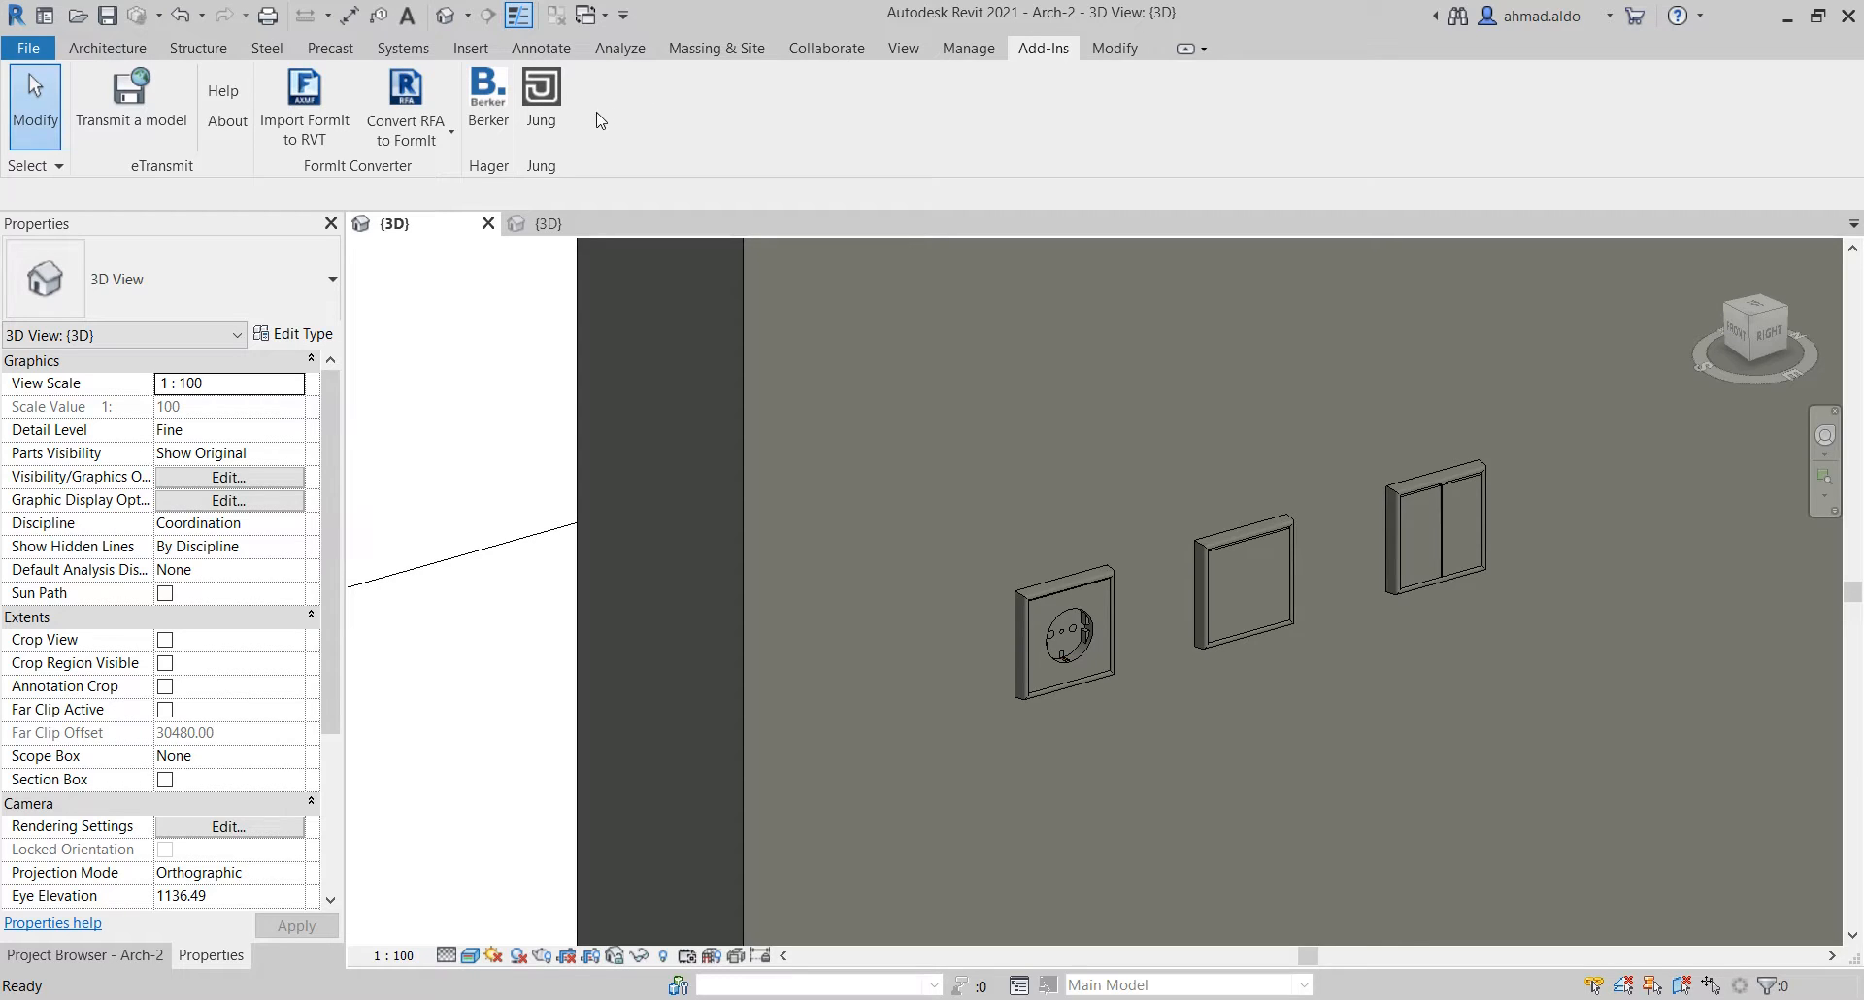
Open the Jung Product Configurator and add an insert to the white 1-gang LS 990 frame
click(557, 127)
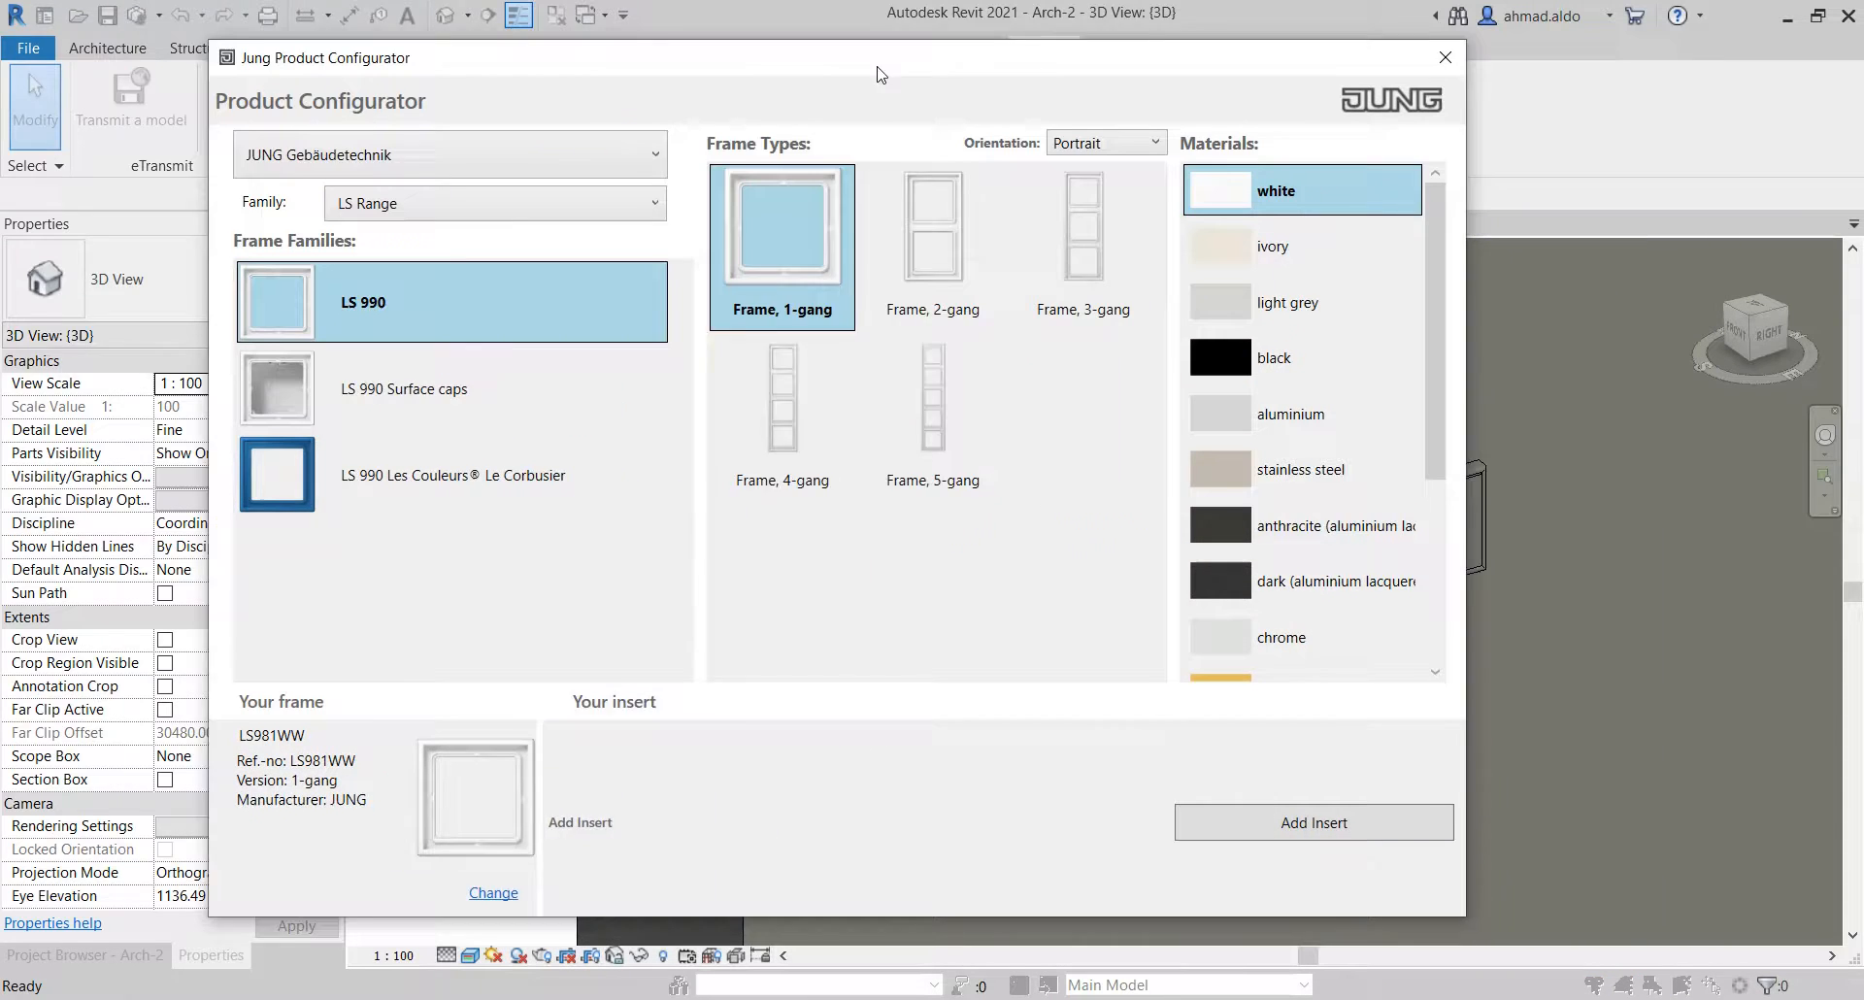
drag(877, 67, 639, 44)
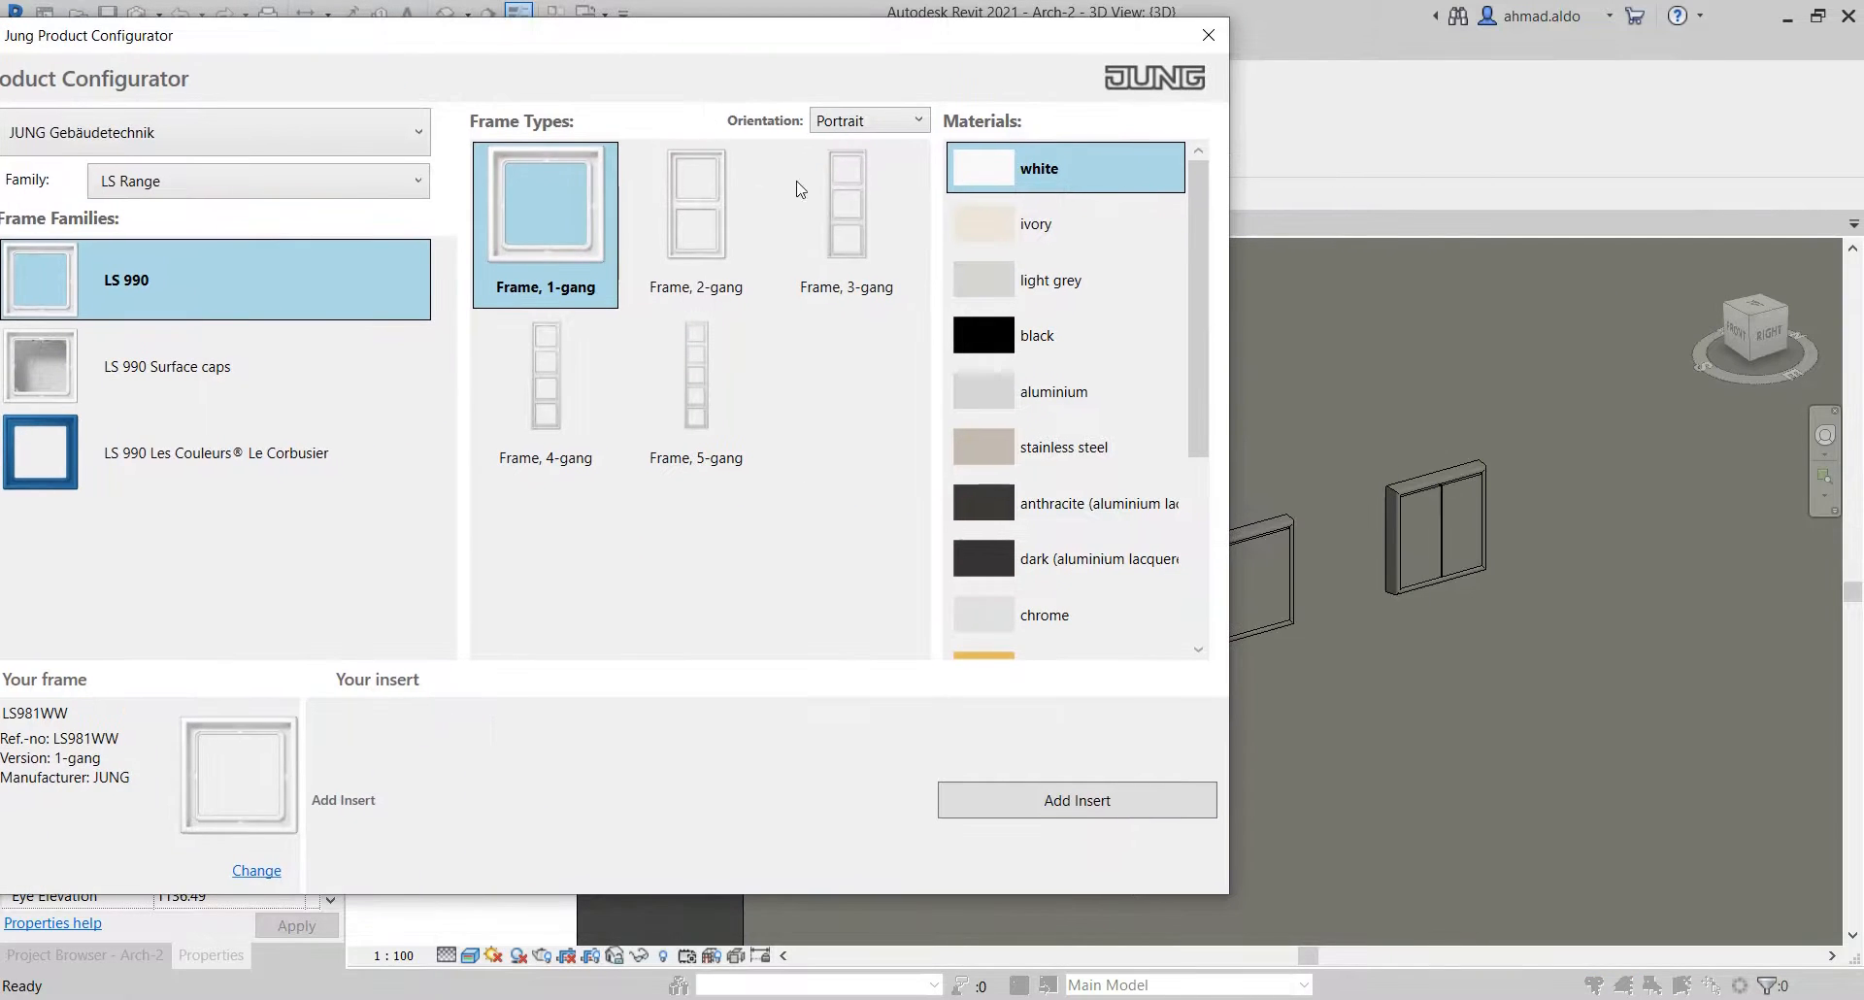
drag(827, 25, 1075, 49)
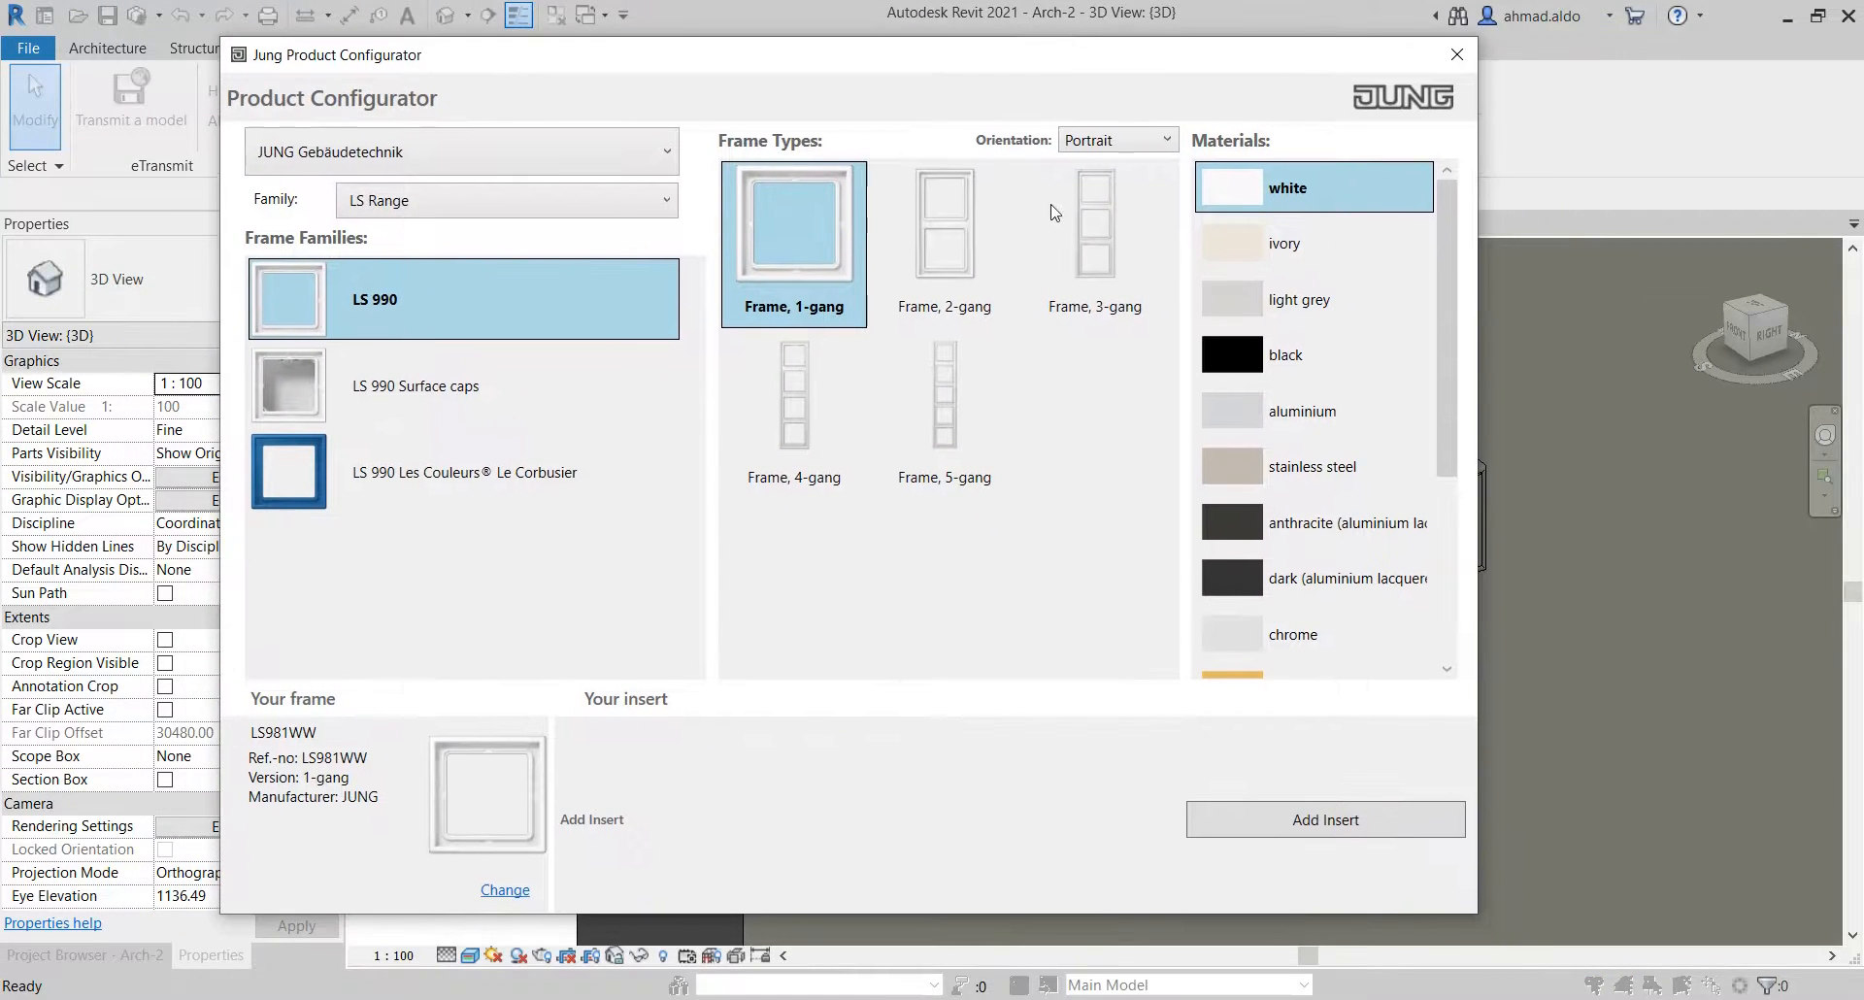
click(1377, 837)
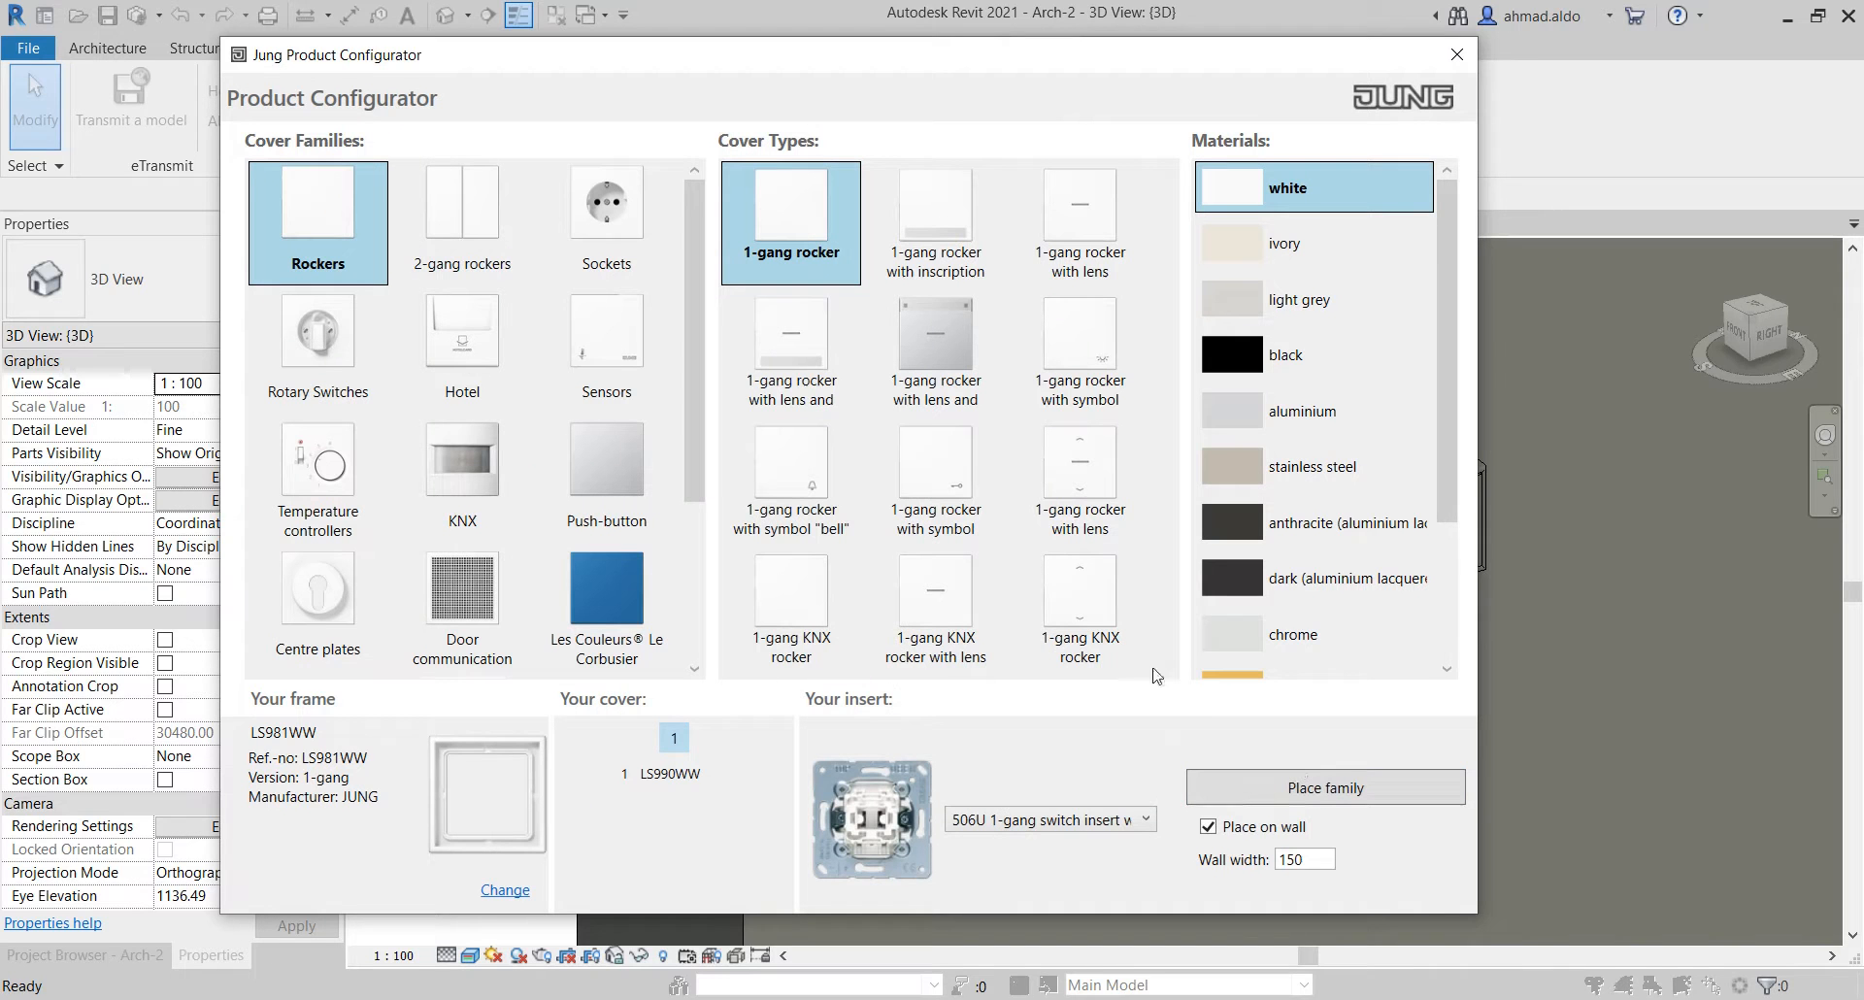
Browse the configurator's cover families, from 2-gang rockers to Les Couleurs Le Corbusier and door communication, and close it without placing anything
click(515, 233)
click(600, 225)
click(592, 340)
click(470, 330)
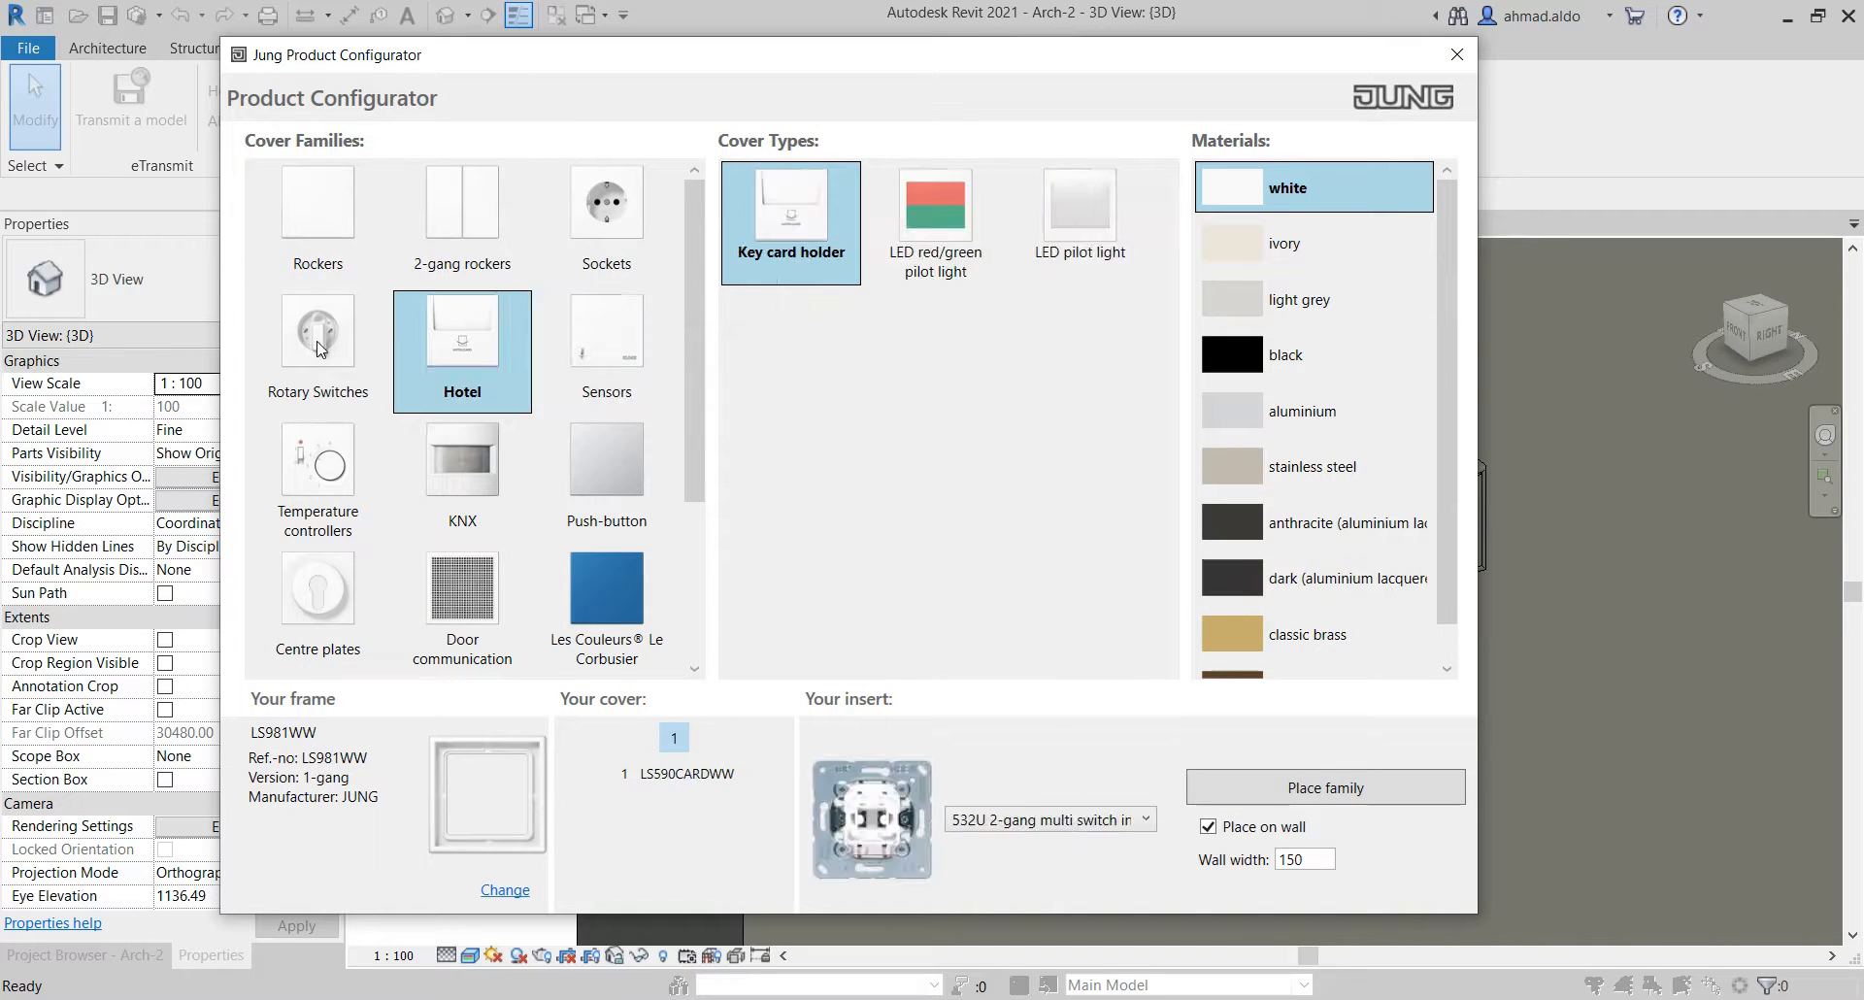
click(323, 362)
click(333, 505)
click(486, 490)
click(606, 505)
click(621, 588)
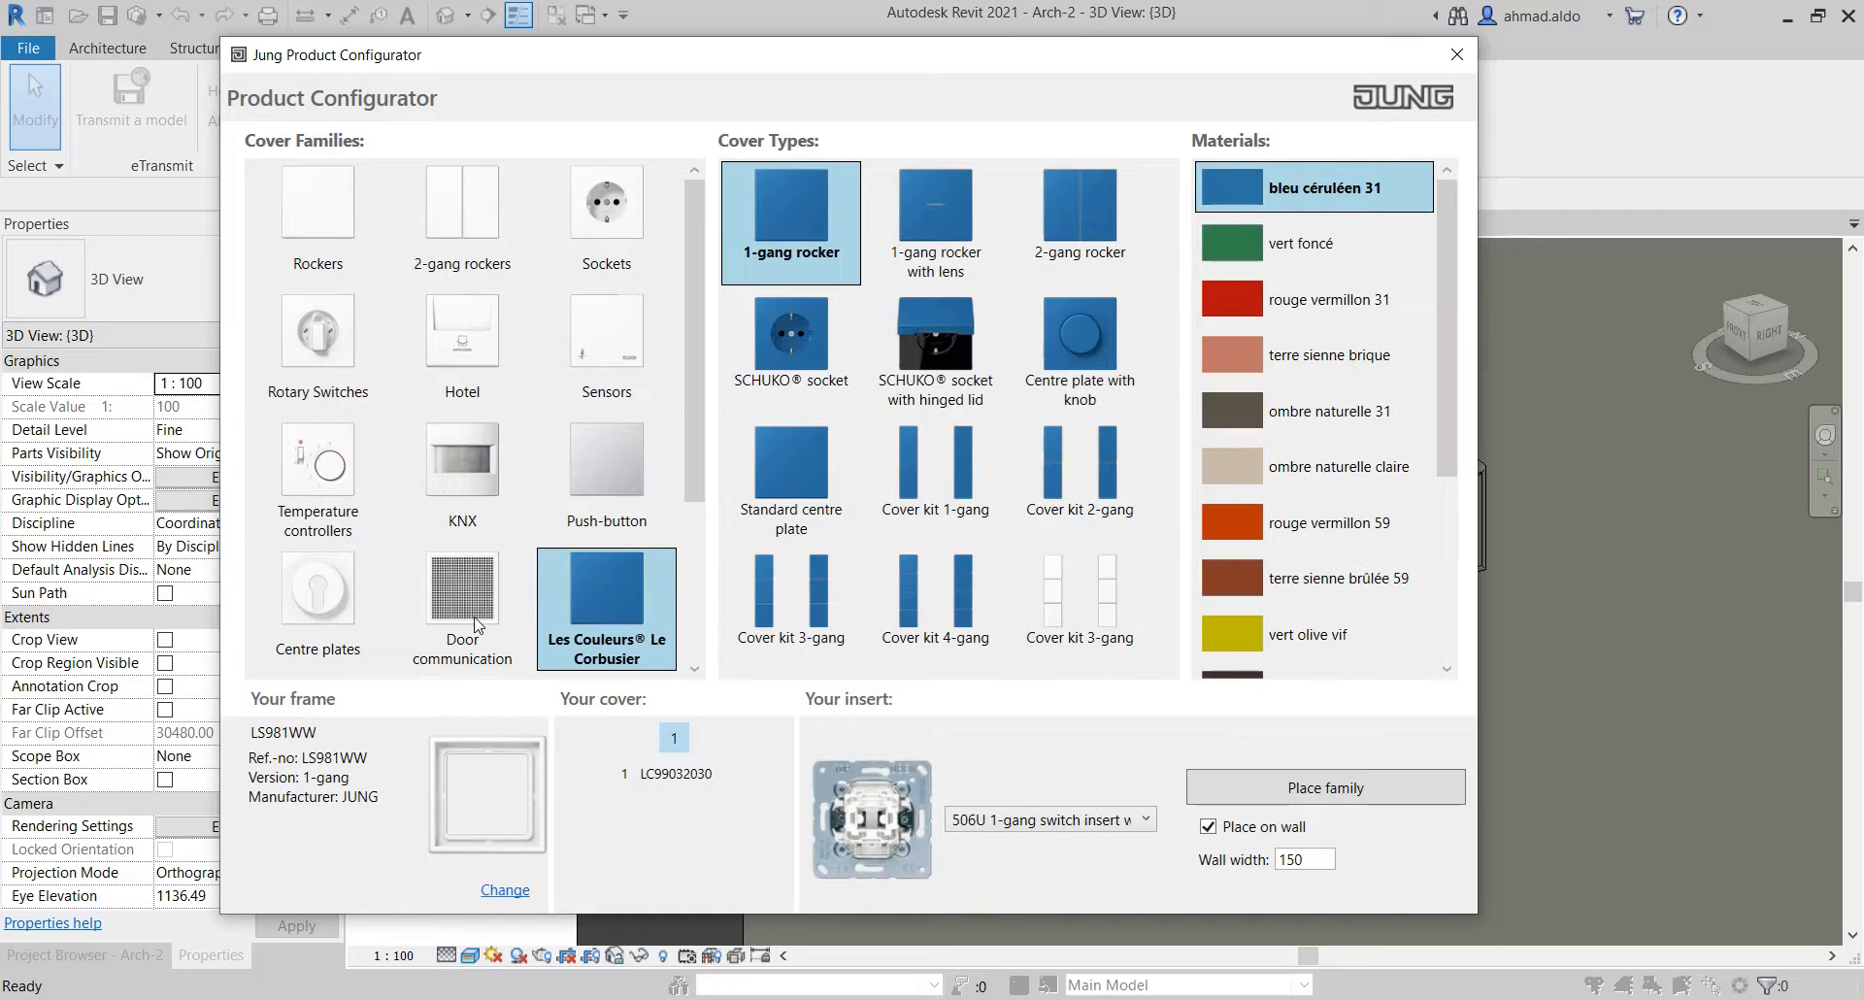
click(473, 622)
click(1456, 55)
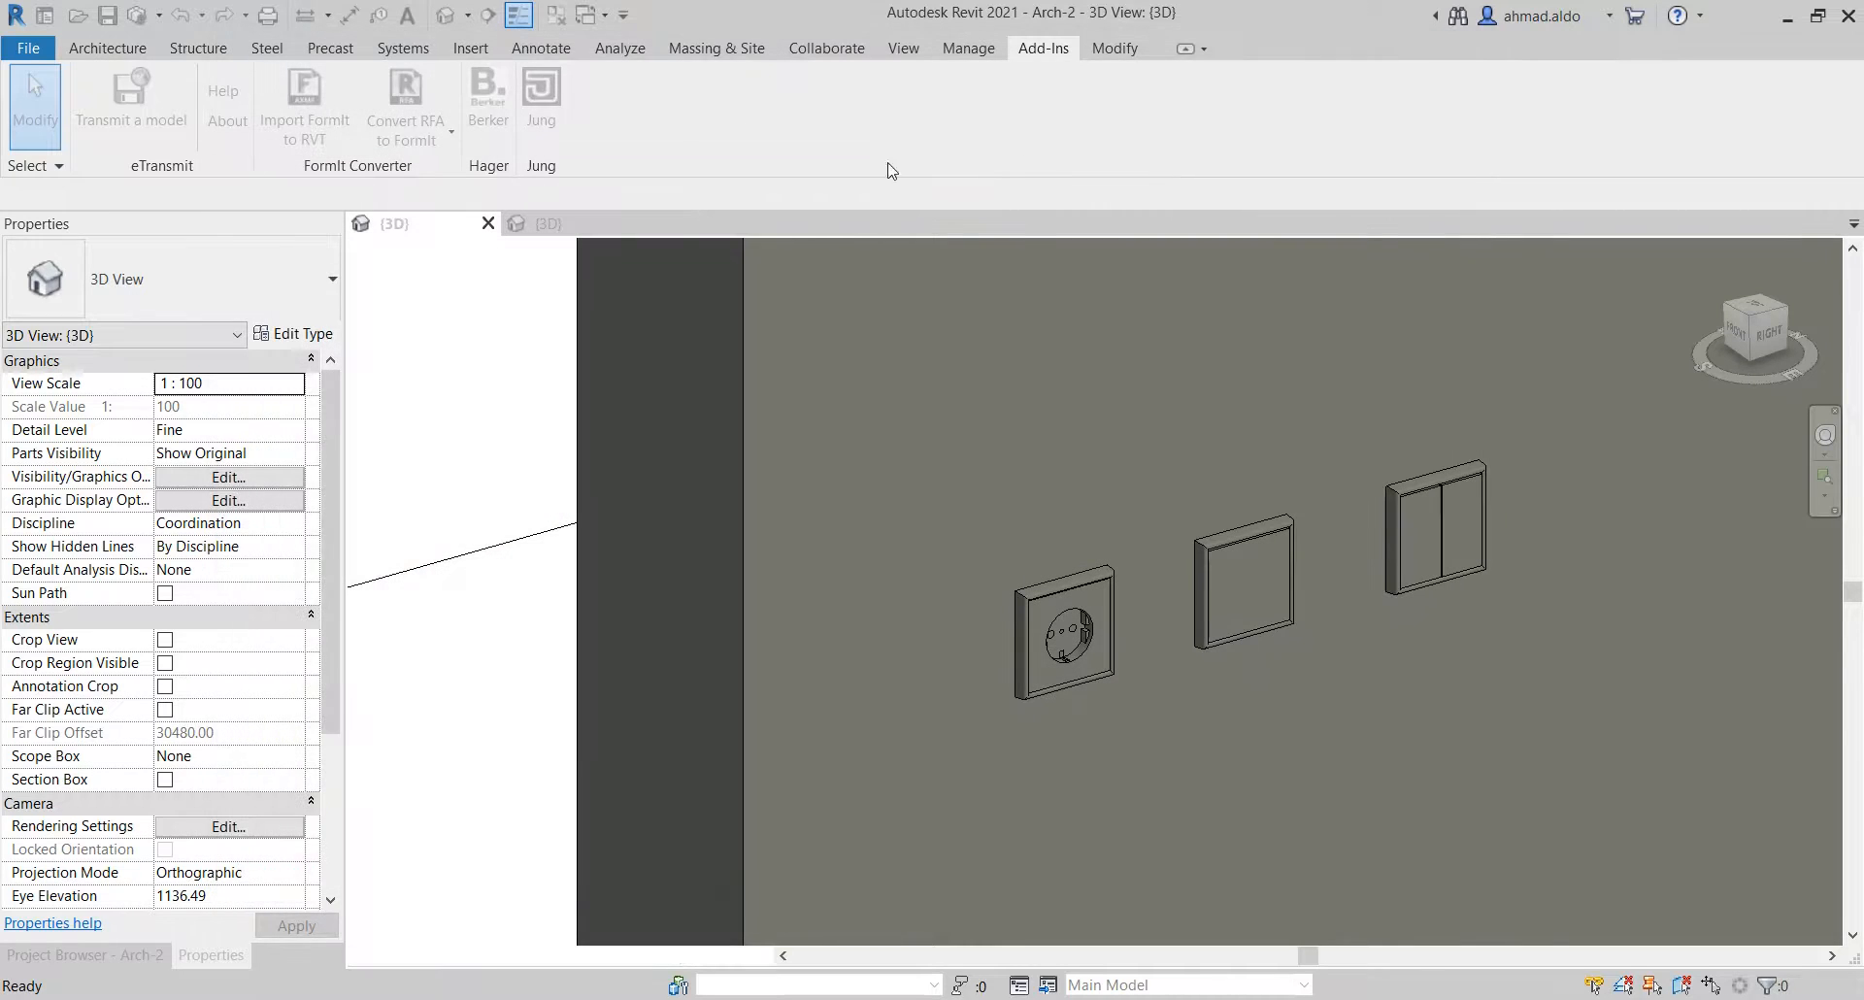
Review the categories of electrical devices that can be placed, without starting a placement
click(403, 47)
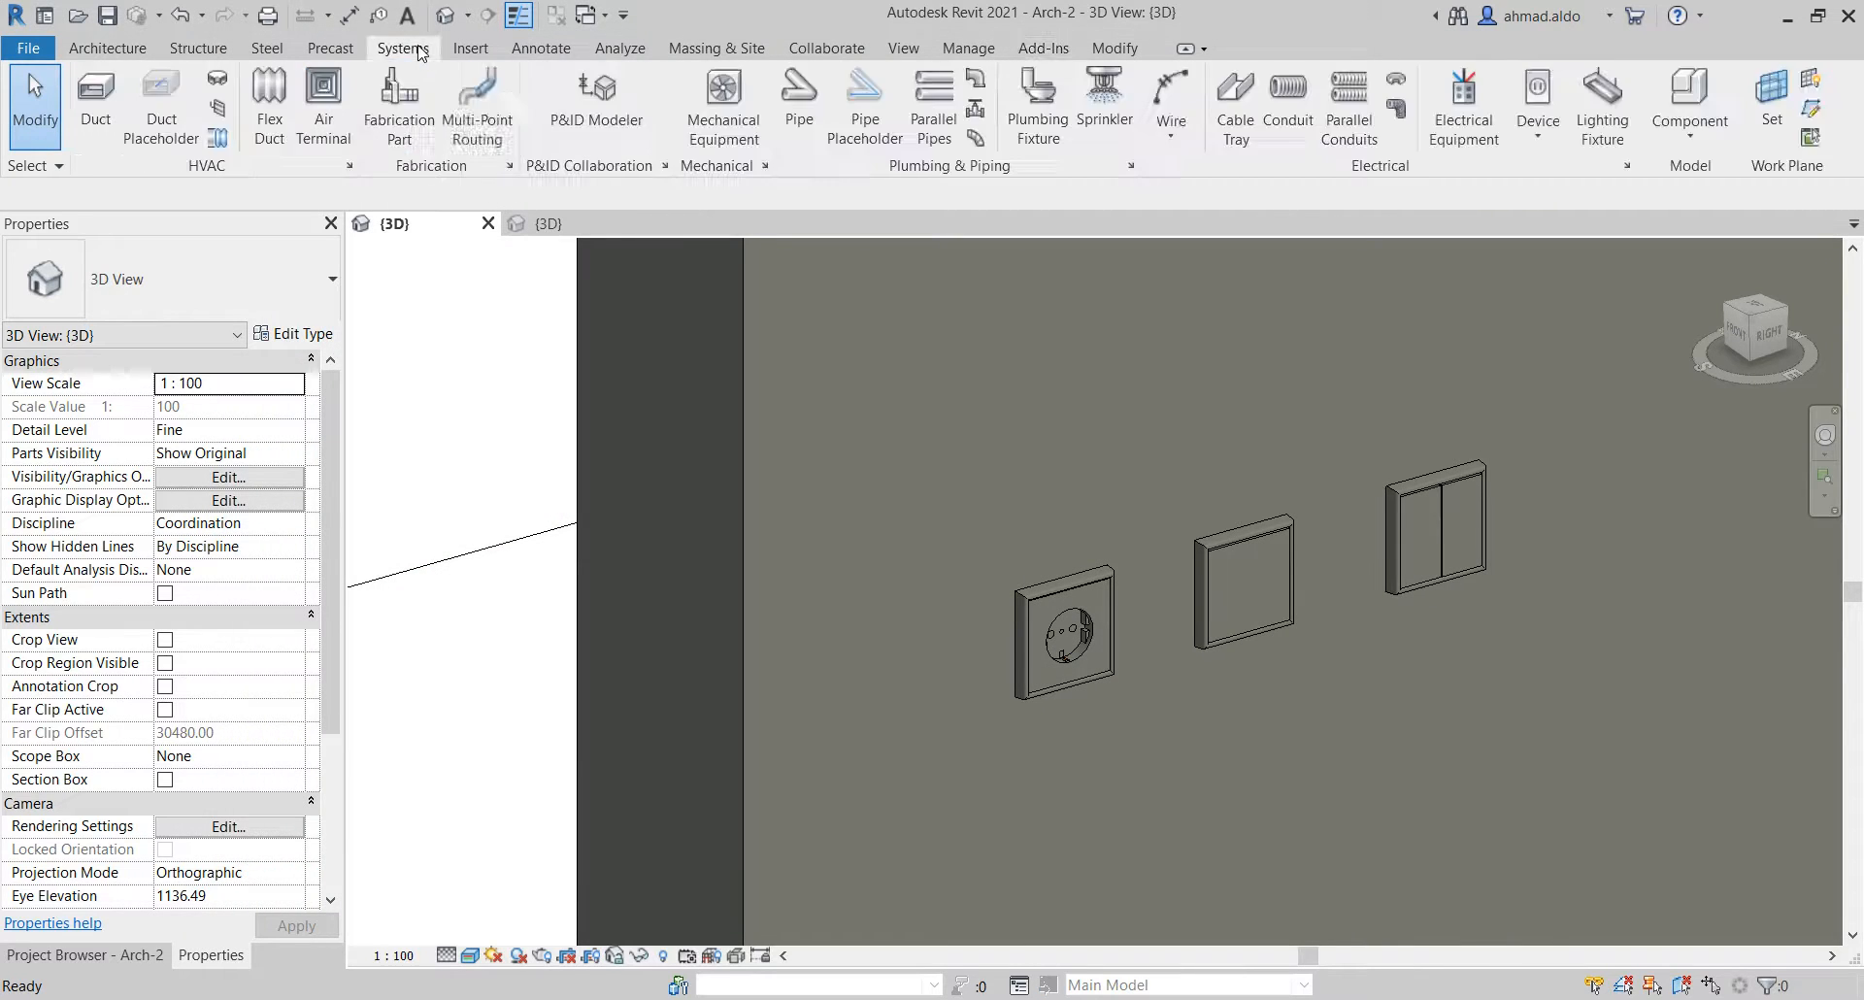
click(1543, 136)
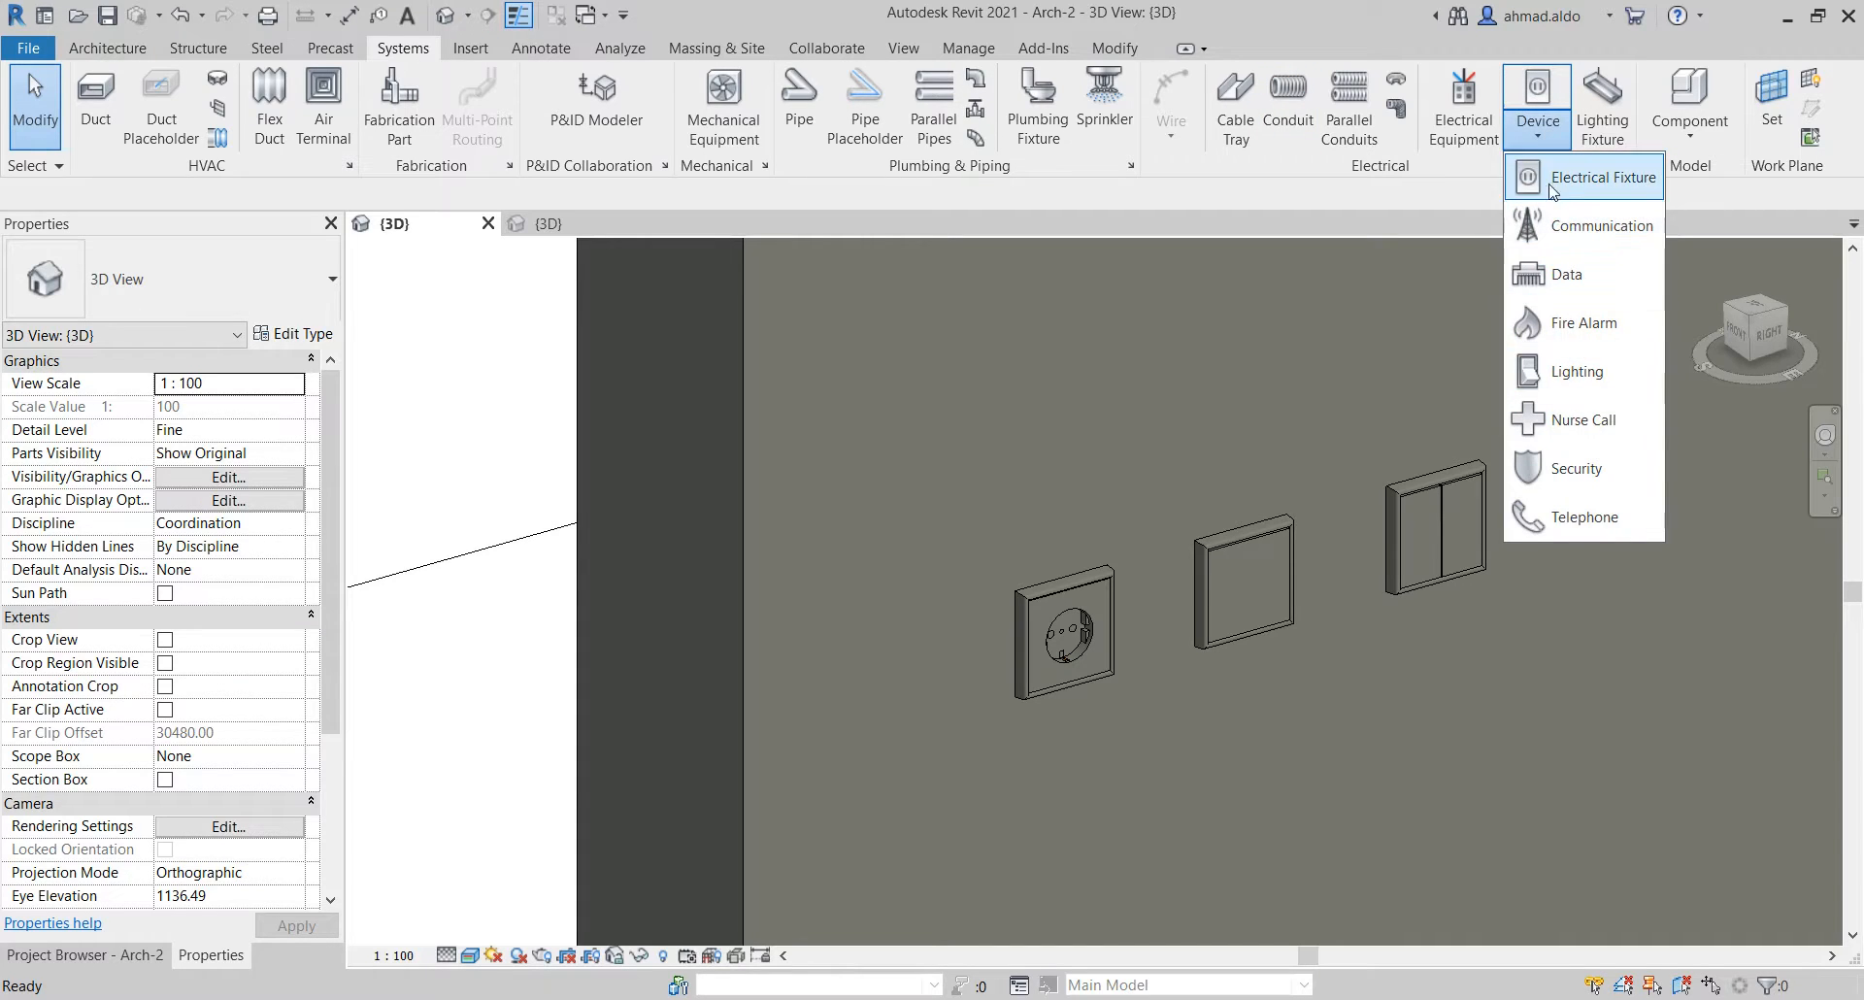
click(1538, 106)
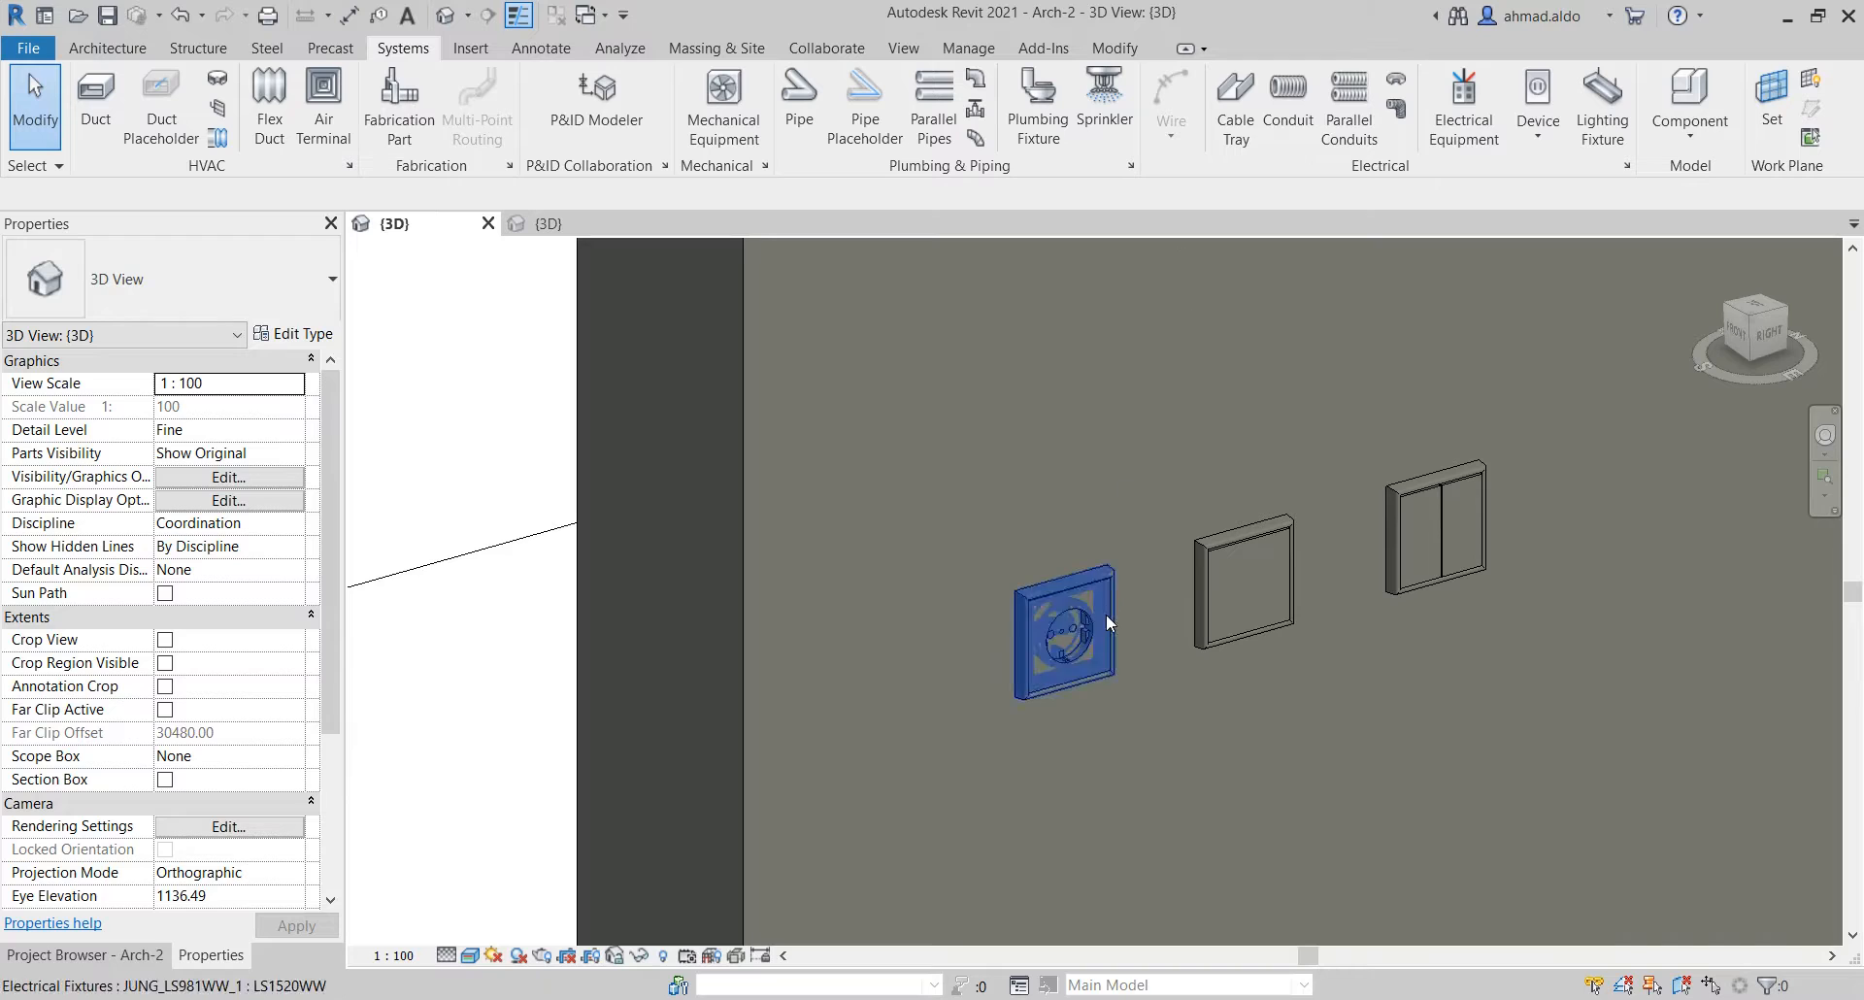
click(1091, 54)
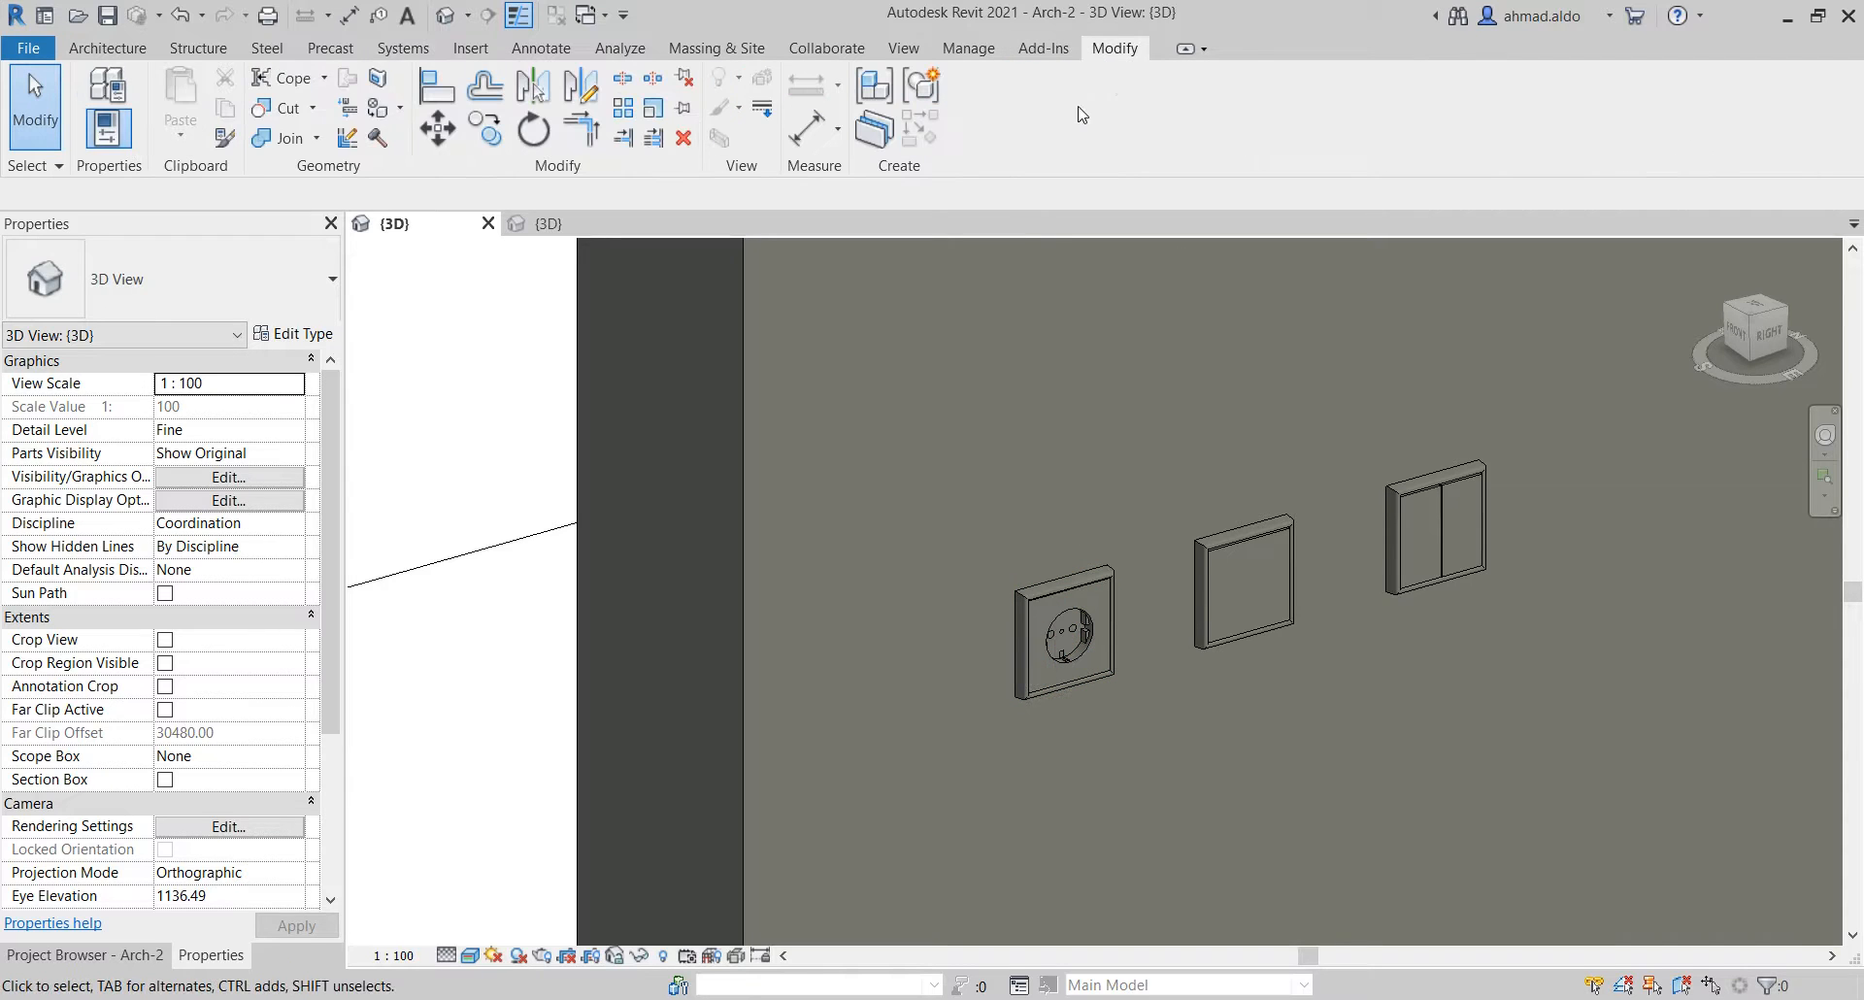
Inspect the properties of the socket on the wall and clear the selection
click(1048, 600)
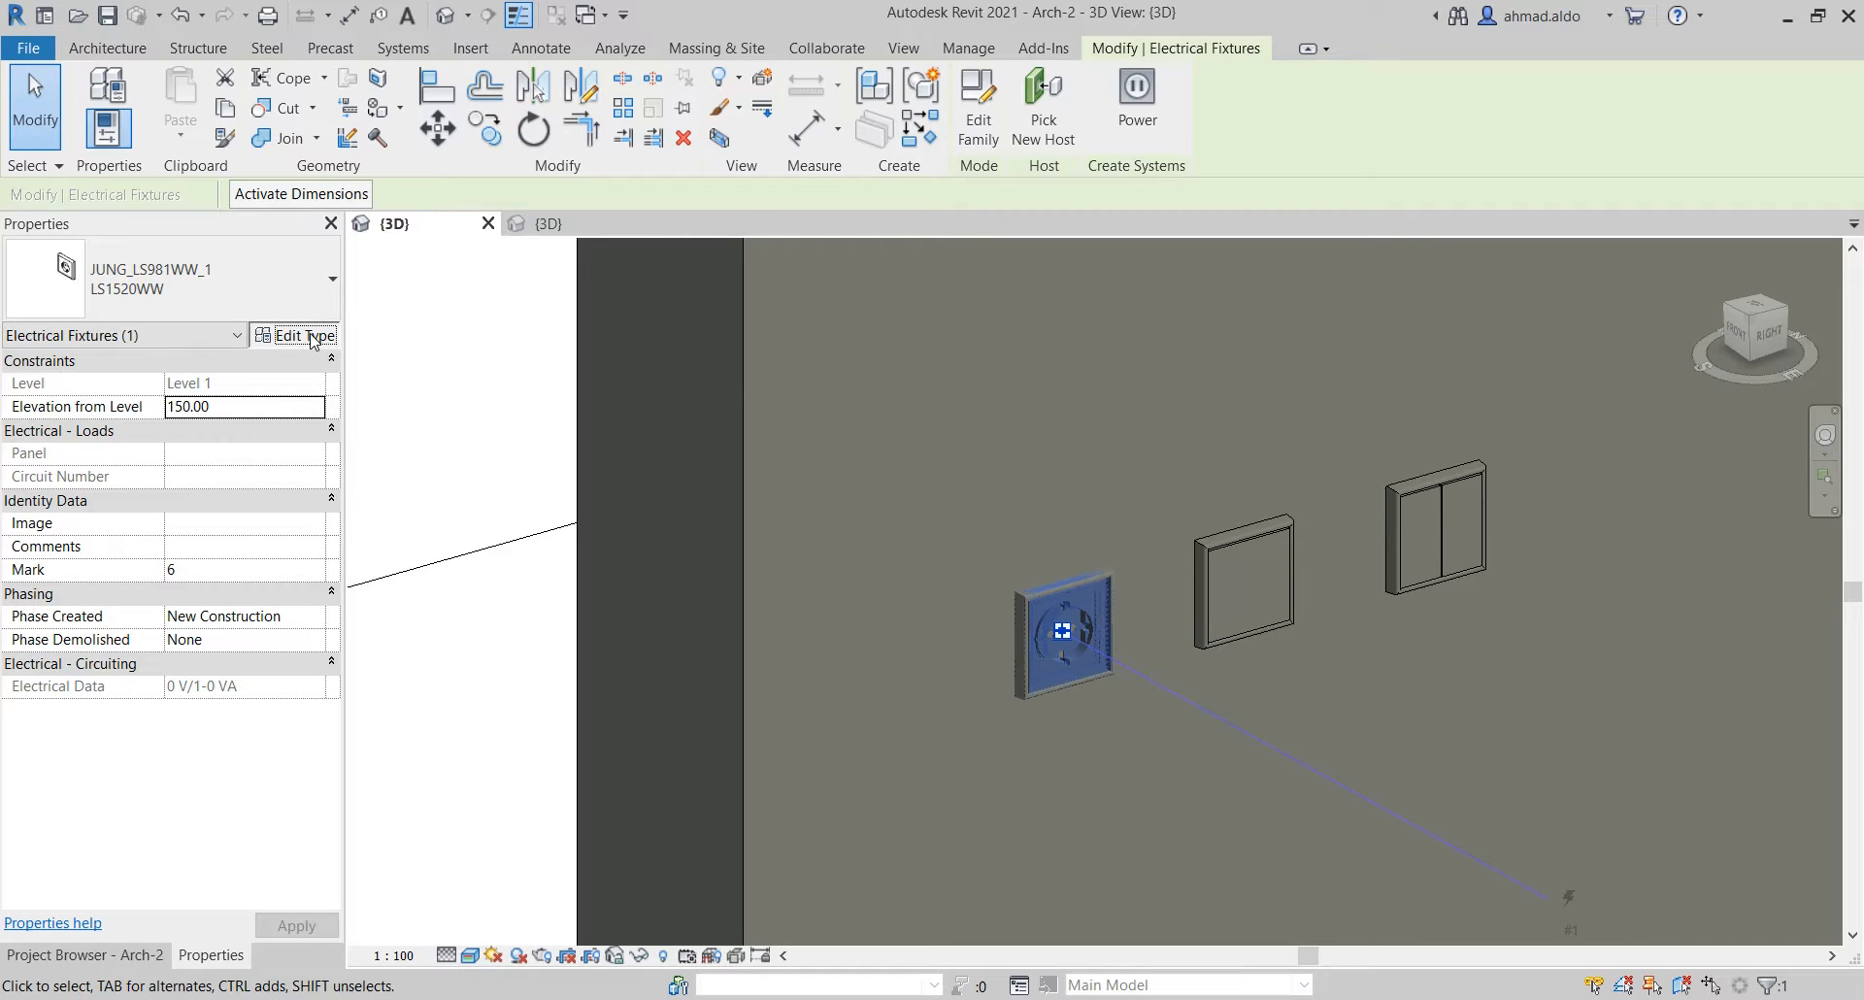
click(293, 334)
key(Escape)
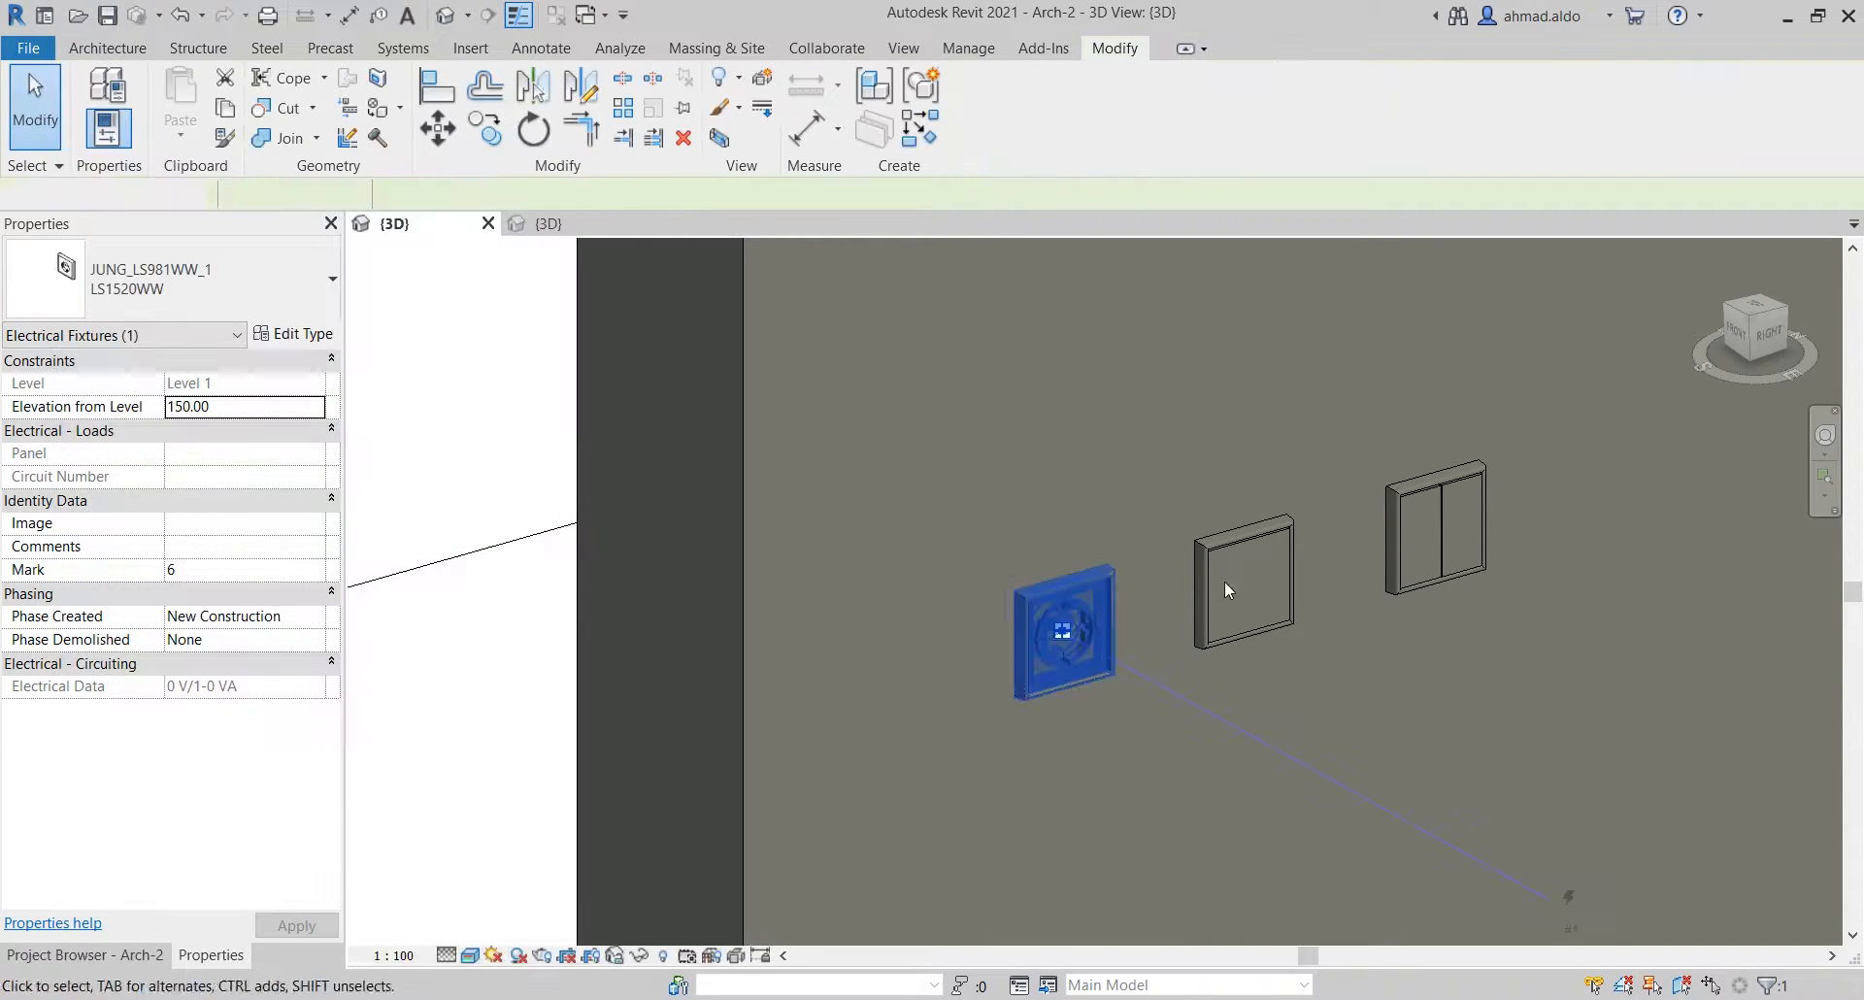
Open the product data URL stored in the type properties of the 1-gang rocker switch, the middle device on the wall
click(1227, 551)
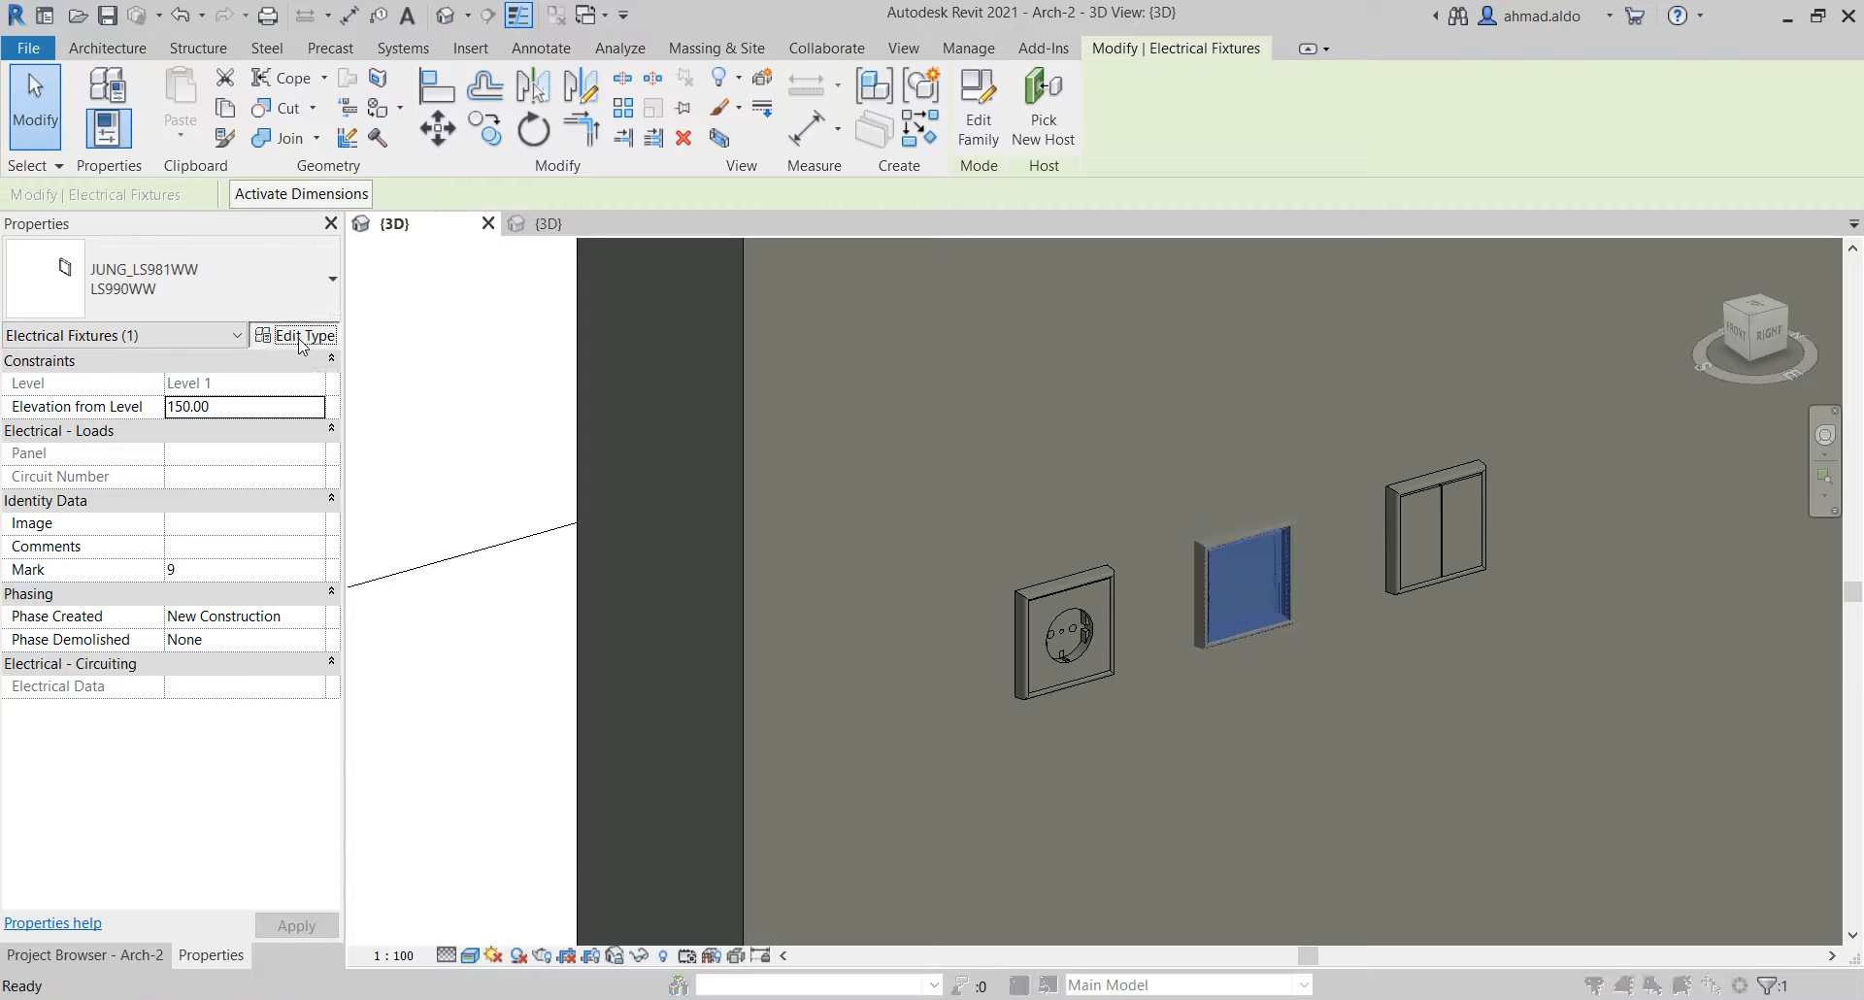
click(291, 334)
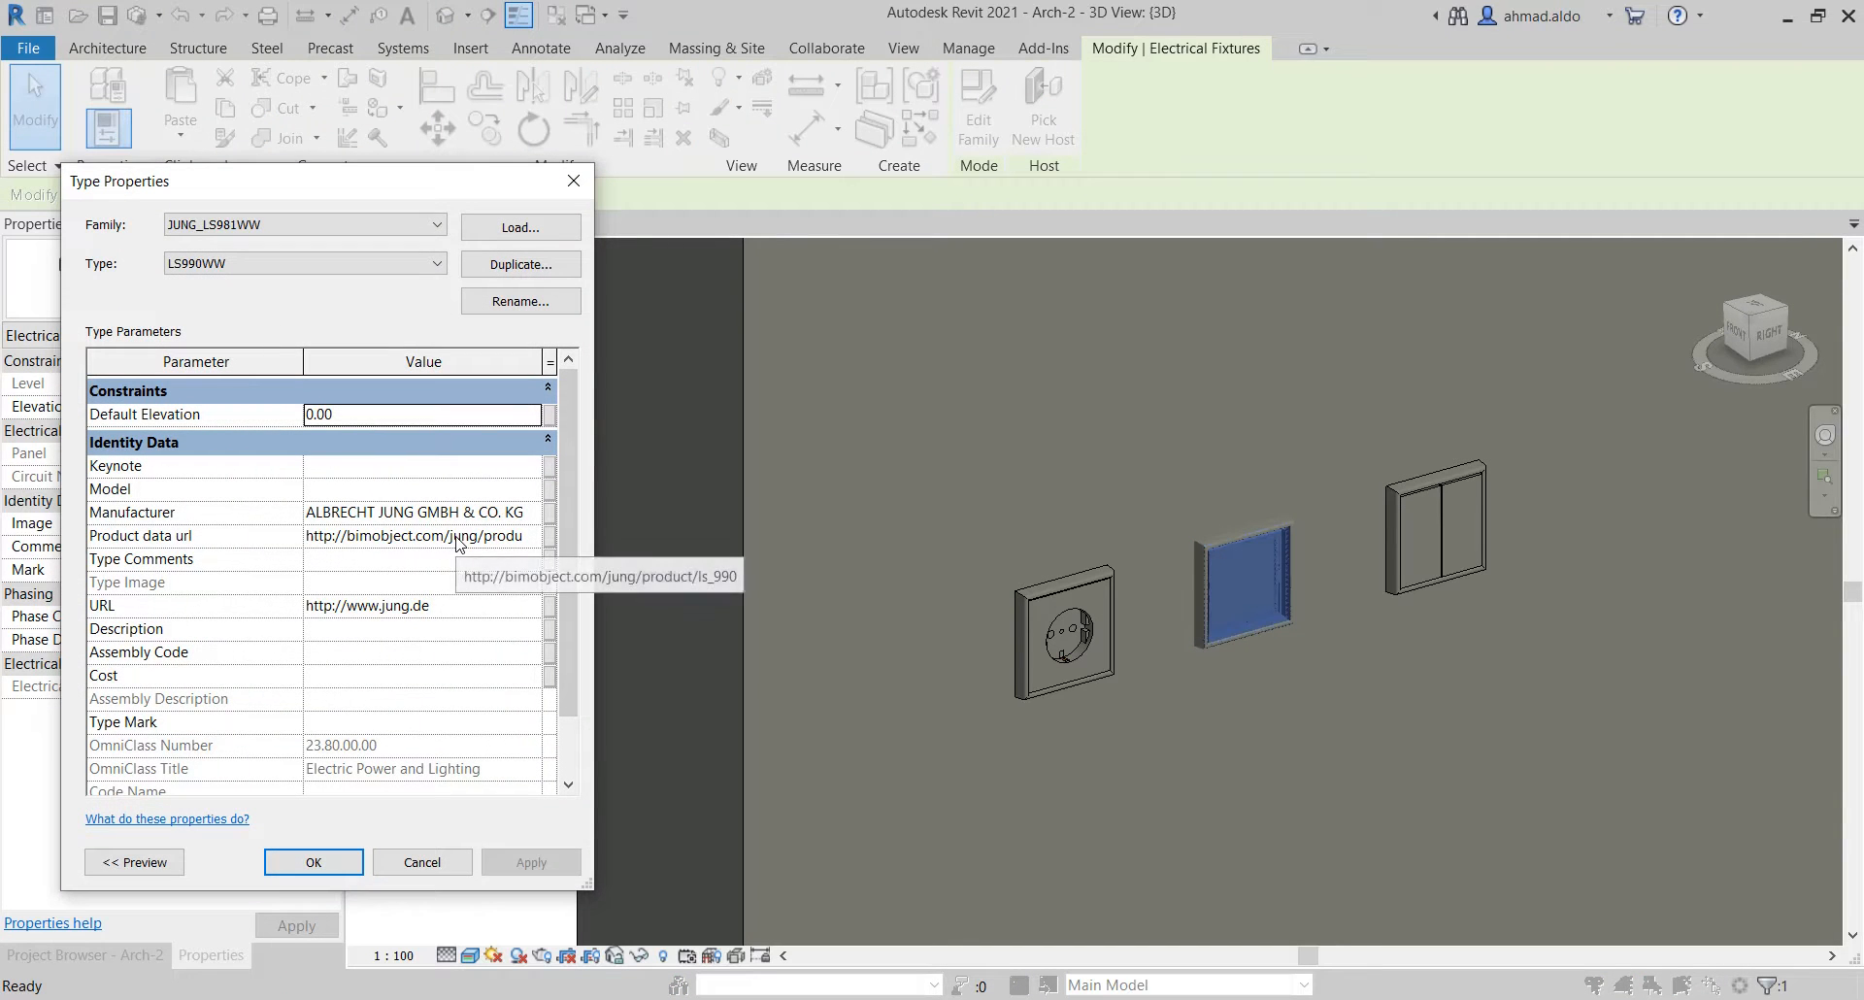
click(359, 531)
drag(360, 532, 383, 592)
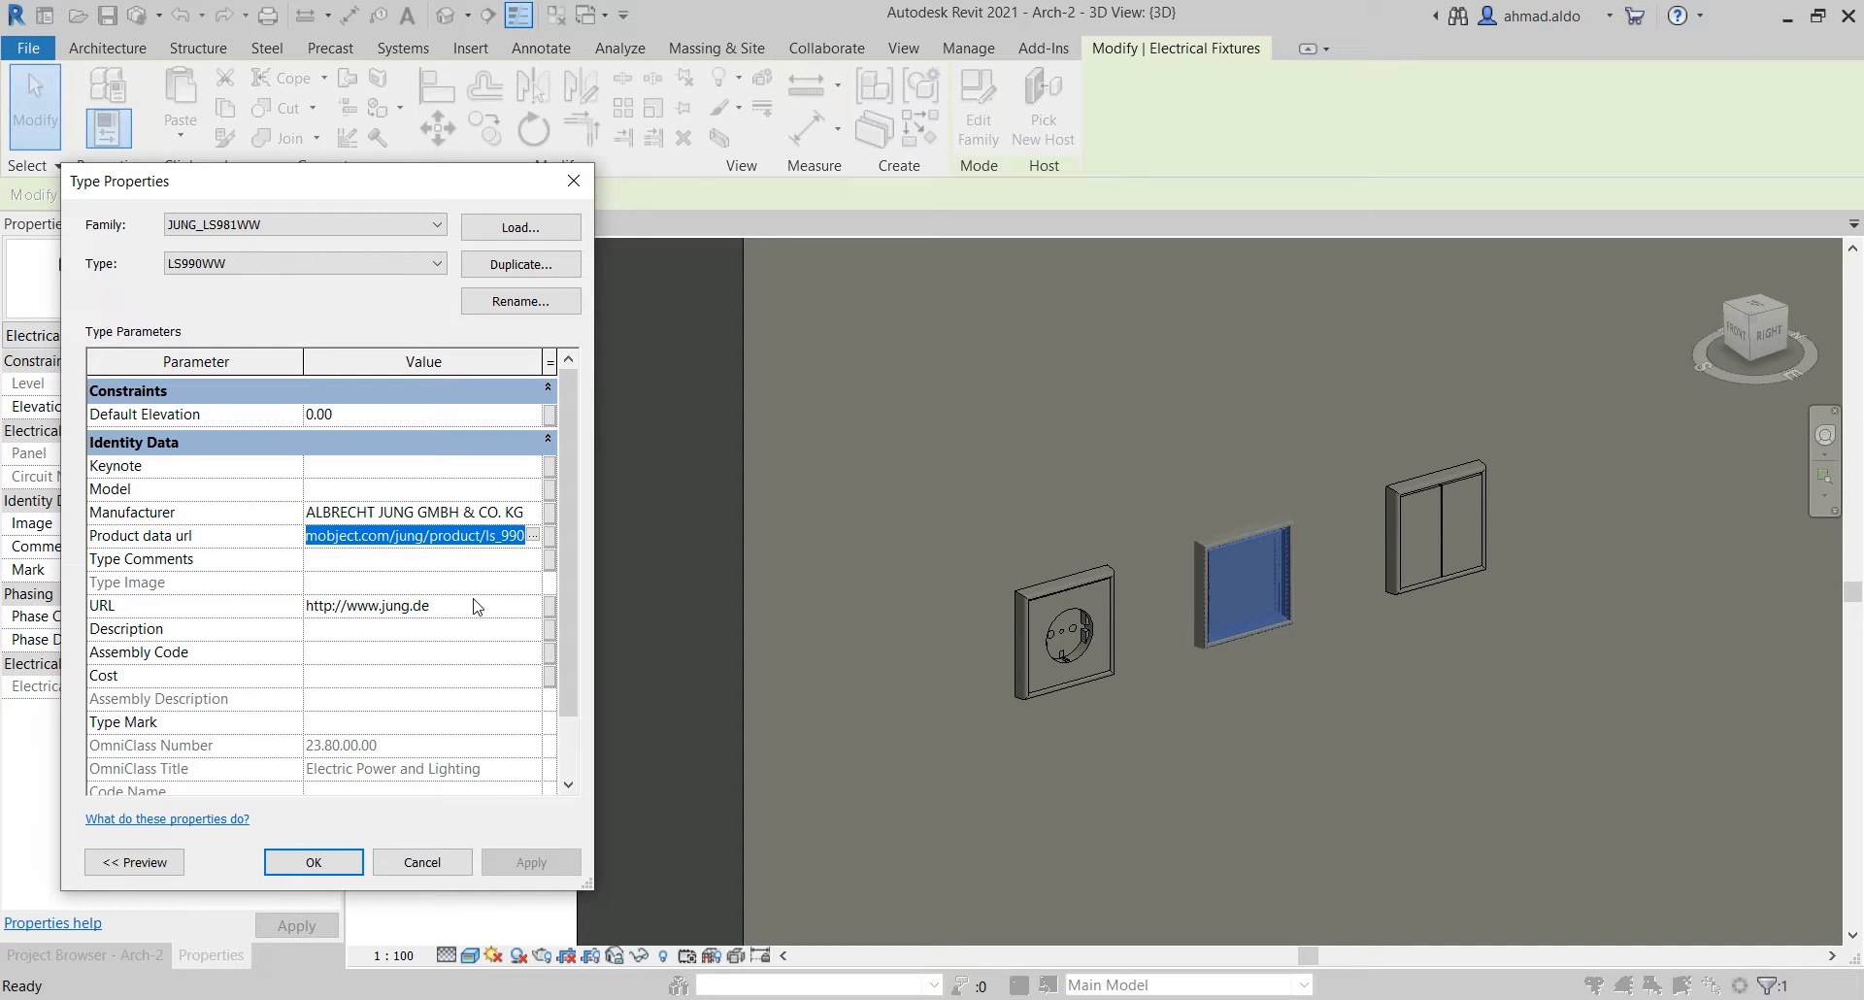
click(532, 535)
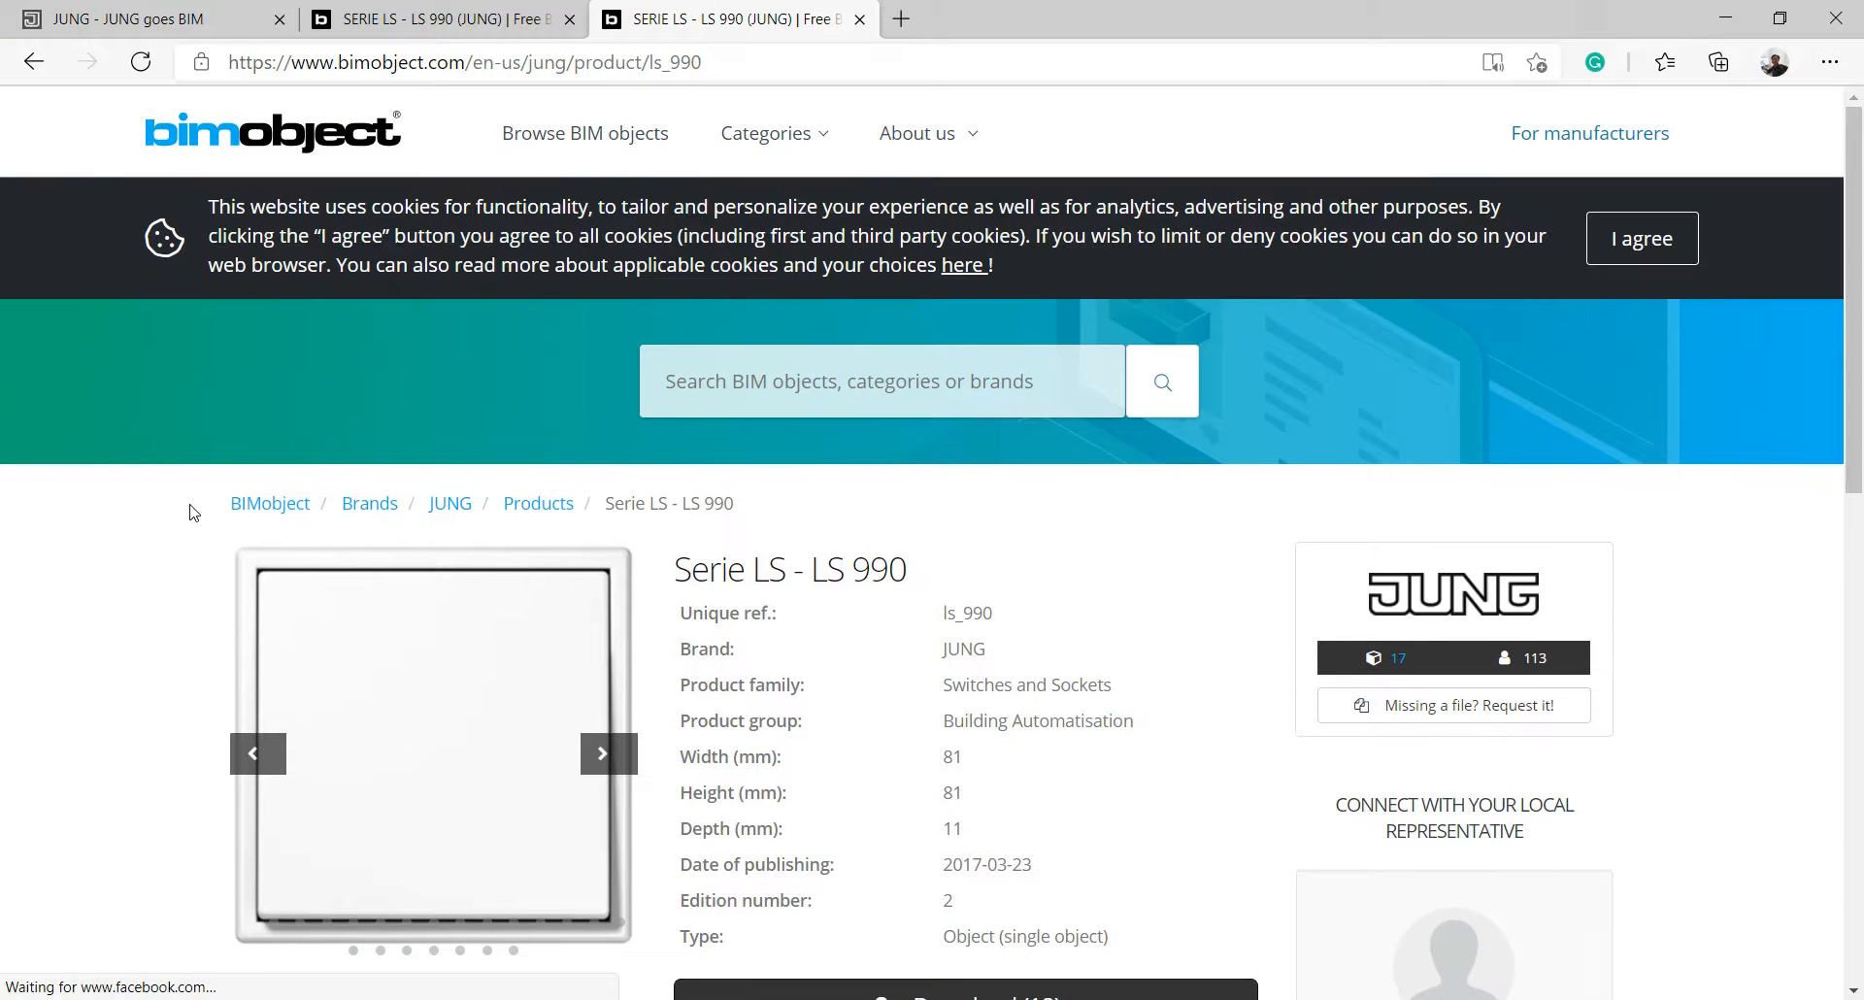
Read through the LS 990 product page on bimobject, return to Revit and close the switch's type properties without changes
scroll(330, 505, down, 10)
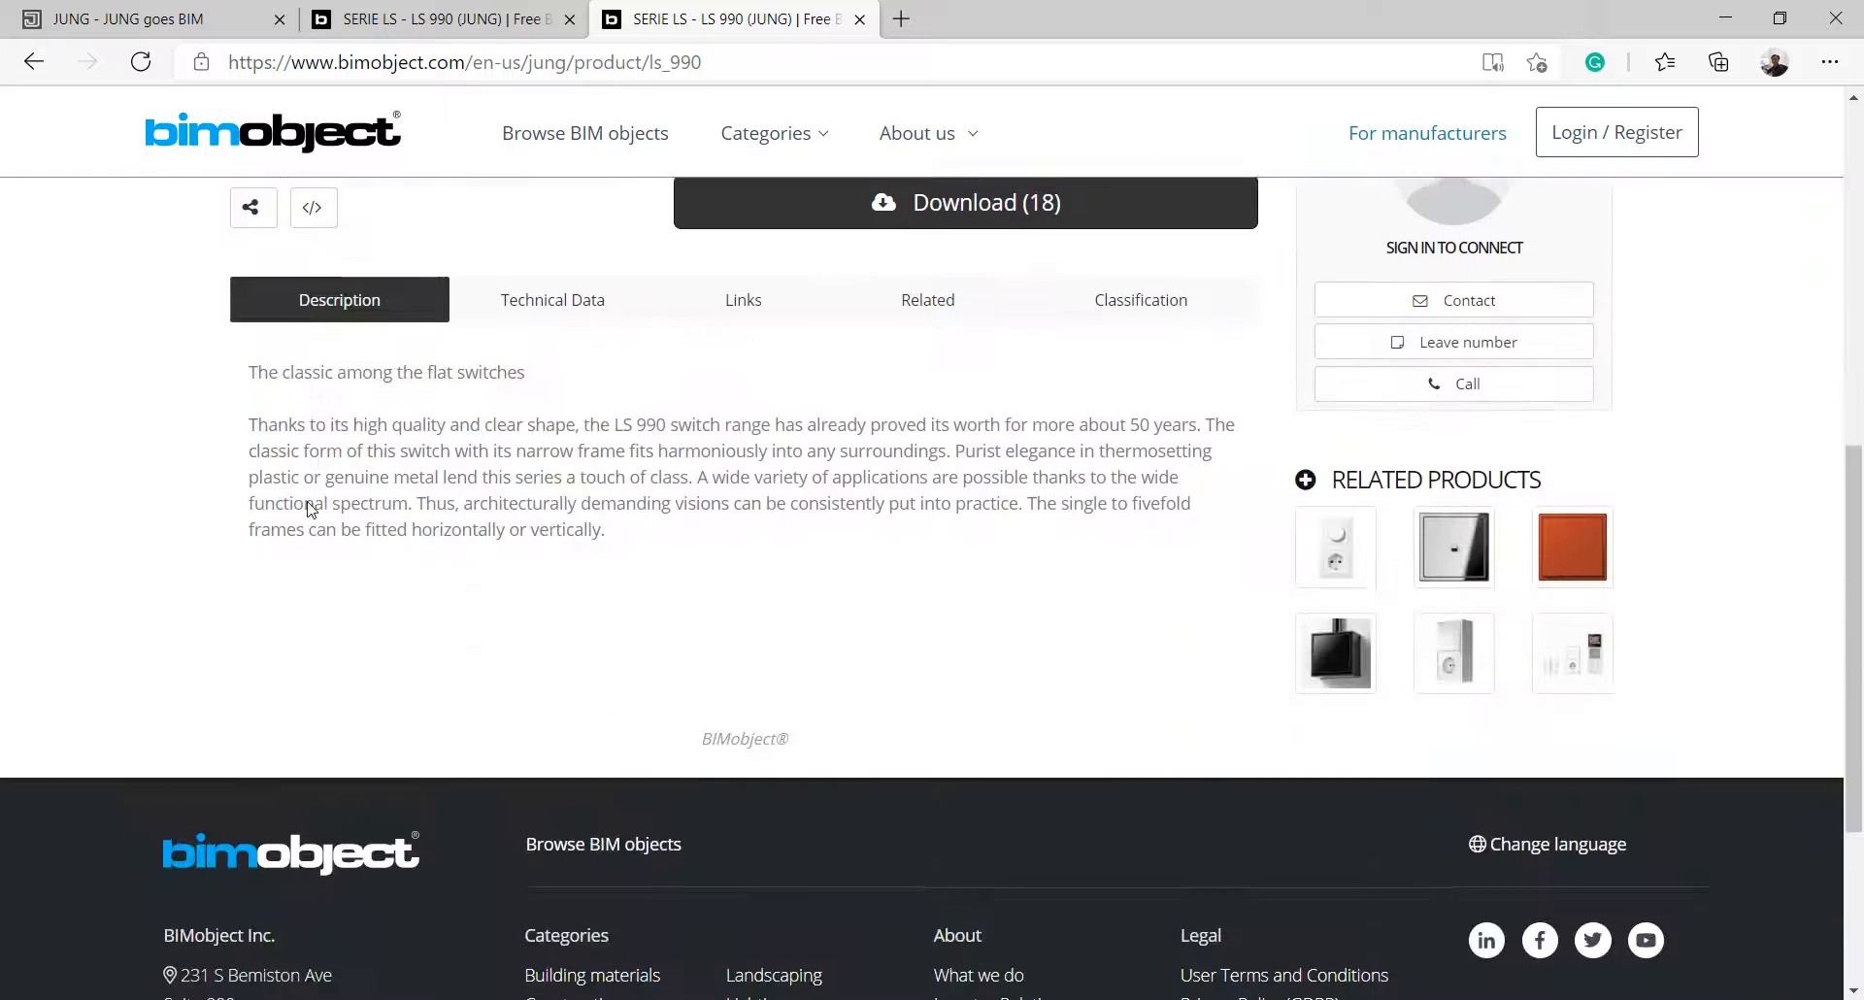
scroll(517, 475, up, 10)
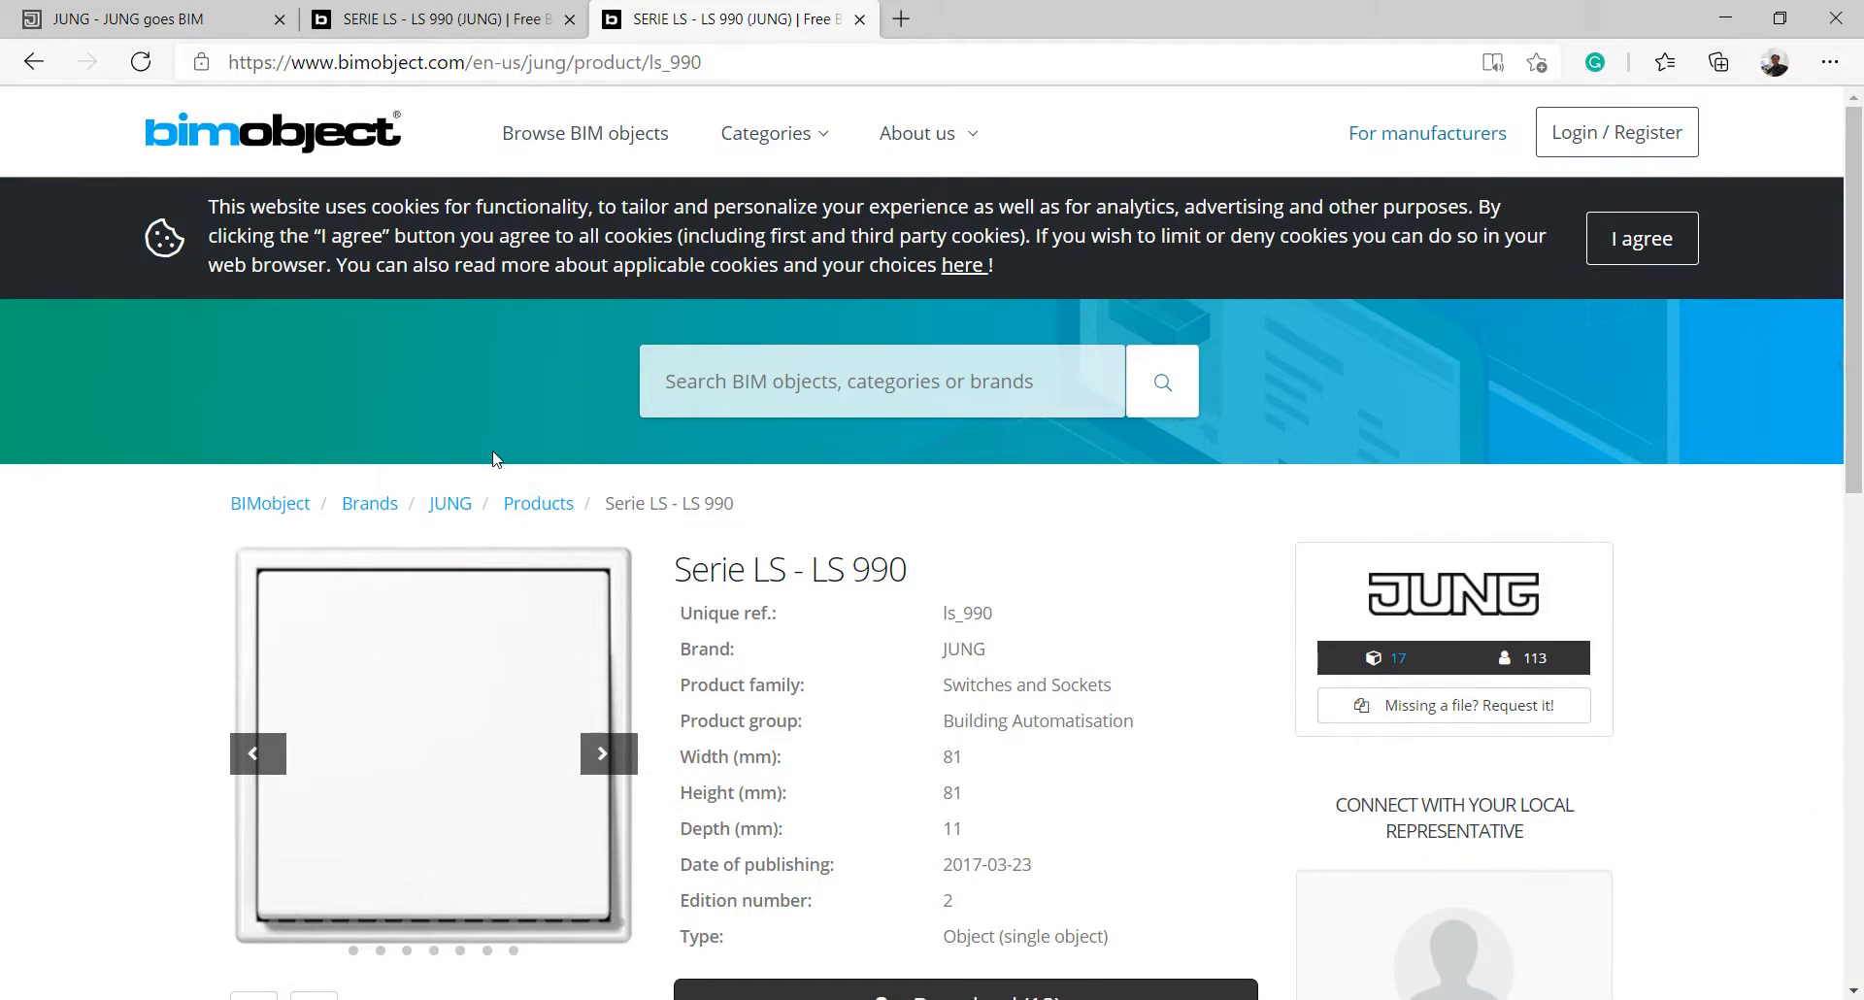
key(alt+Tab)
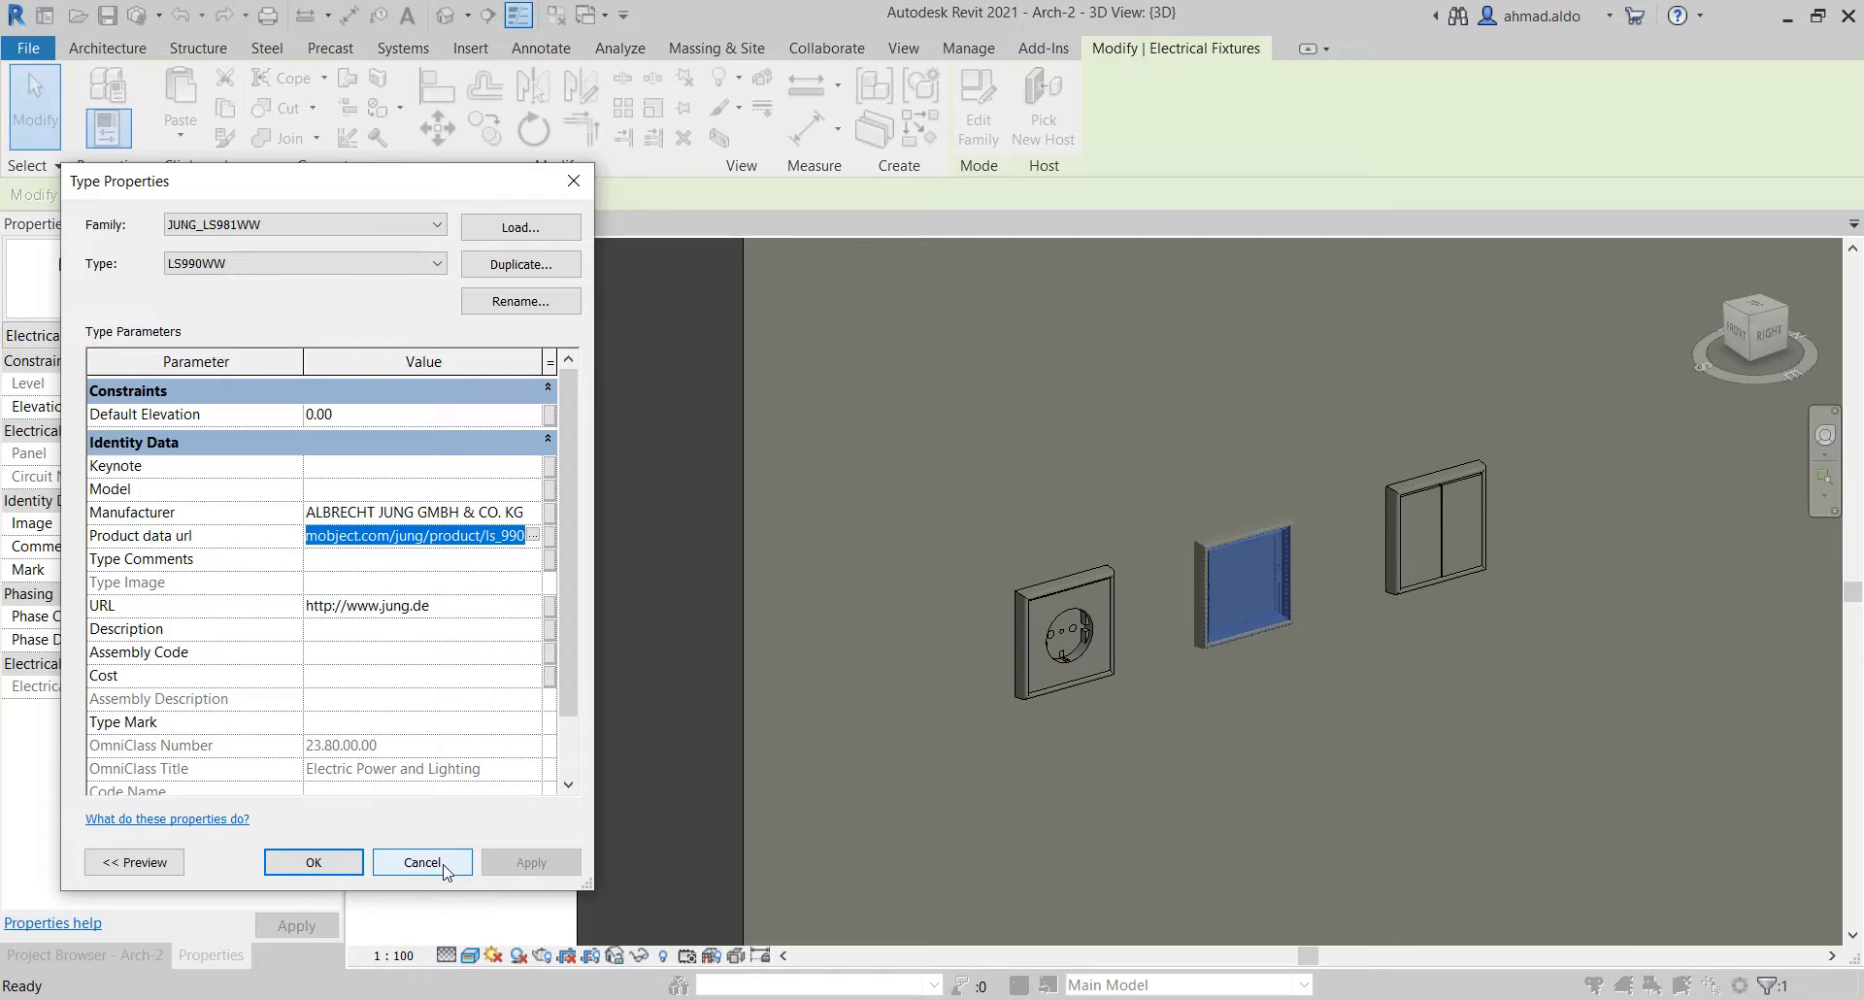
click(445, 863)
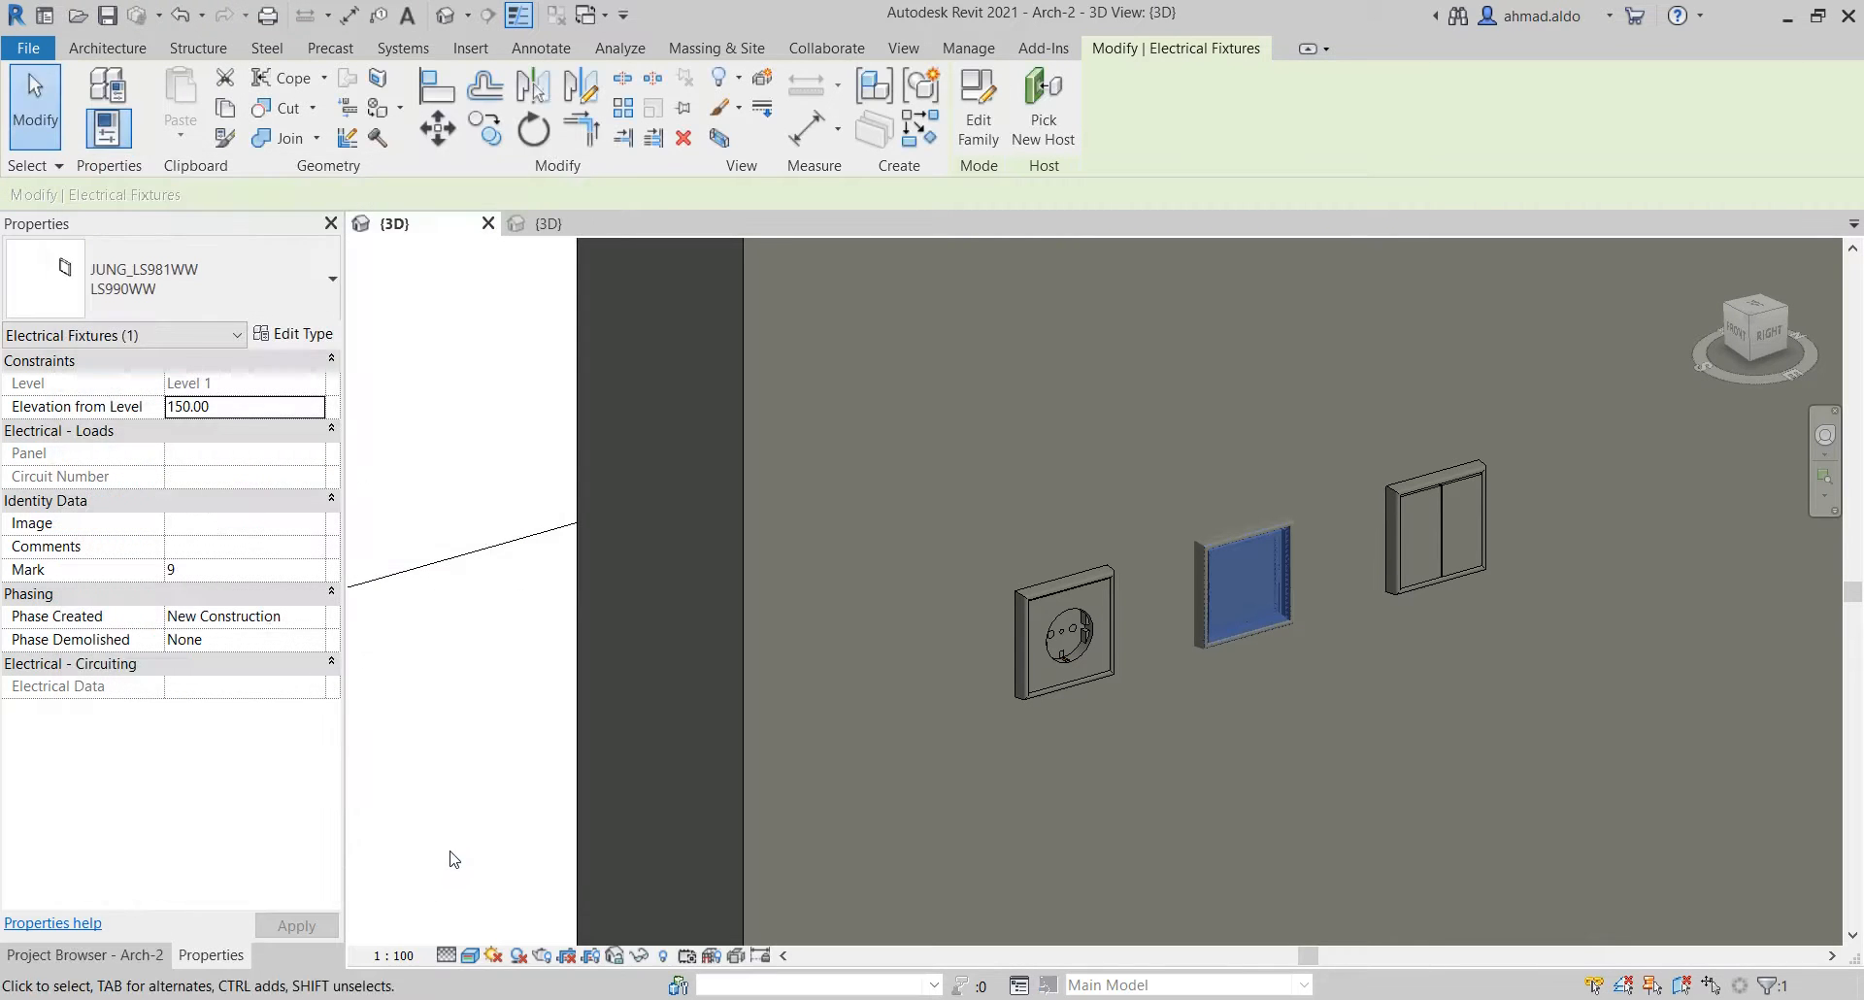
click(538, 613)
scroll(513, 476, down, 3)
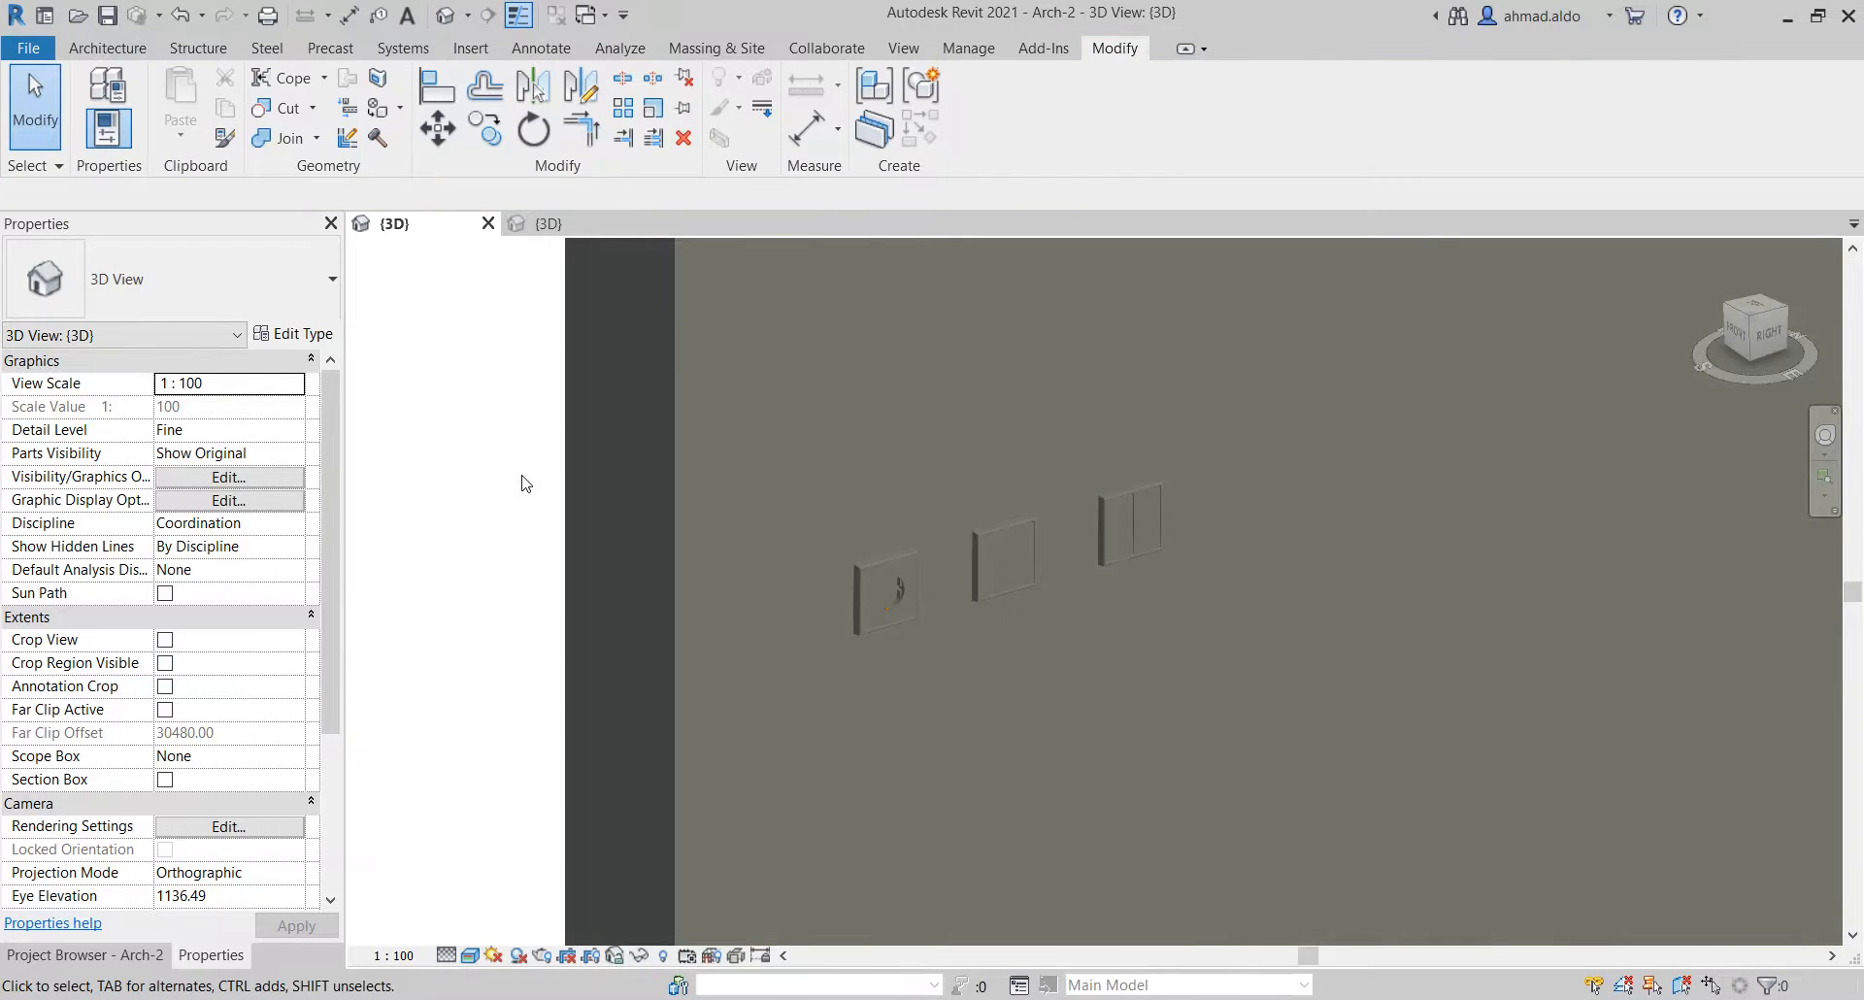
scroll(631, 573, down, 2)
scroll(674, 611, up, 2)
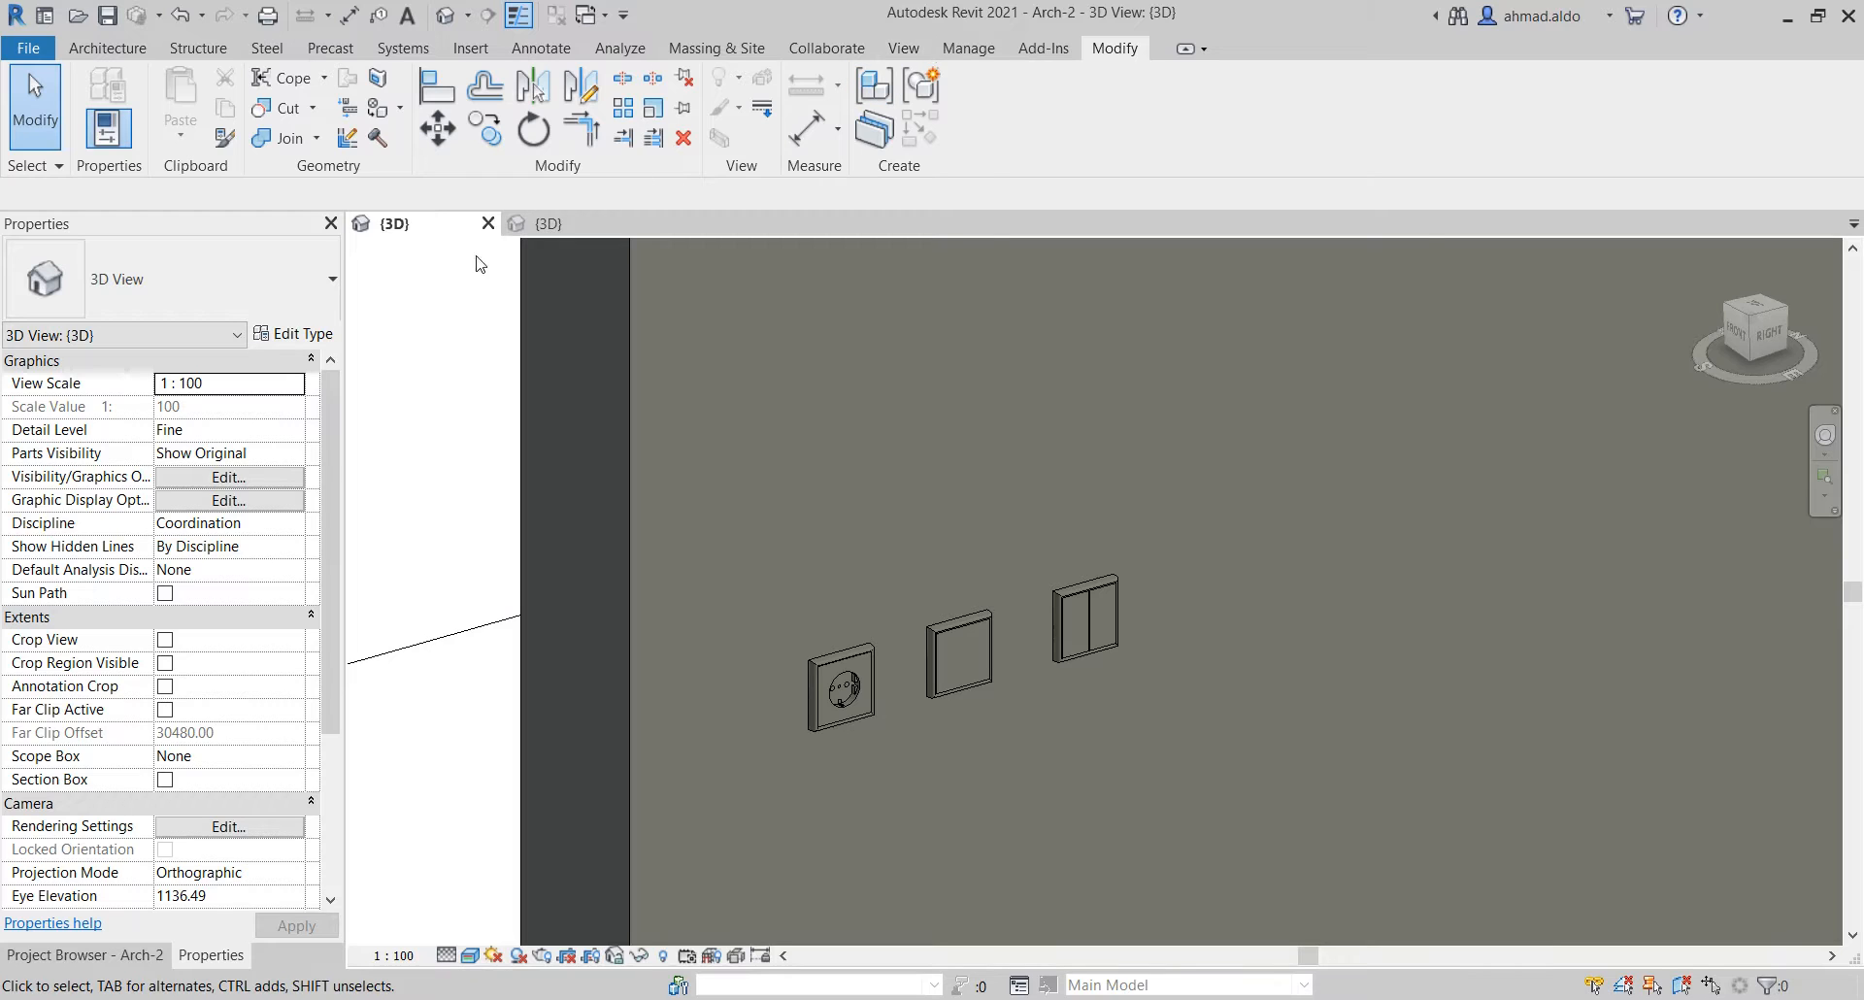
scroll(1046, 423, down, 2)
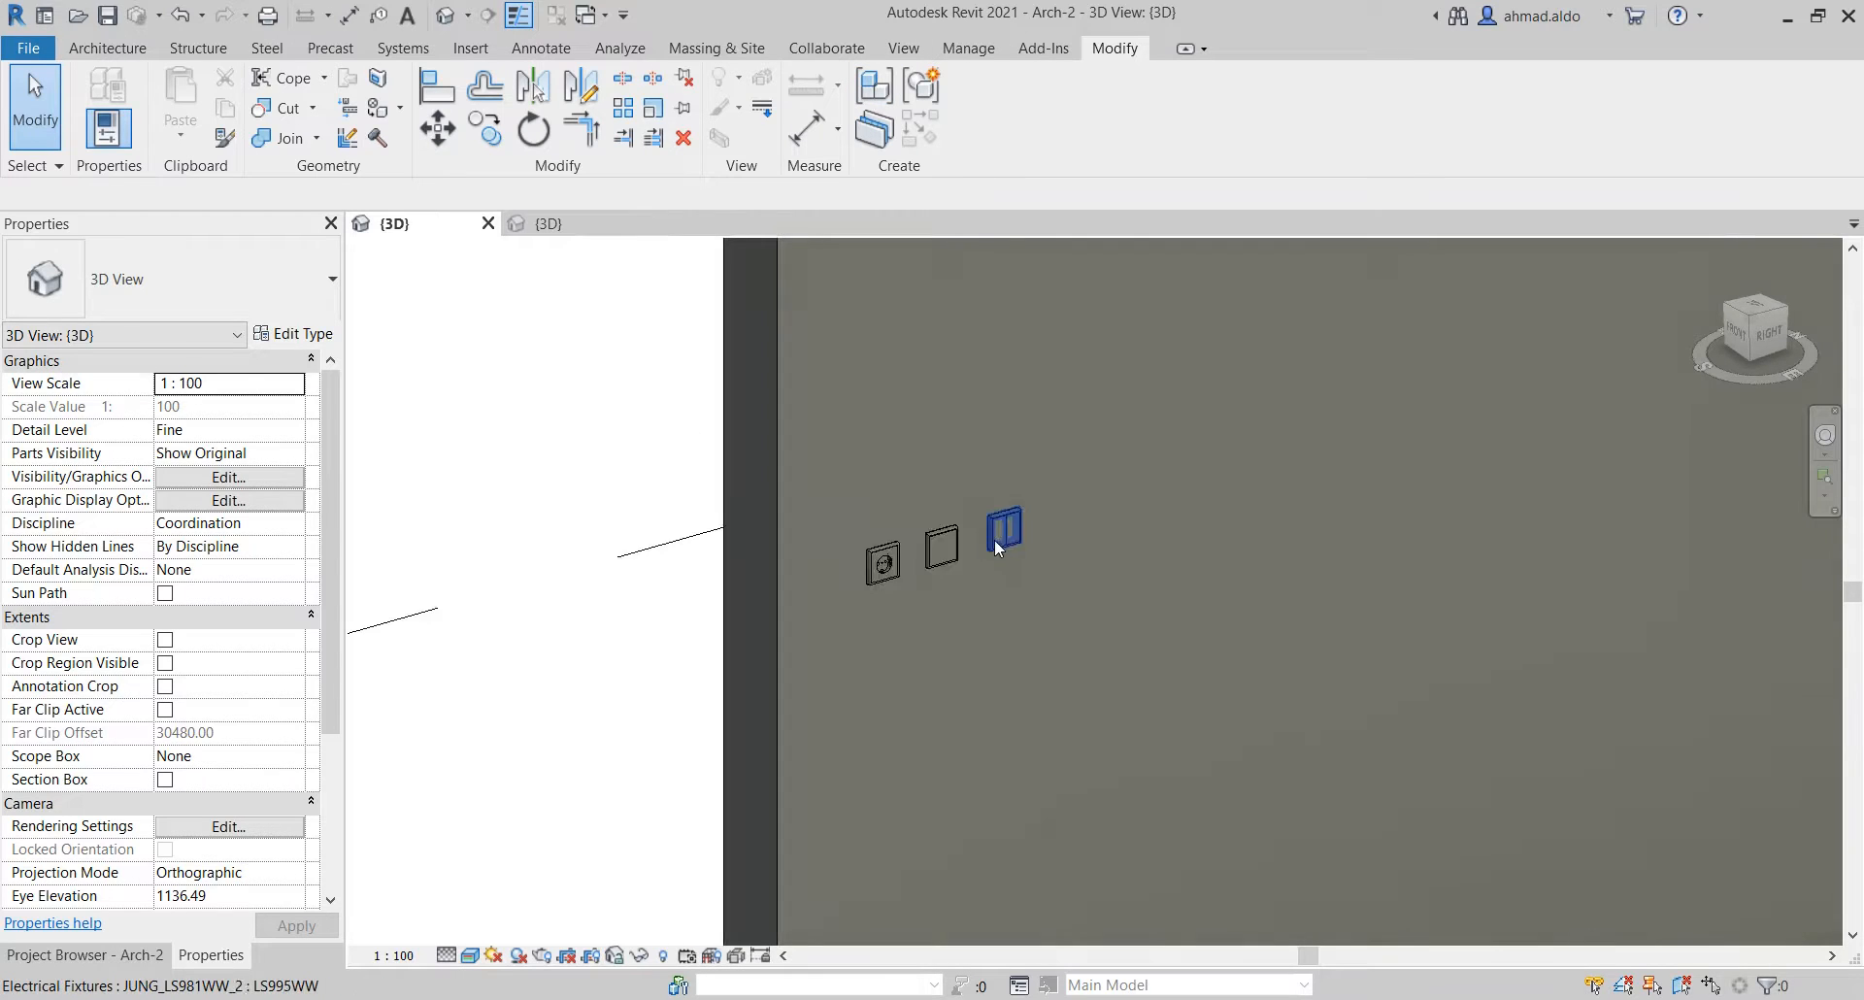
scroll(974, 540, up, 4)
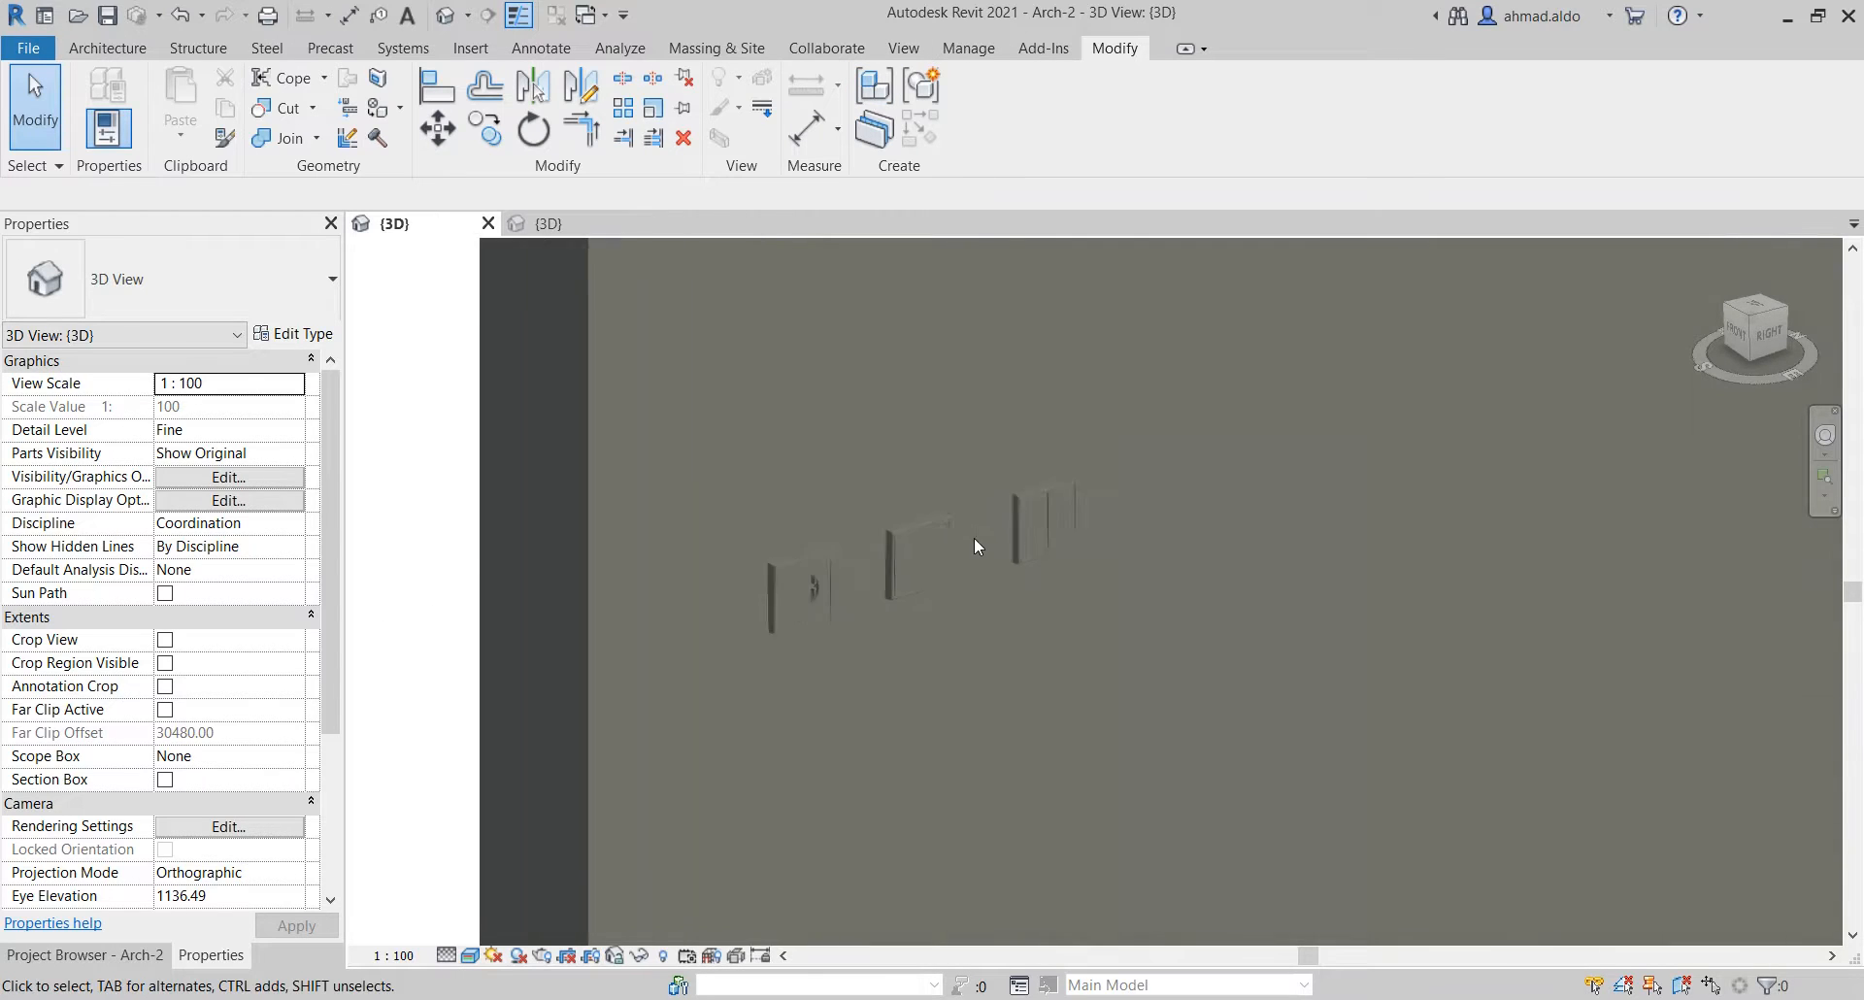
Switch to the Arch-1 project's 3D view and open its Level 1 floor plan
click(563, 223)
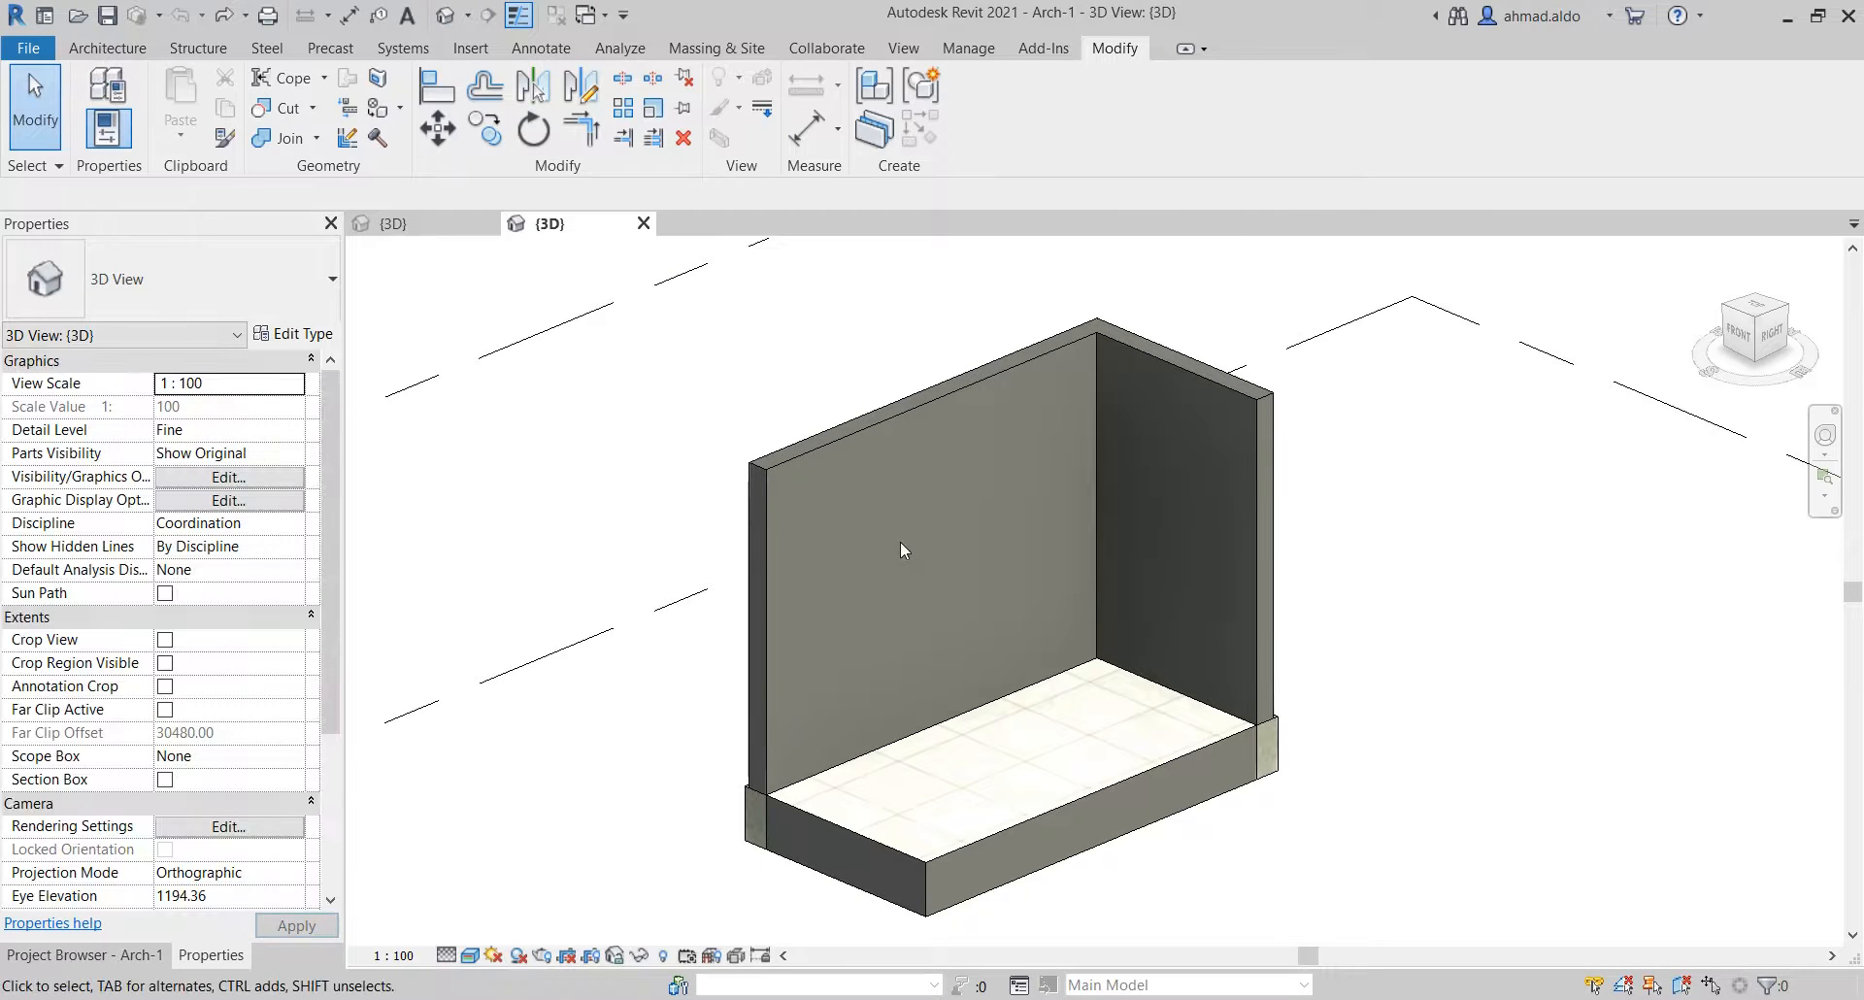
mouse_move(812, 583)
middle_down()
mouse_move(807, 599)
mouse_move(869, 563)
mouse_move(832, 588)
middle_up()
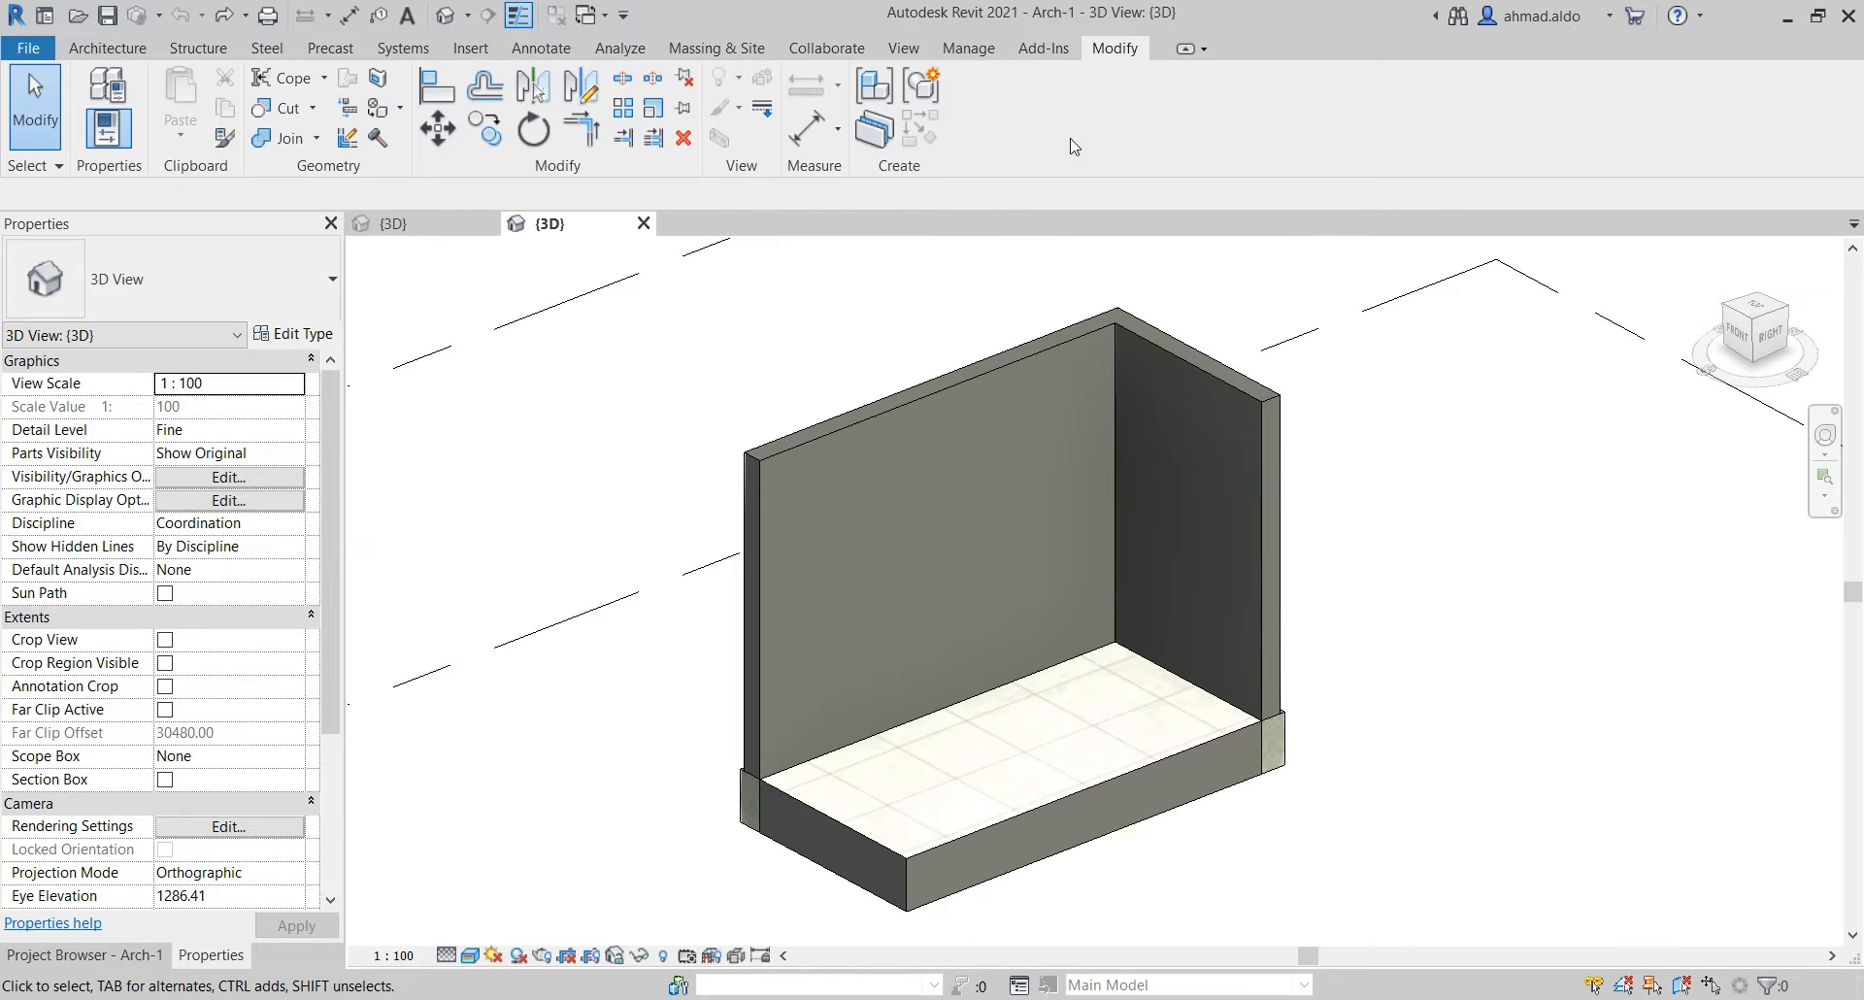
click(1044, 47)
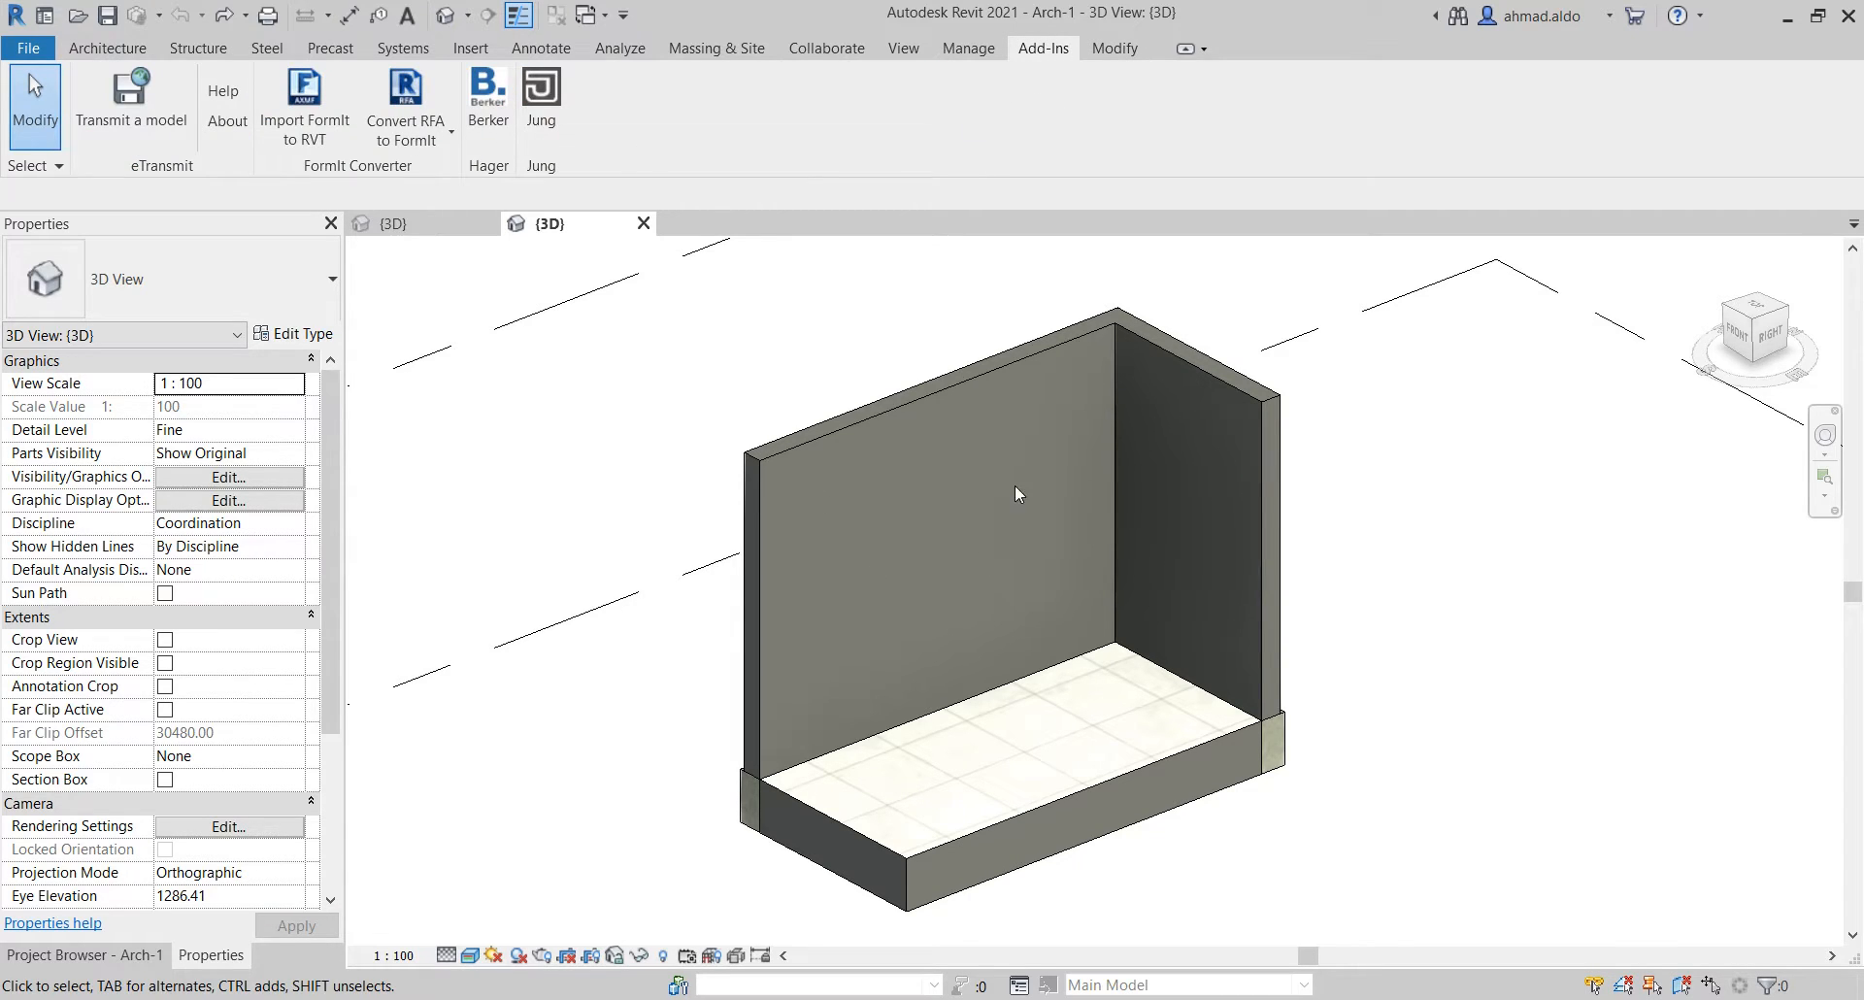
click(124, 955)
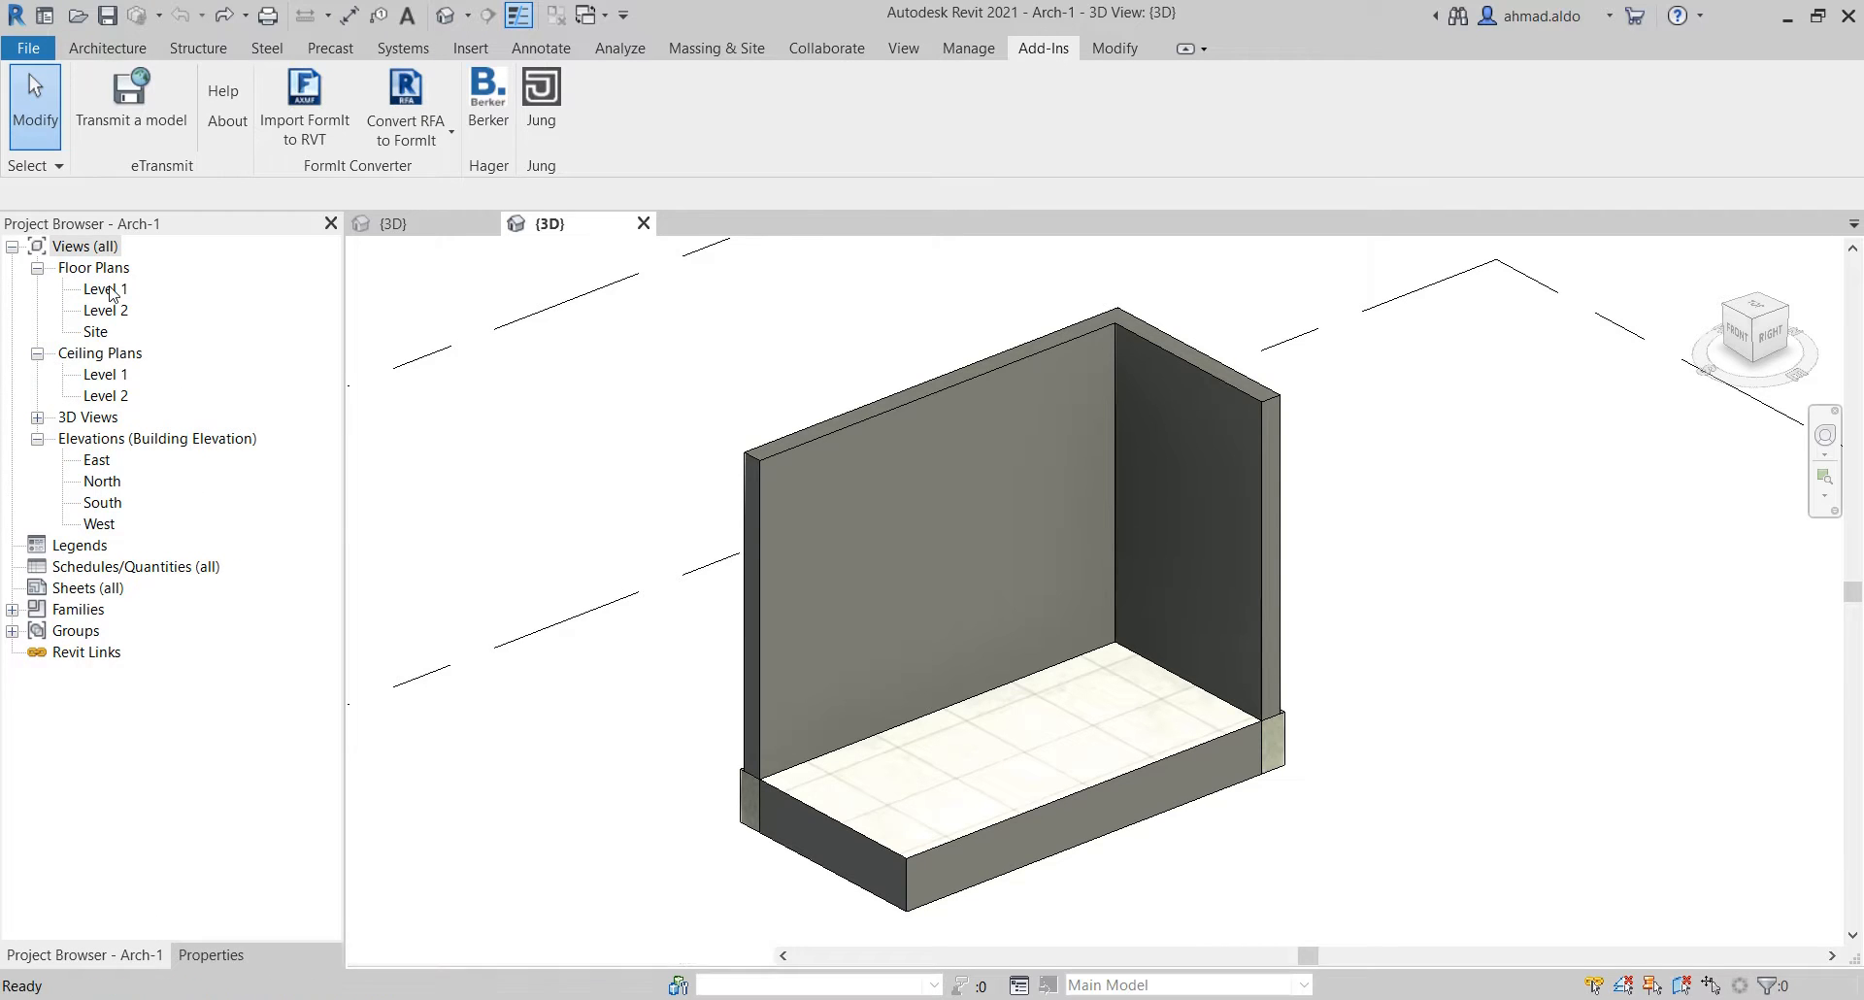
double_click(105, 289)
scroll(1003, 549, up, 6)
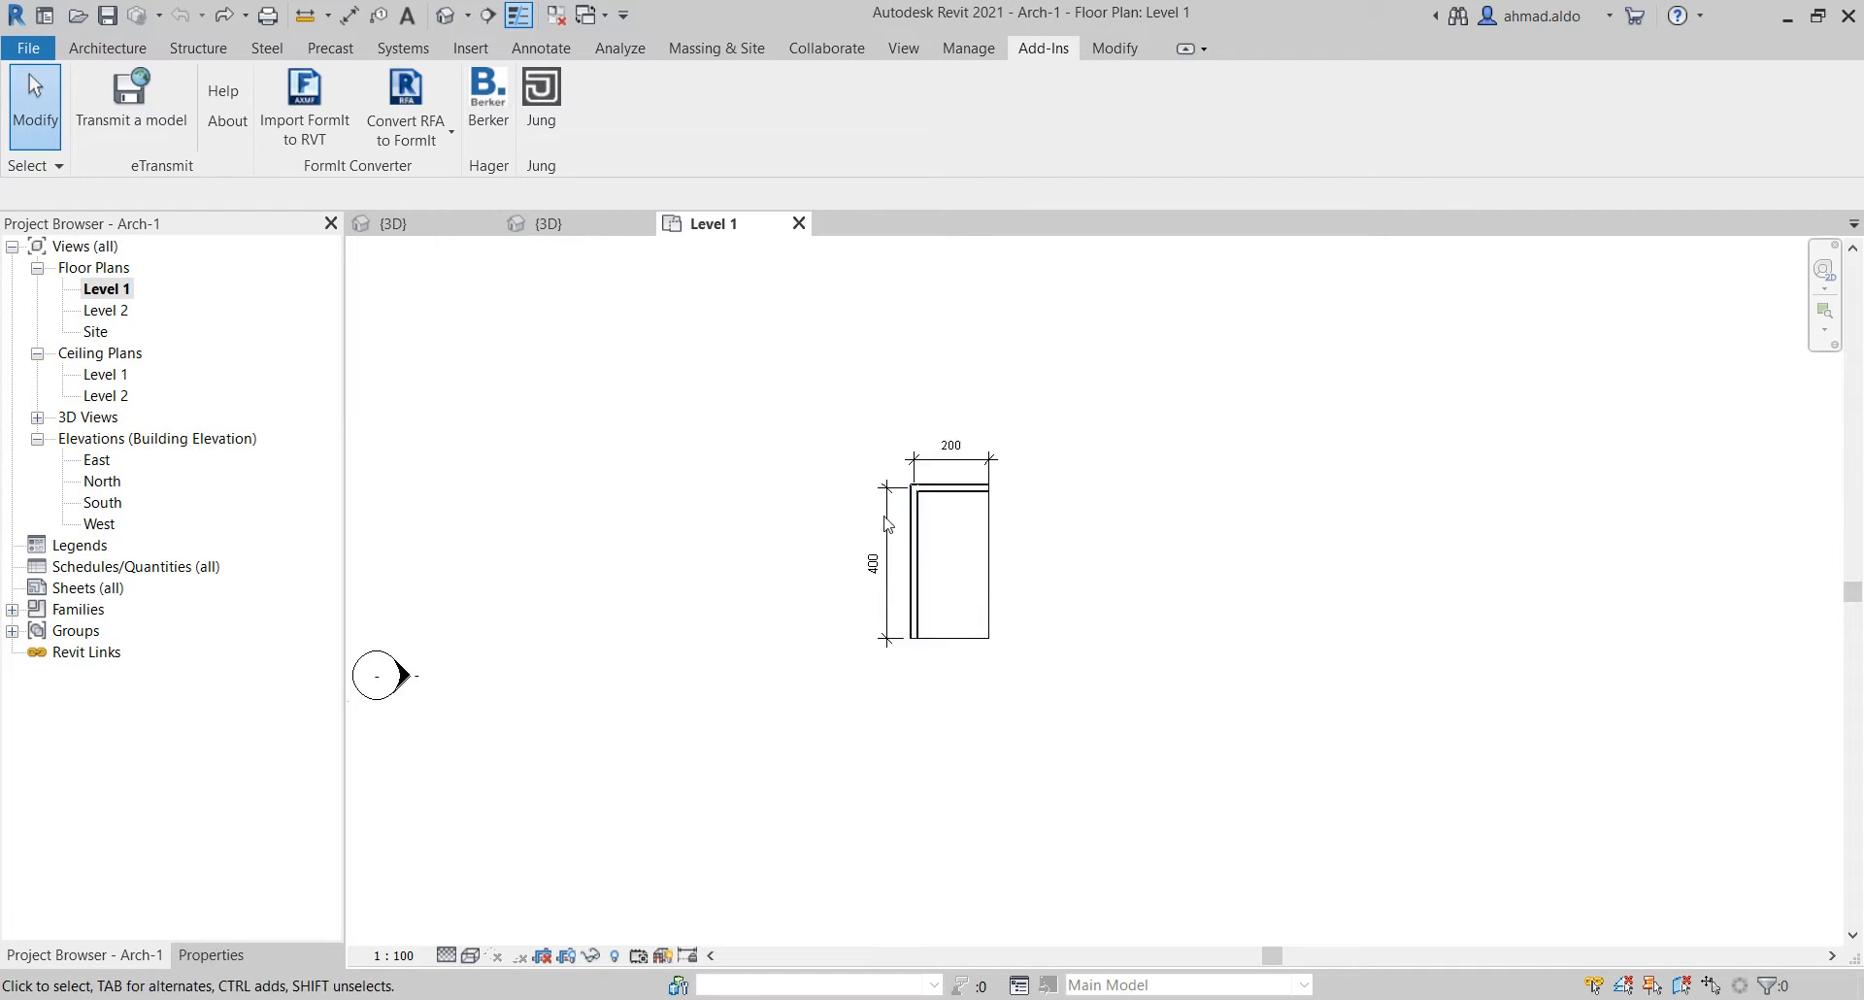
Set the cut plane offset in the Level 1 floor plan's view range to 200
click(233, 957)
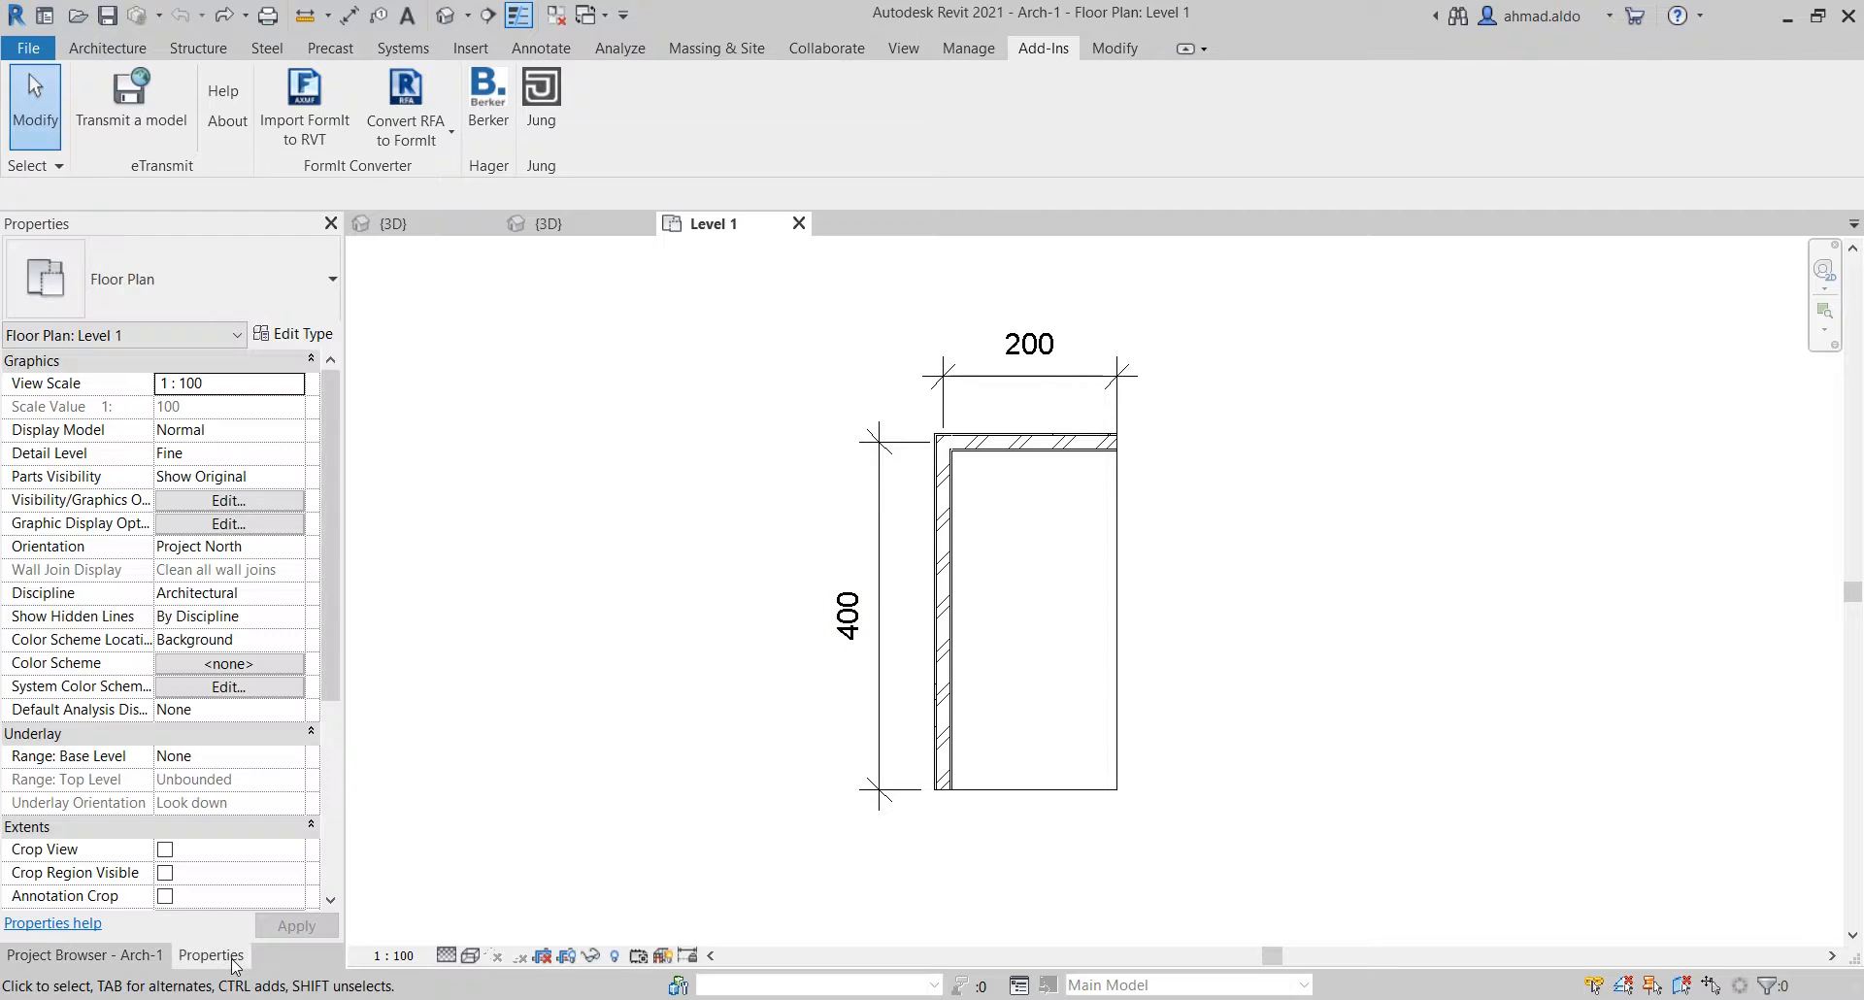
scroll(279, 737, down, 3)
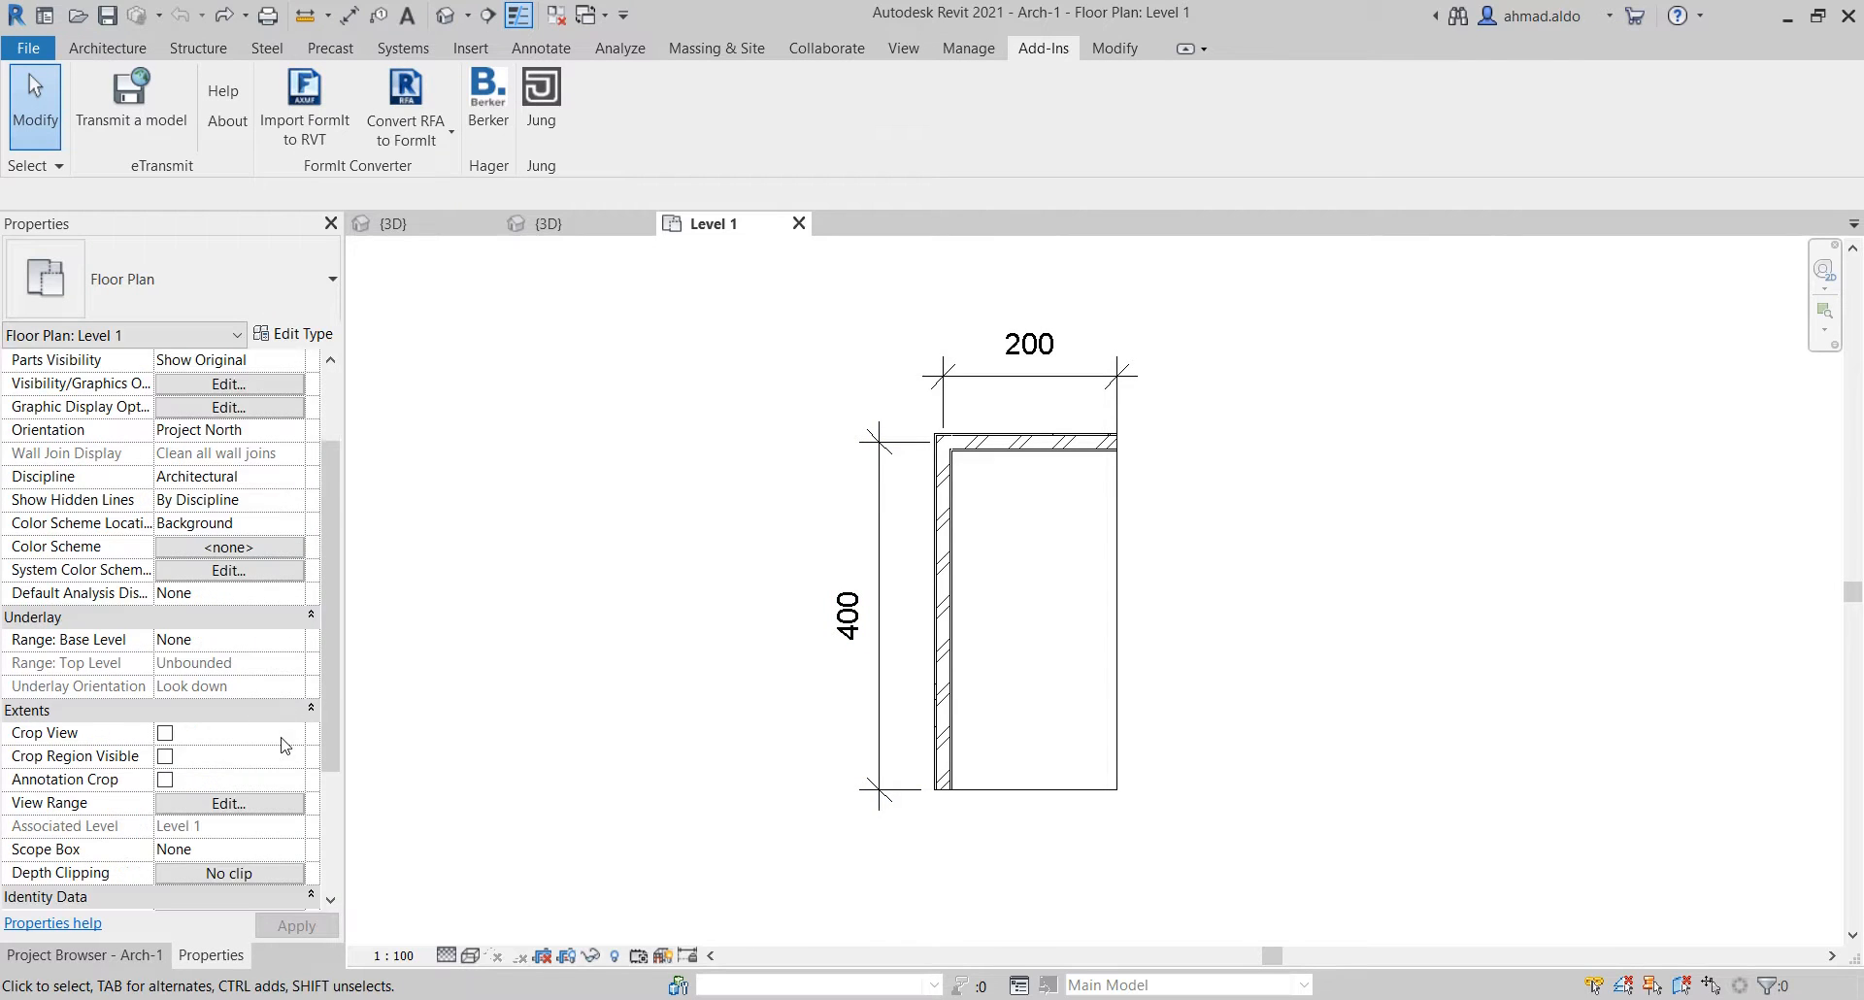
click(283, 733)
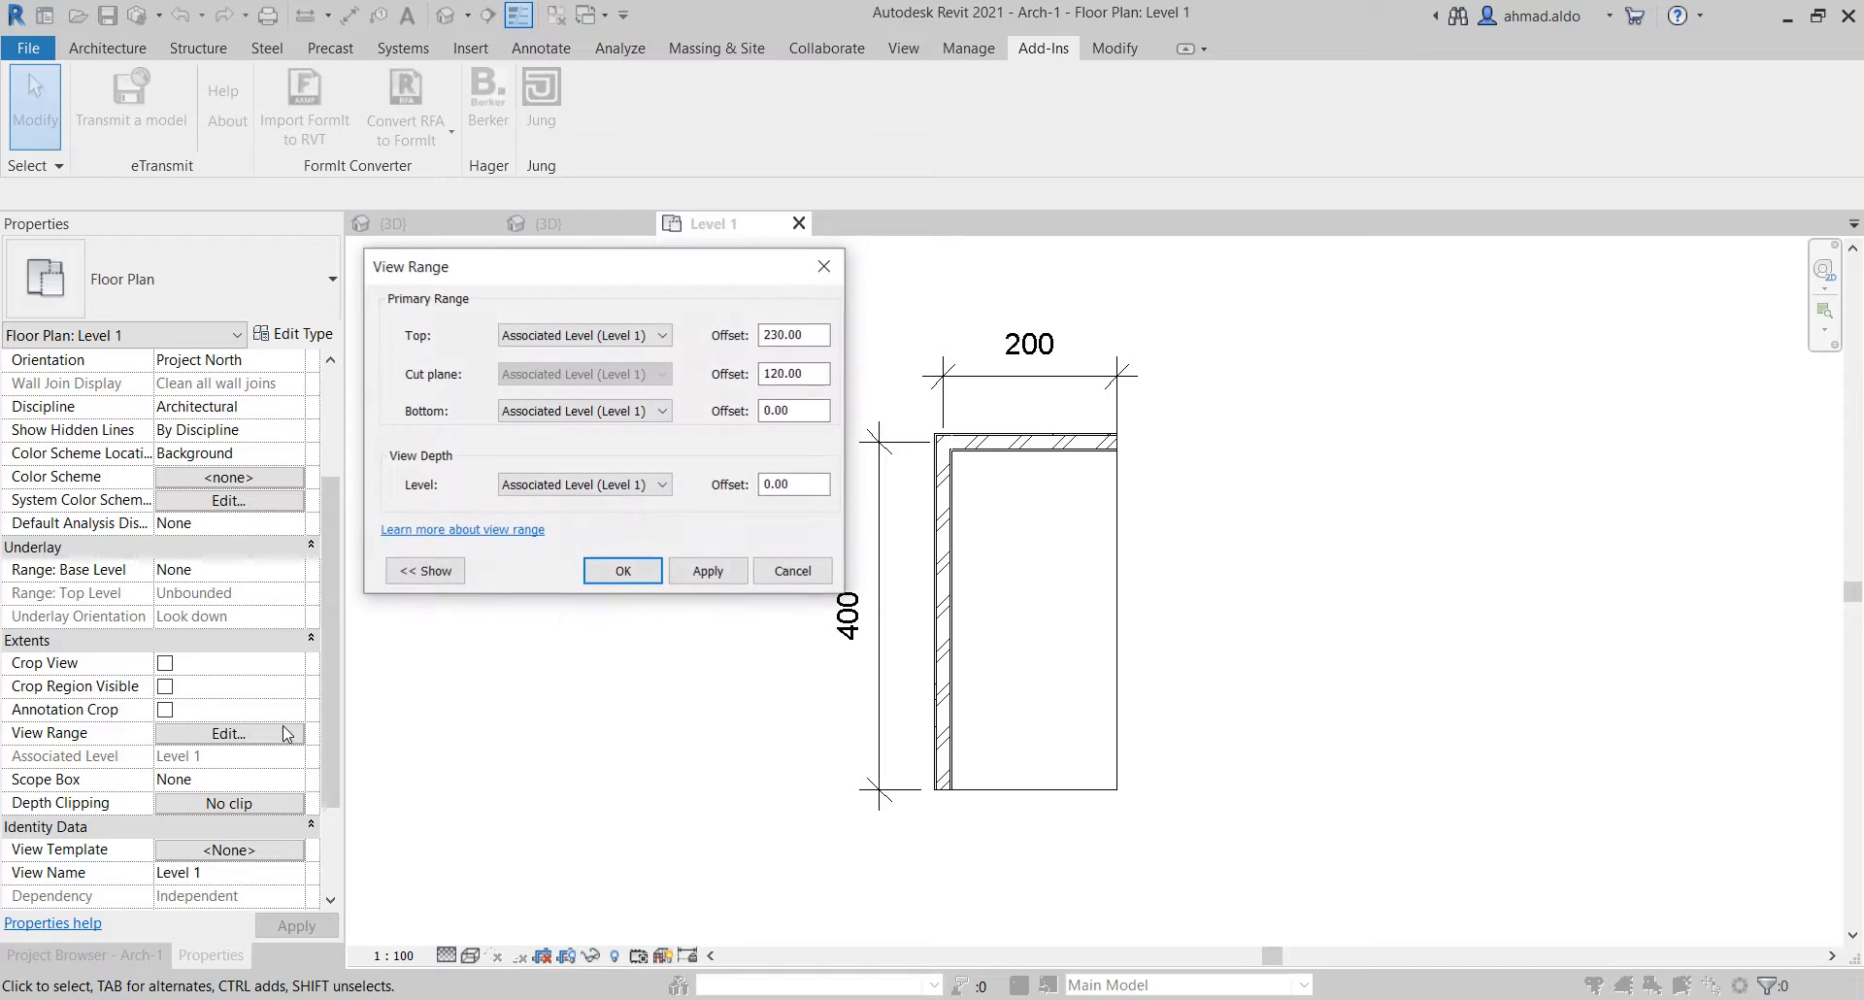
double_click(774, 375)
text(200)
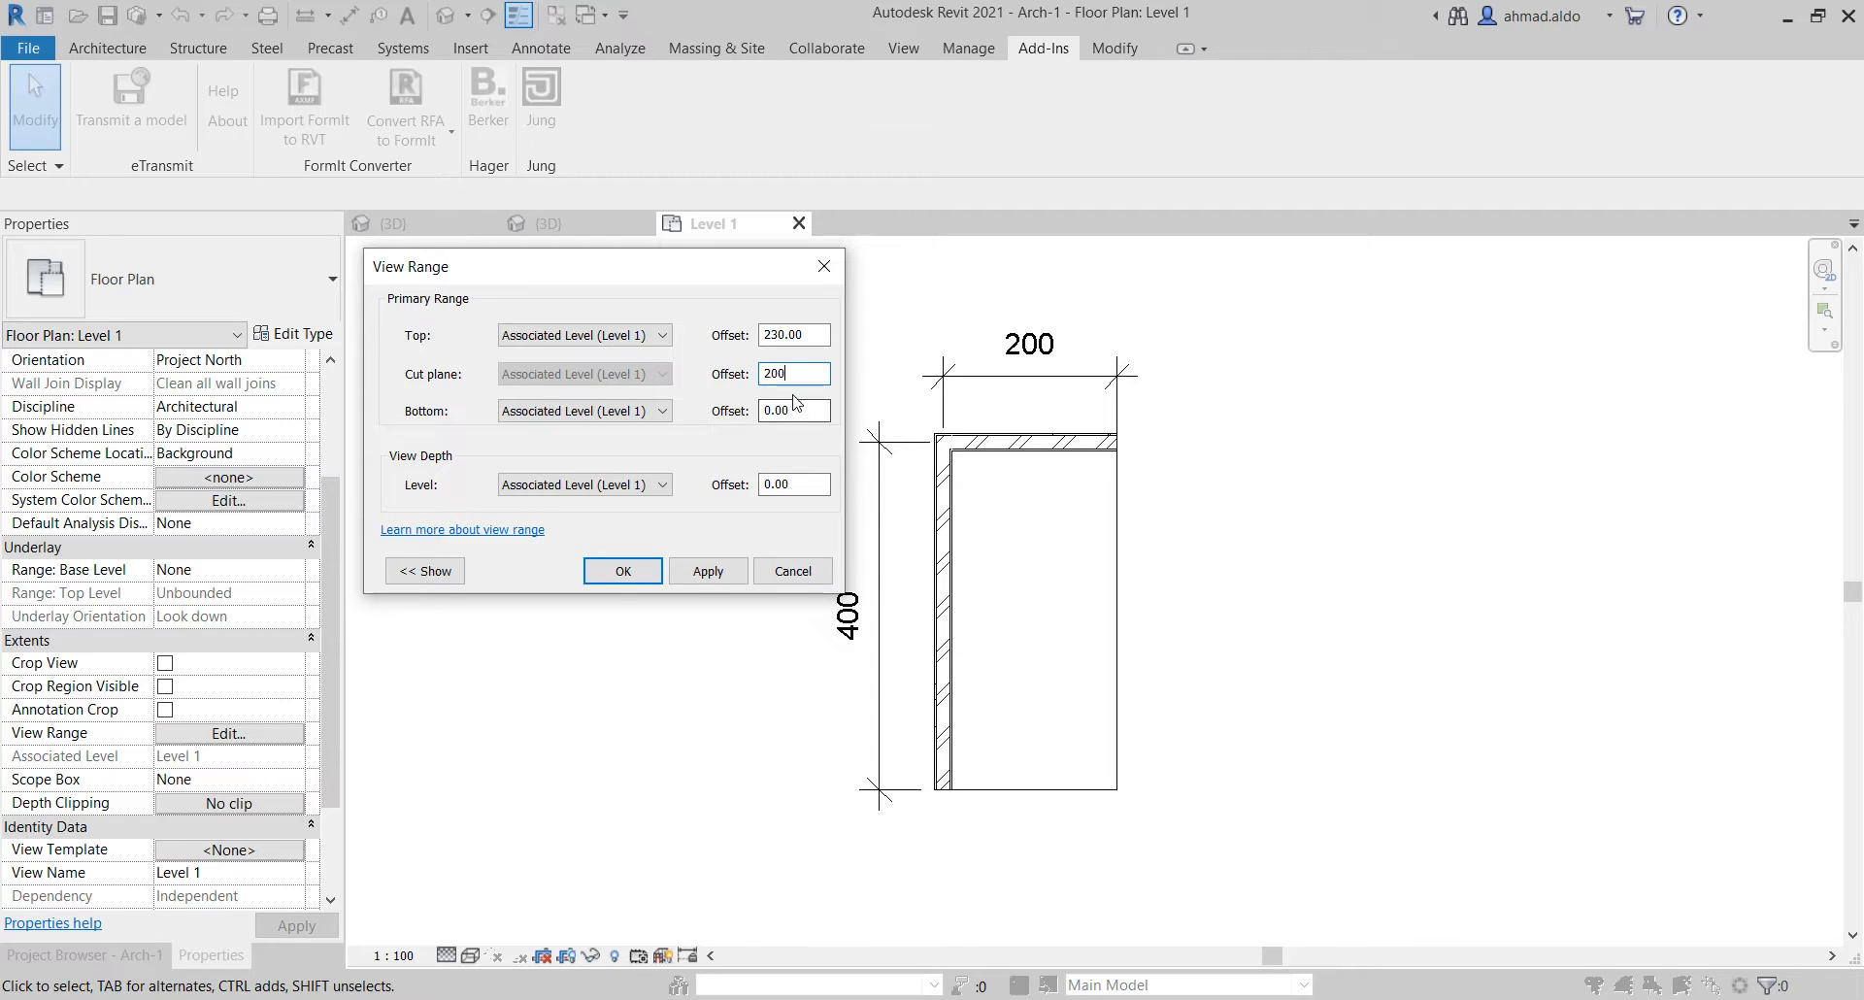
click(636, 575)
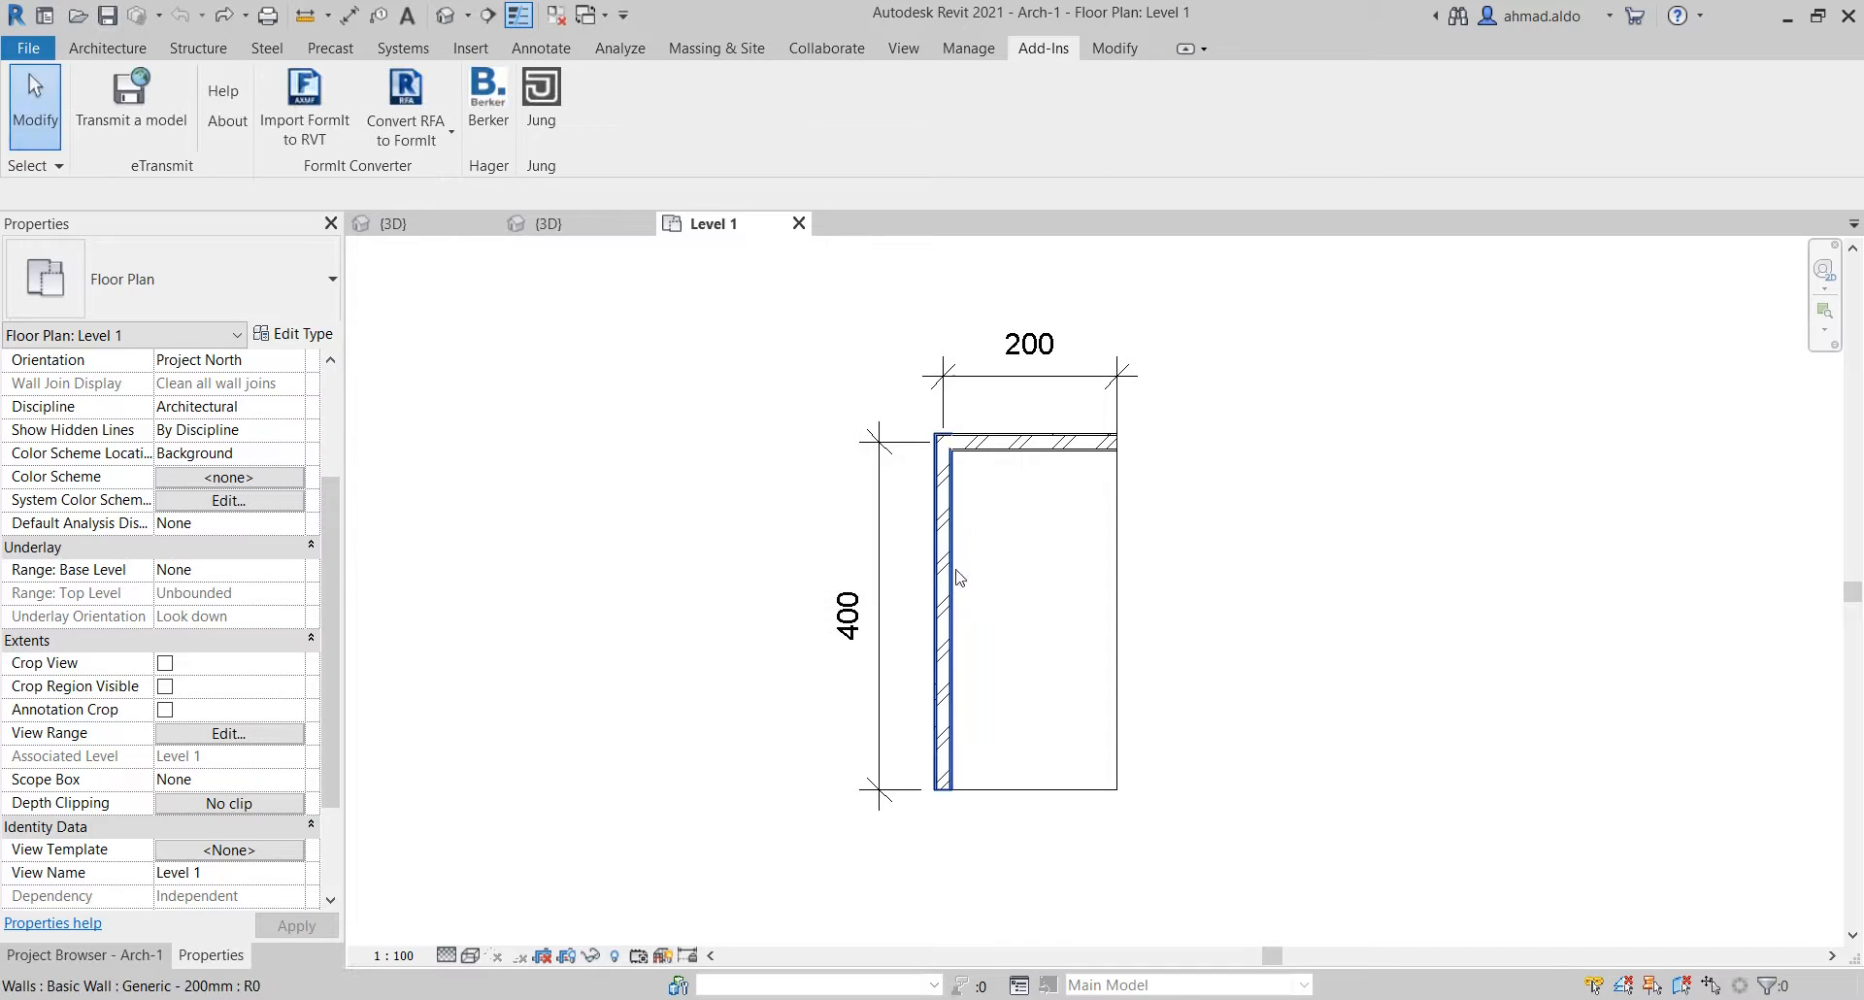
Switch to the browser's JUNG goes BIM page, go up to its beginning and highlight the page's web address
middle_drag(952, 574, 867, 596)
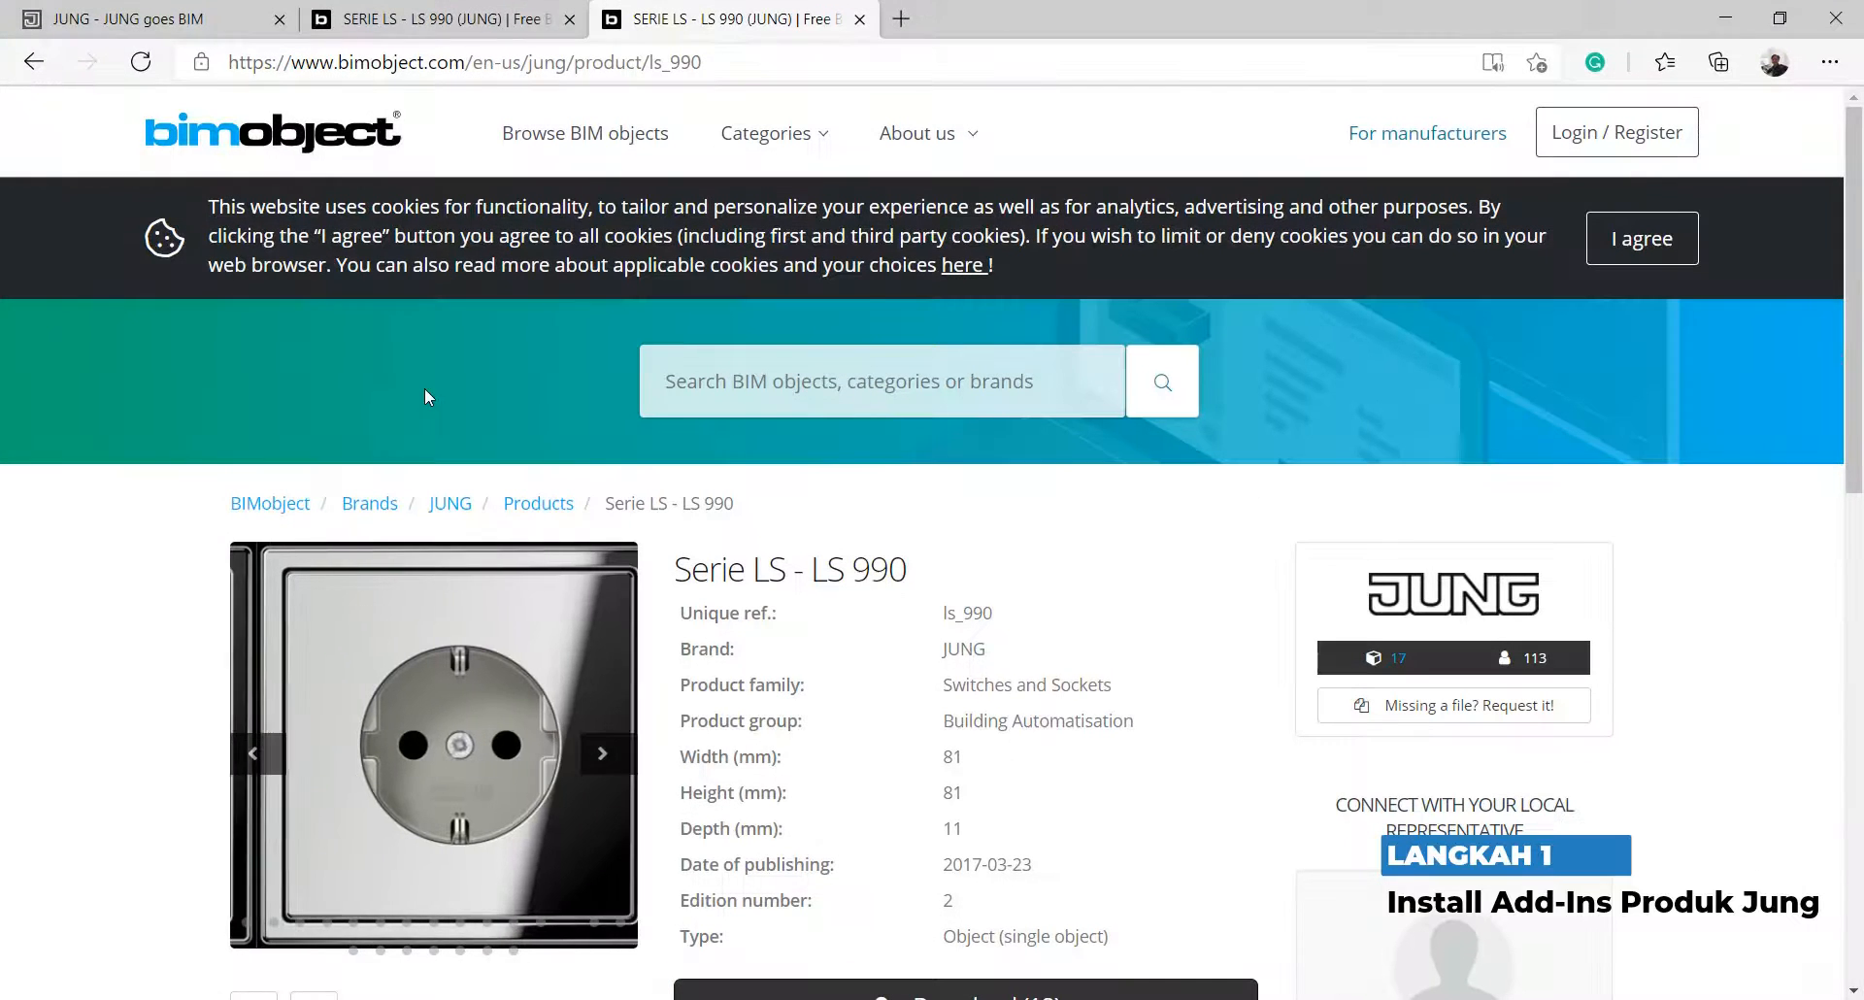
click(132, 12)
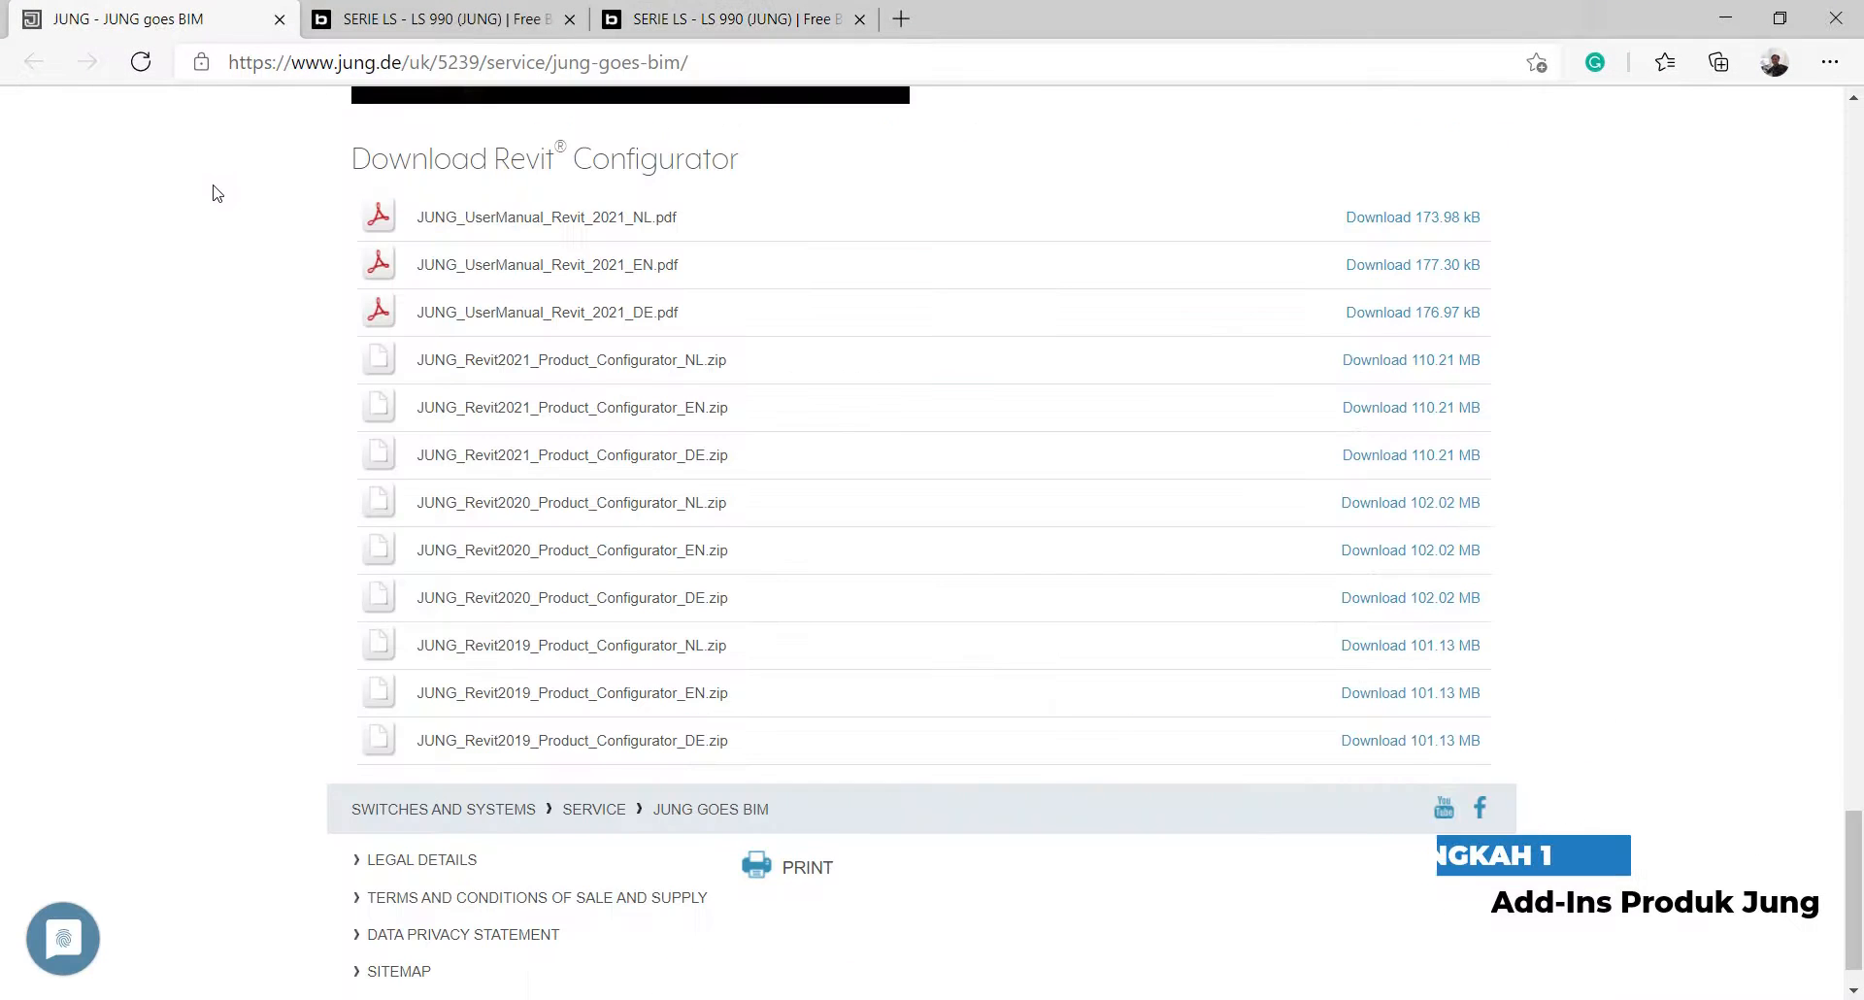
drag(1854, 873, 1853, 237)
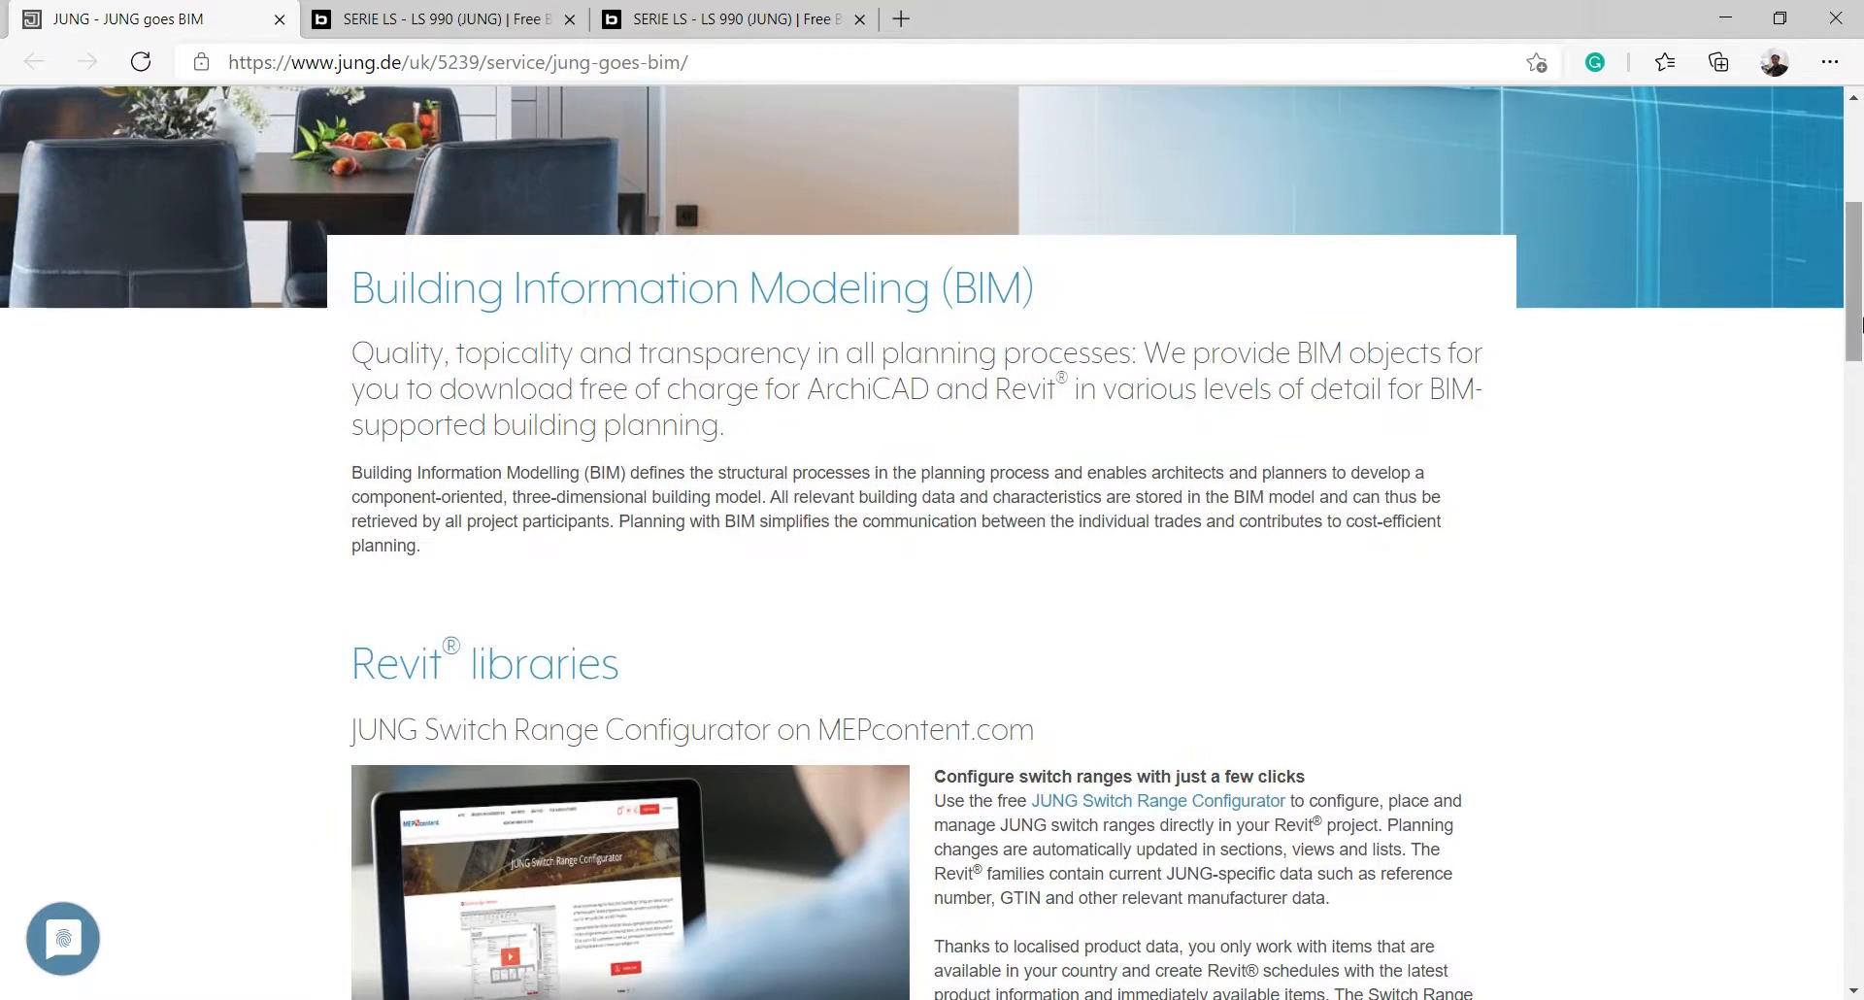
drag(1860, 323, 1861, 220)
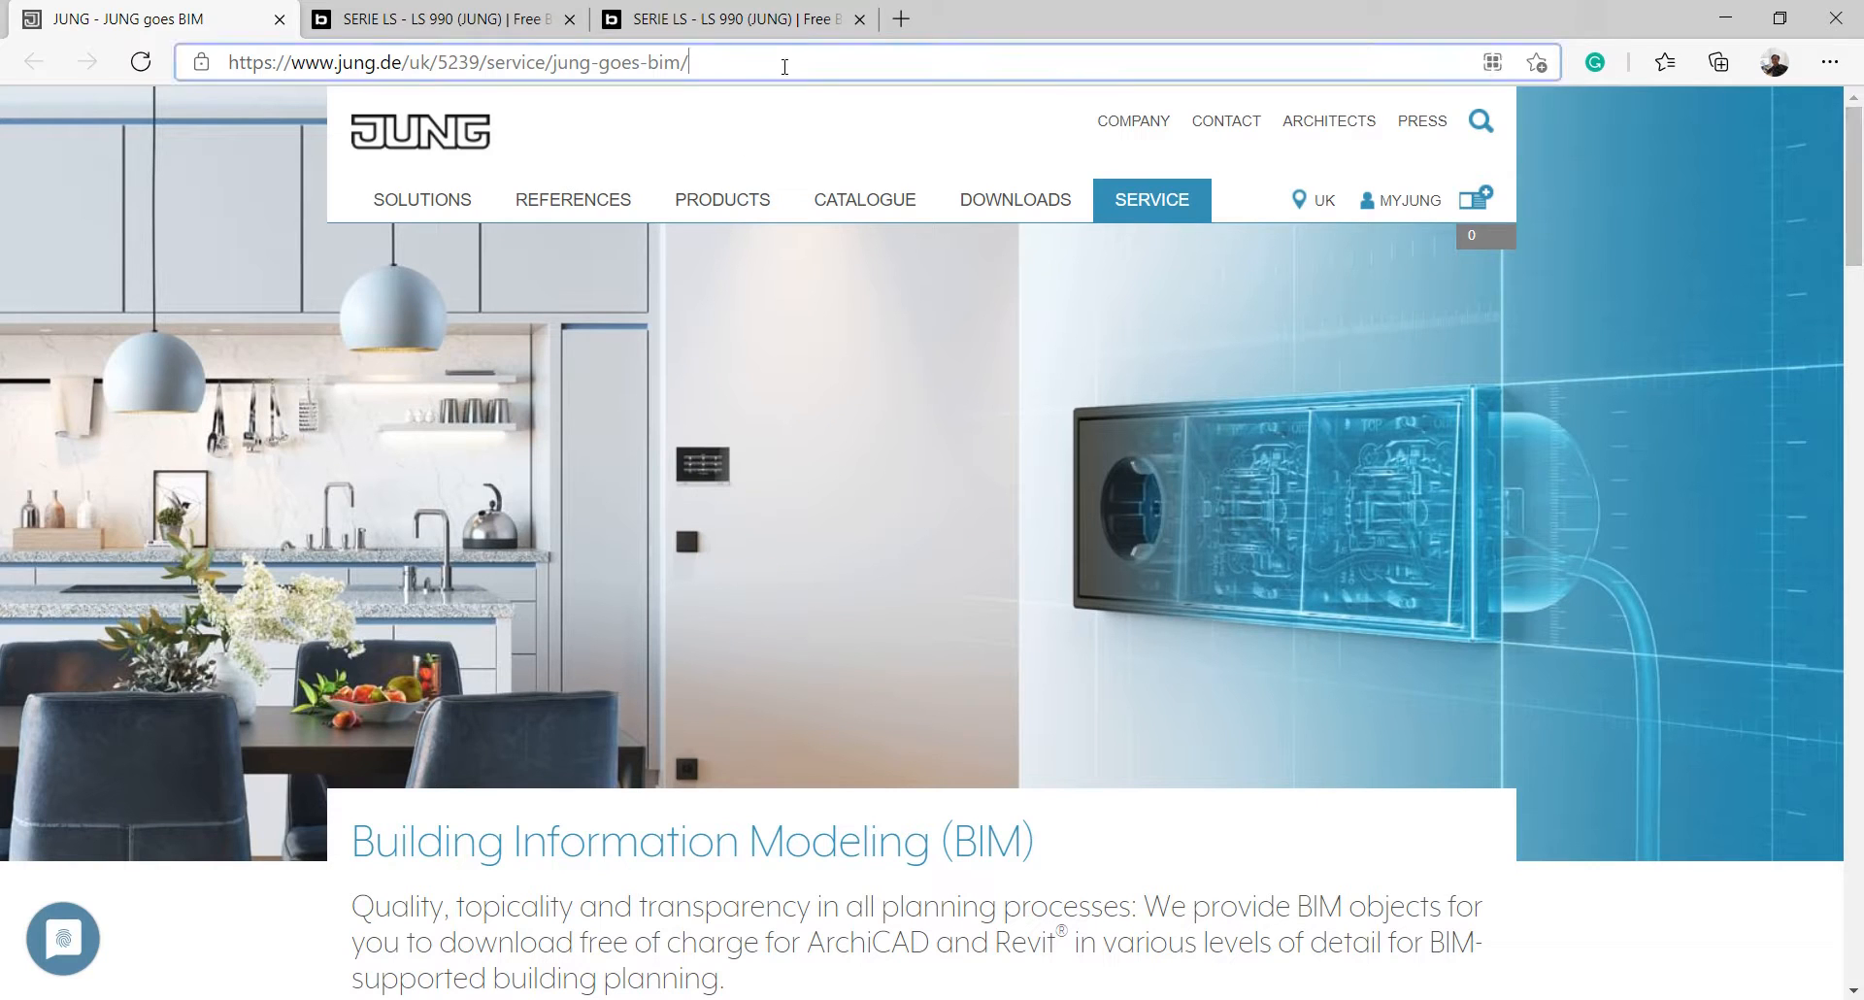
click(693, 54)
click(693, 54)
drag(693, 53, 225, 62)
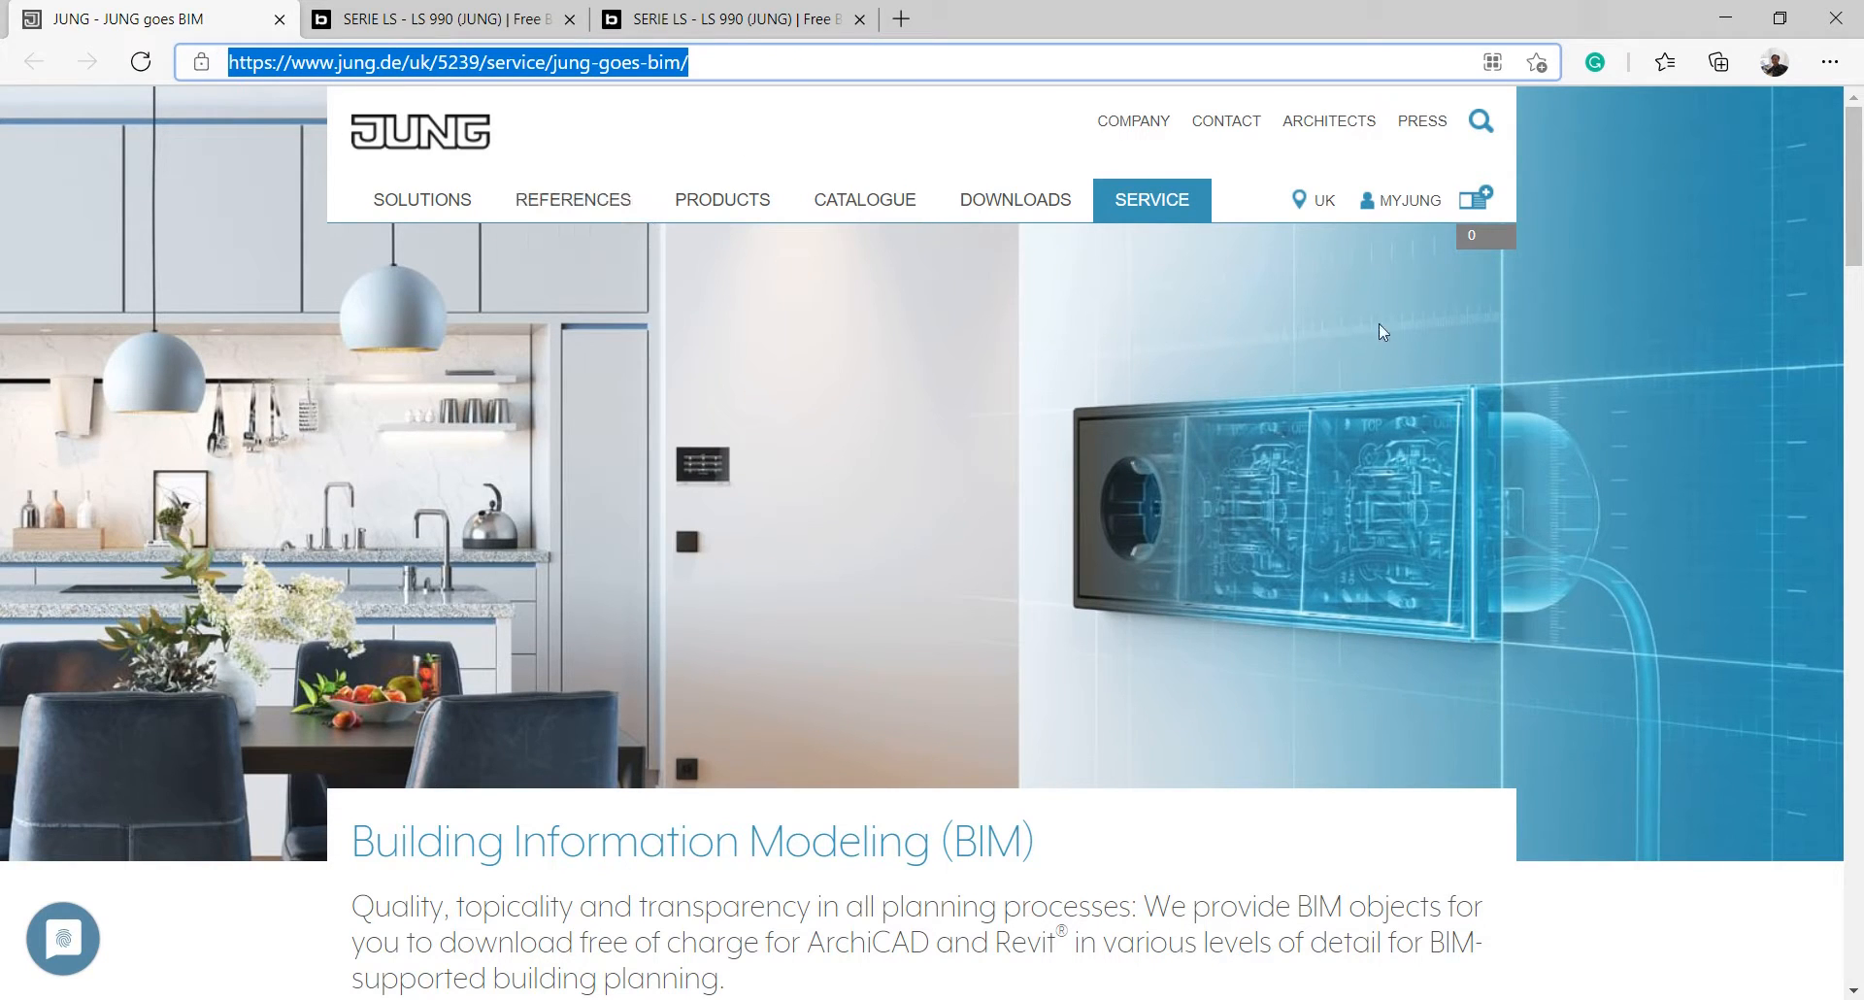
Look through the page down to the Download Revit Configurator file list and return to Revit
click(1861, 226)
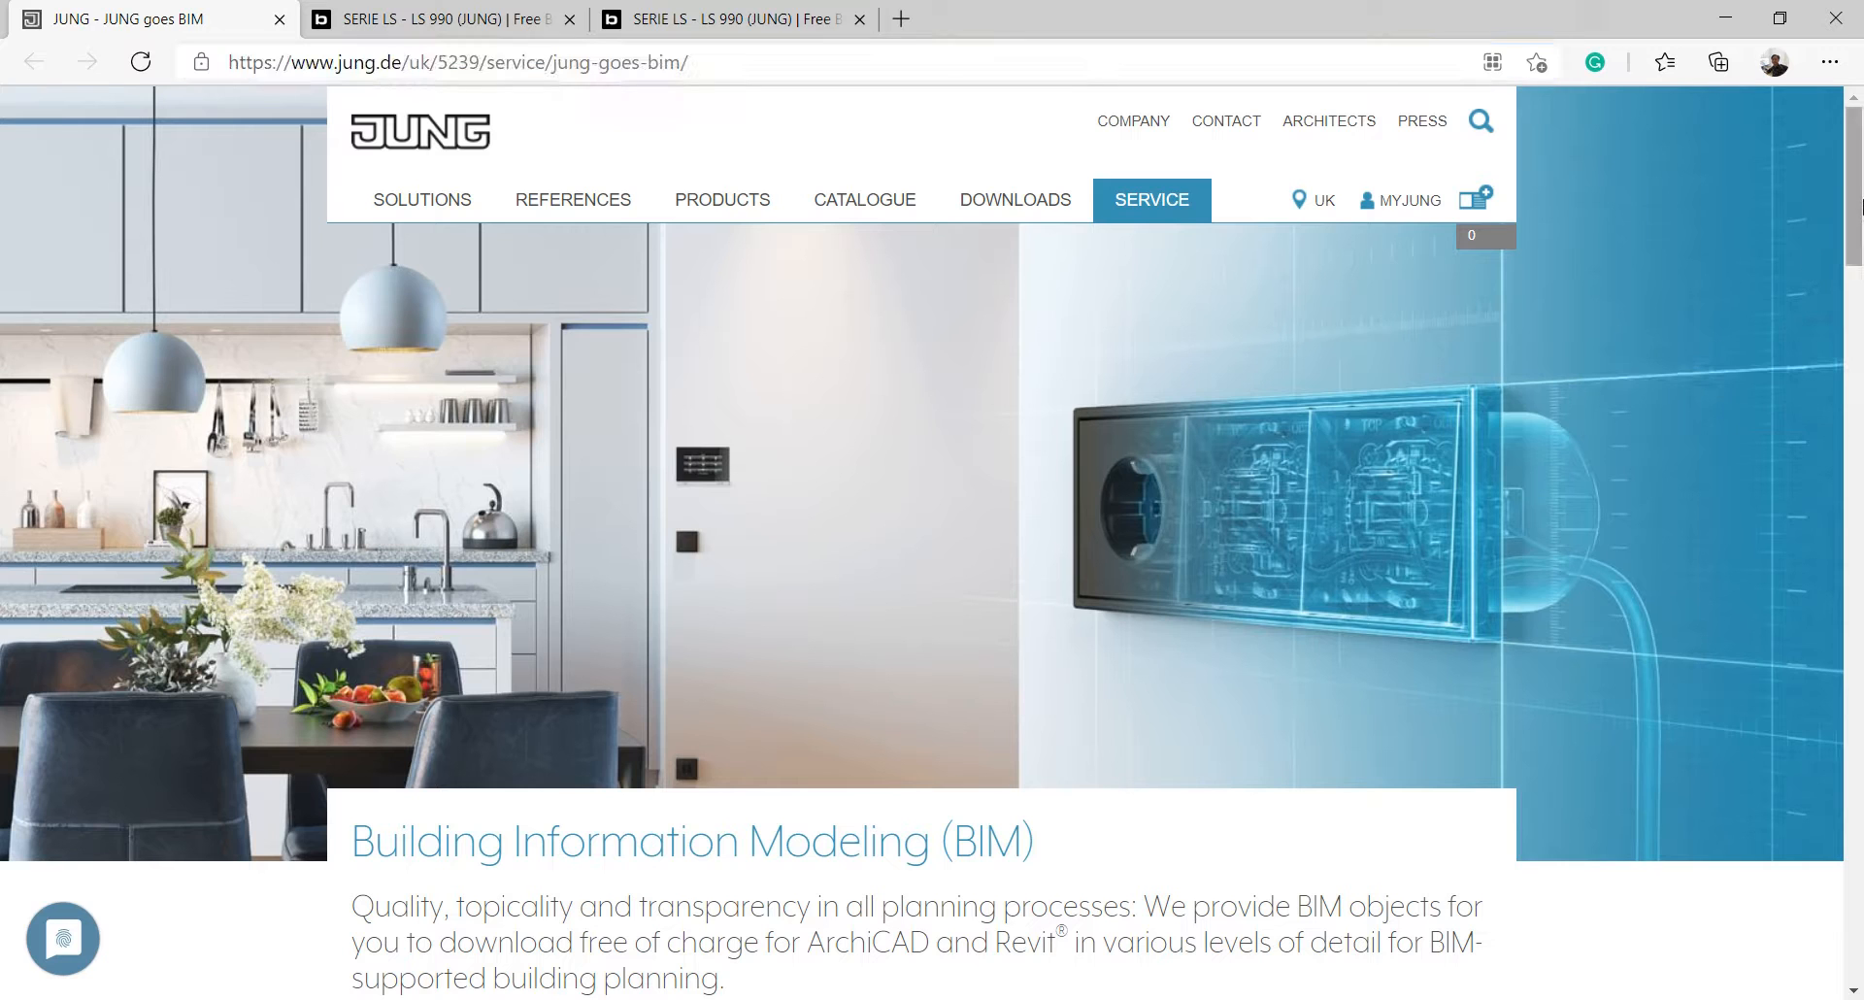
drag(1858, 194, 1859, 893)
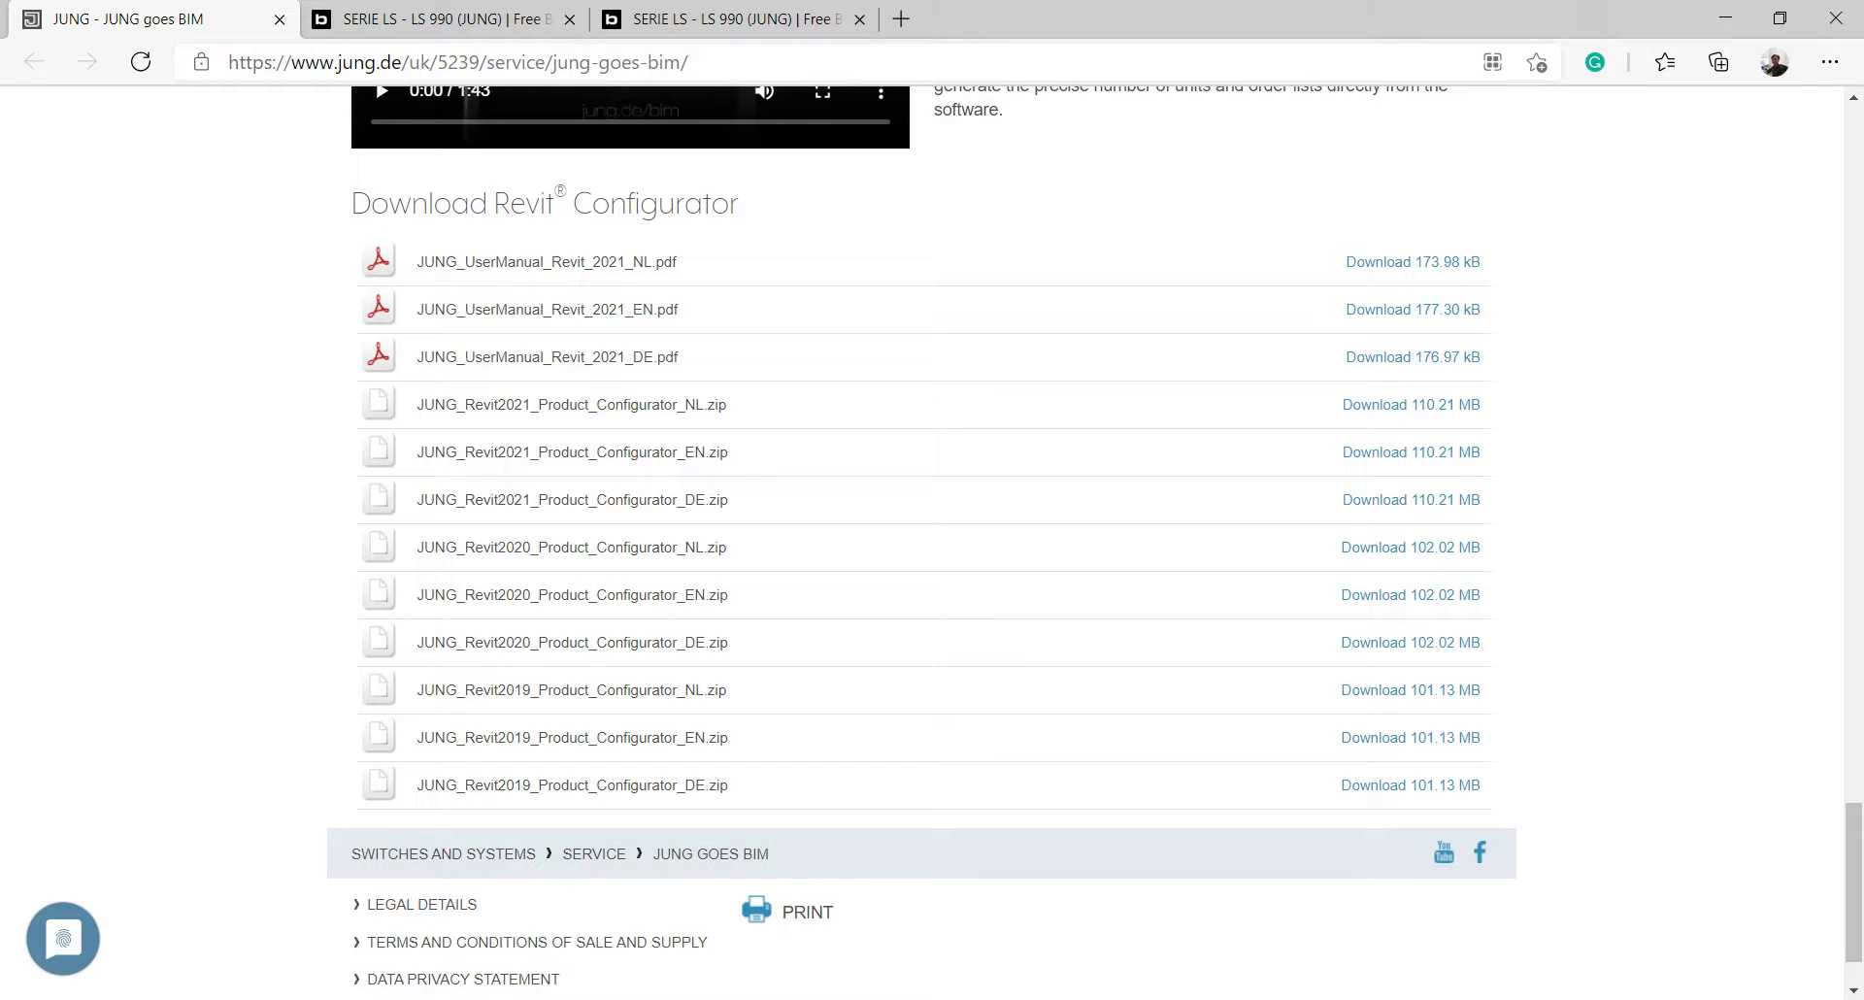
click(735, 998)
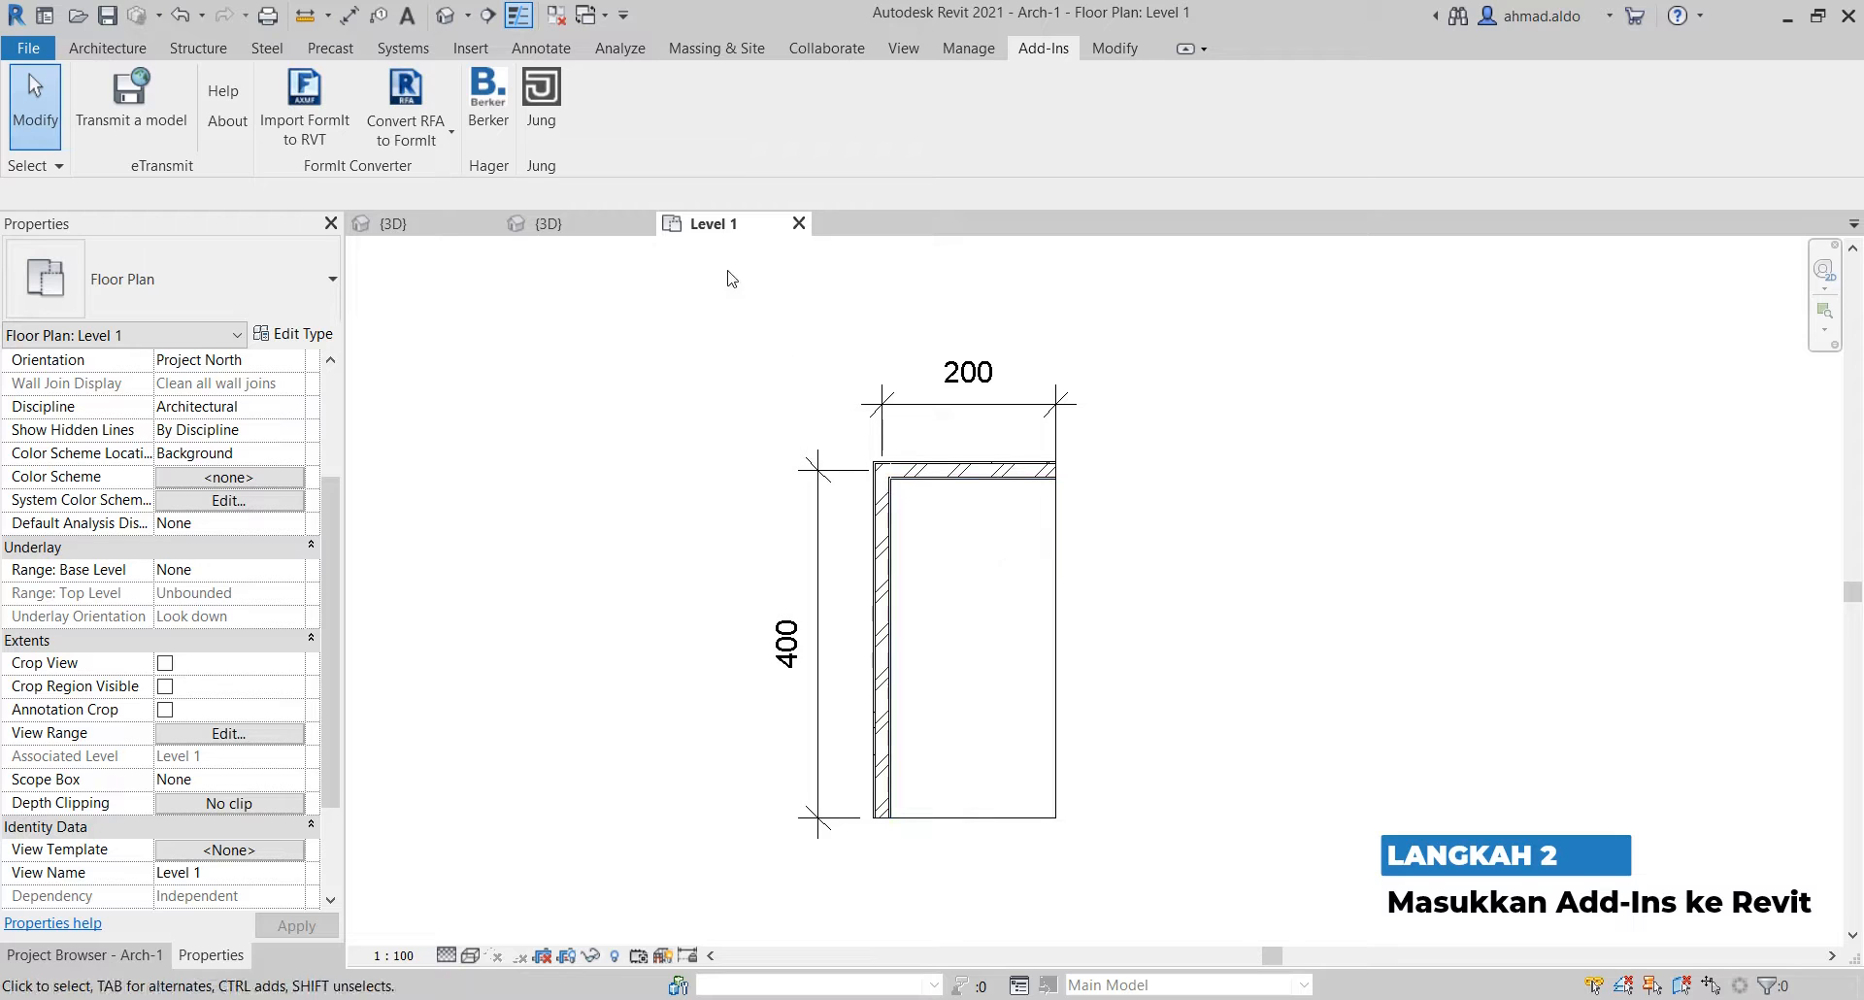
Start the Jung Product Configurator, browse the LS 990 frame types, choose the white 1-gang frame and add an insert
click(541, 124)
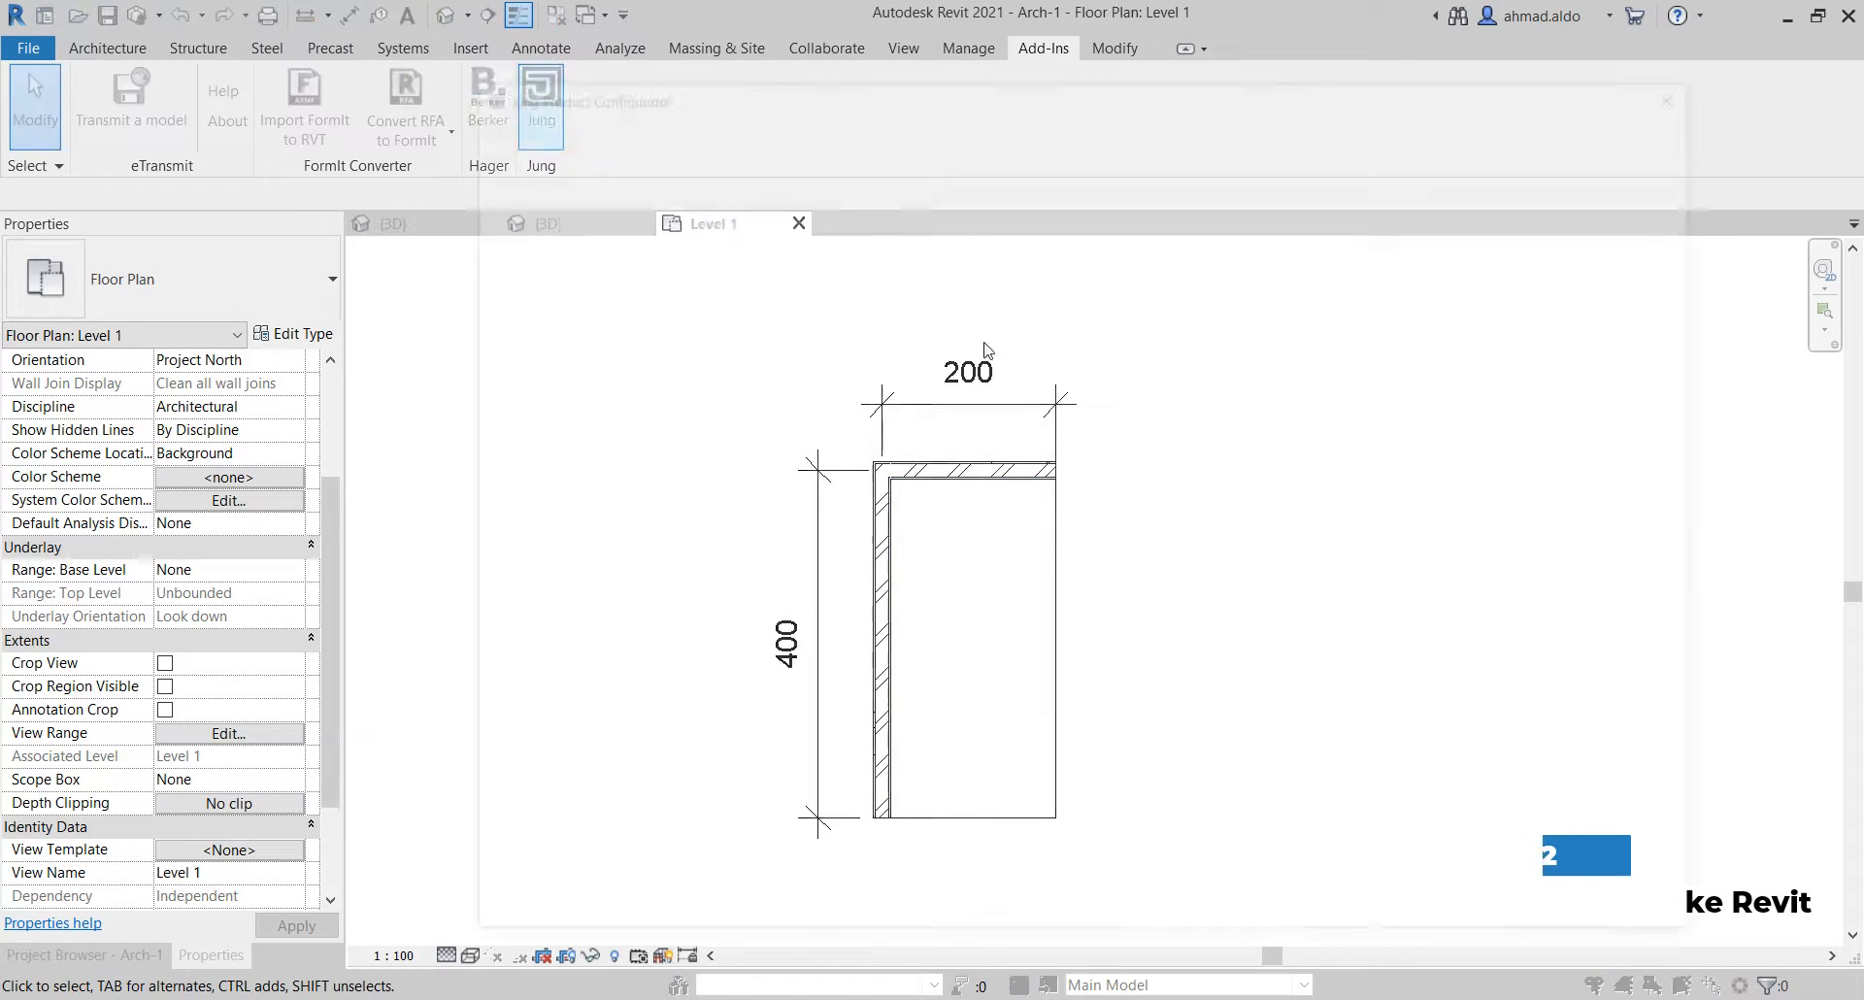
click(1186, 308)
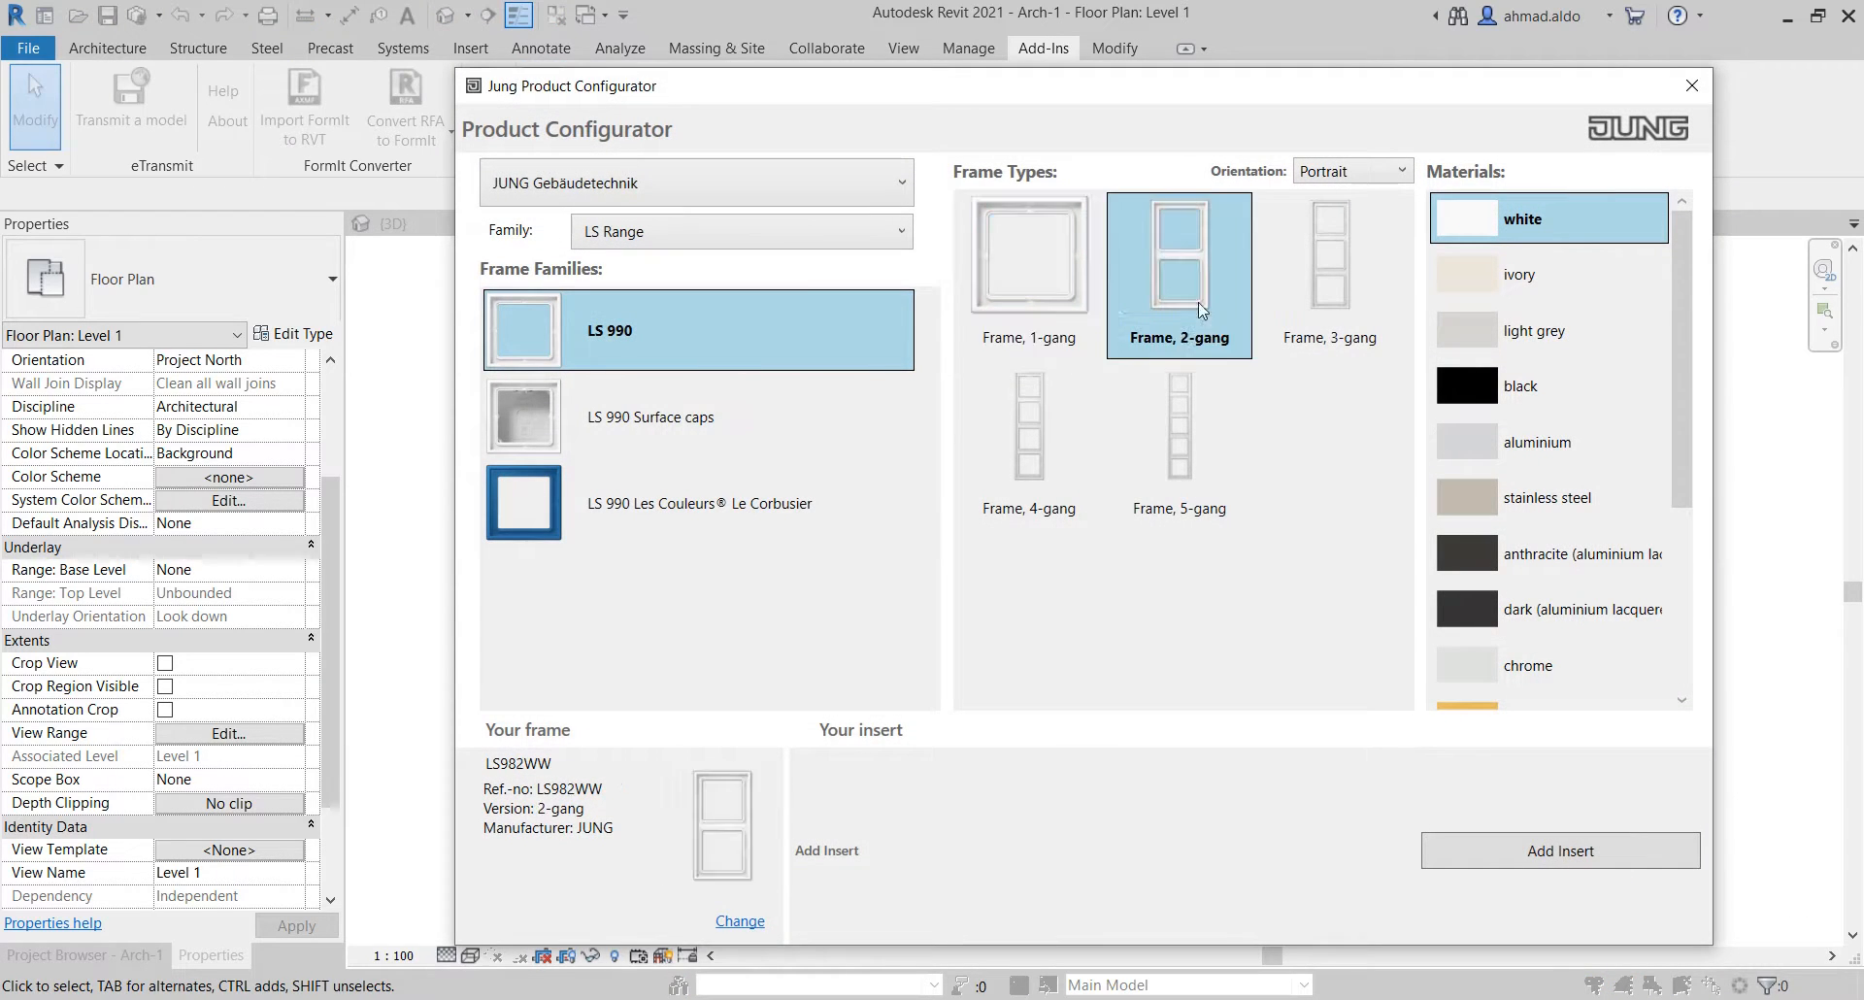
click(1325, 291)
click(1070, 449)
click(1033, 311)
click(1223, 288)
click(1031, 236)
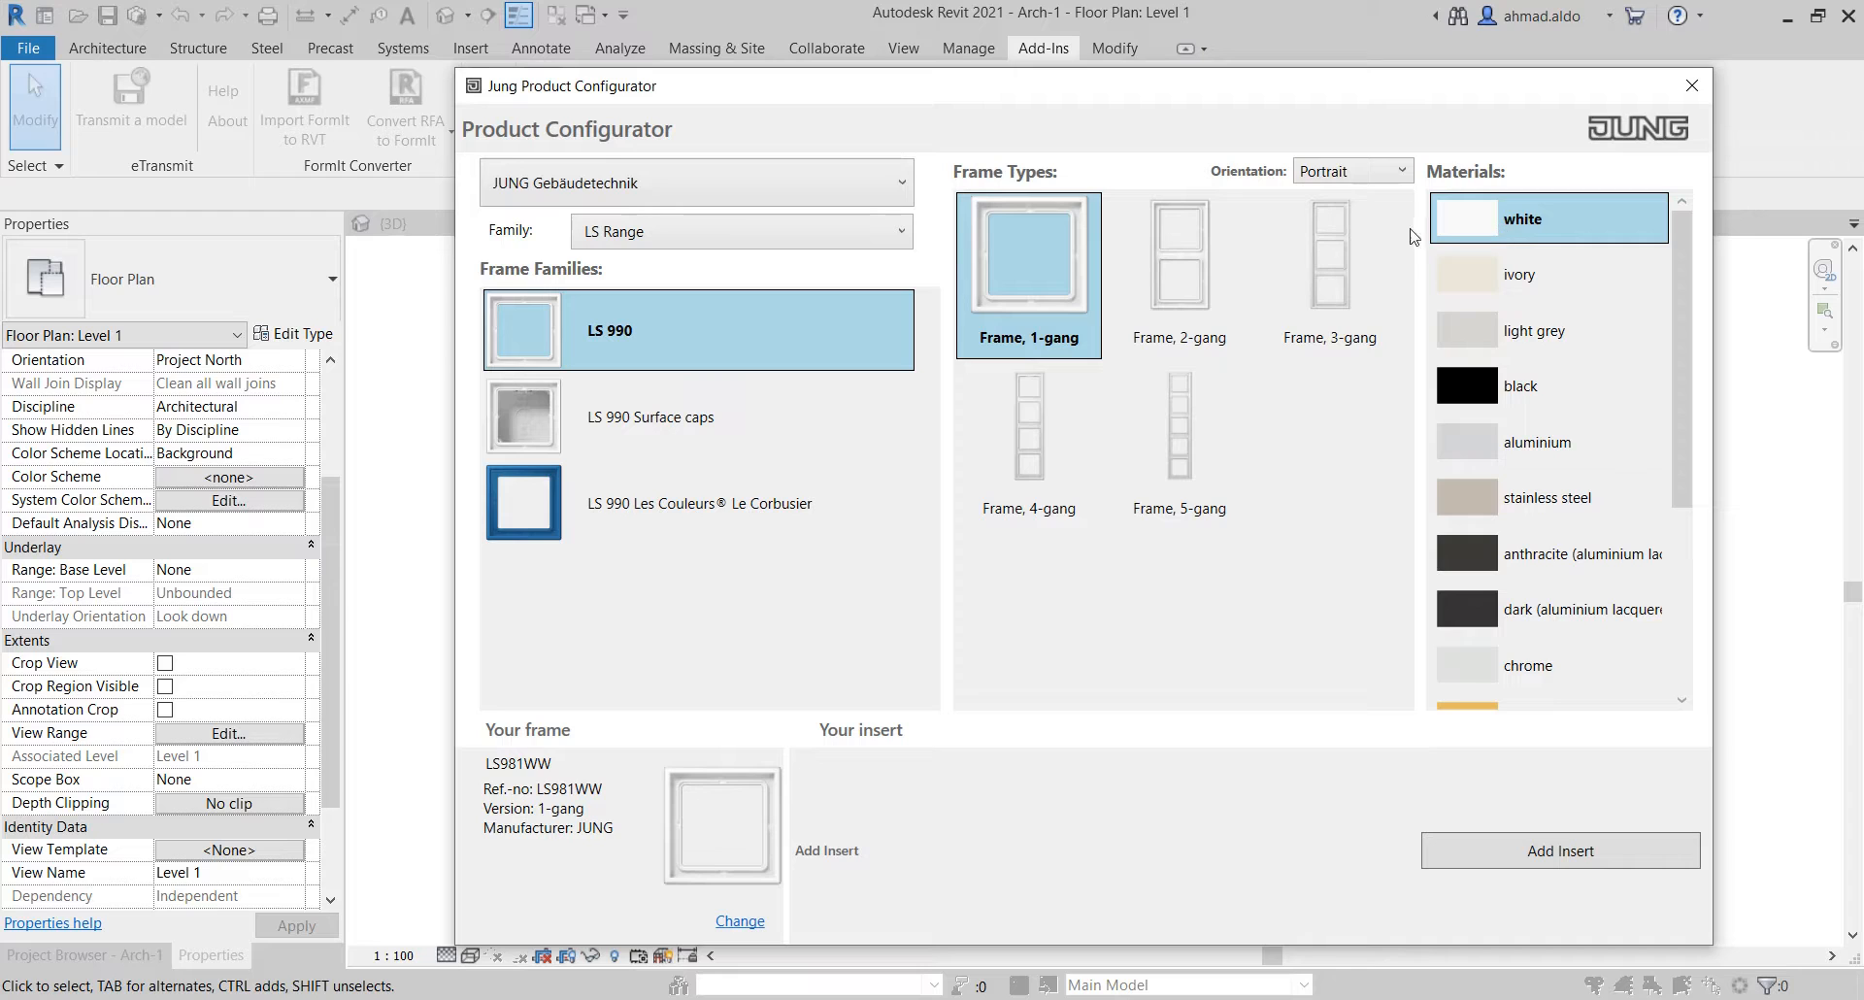
click(1617, 852)
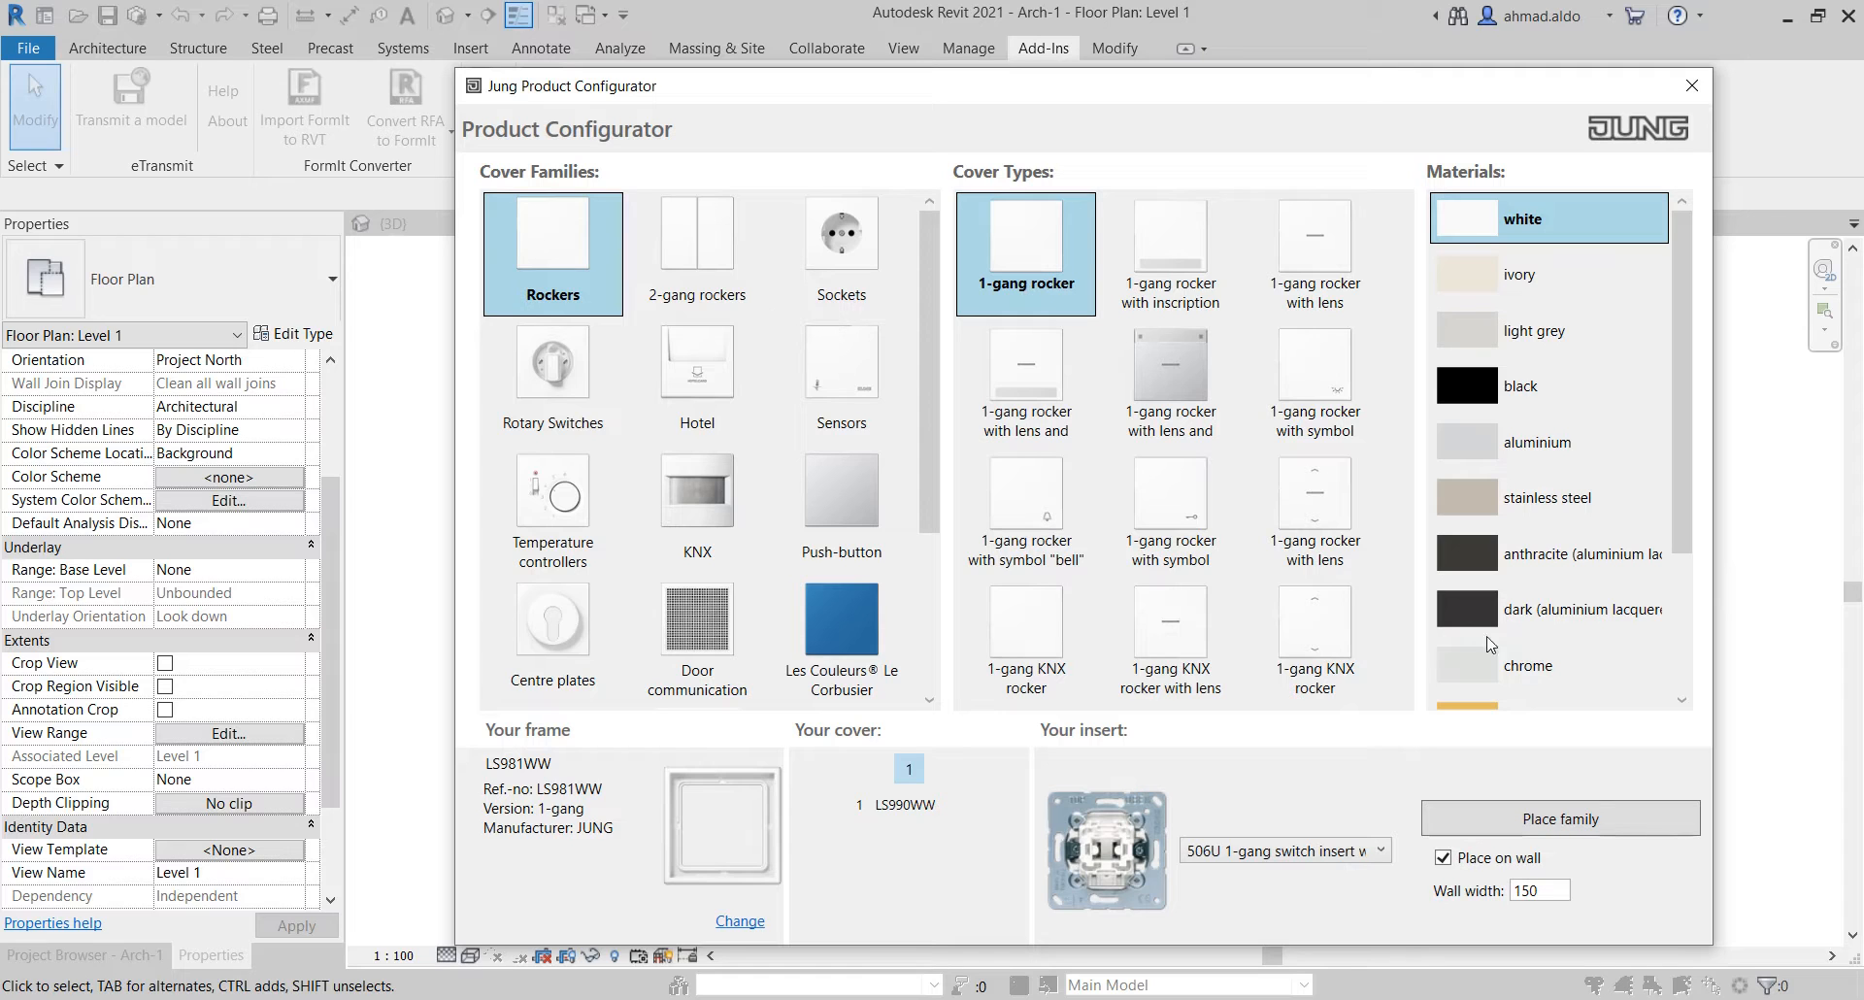
Place the white 1-gang rocker family on the long wall's inner face, about 20 from its lower end, and end the placement
click(1600, 820)
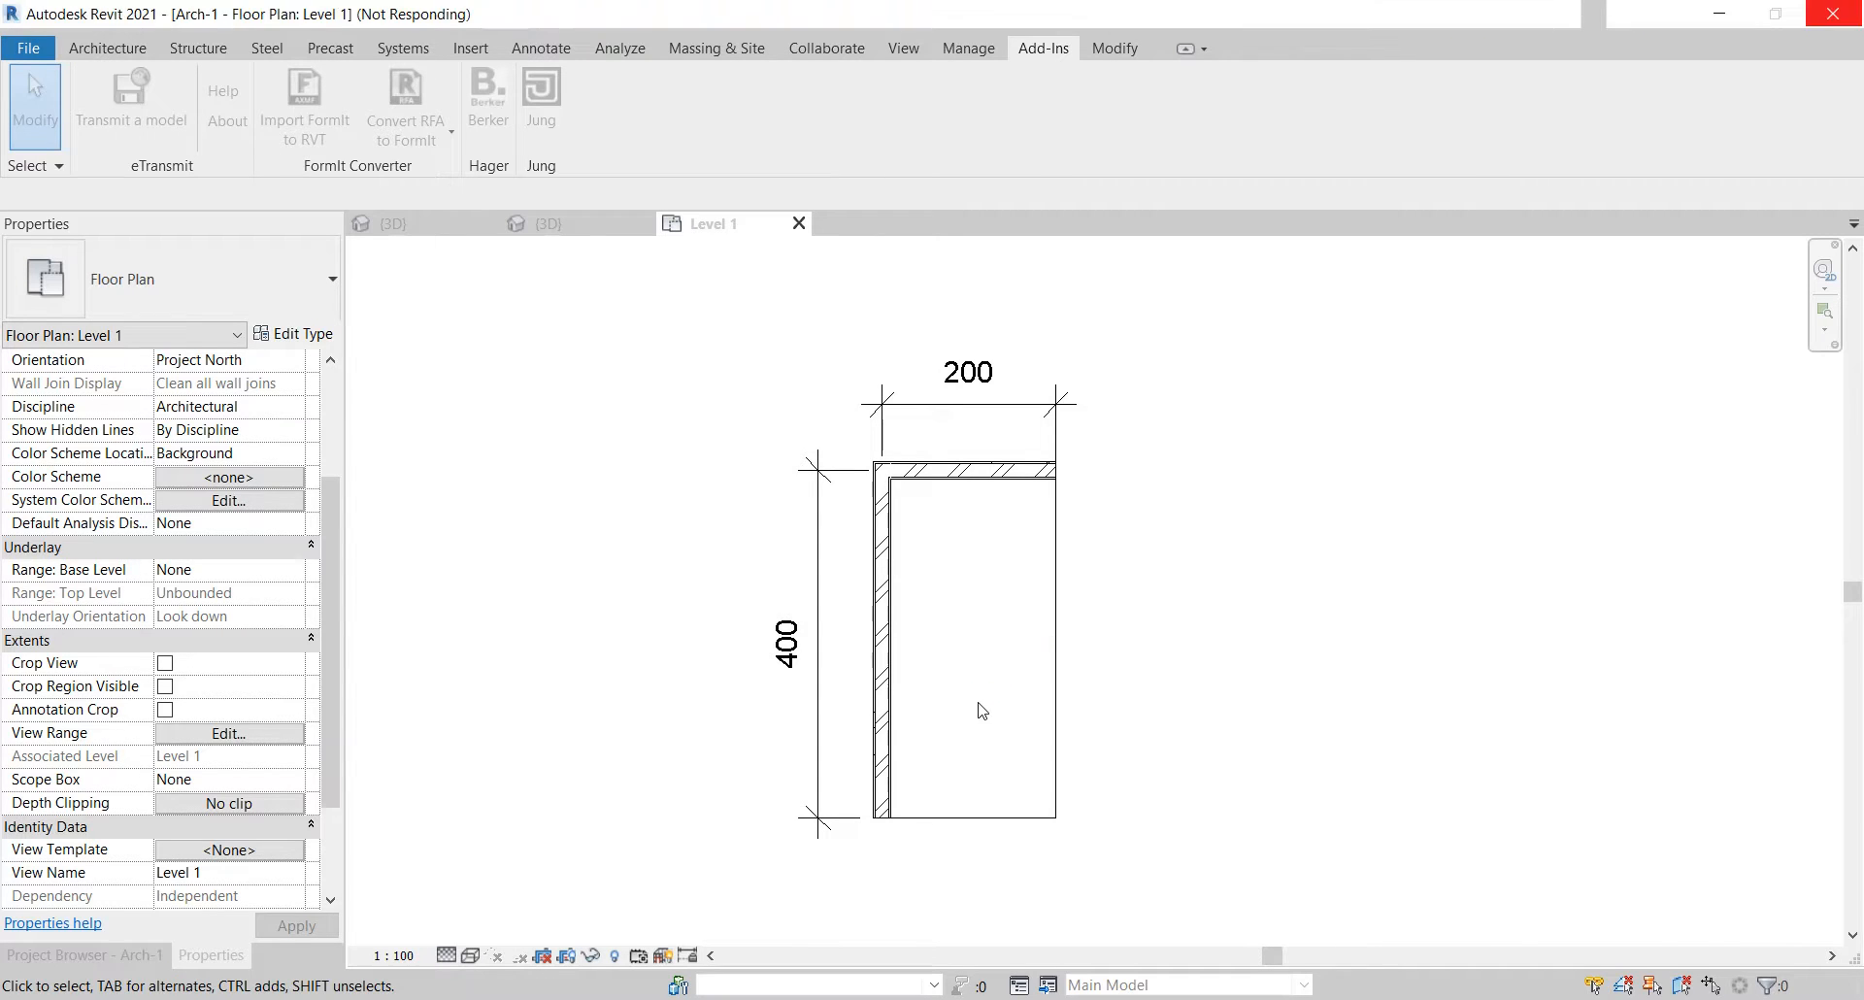
scroll(894, 782, up, 1)
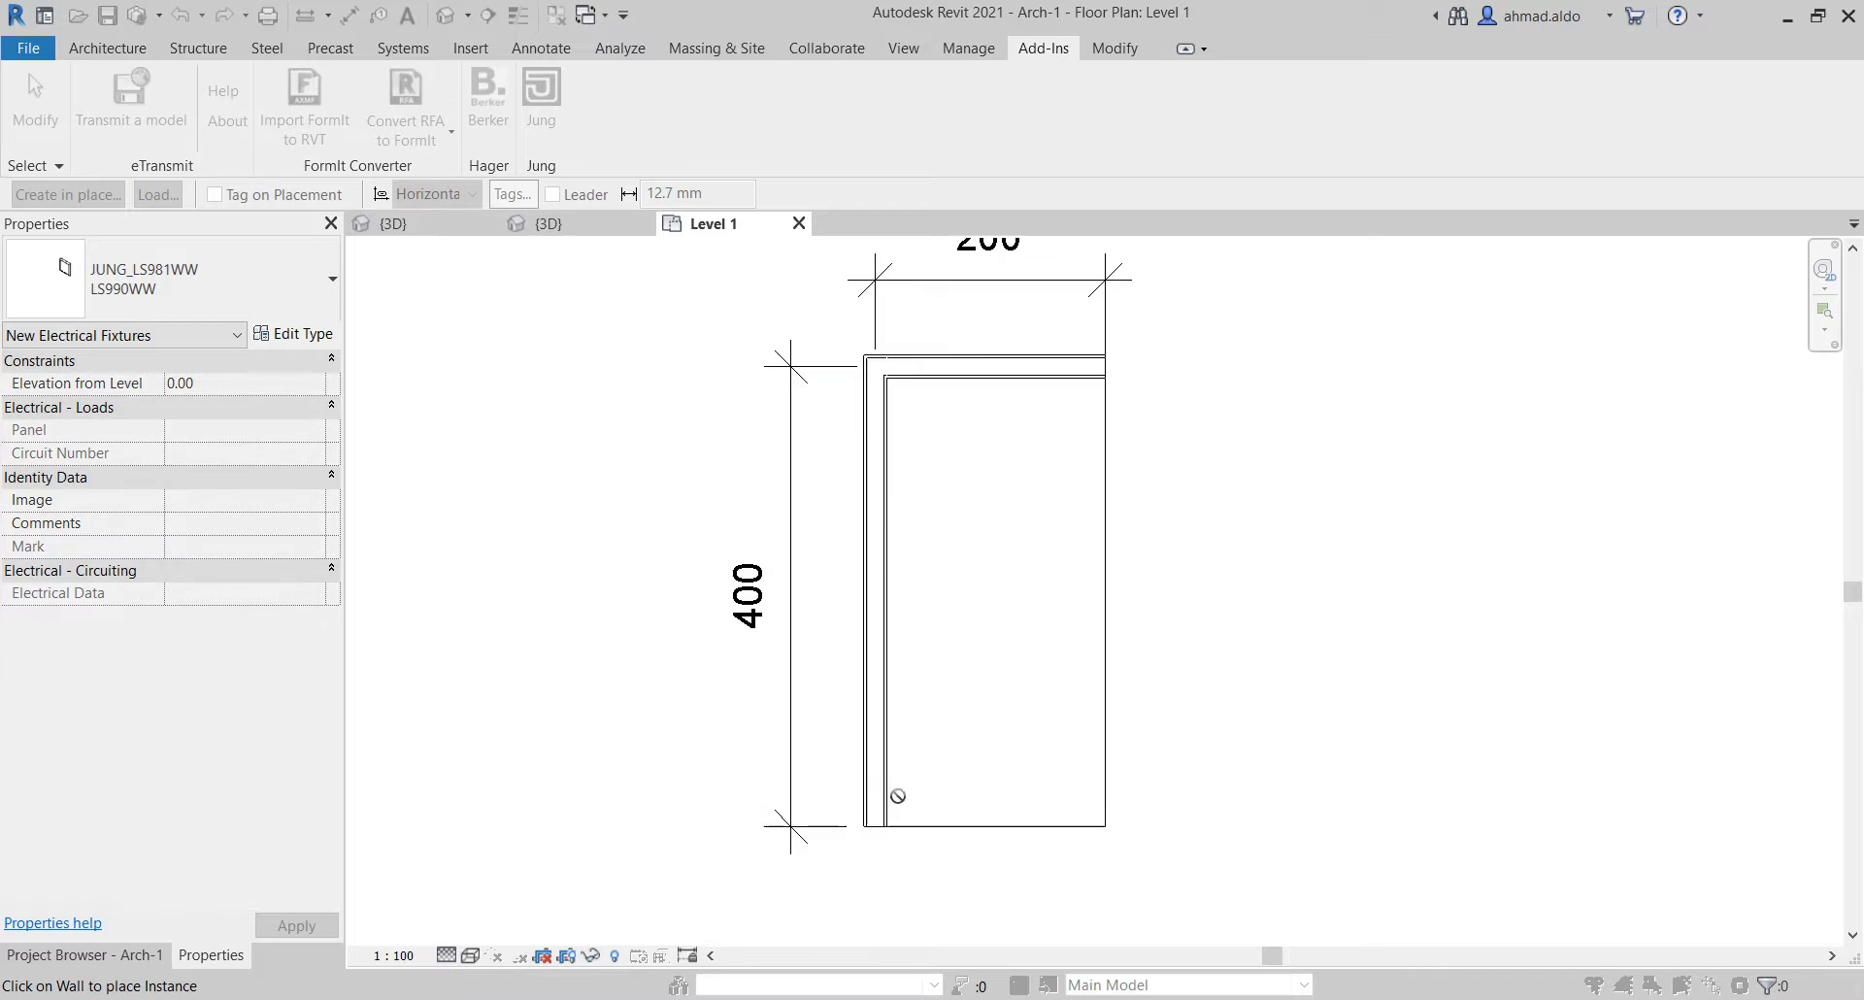
scroll(893, 796, up, 2)
scroll(893, 796, up, 1)
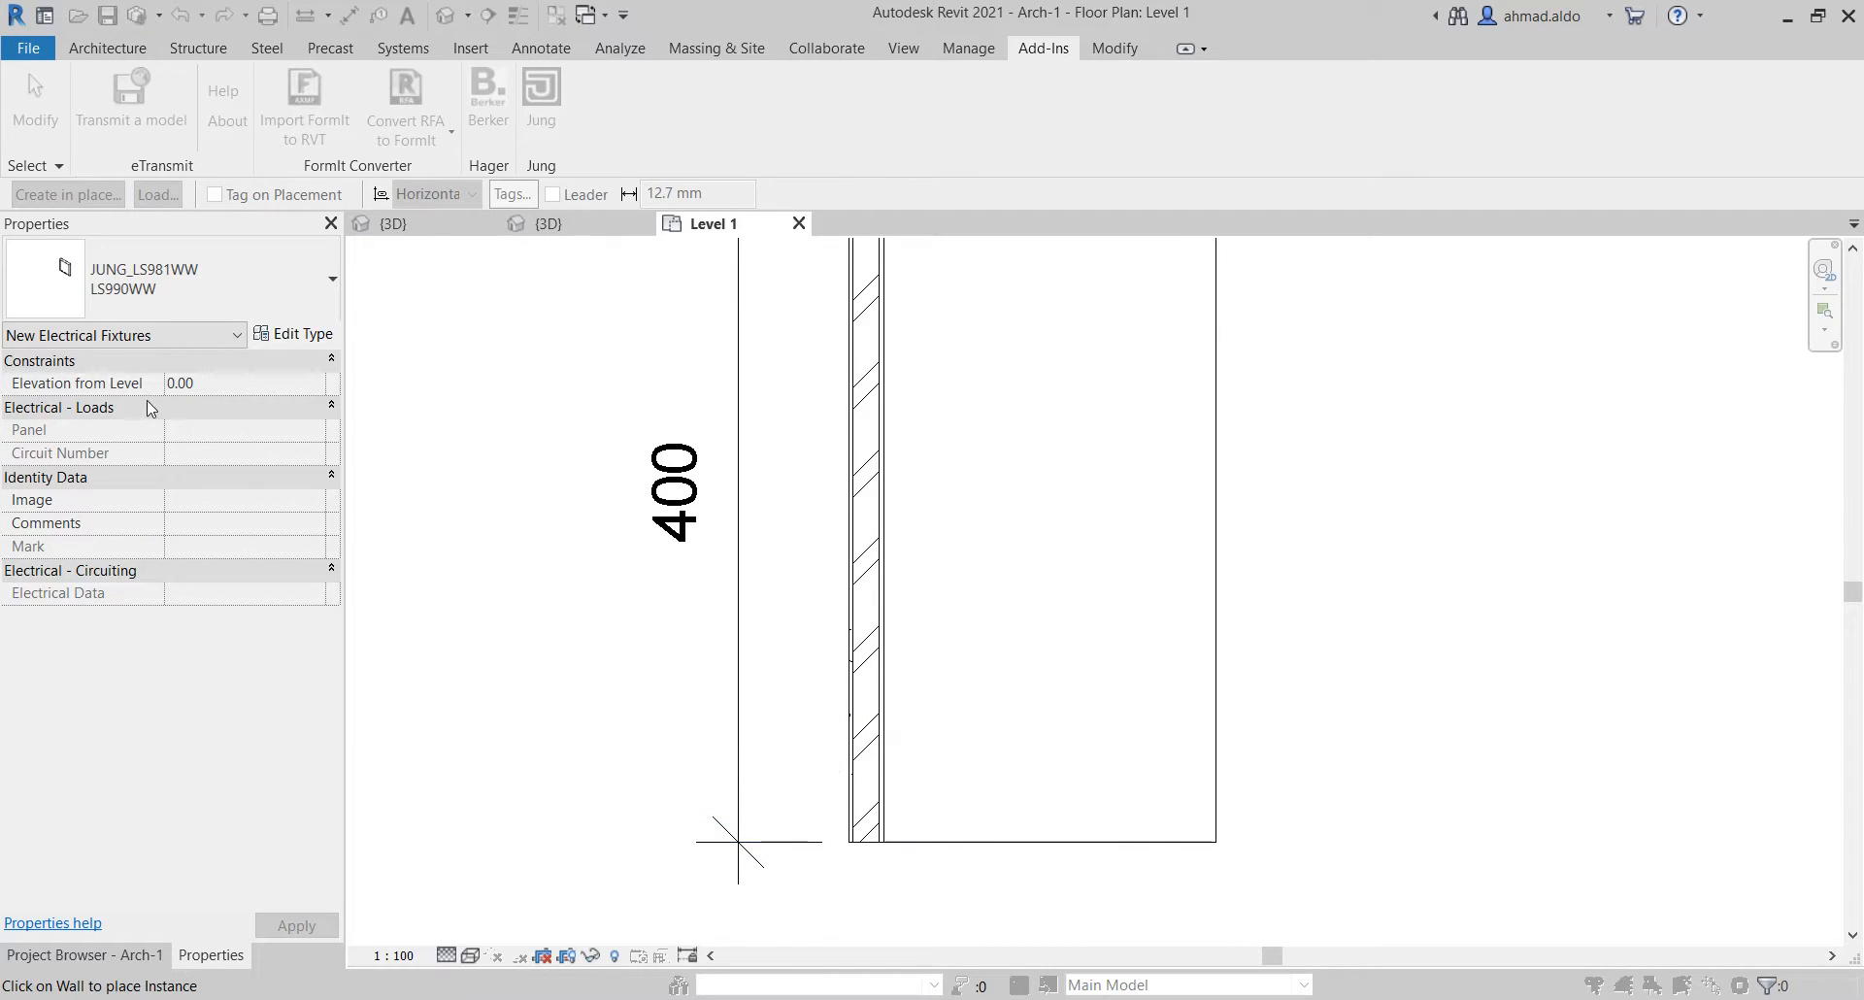
click(883, 788)
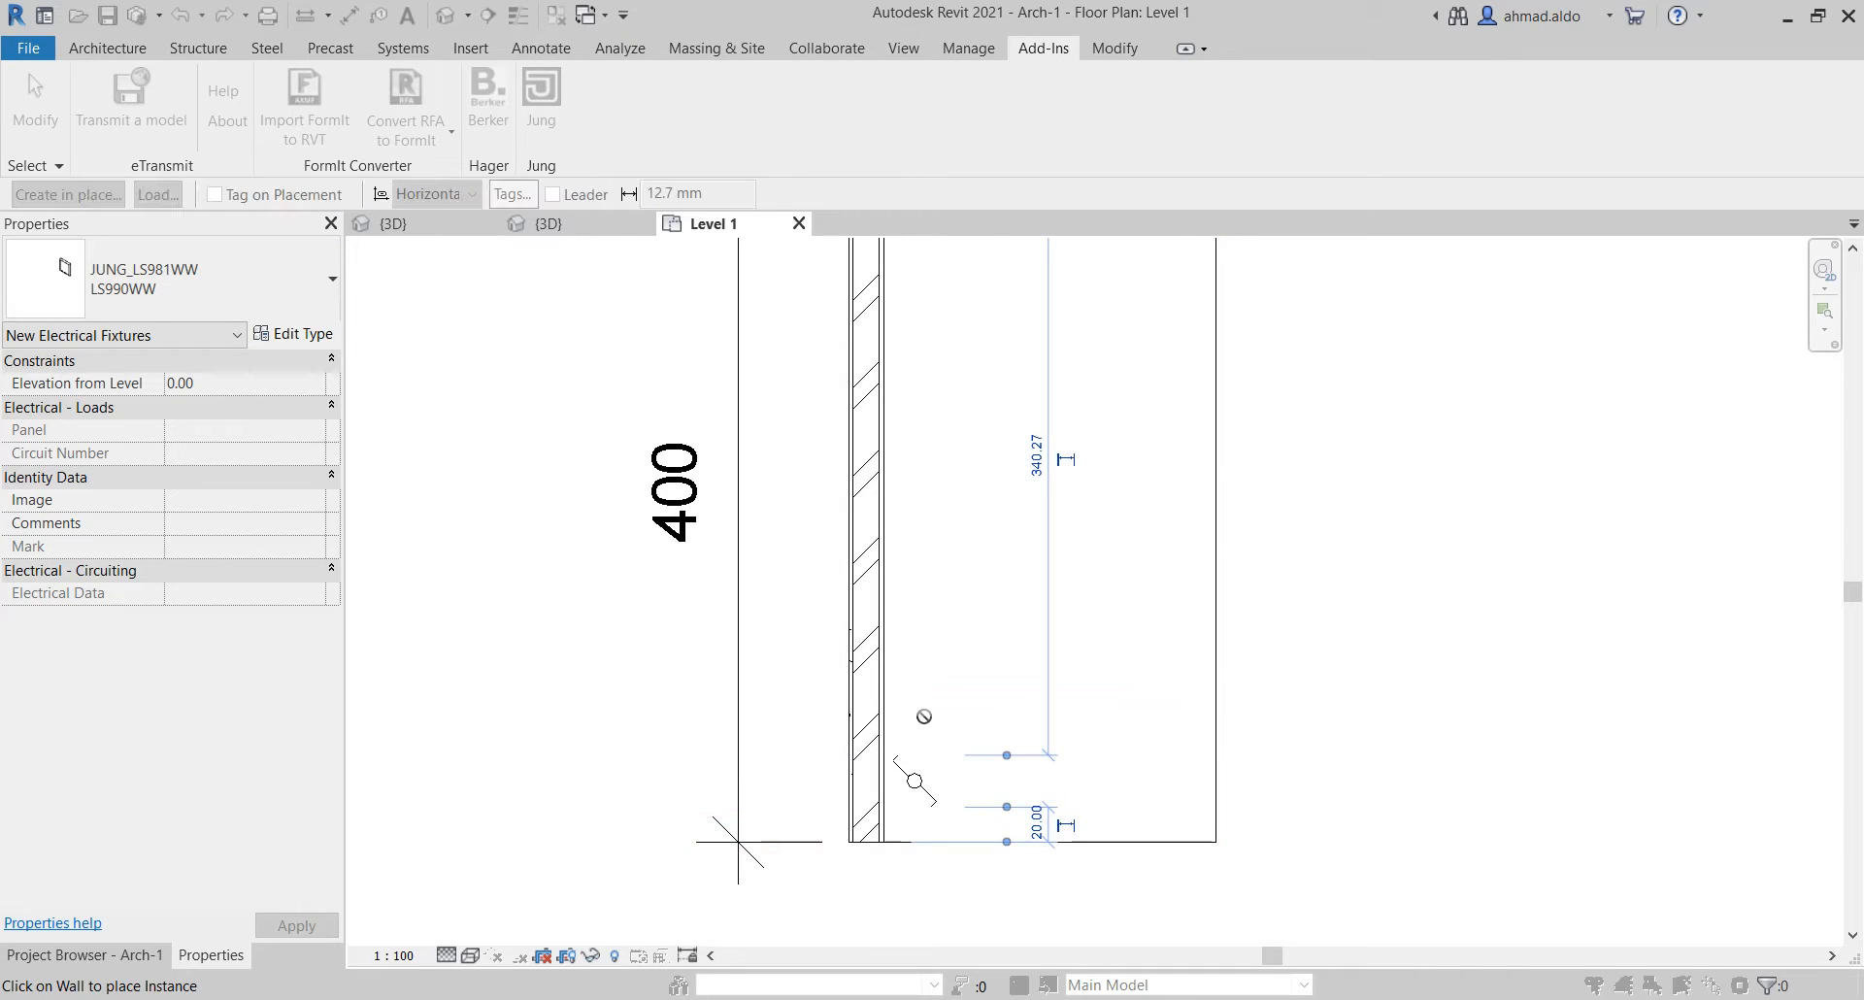
scroll(920, 503, down, 1)
middle_drag(943, 553, 940, 591)
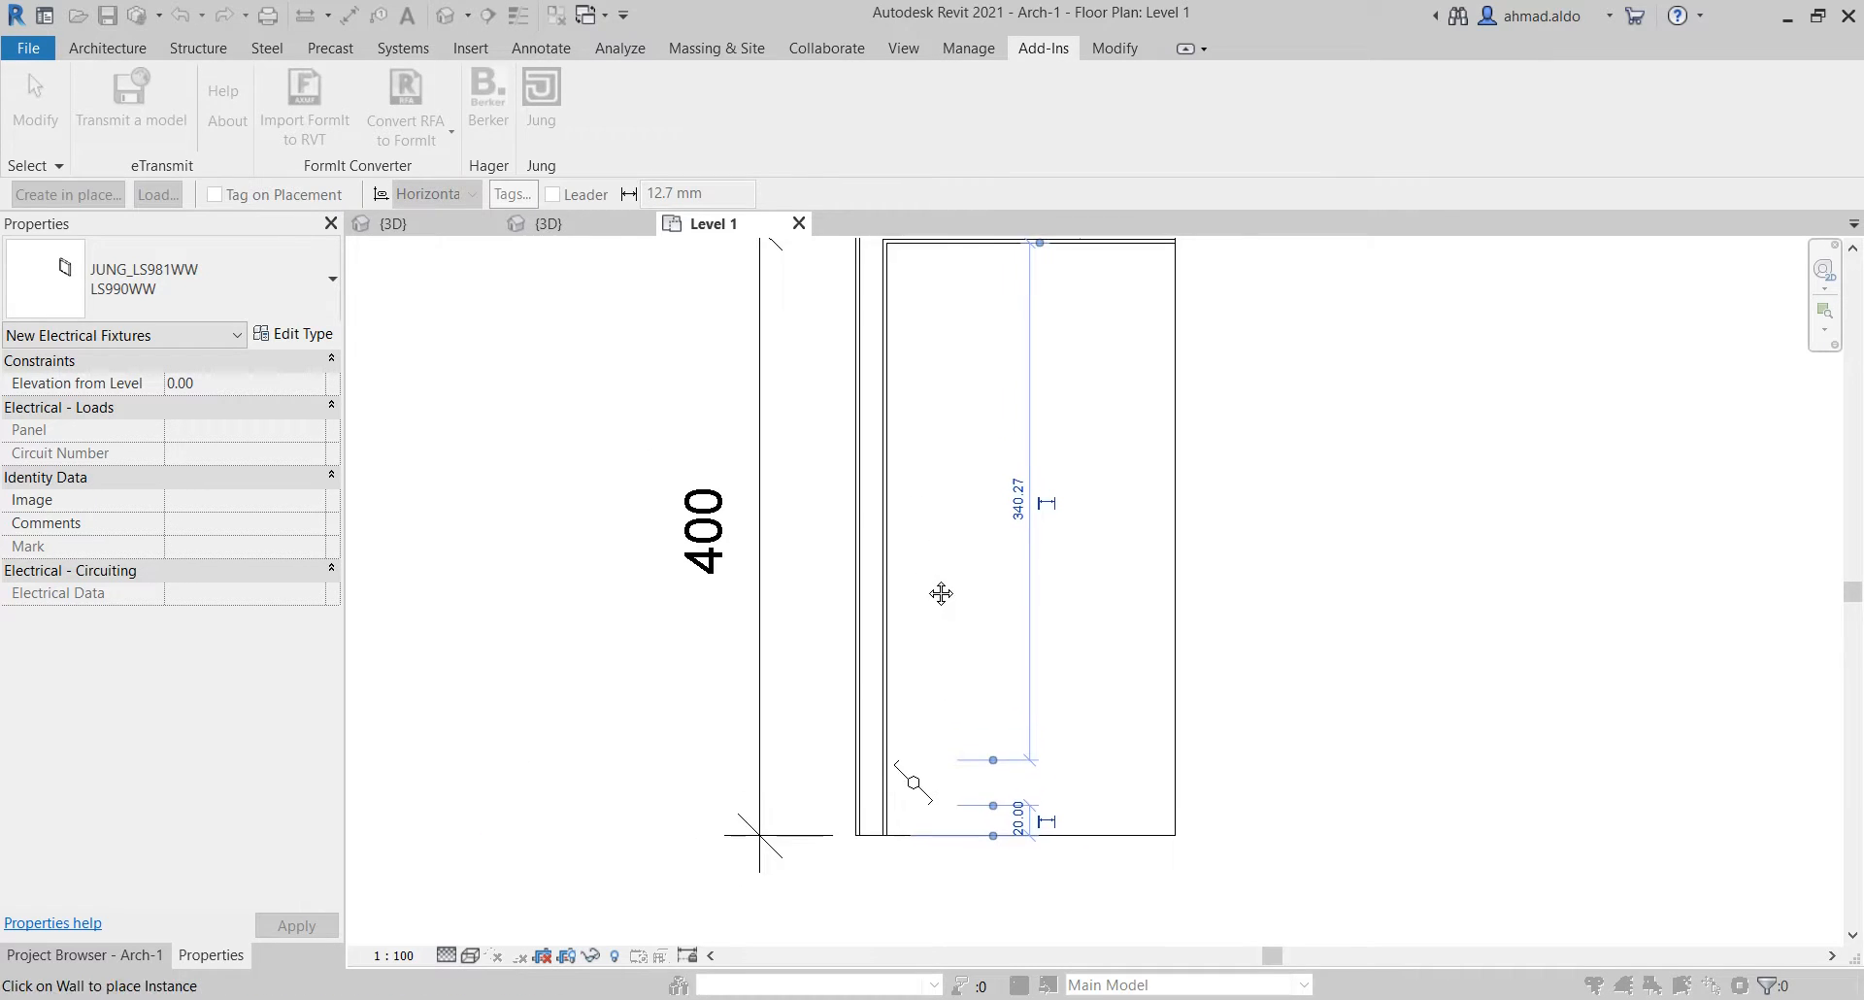
click(850, 534)
key(Escape)
key(Escape)
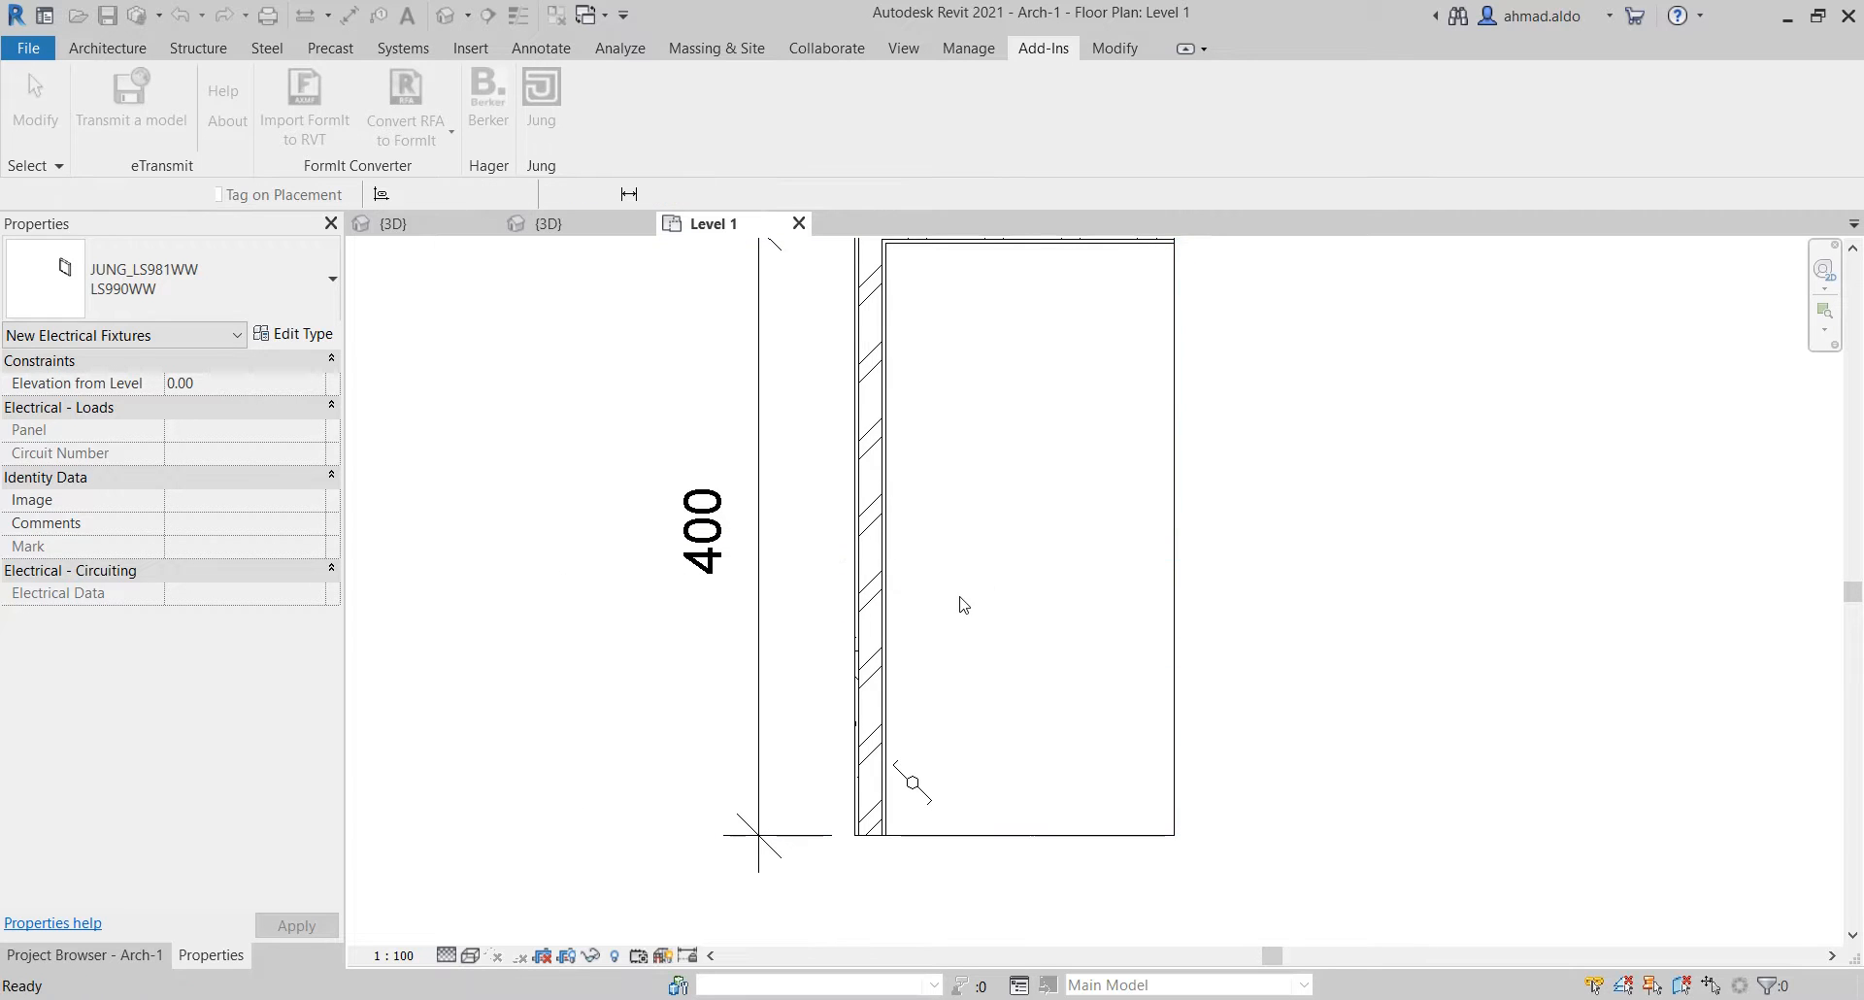
Configure a white LS 990 1-gang frame with a 2-gang rocker cover in the Jung add-in and start placing it on a wall
click(549, 112)
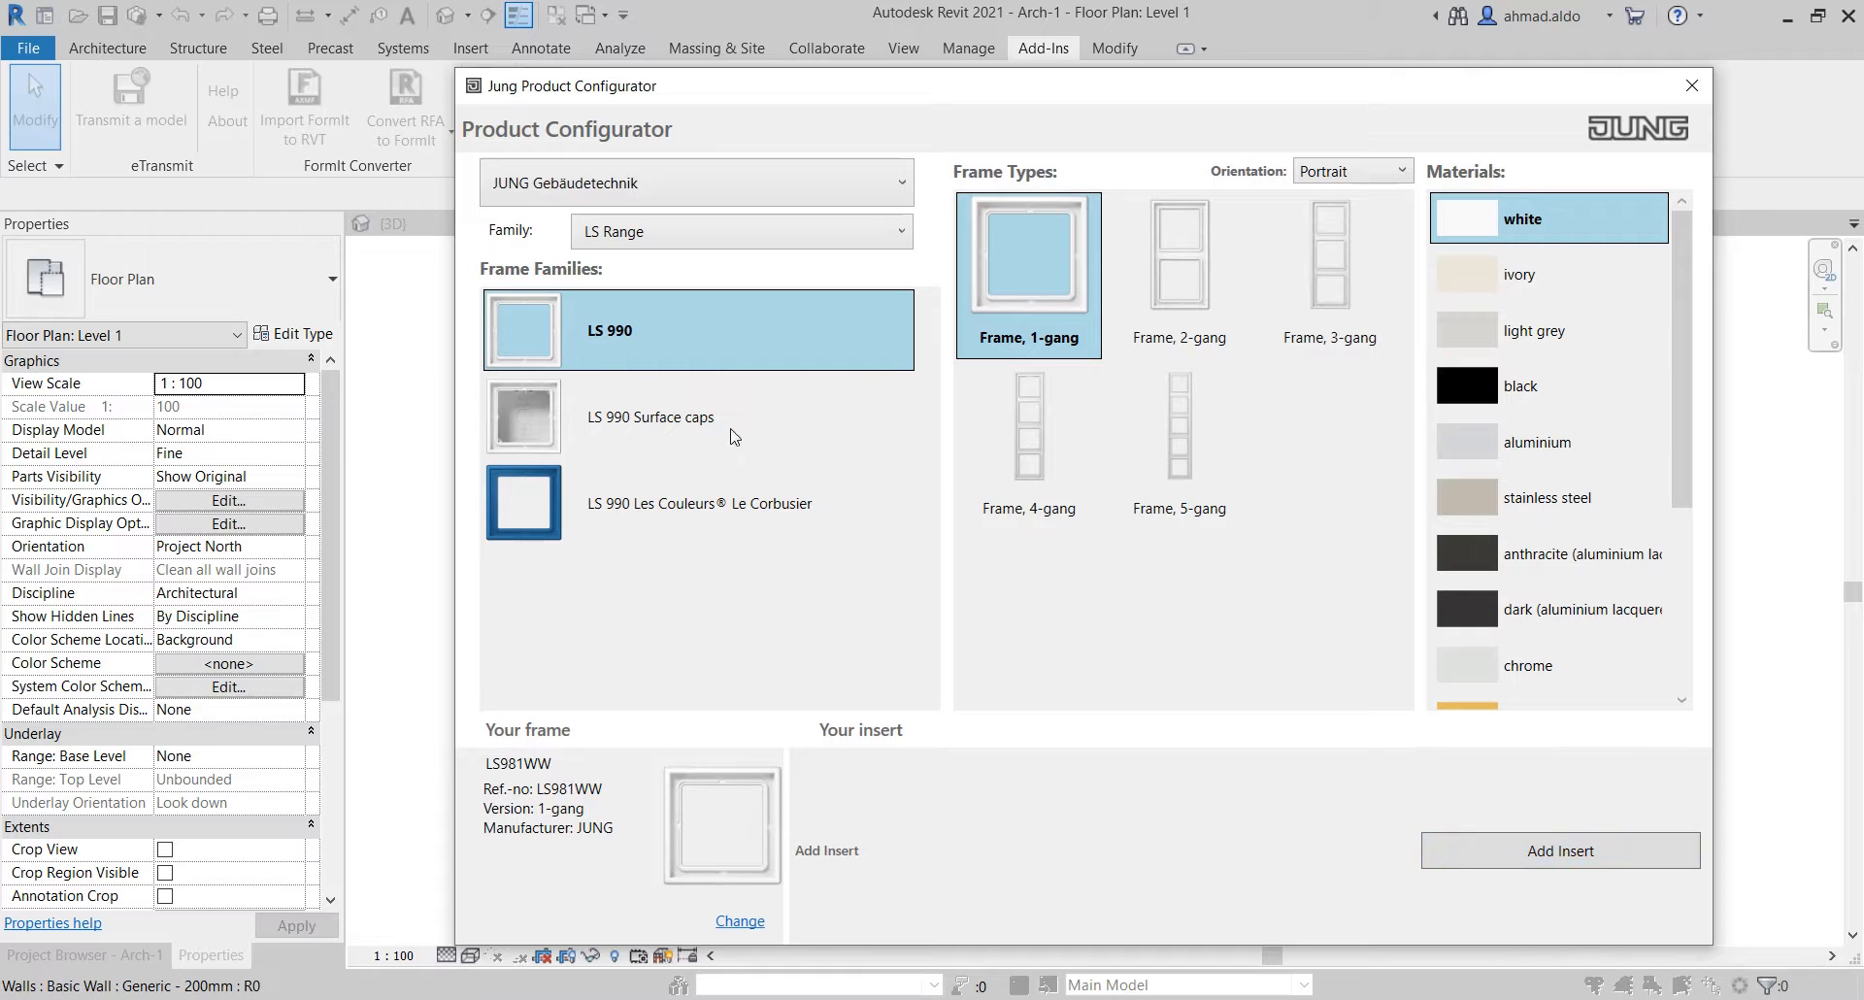
click(1653, 861)
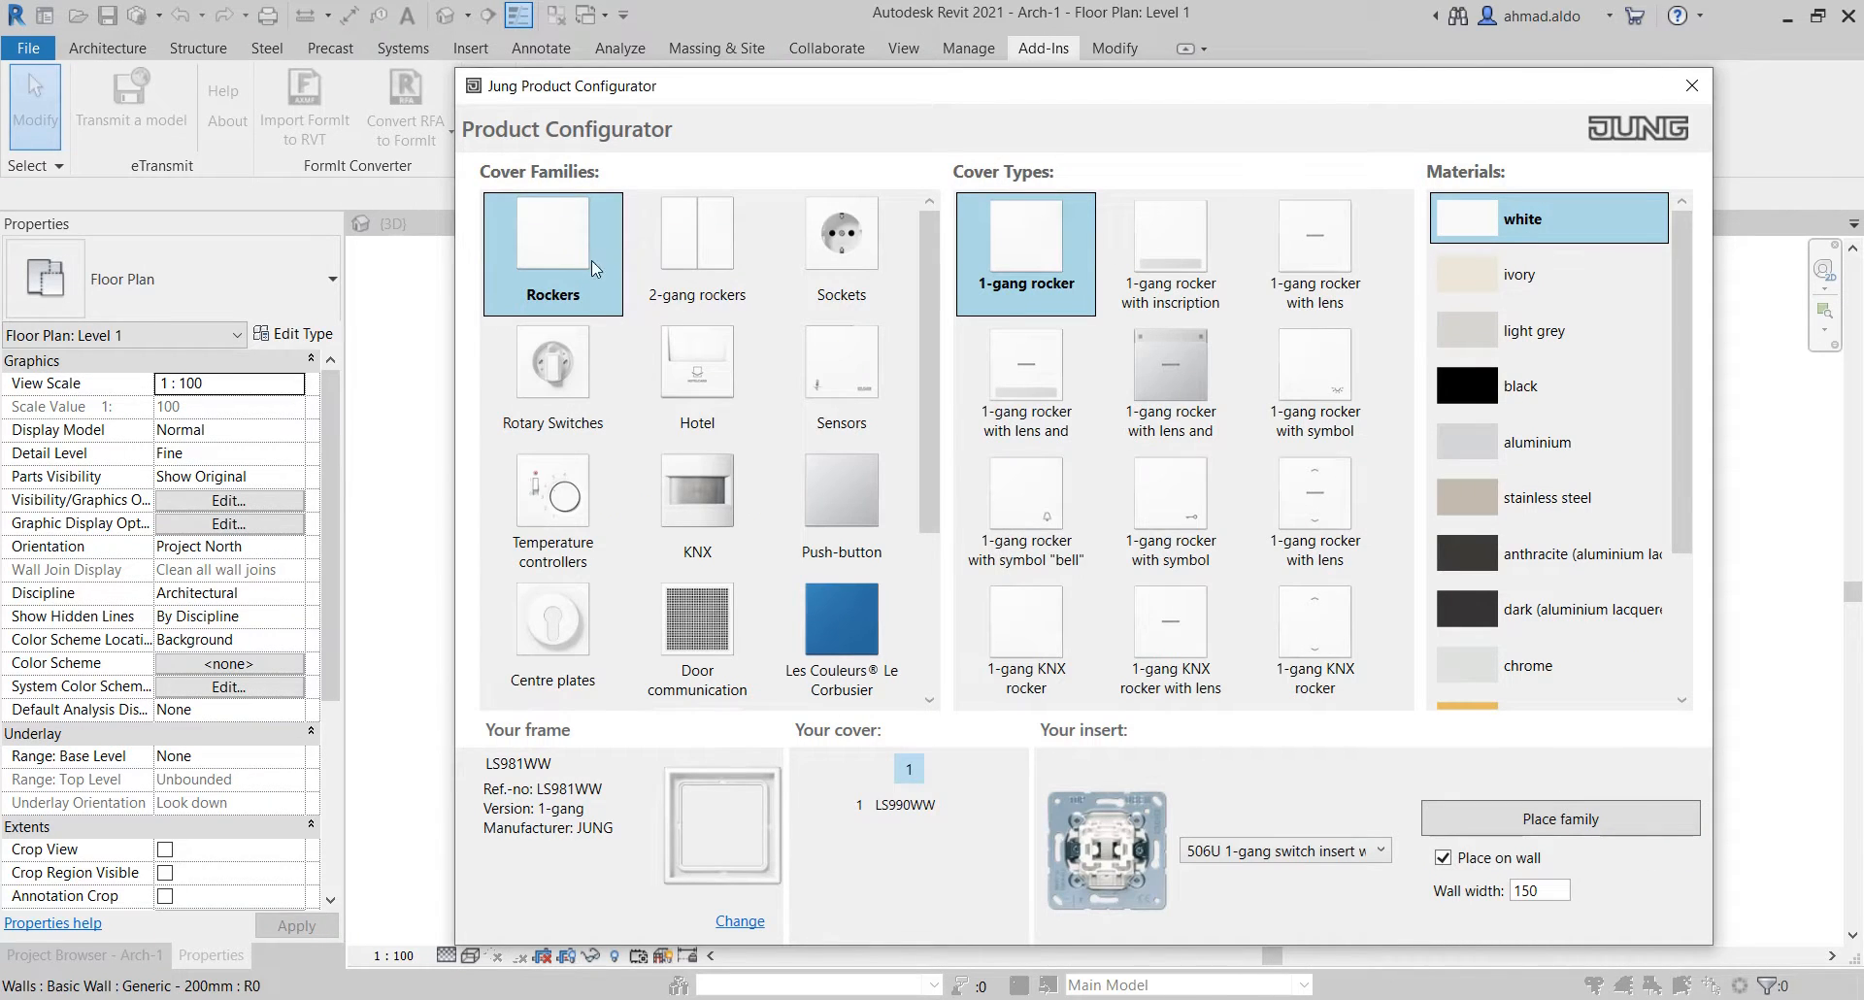
click(693, 289)
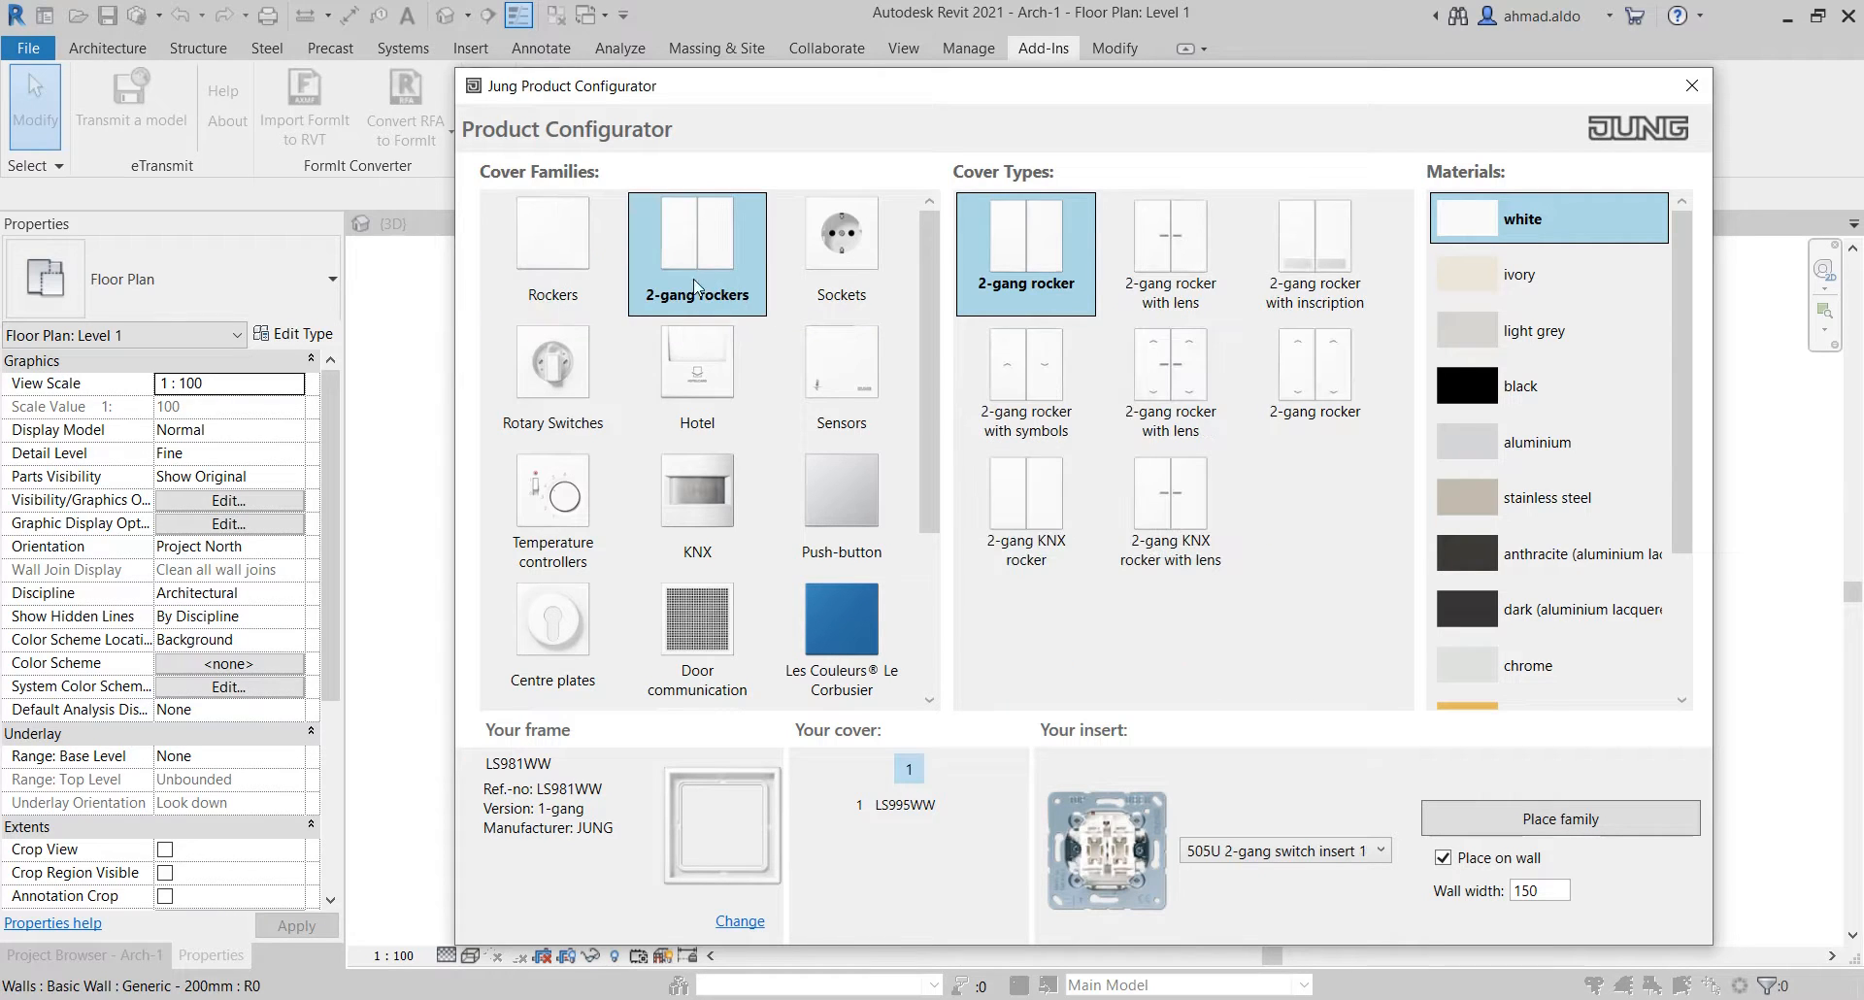
click(1555, 820)
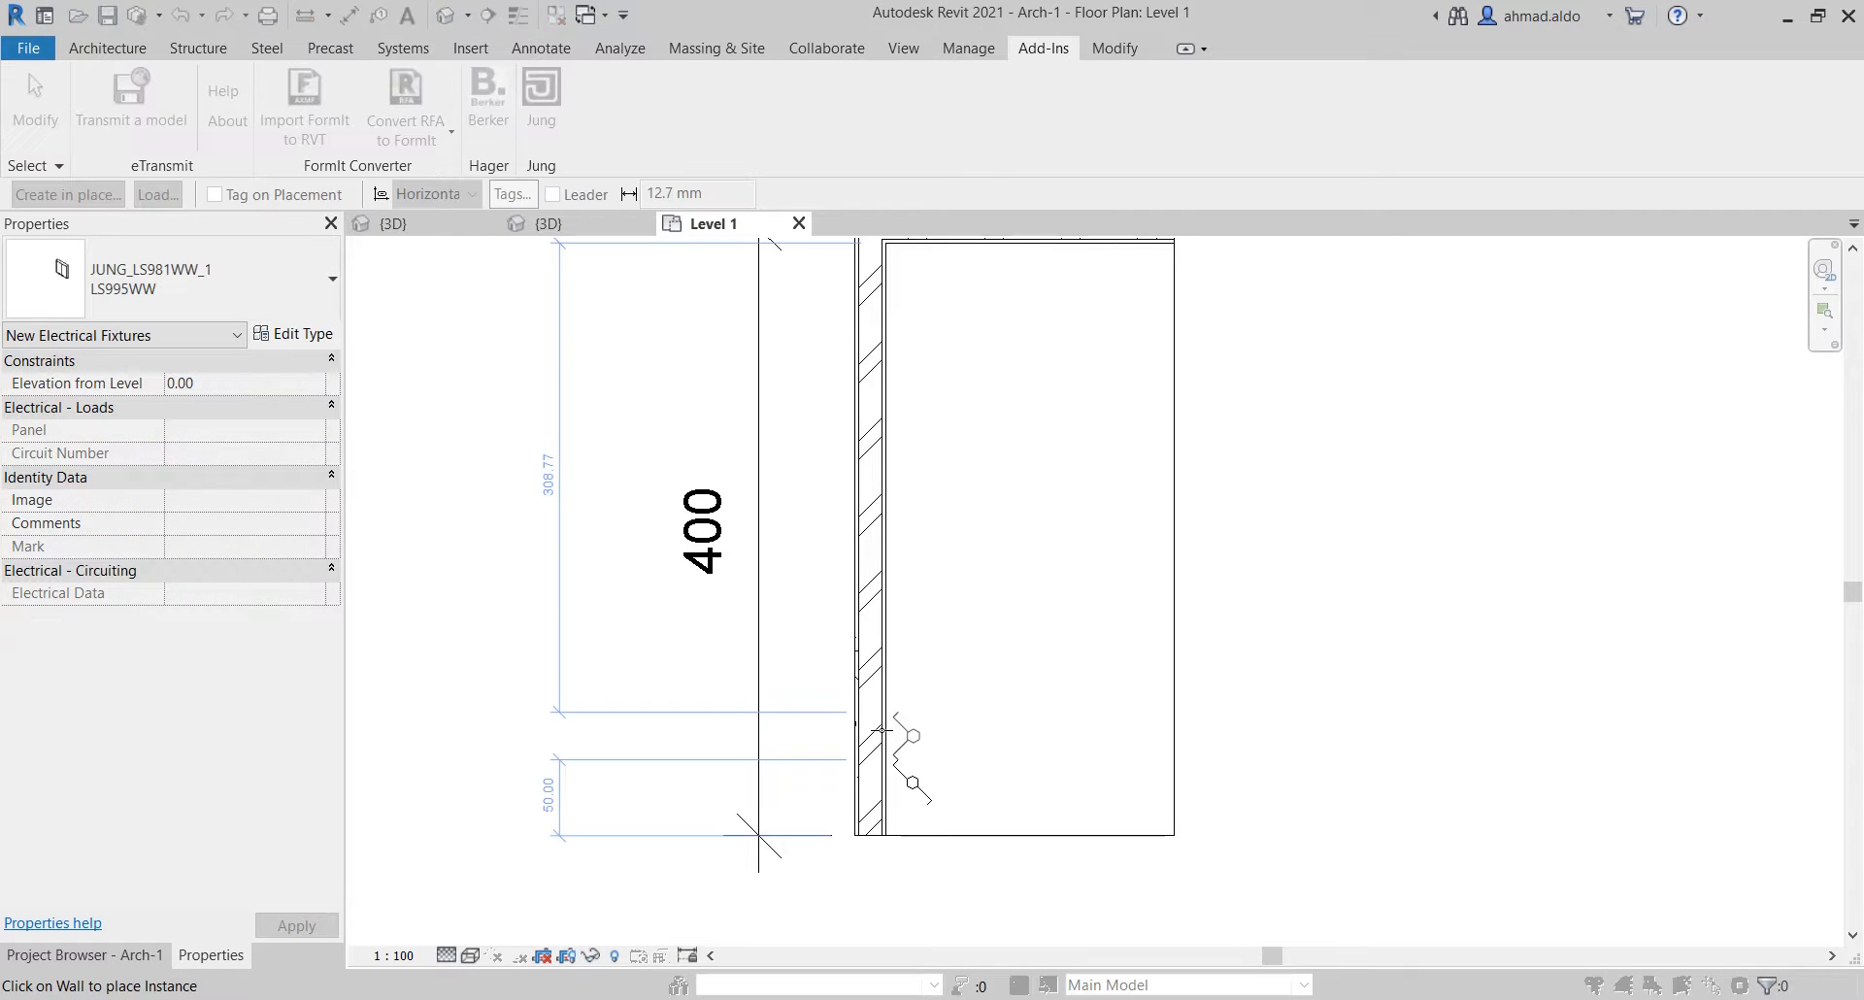
Place the 2-gang rocker on the long wall just above the 1-gang switch, about 50 from the wall's lower end, and end the placement
scroll(906, 767, up, 3)
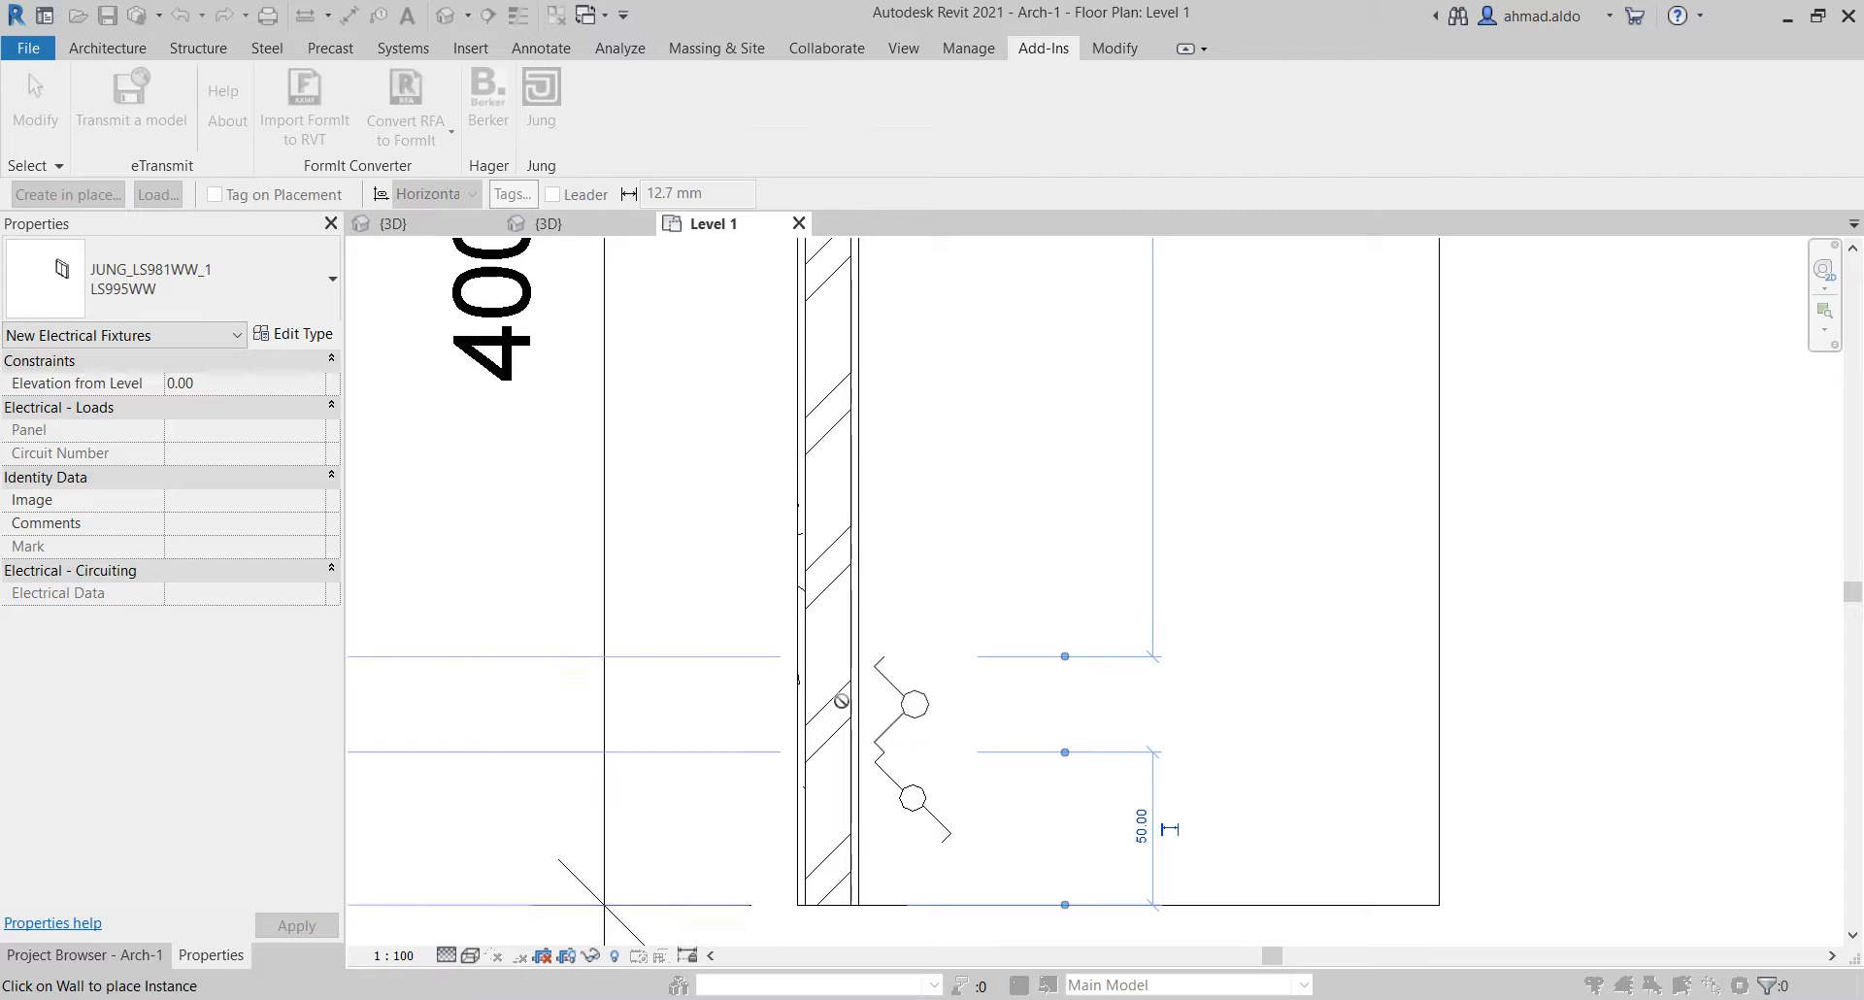
scroll(815, 701, down, 1)
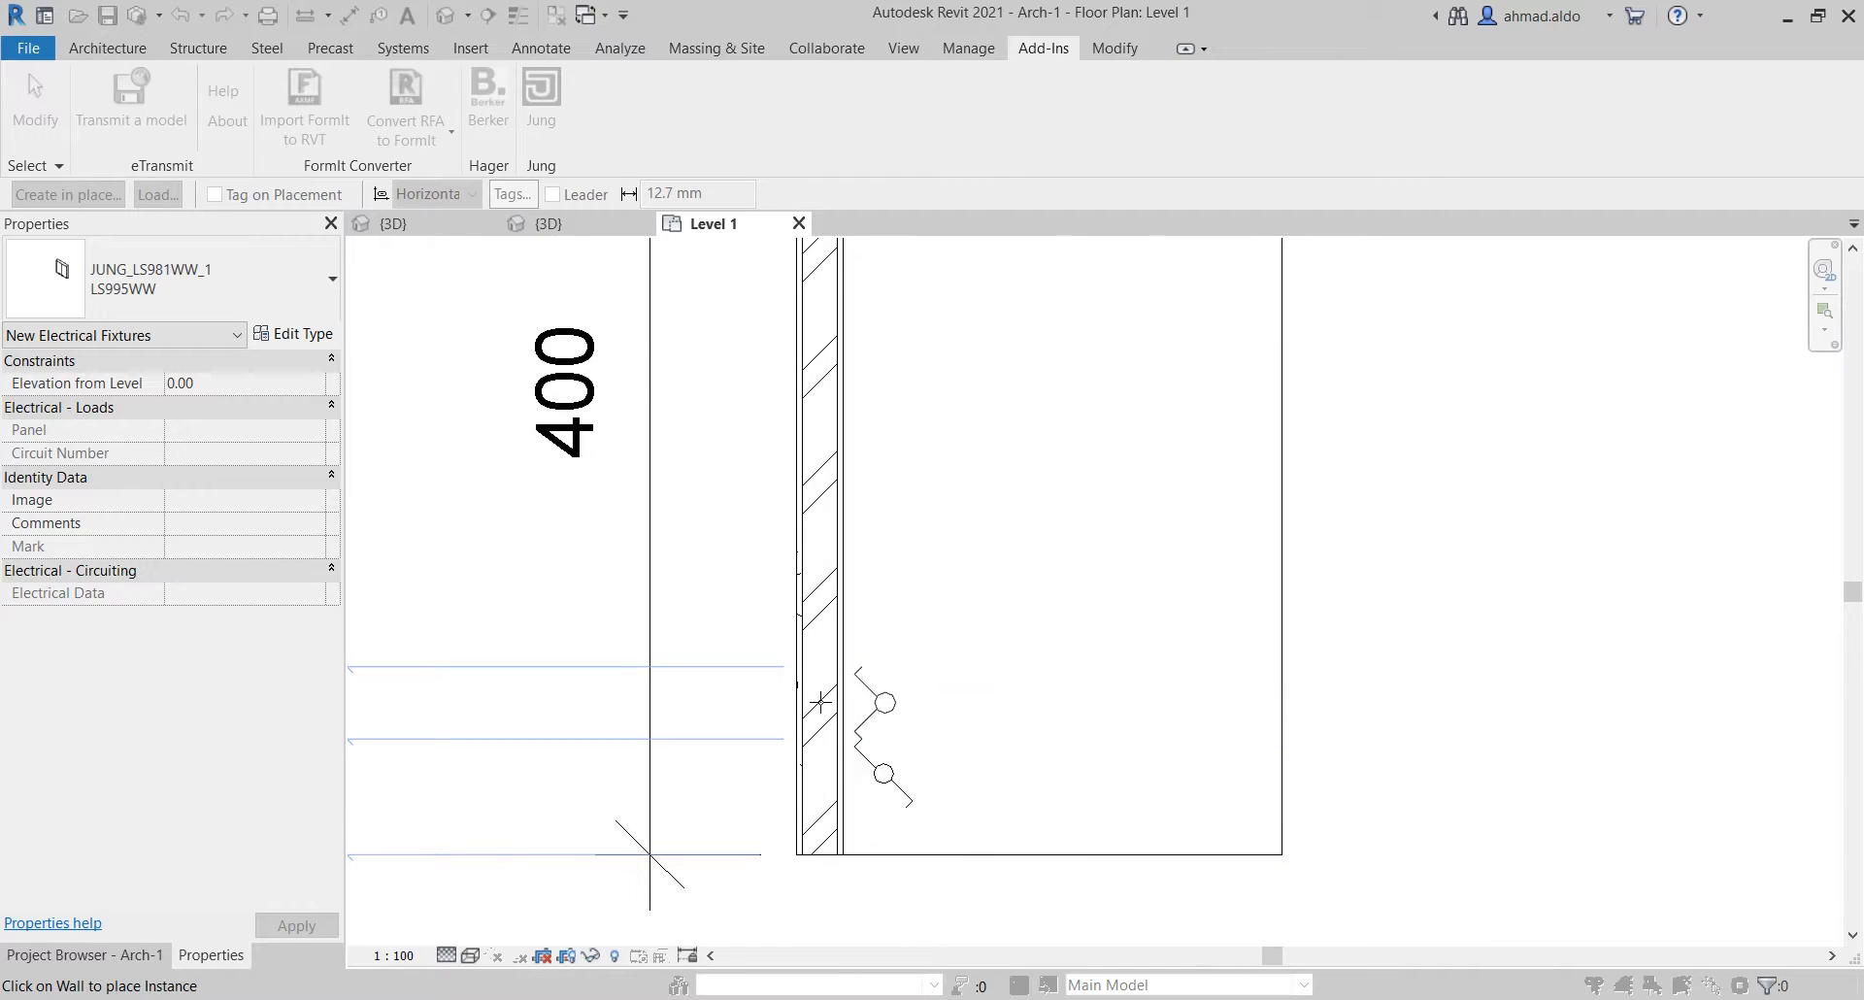
scroll(891, 700, down, 2)
middle_drag(894, 701, 956, 738)
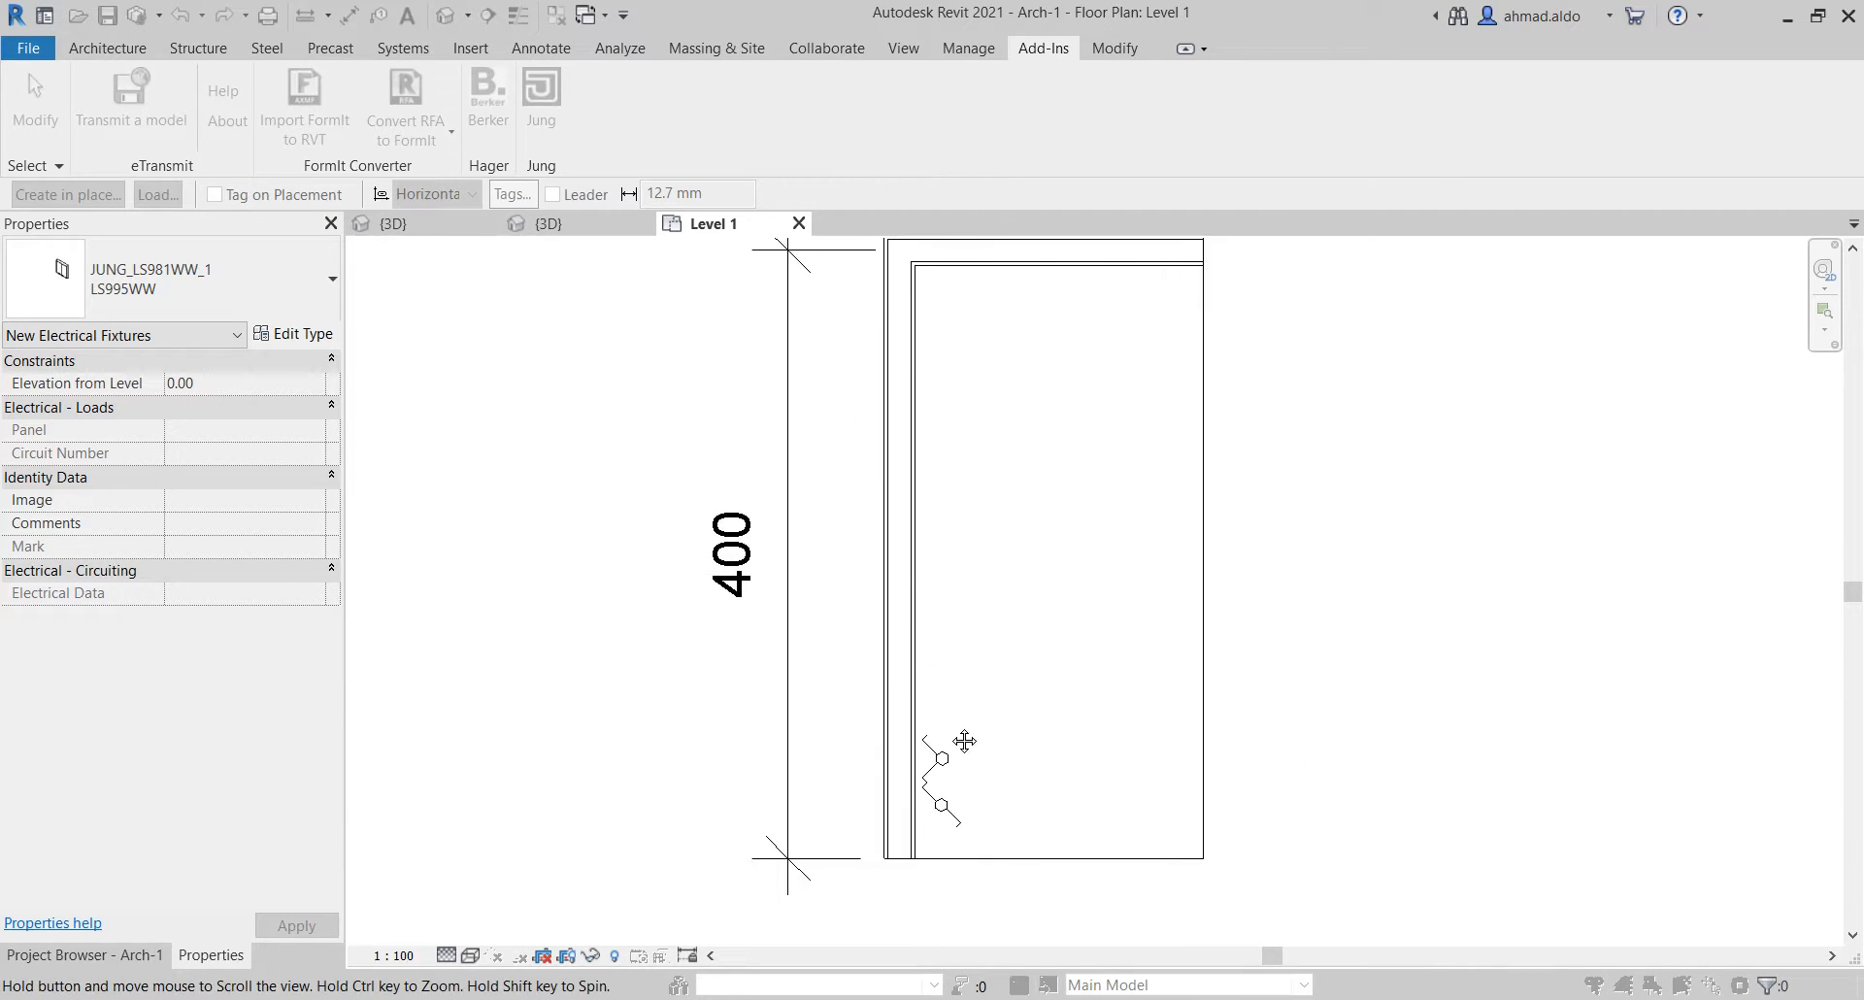
scroll(932, 777, up, 2)
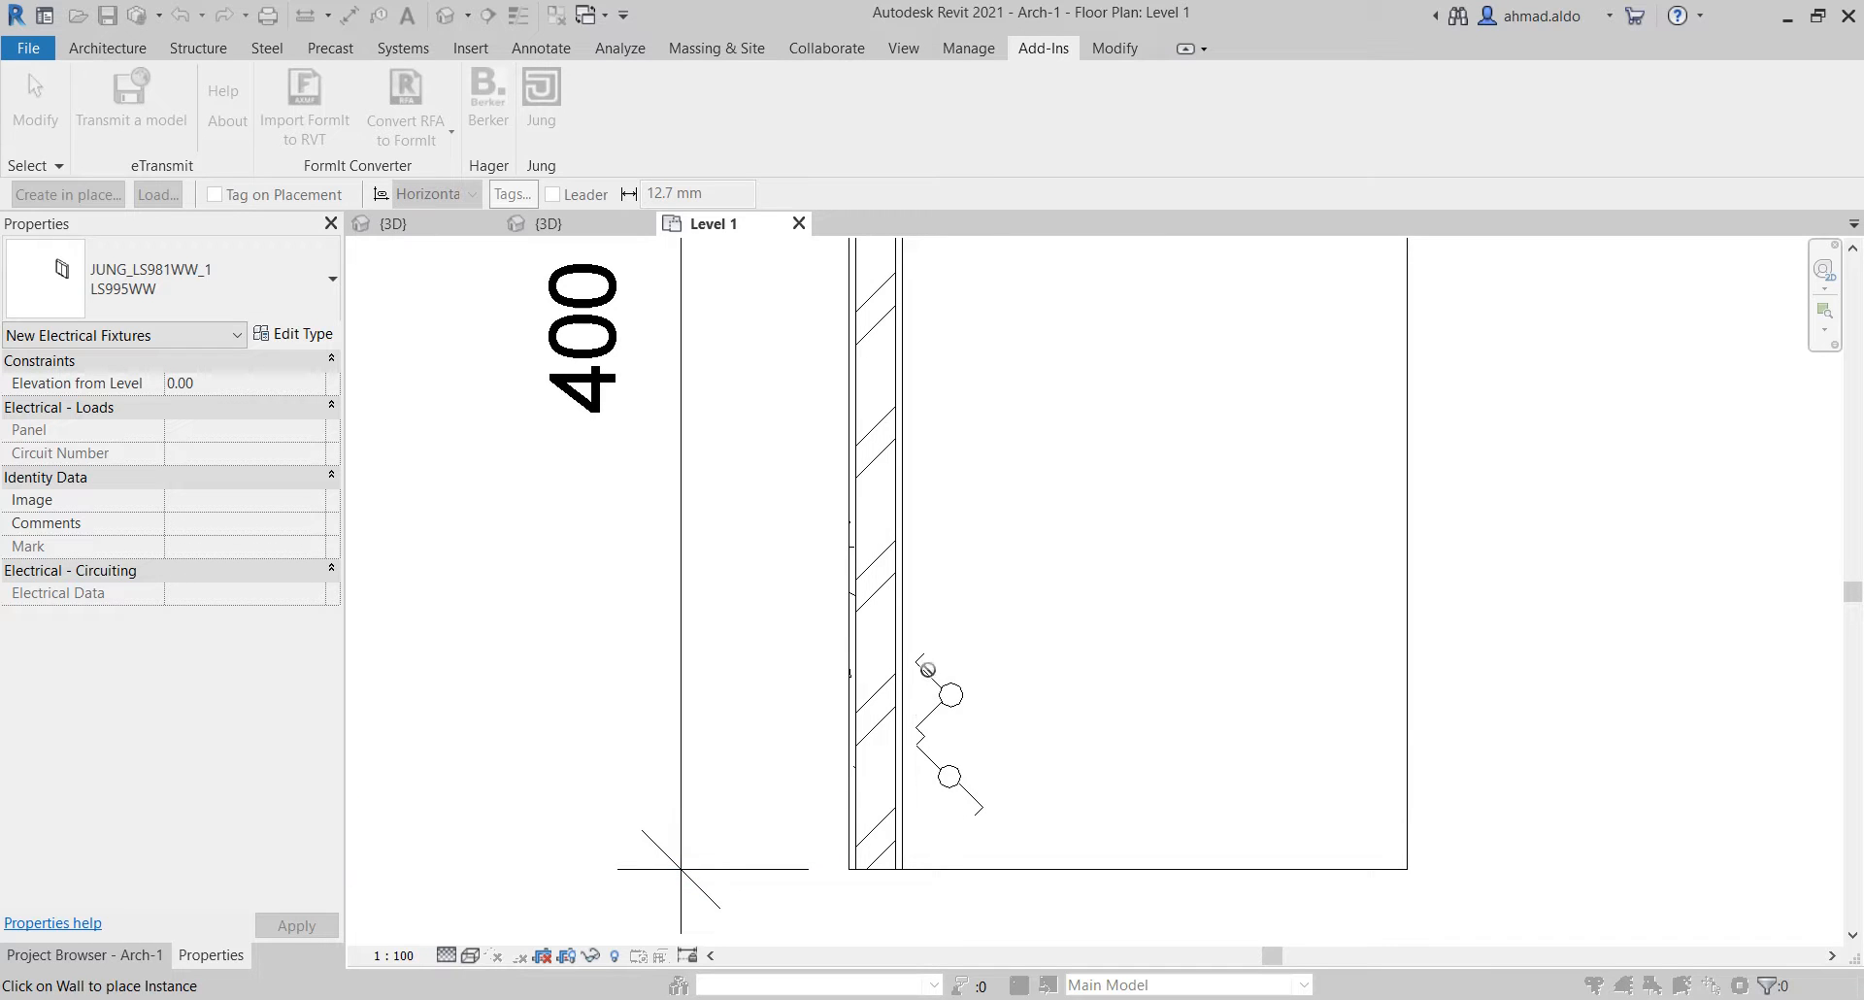
key(Escape)
key(Escape)
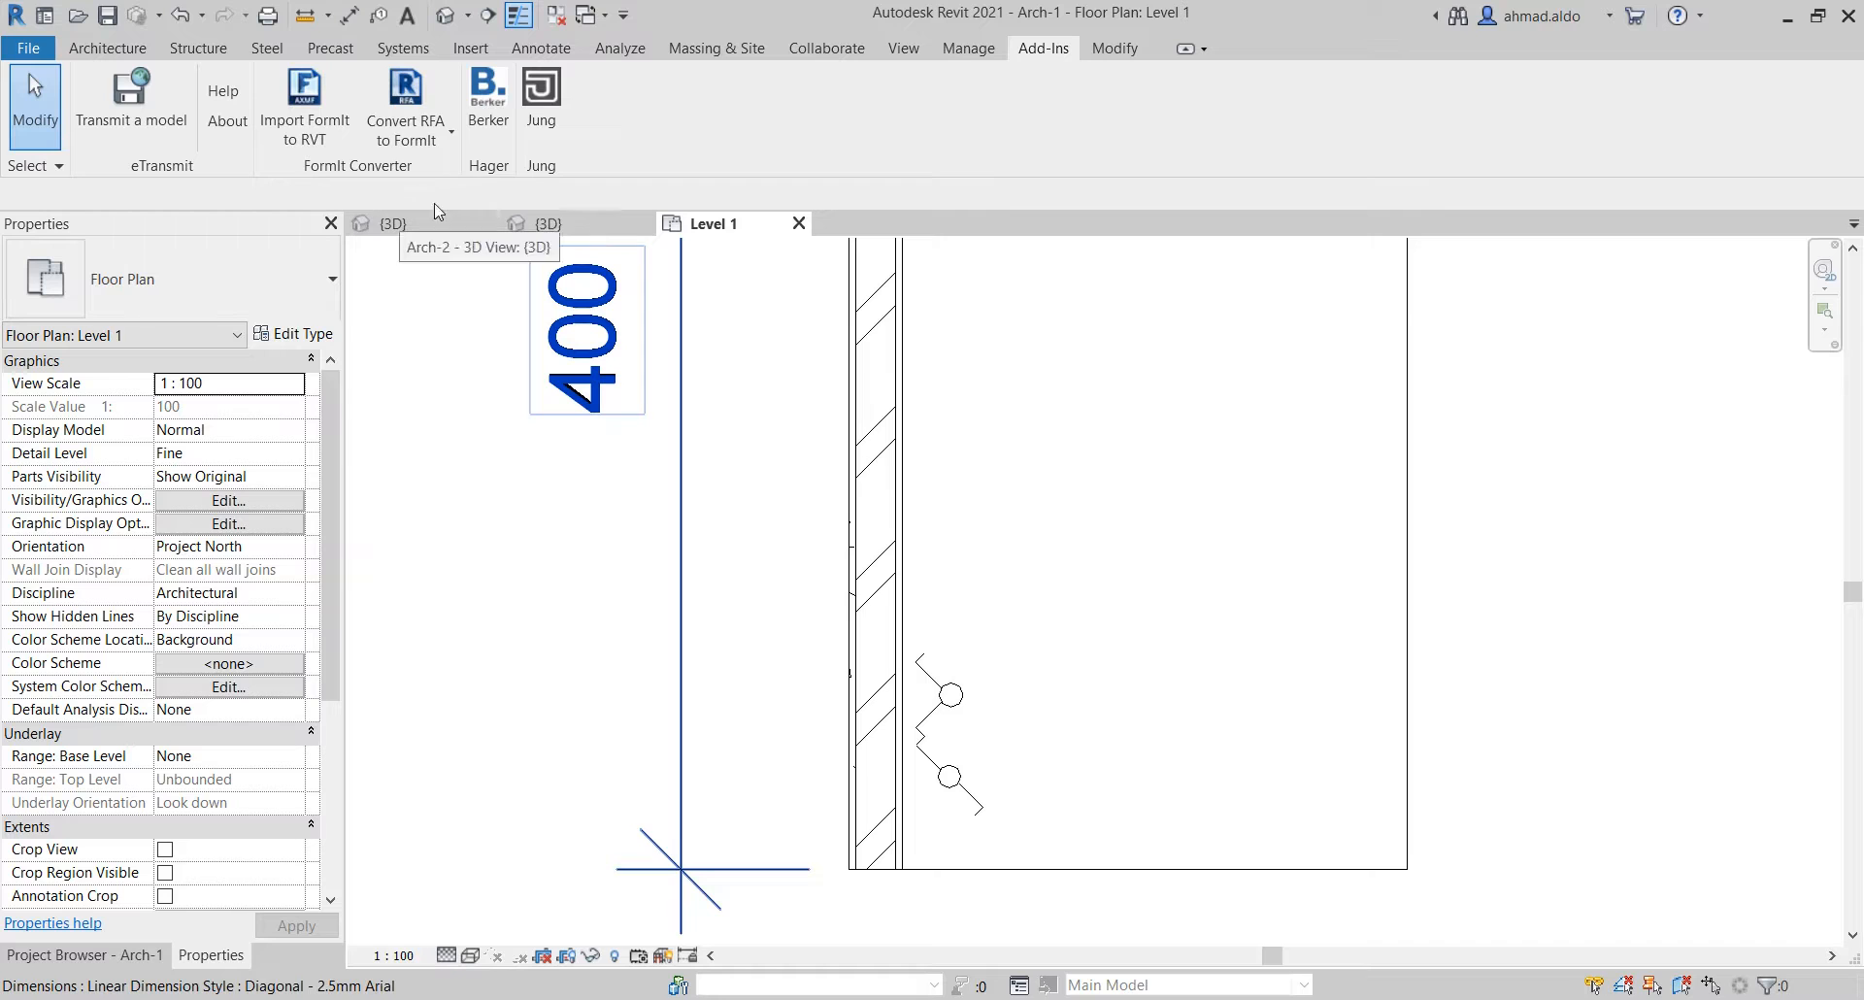
Configure a white LS 990 1-gang frame with a SCHUKO socket cover and place it on the long wall between the 1-gang switch and the wall's lower end
click(541, 112)
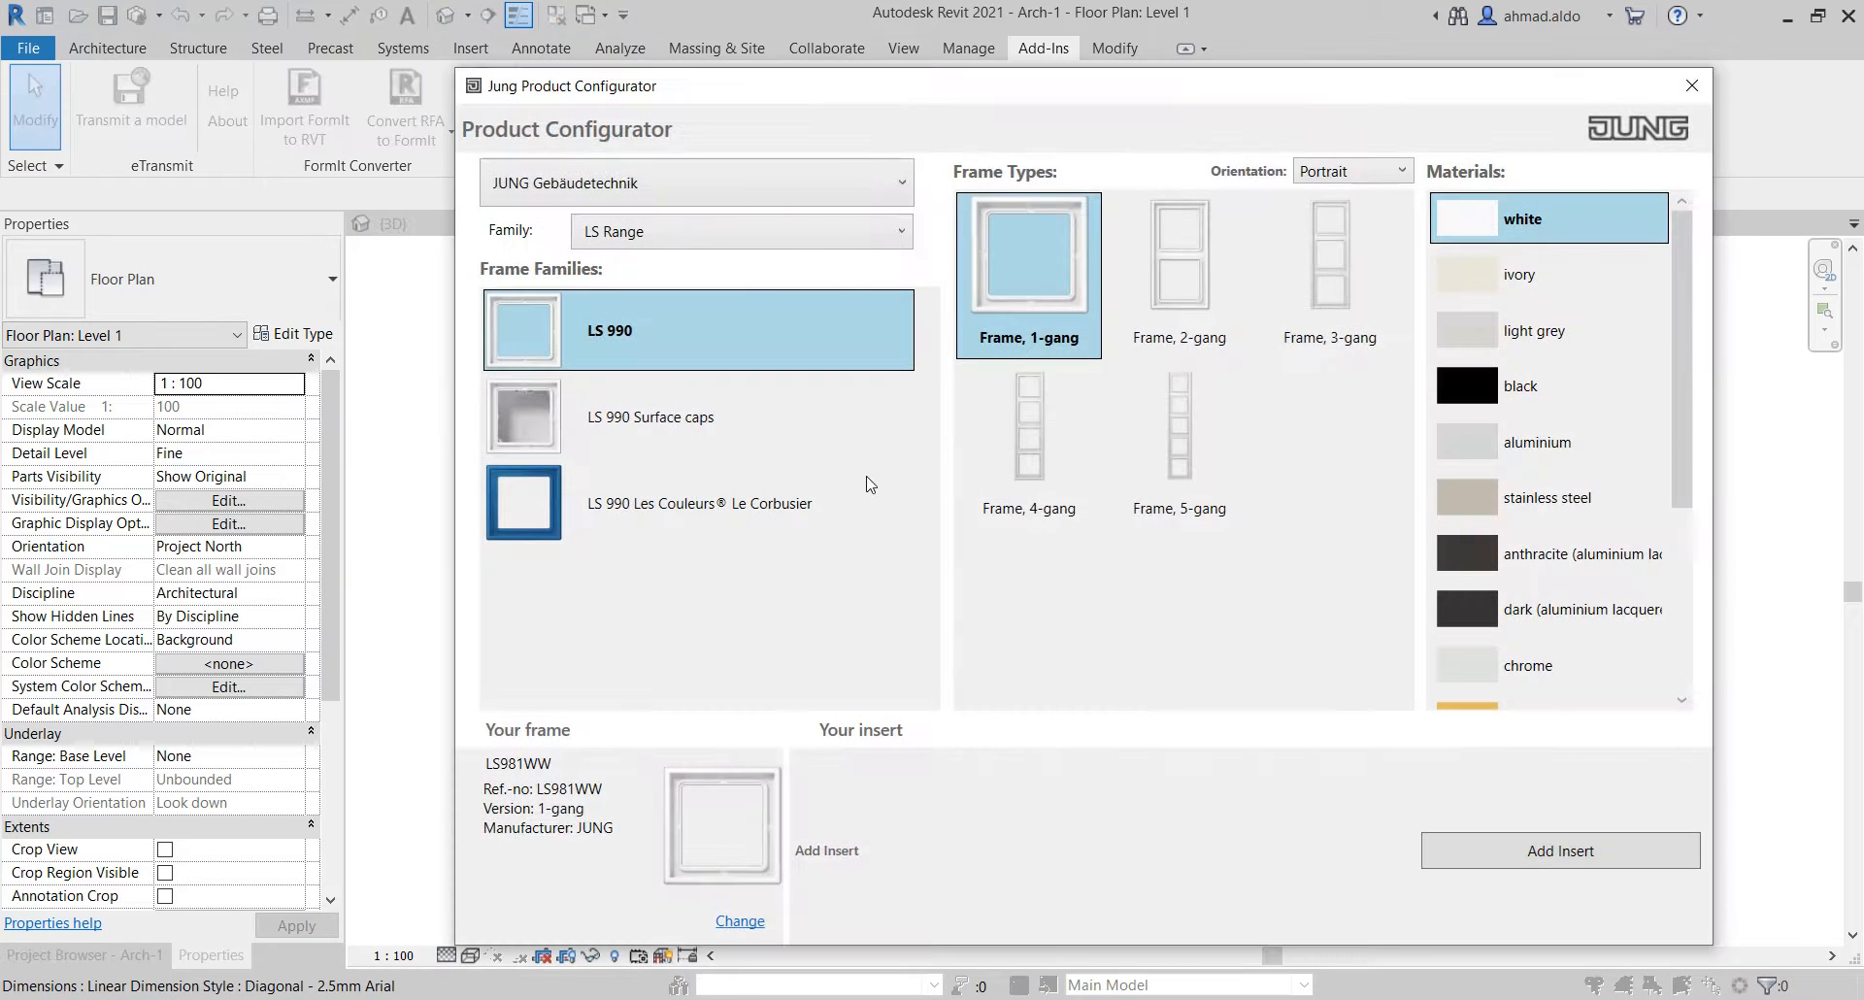
click(1560, 851)
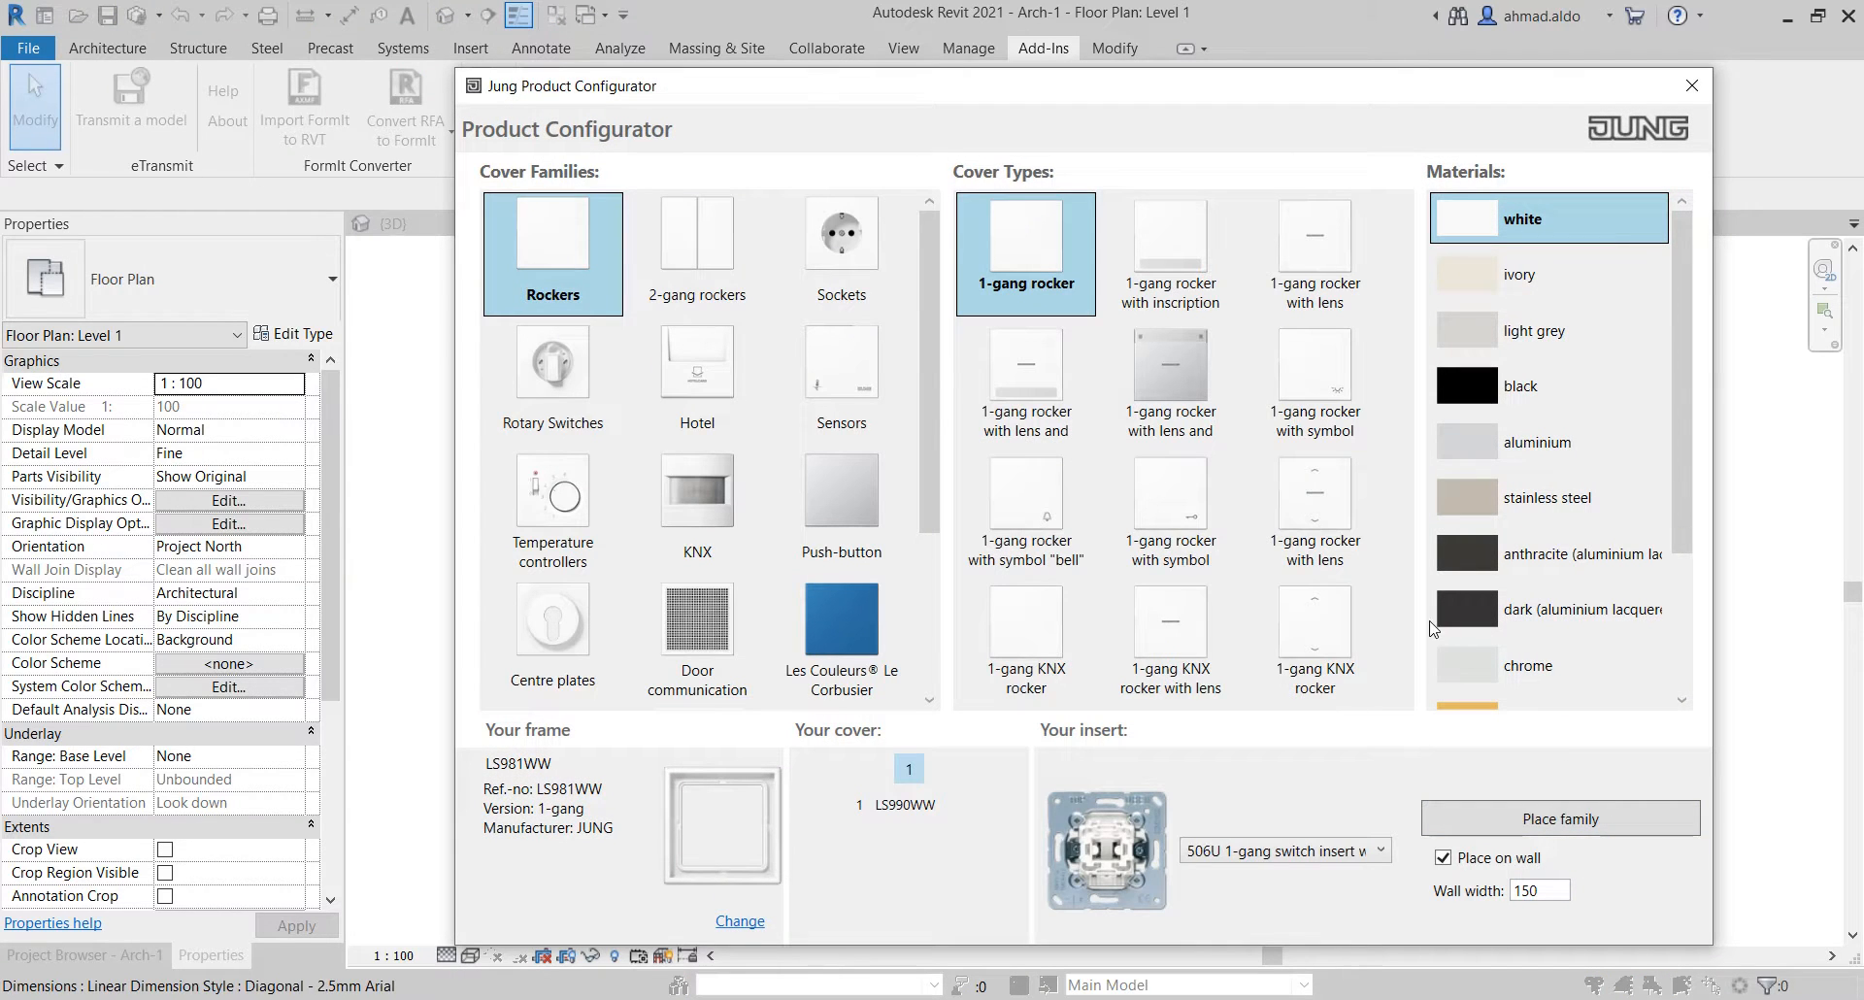
click(862, 267)
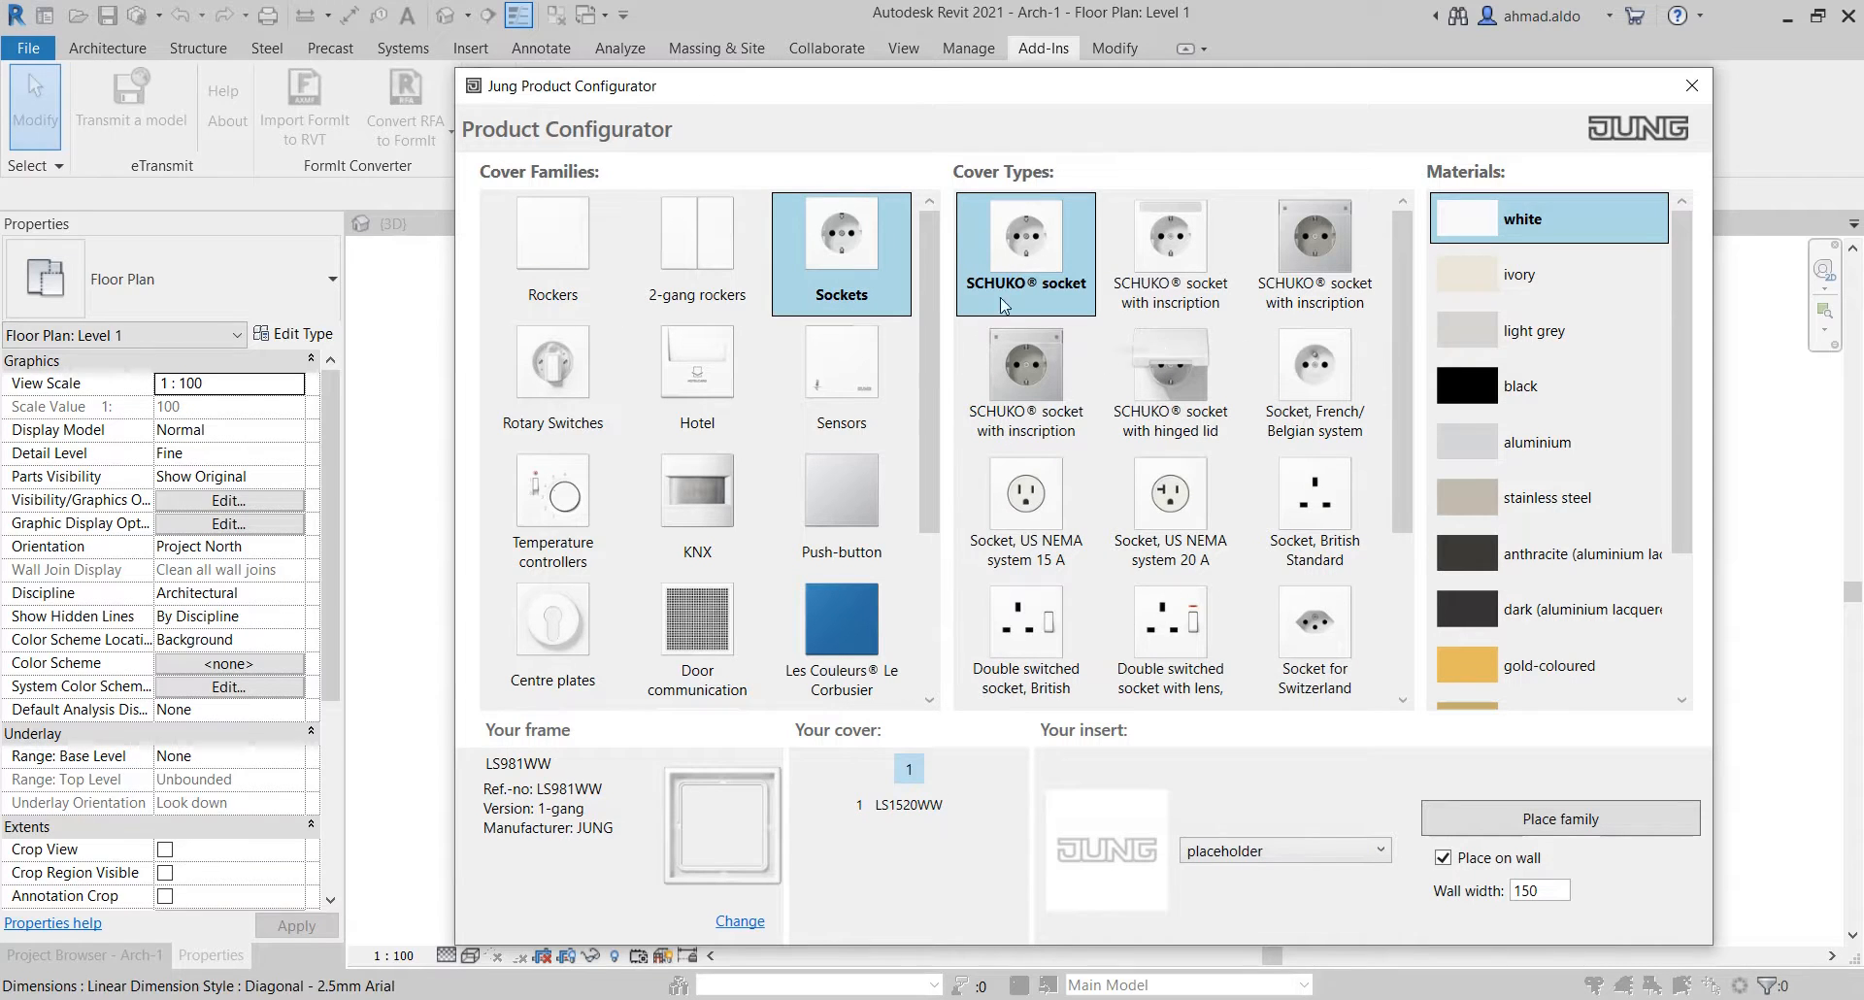
click(1573, 825)
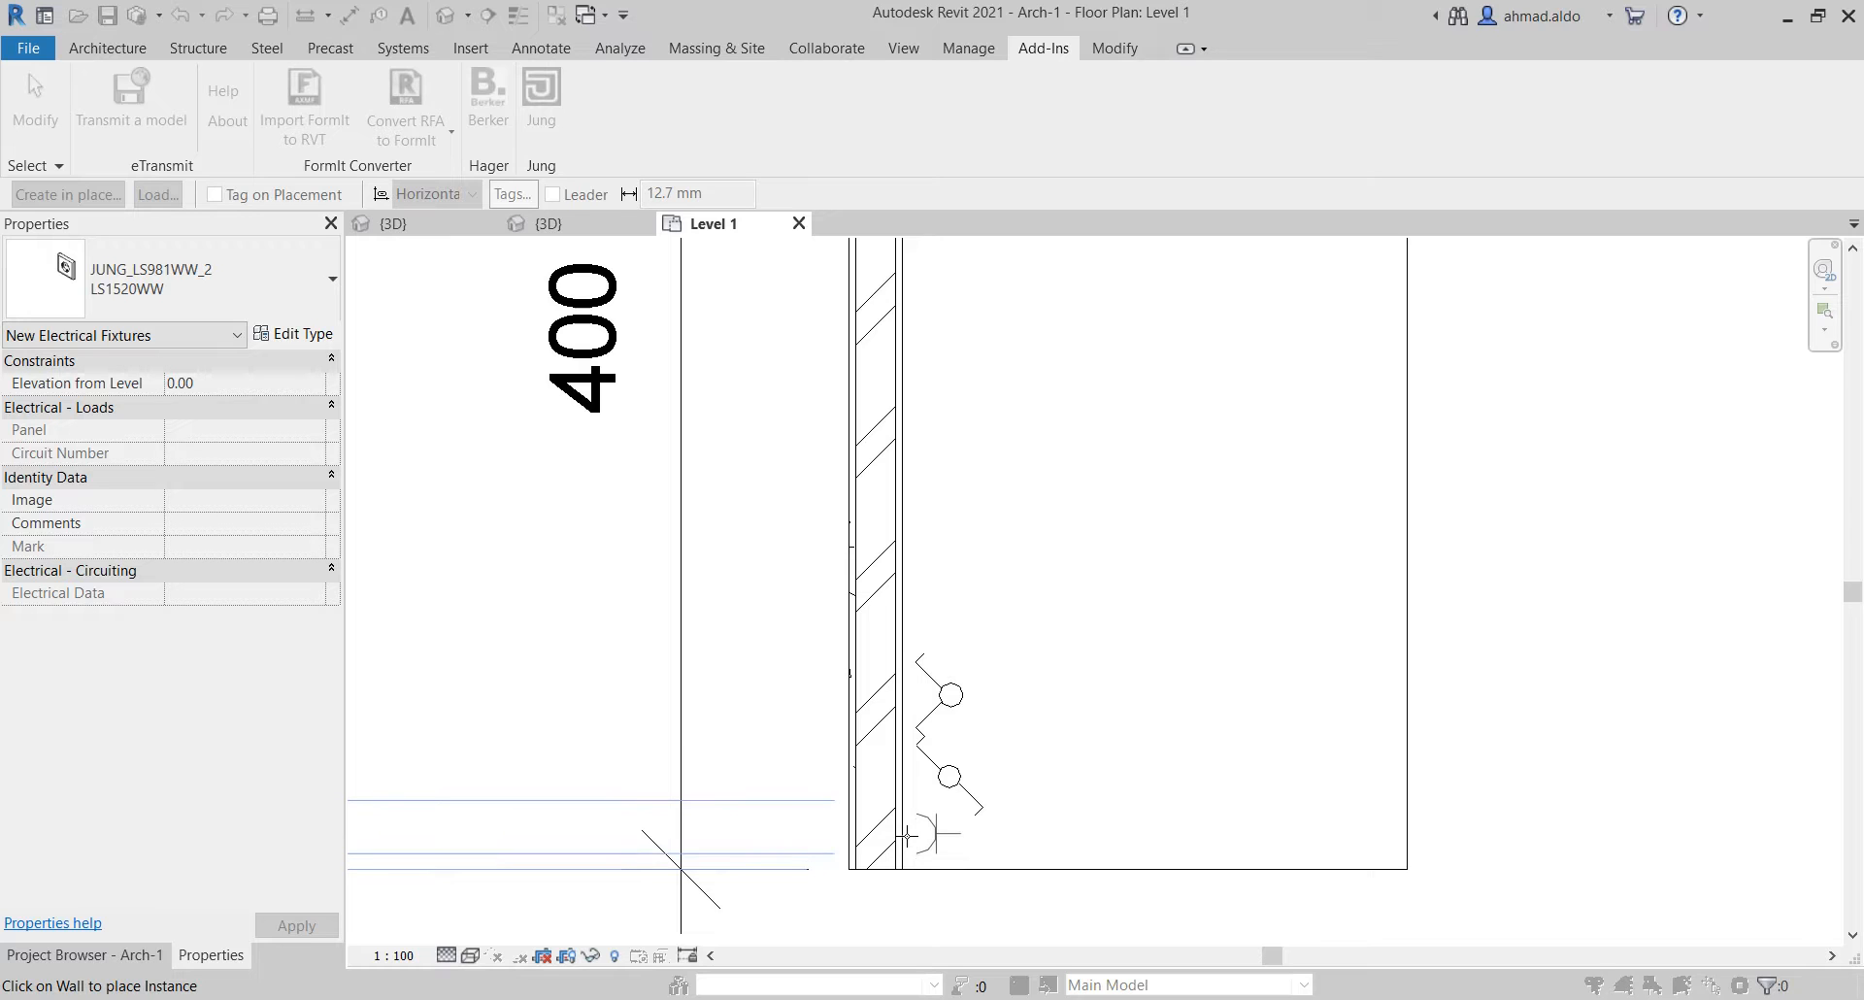
click(902, 835)
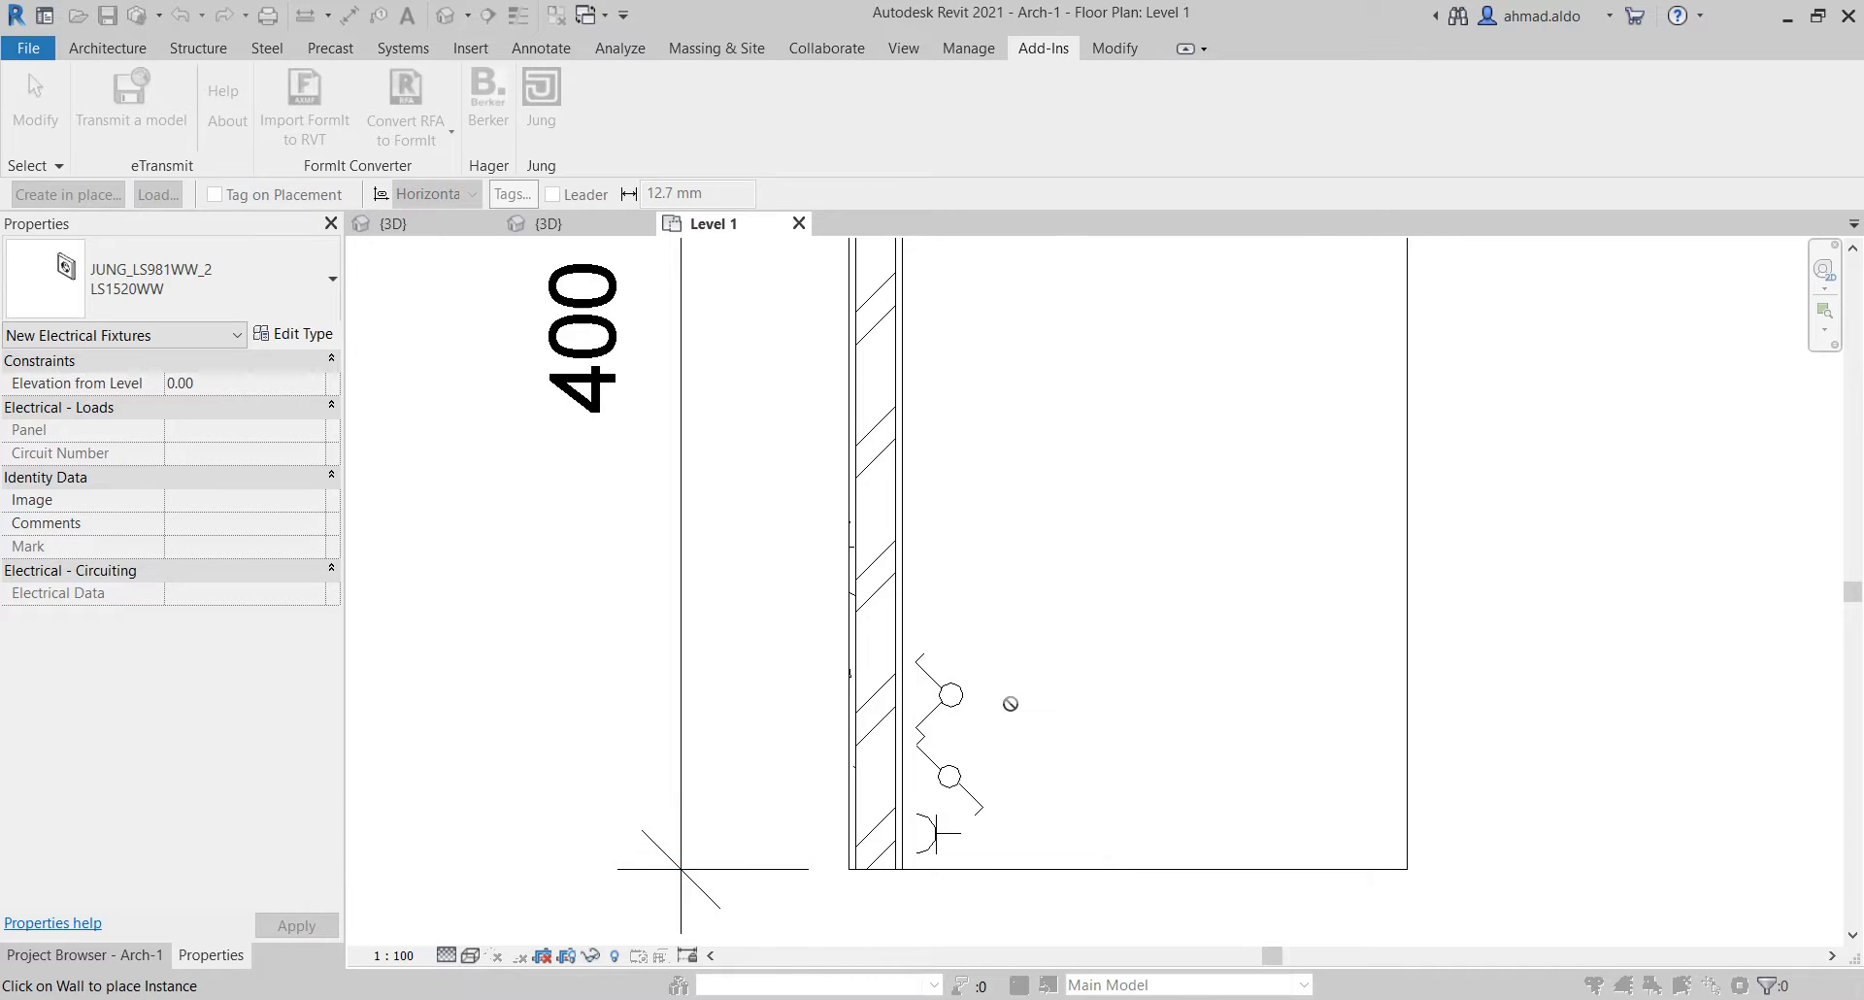
key(Escape)
key(Escape)
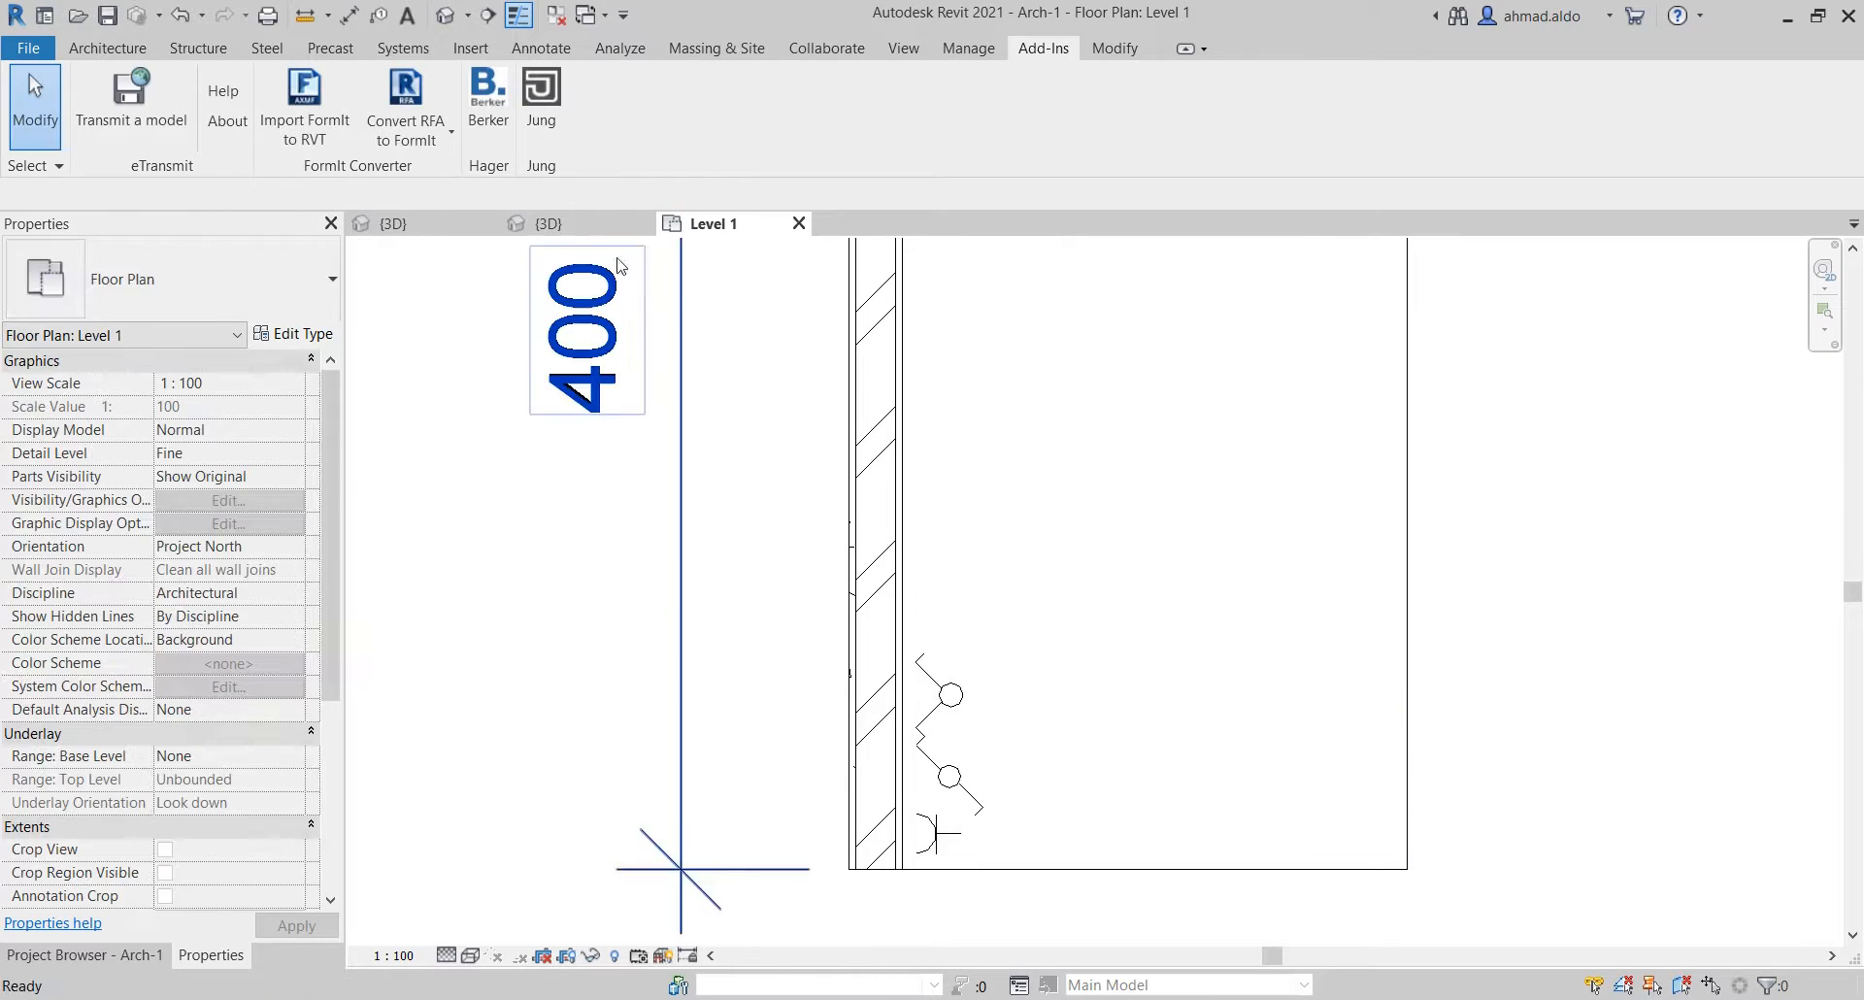
In the 3D view, set the SCHUKO socket's elevation from level to 150
click(596, 231)
scroll(831, 712, up, 3)
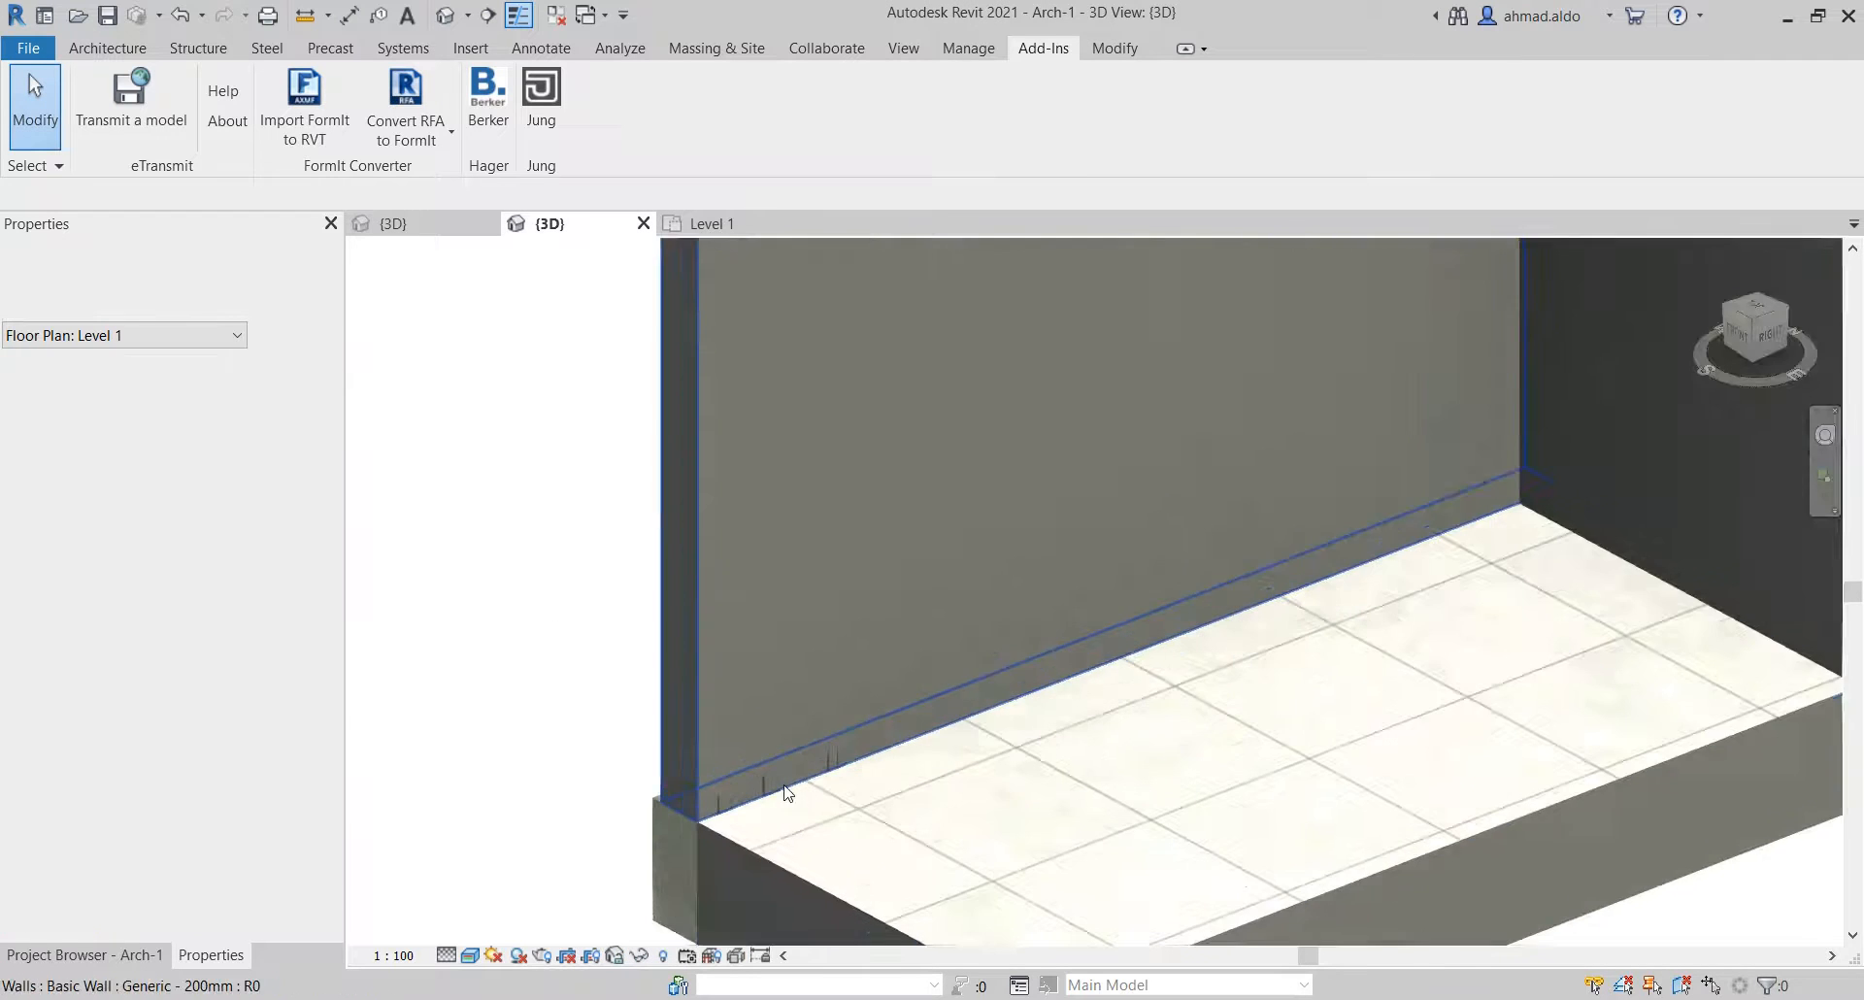
scroll(718, 805, up, 2)
click(693, 755)
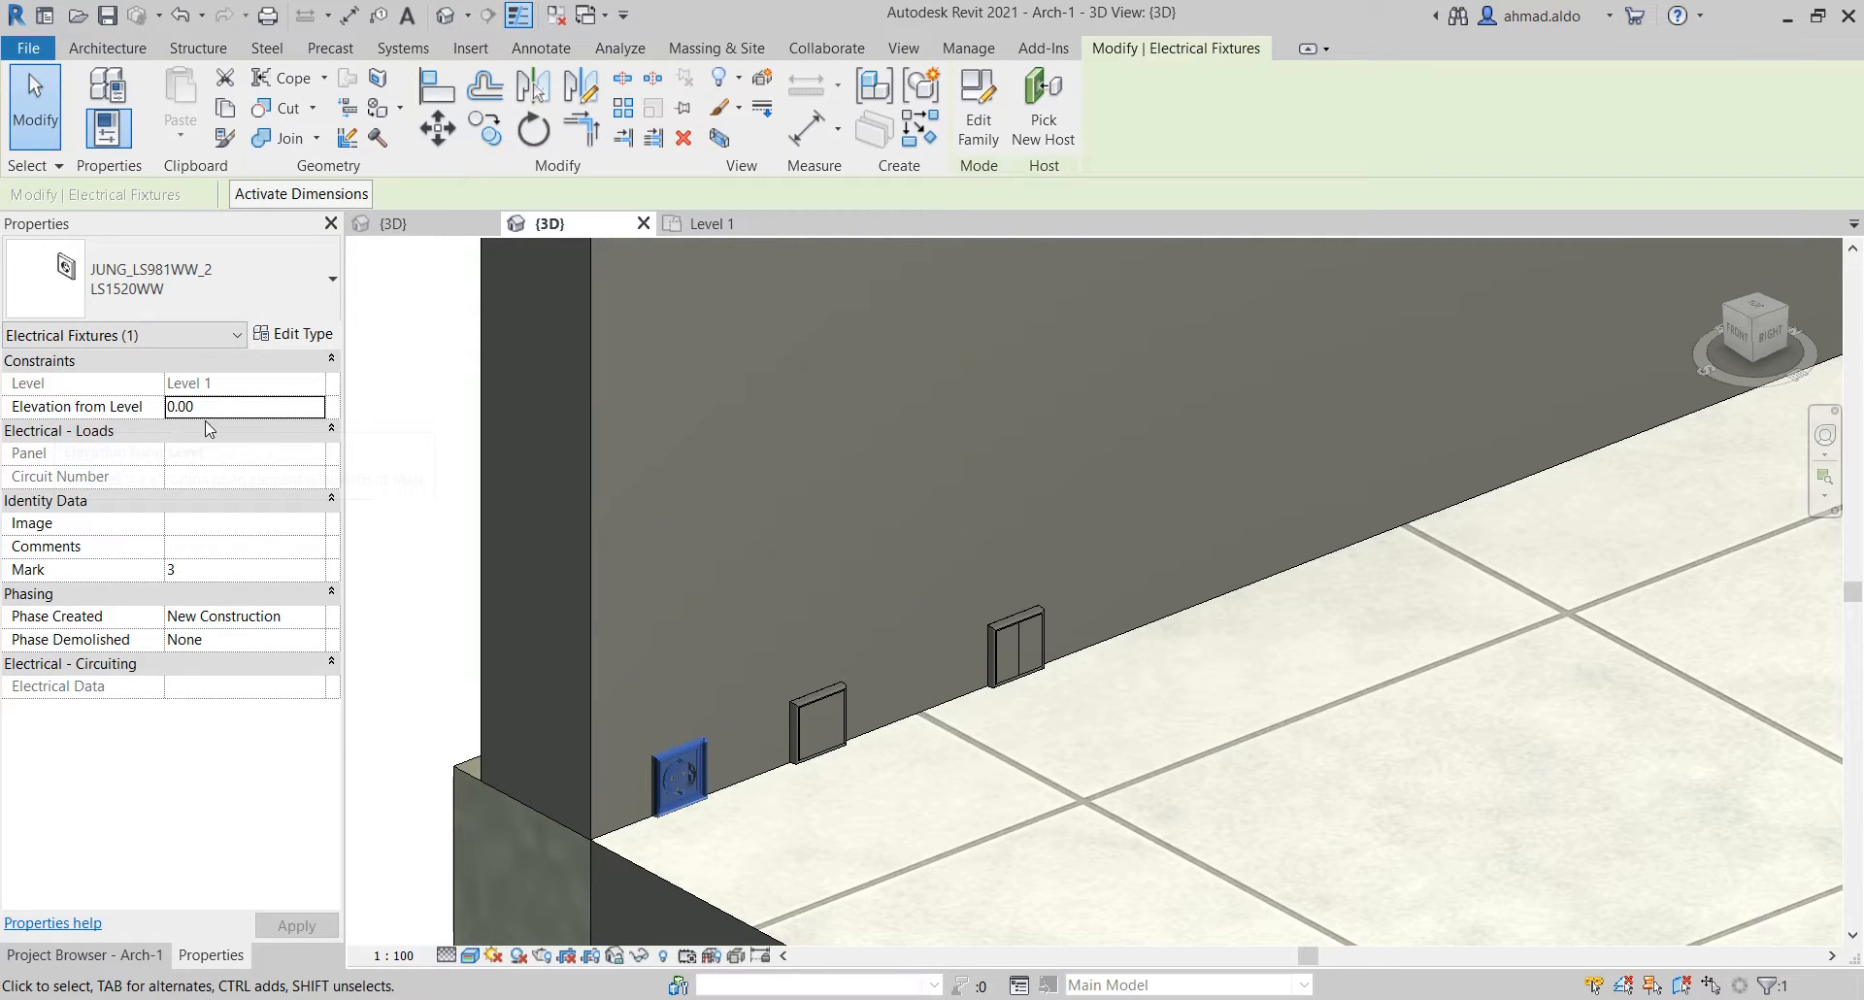
click(240, 408)
text(150)
key(Return)
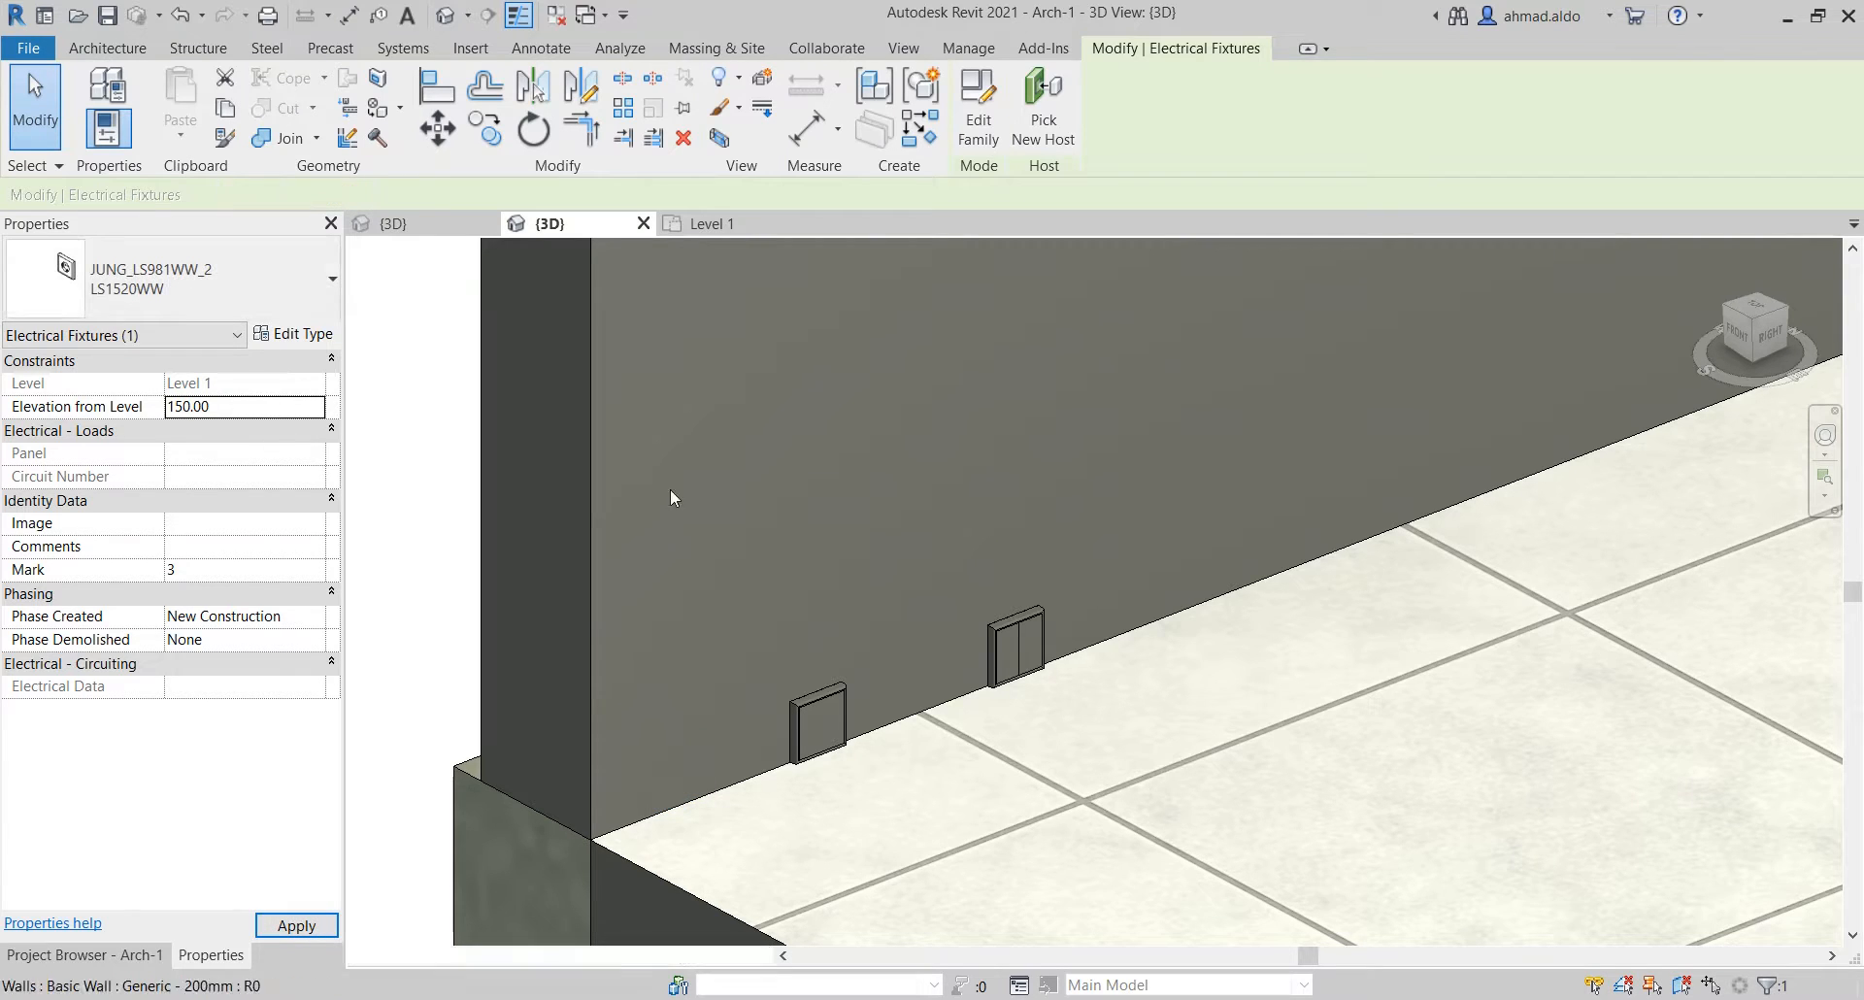
key(Escape)
Set the 1-gang rocker switch's elevation from level to 150
click(826, 689)
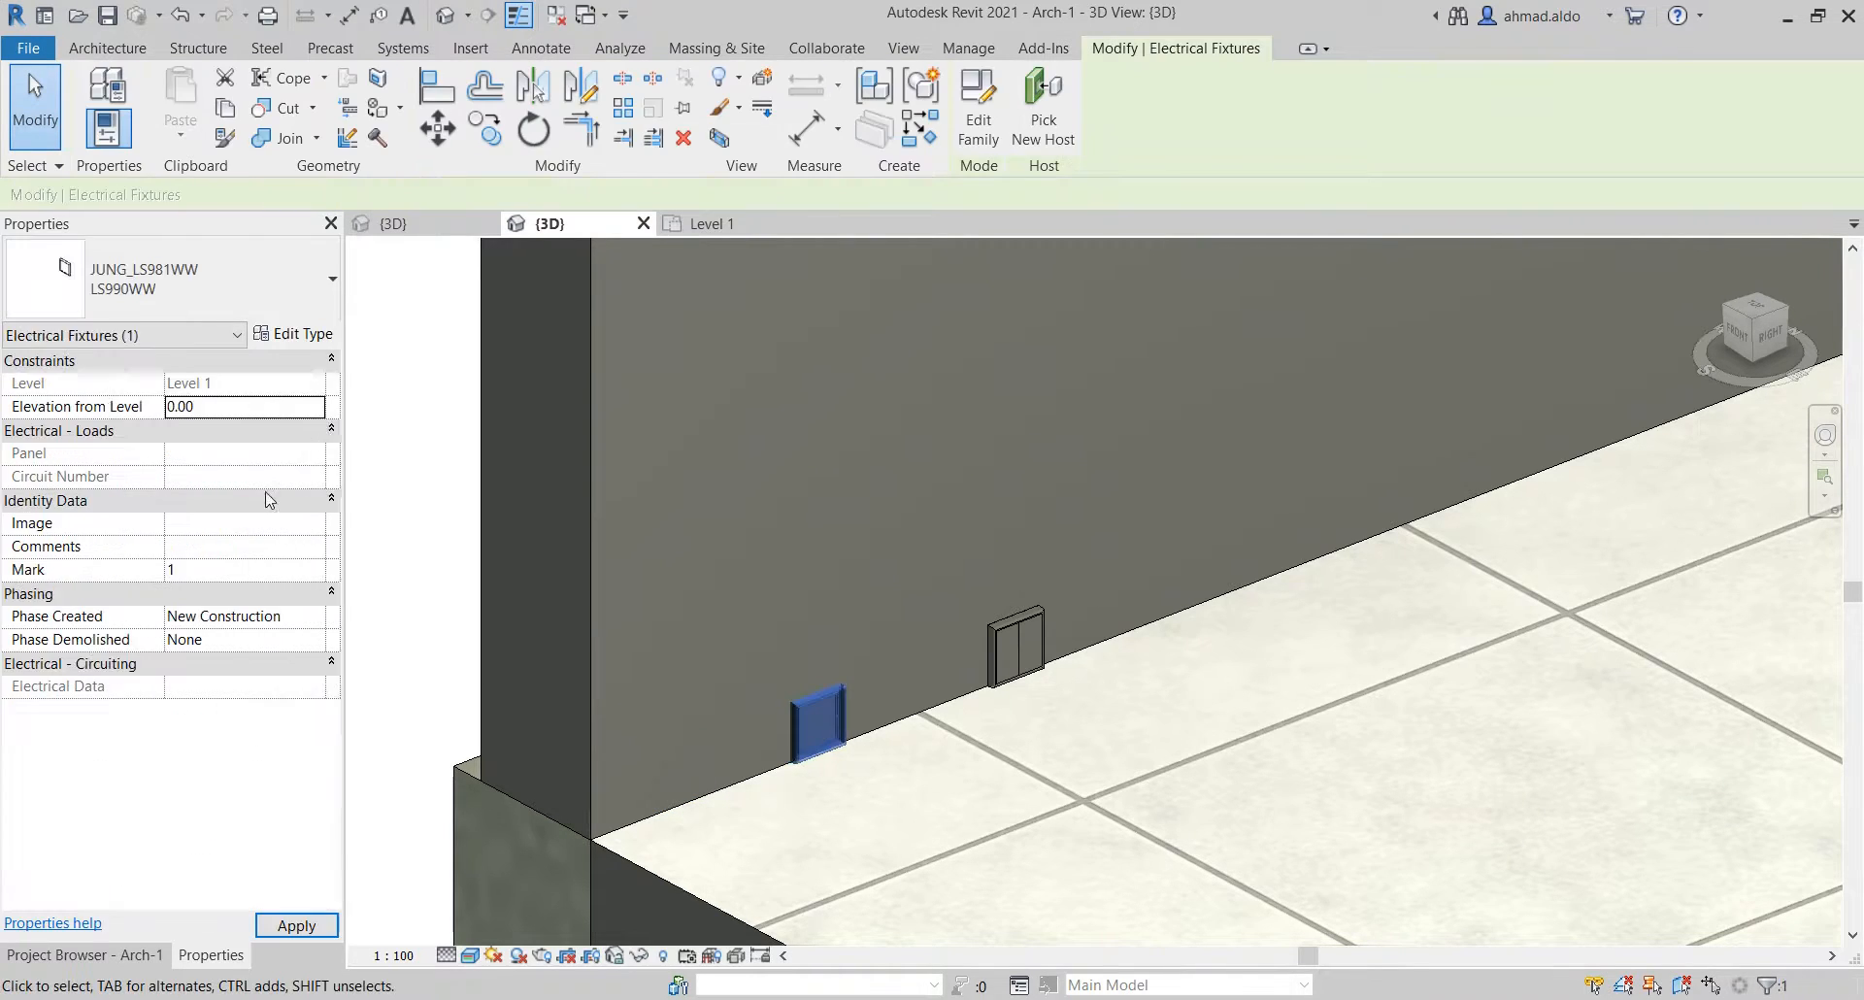
click(280, 420)
text(150)
key(Return)
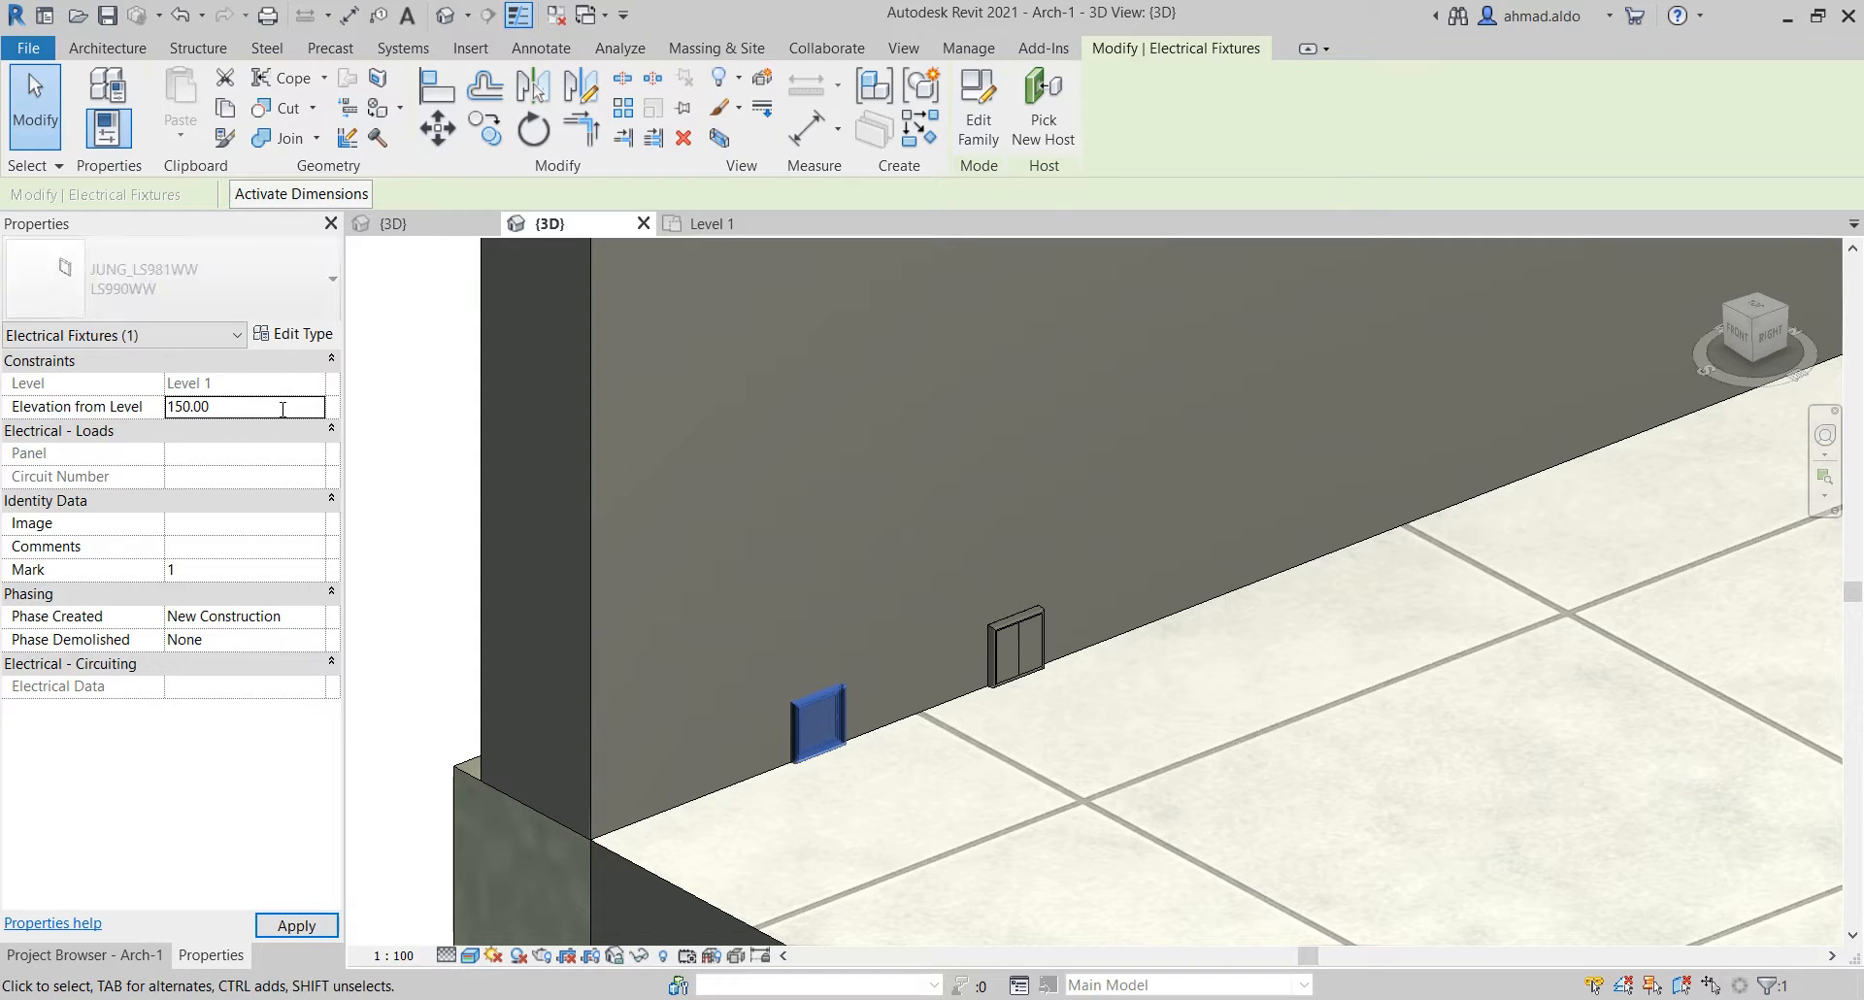
Set the 2-gang rocker switch's elevation from level to 150 and clear the selection
click(995, 621)
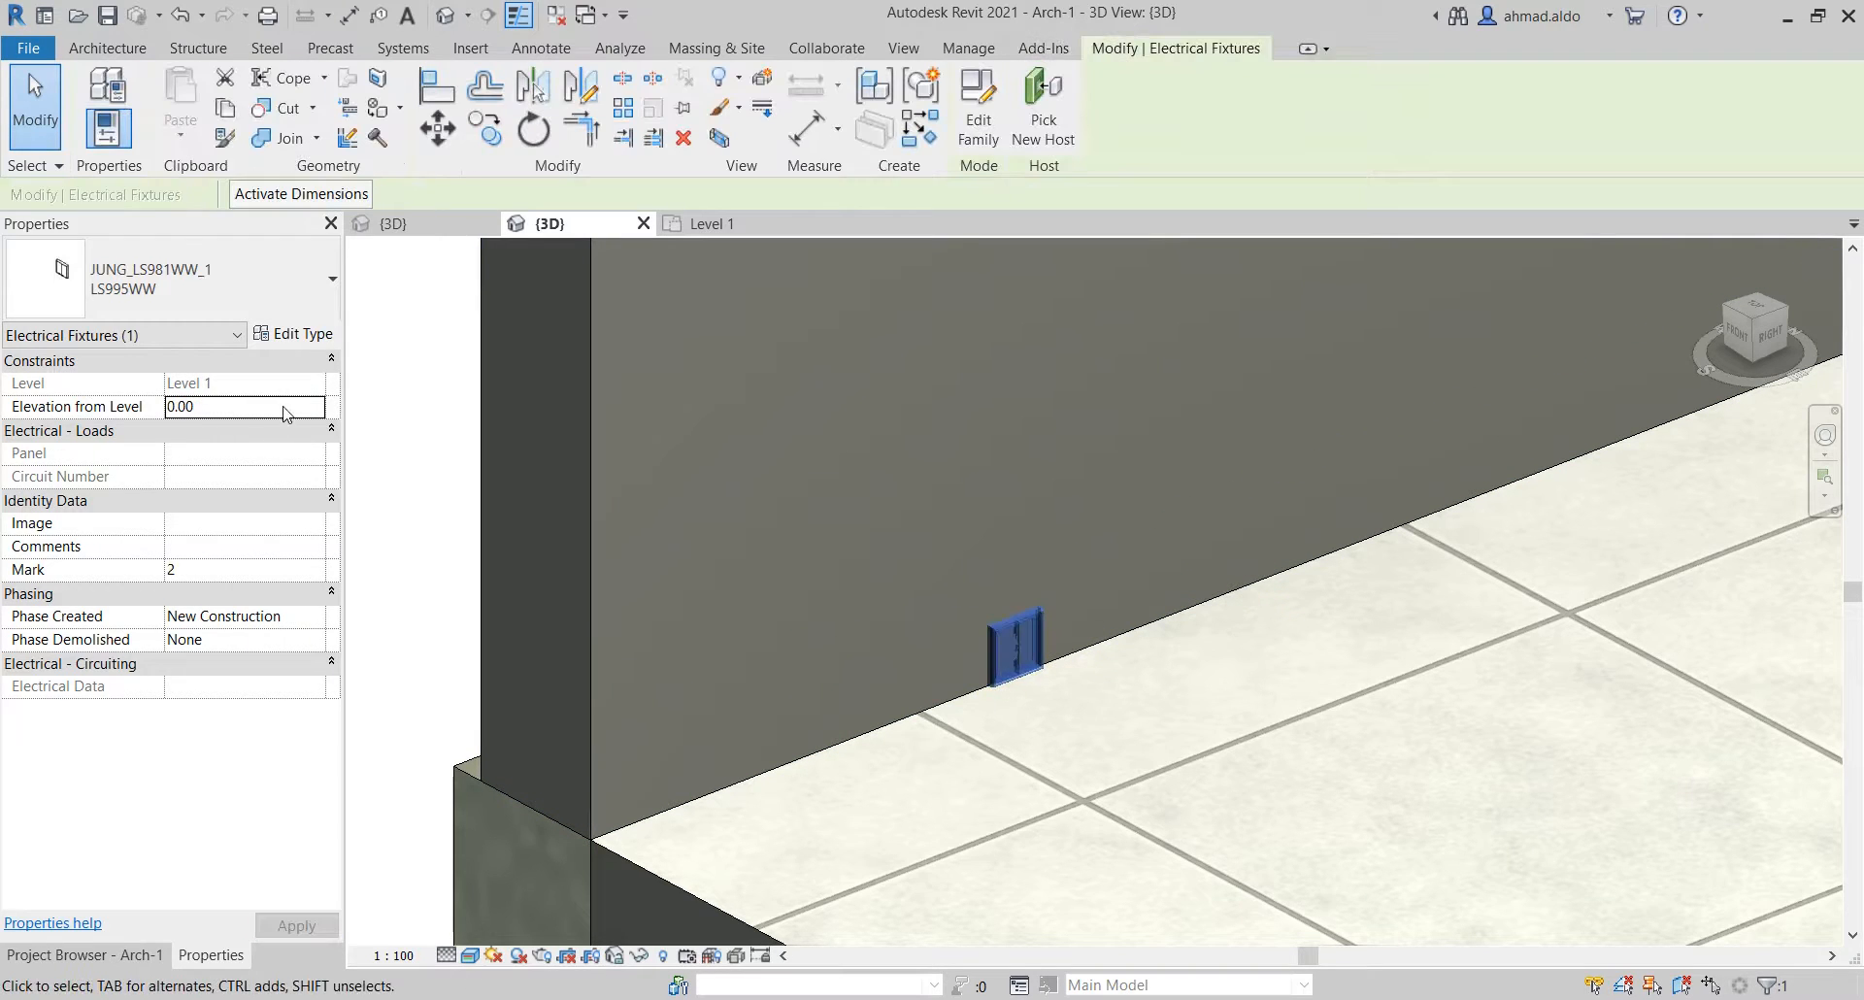
click(286, 405)
text(150)
key(Return)
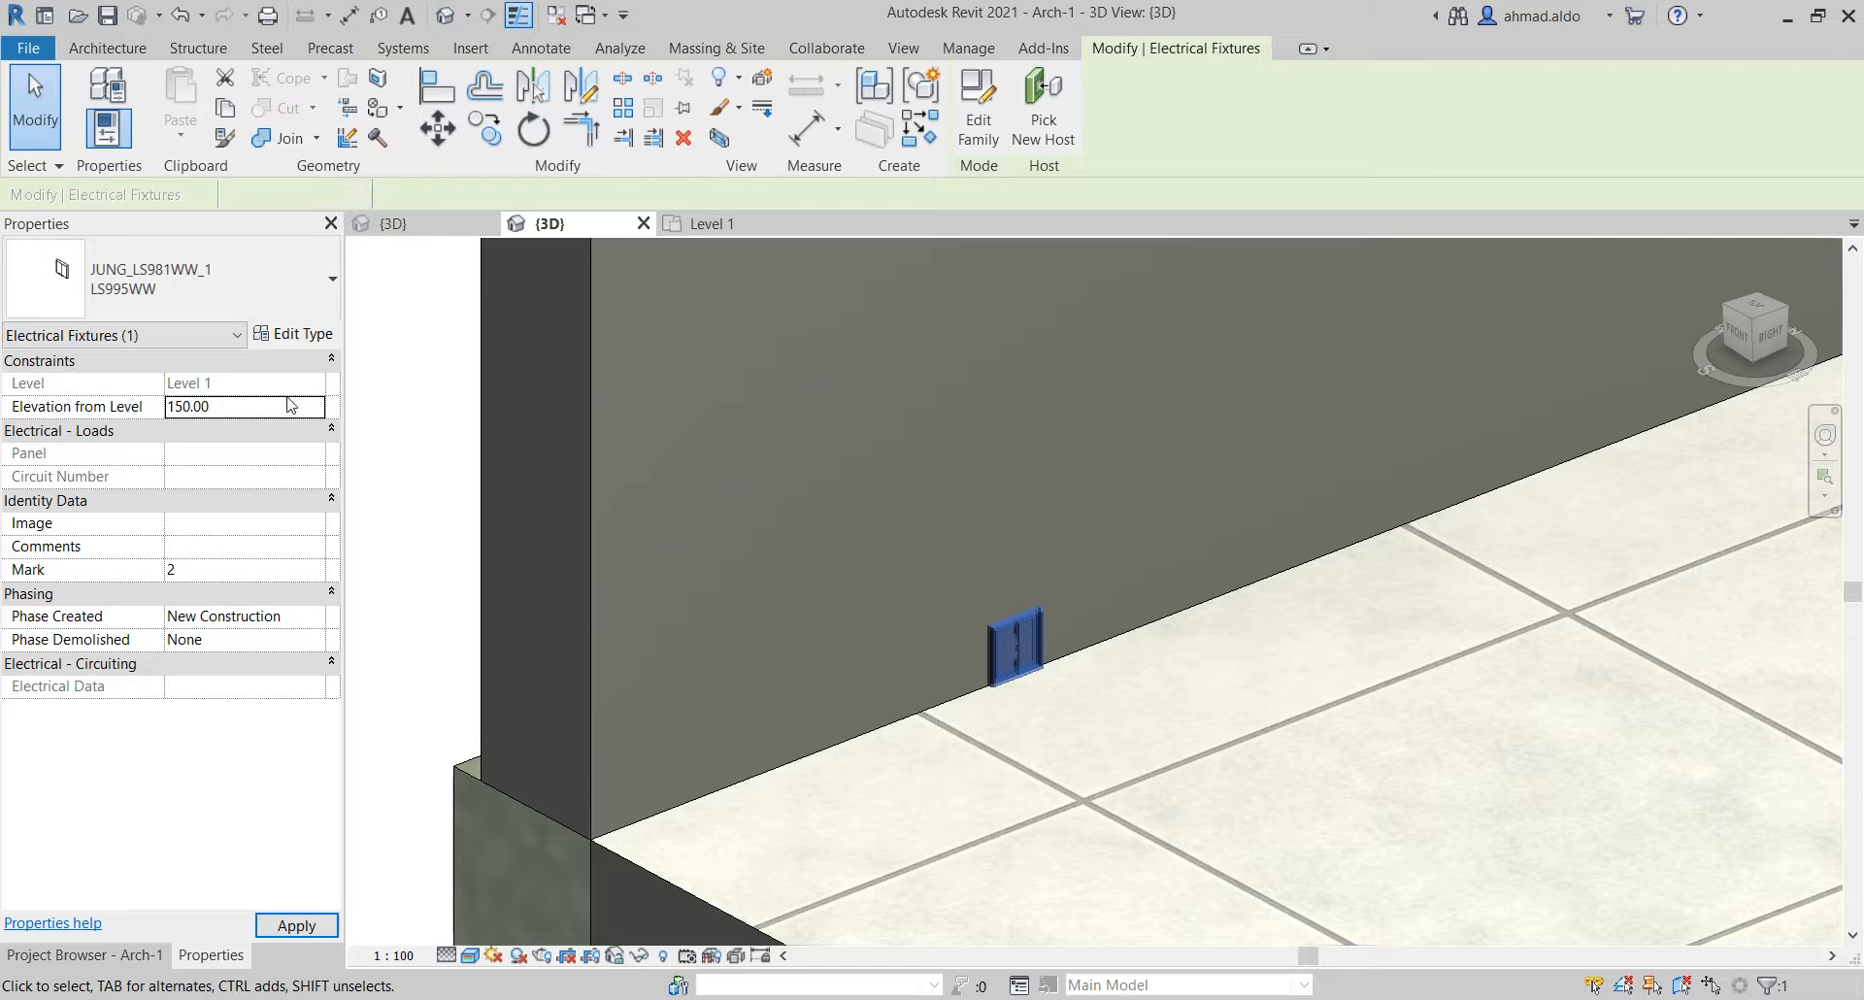
scroll(1265, 625, down, 3)
scroll(1174, 617, up, 5)
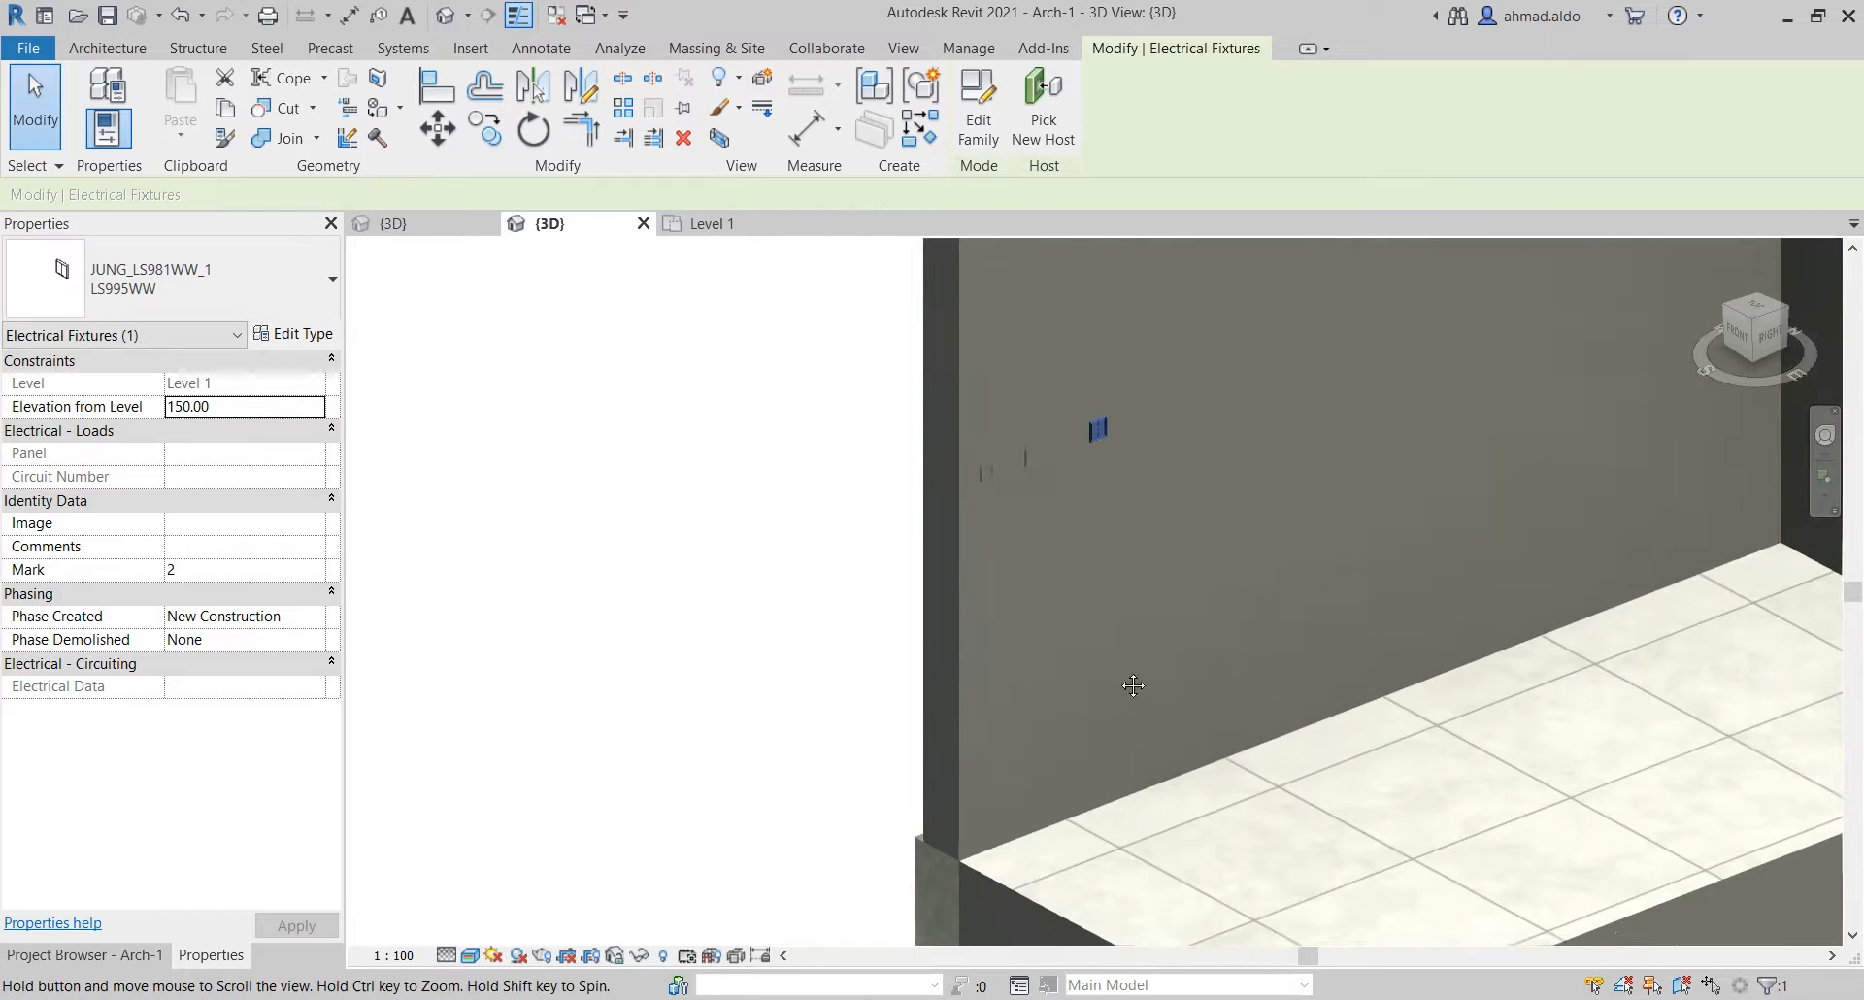
key(Escape)
Examine the socket and switches up close on the wall and check the properties of the socket and the 1-gang switch
middle_drag(967, 428, 959, 573)
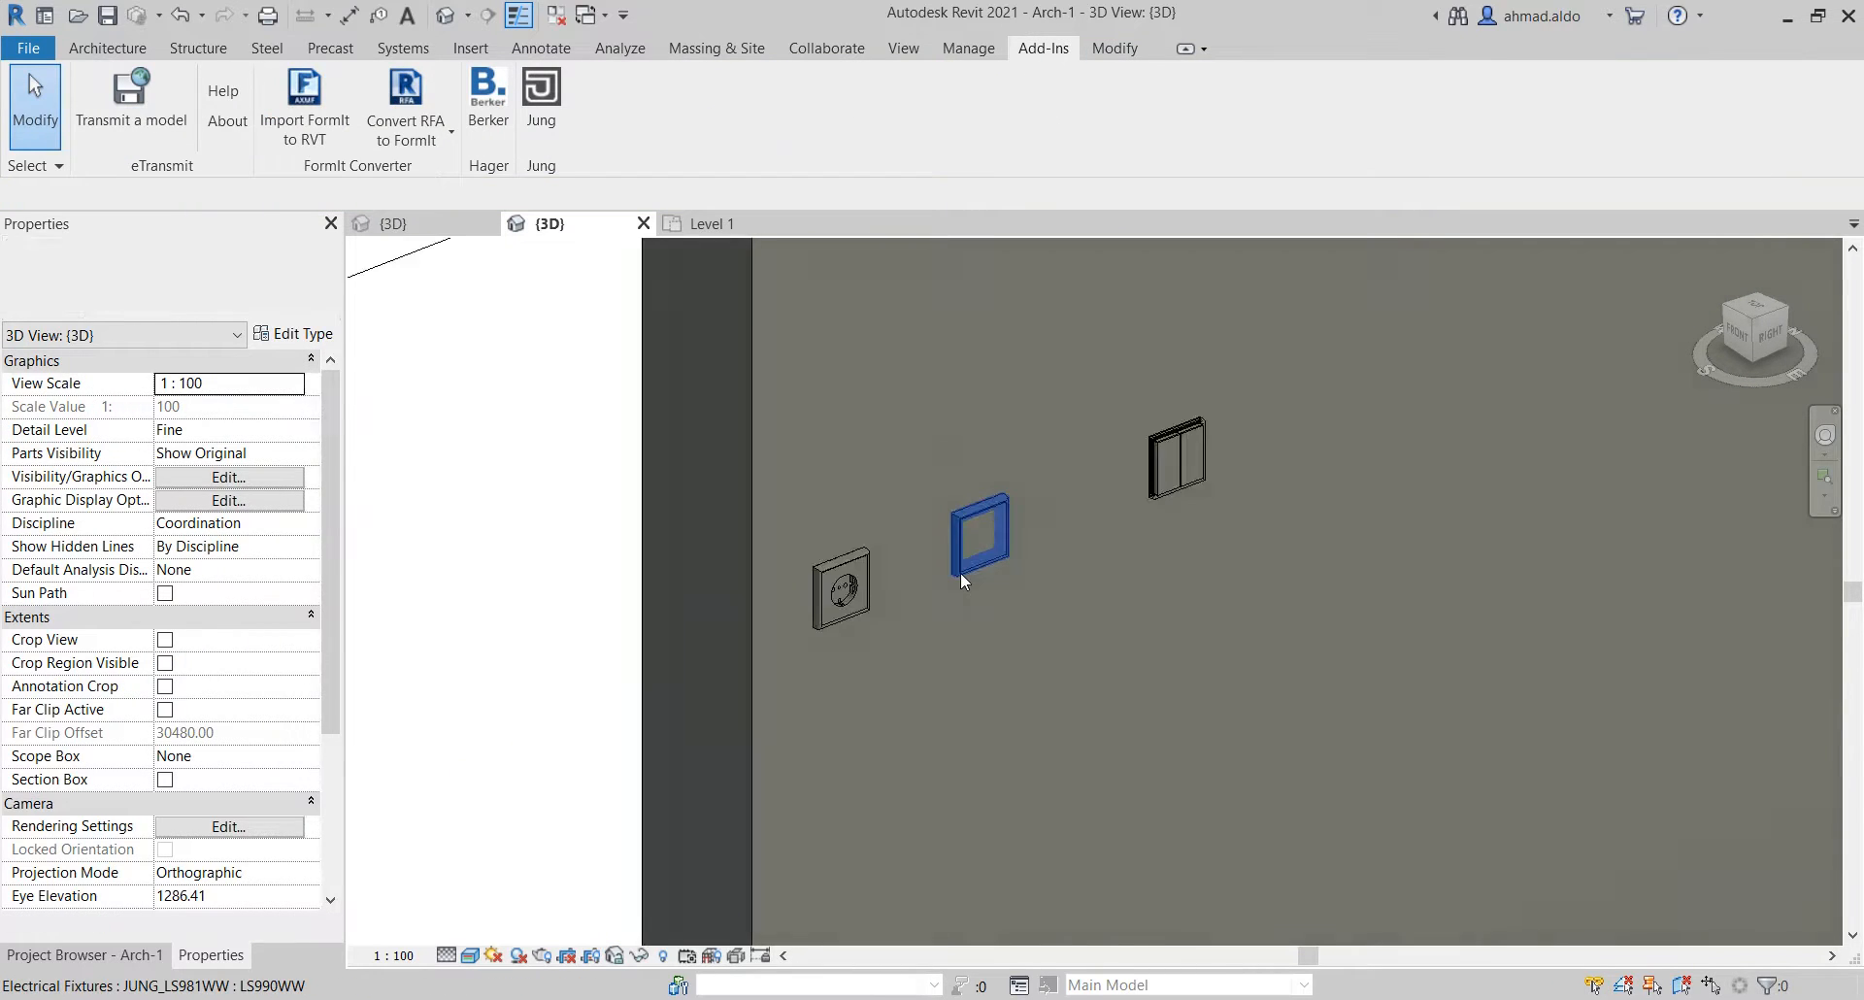
scroll(959, 573, up, 2)
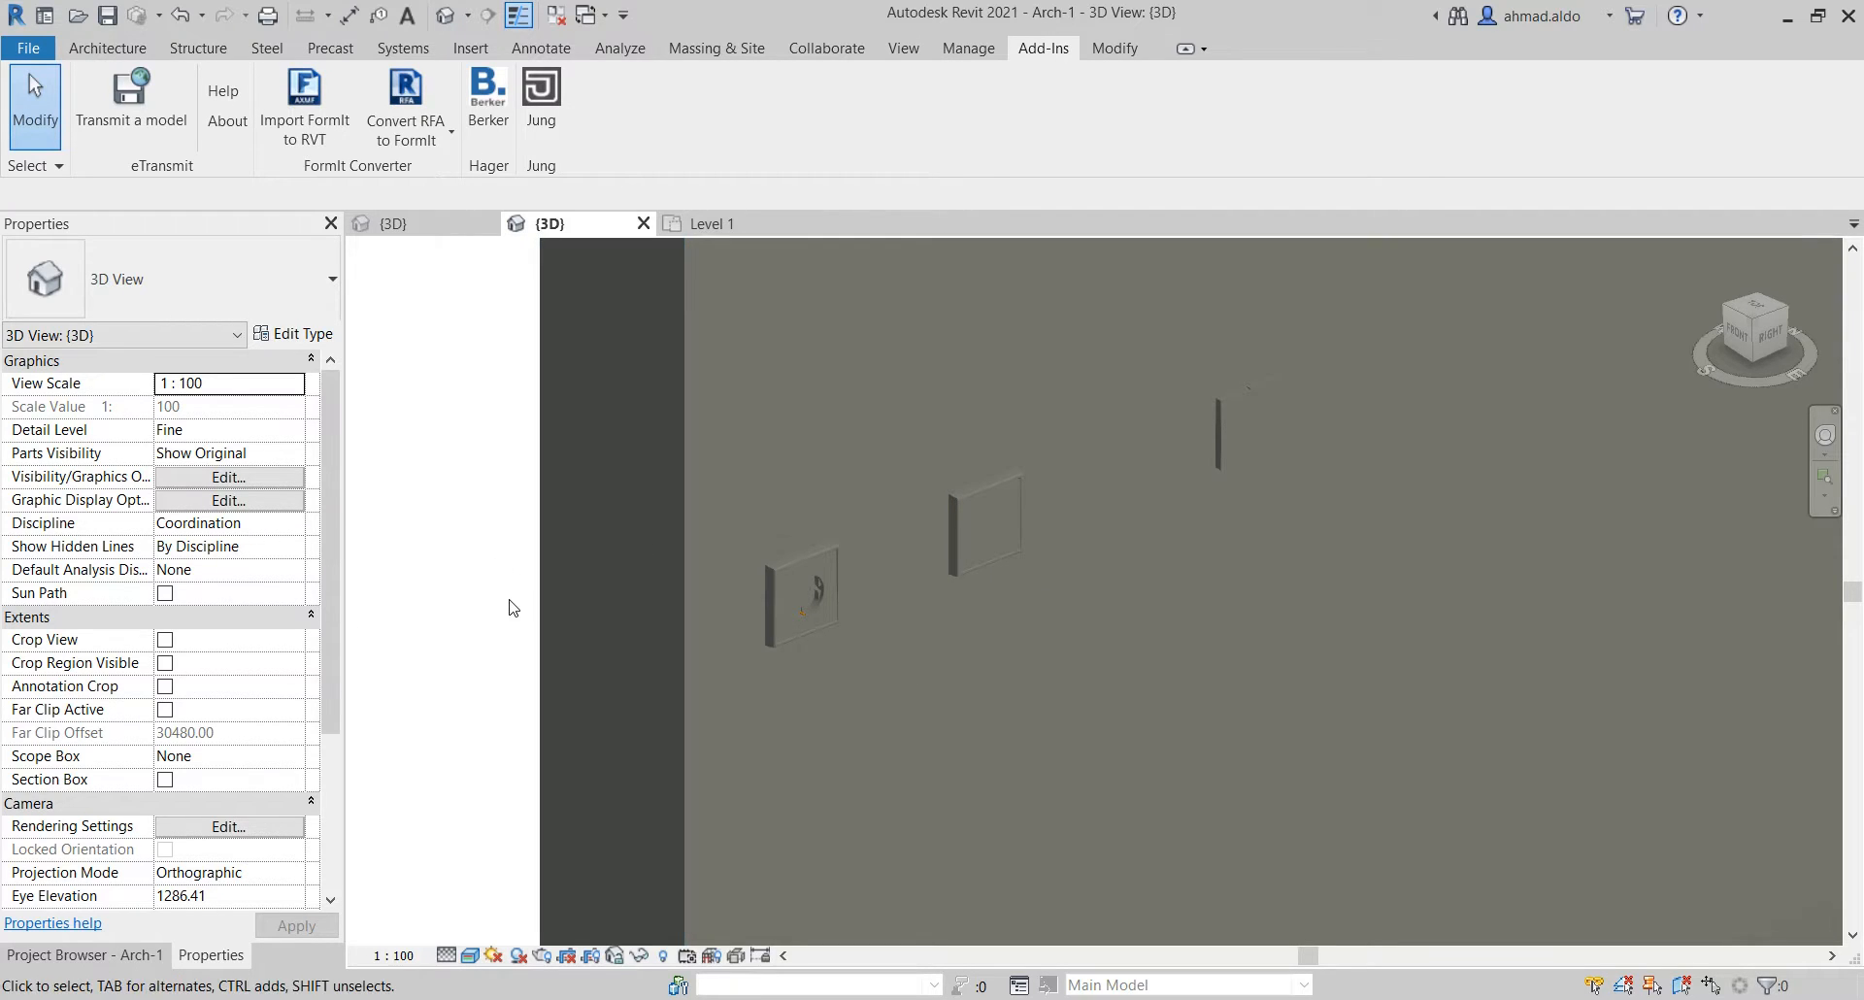
scroll(700, 645, up, 2)
click(858, 594)
click(882, 695)
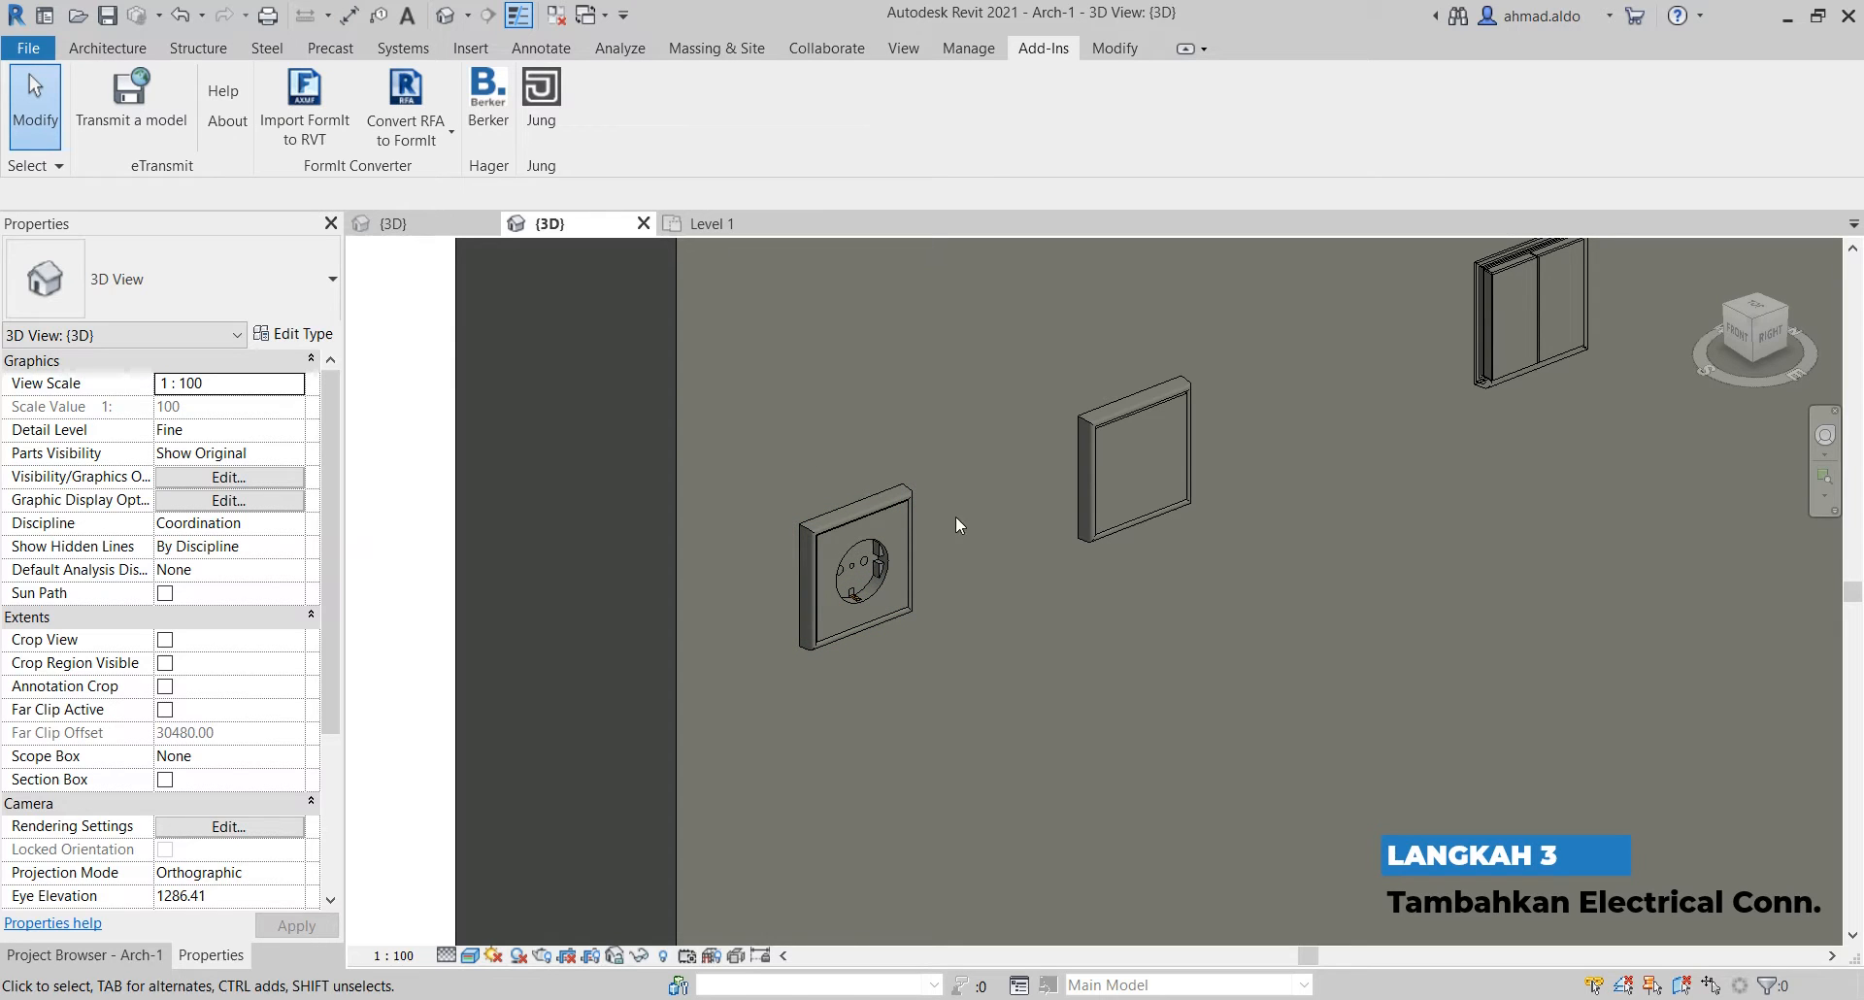
click(893, 491)
click(1111, 434)
click(864, 521)
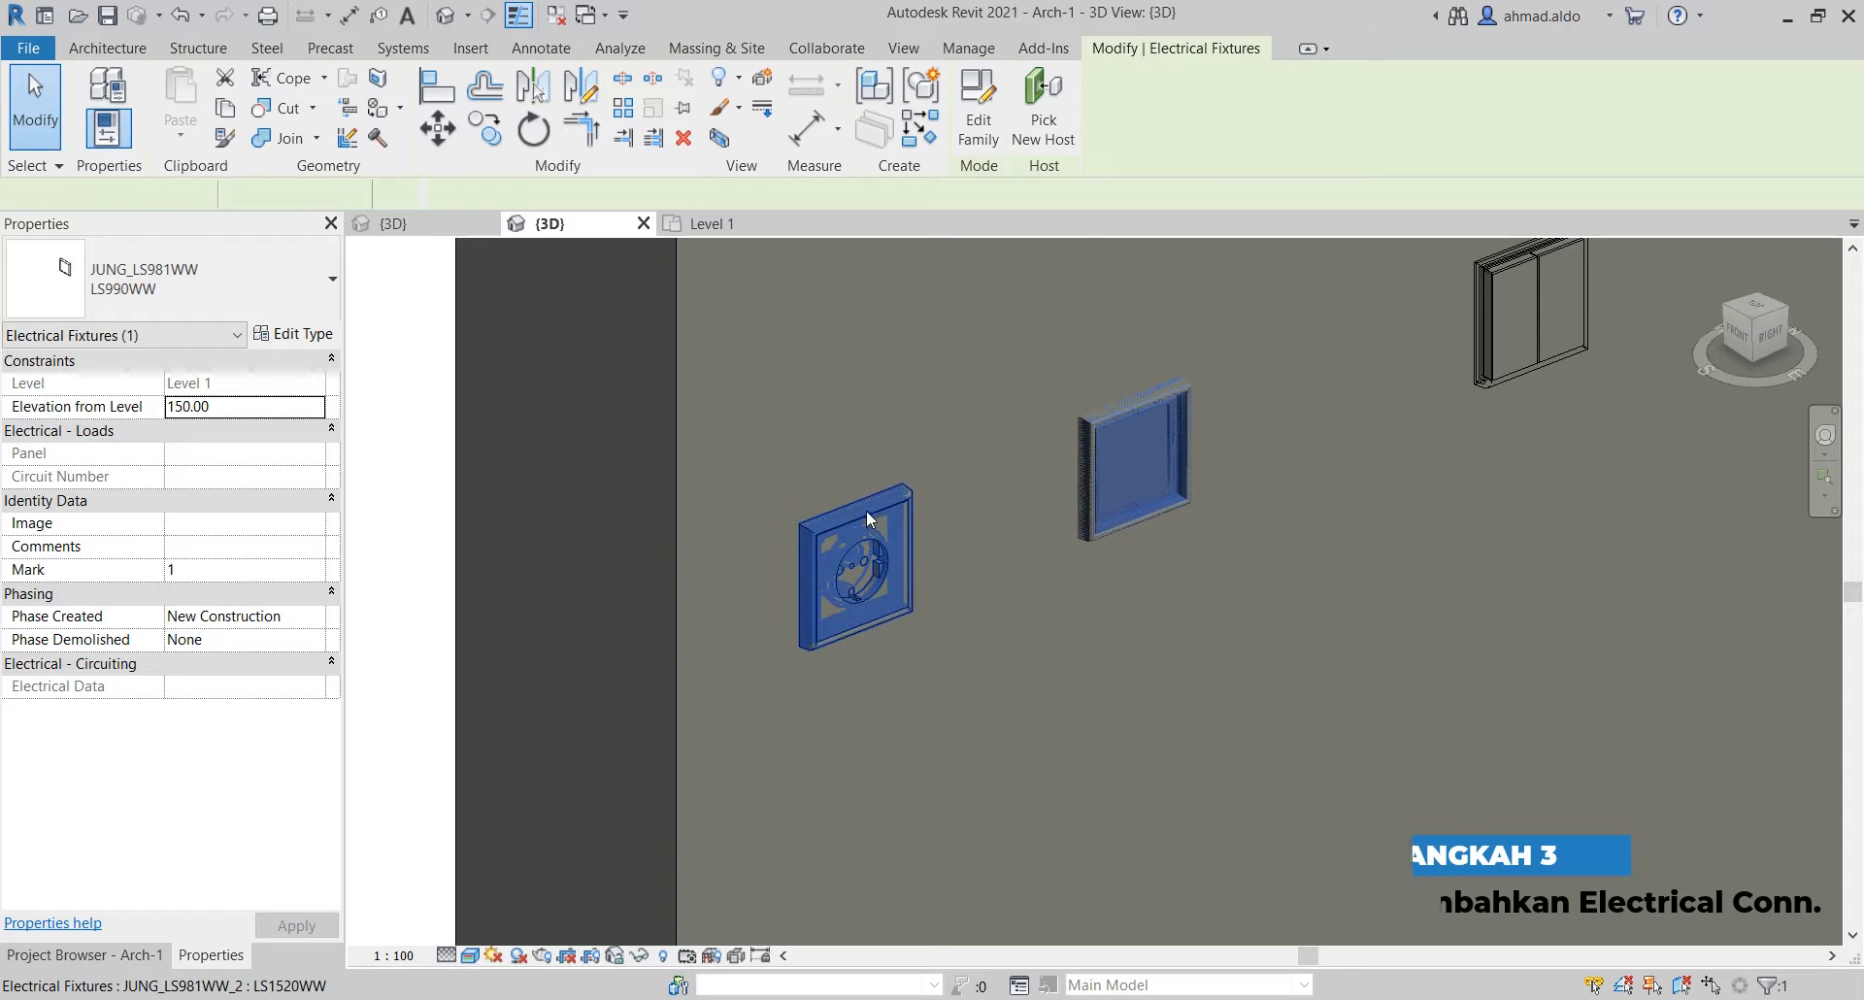
click(748, 254)
Load the M_Switch electrical device family from the Terminals folder for placement in the Level 1 floor plan
click(736, 229)
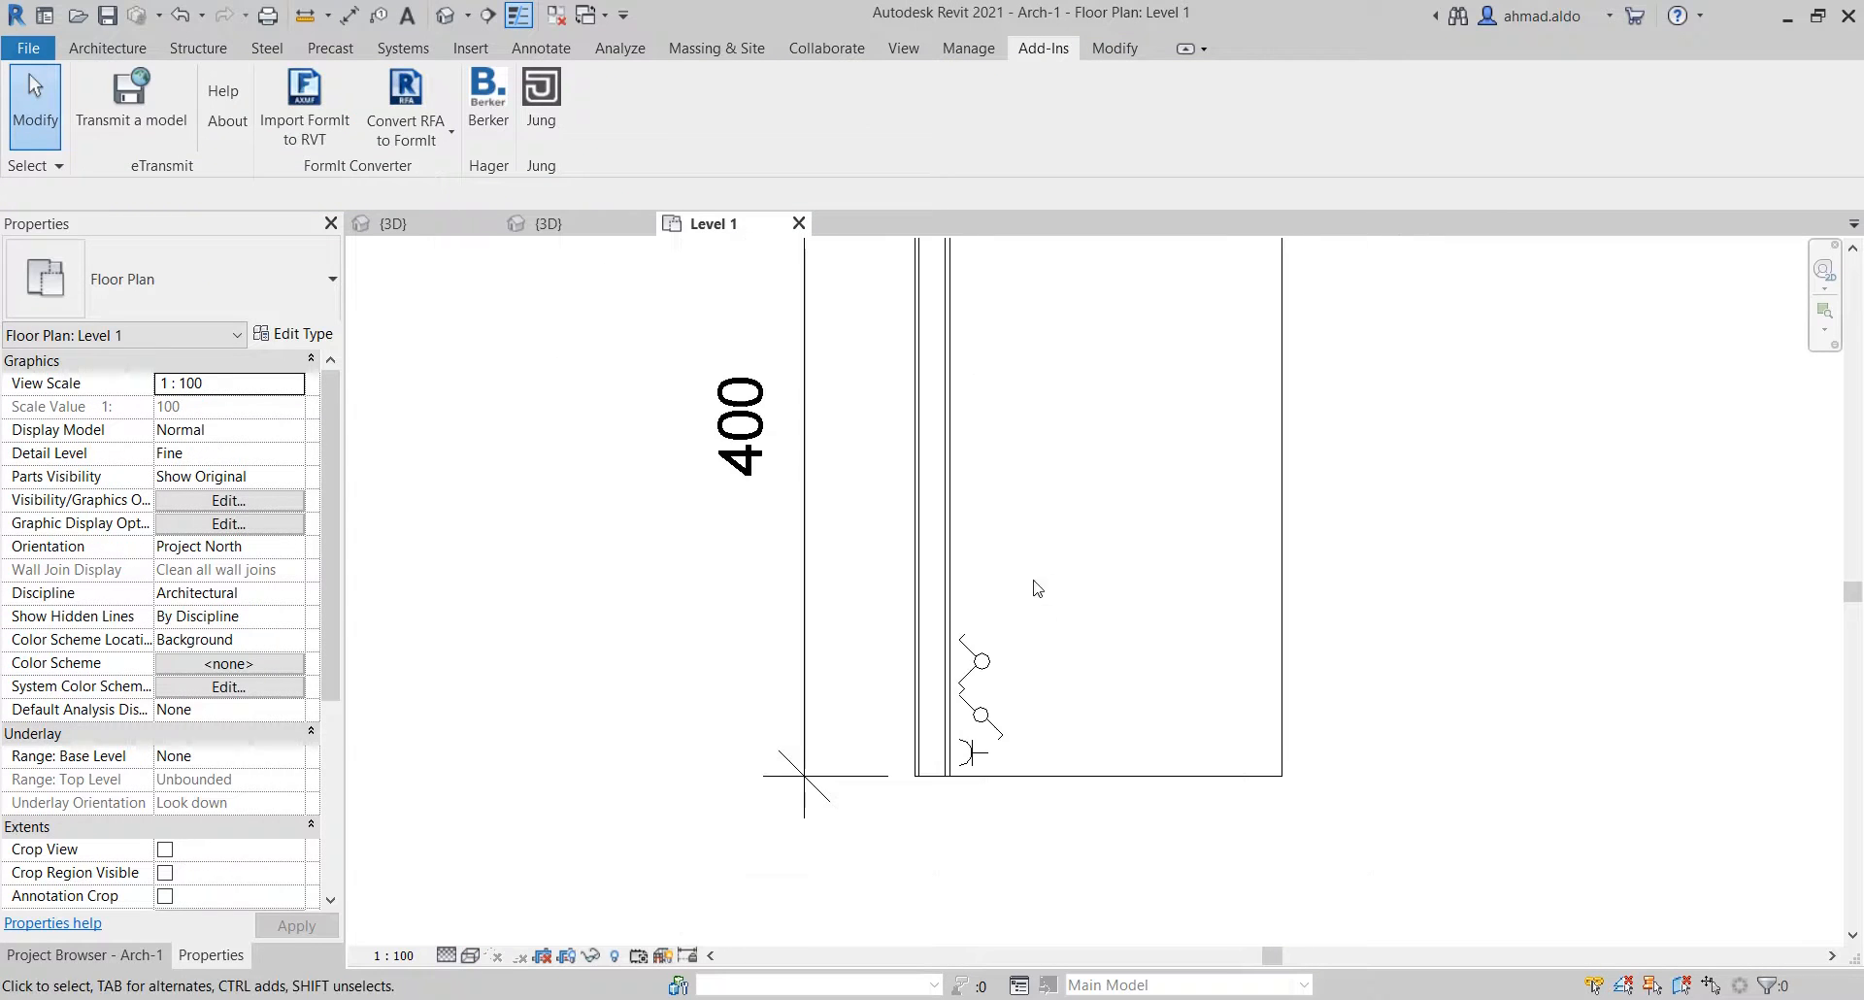
click(403, 48)
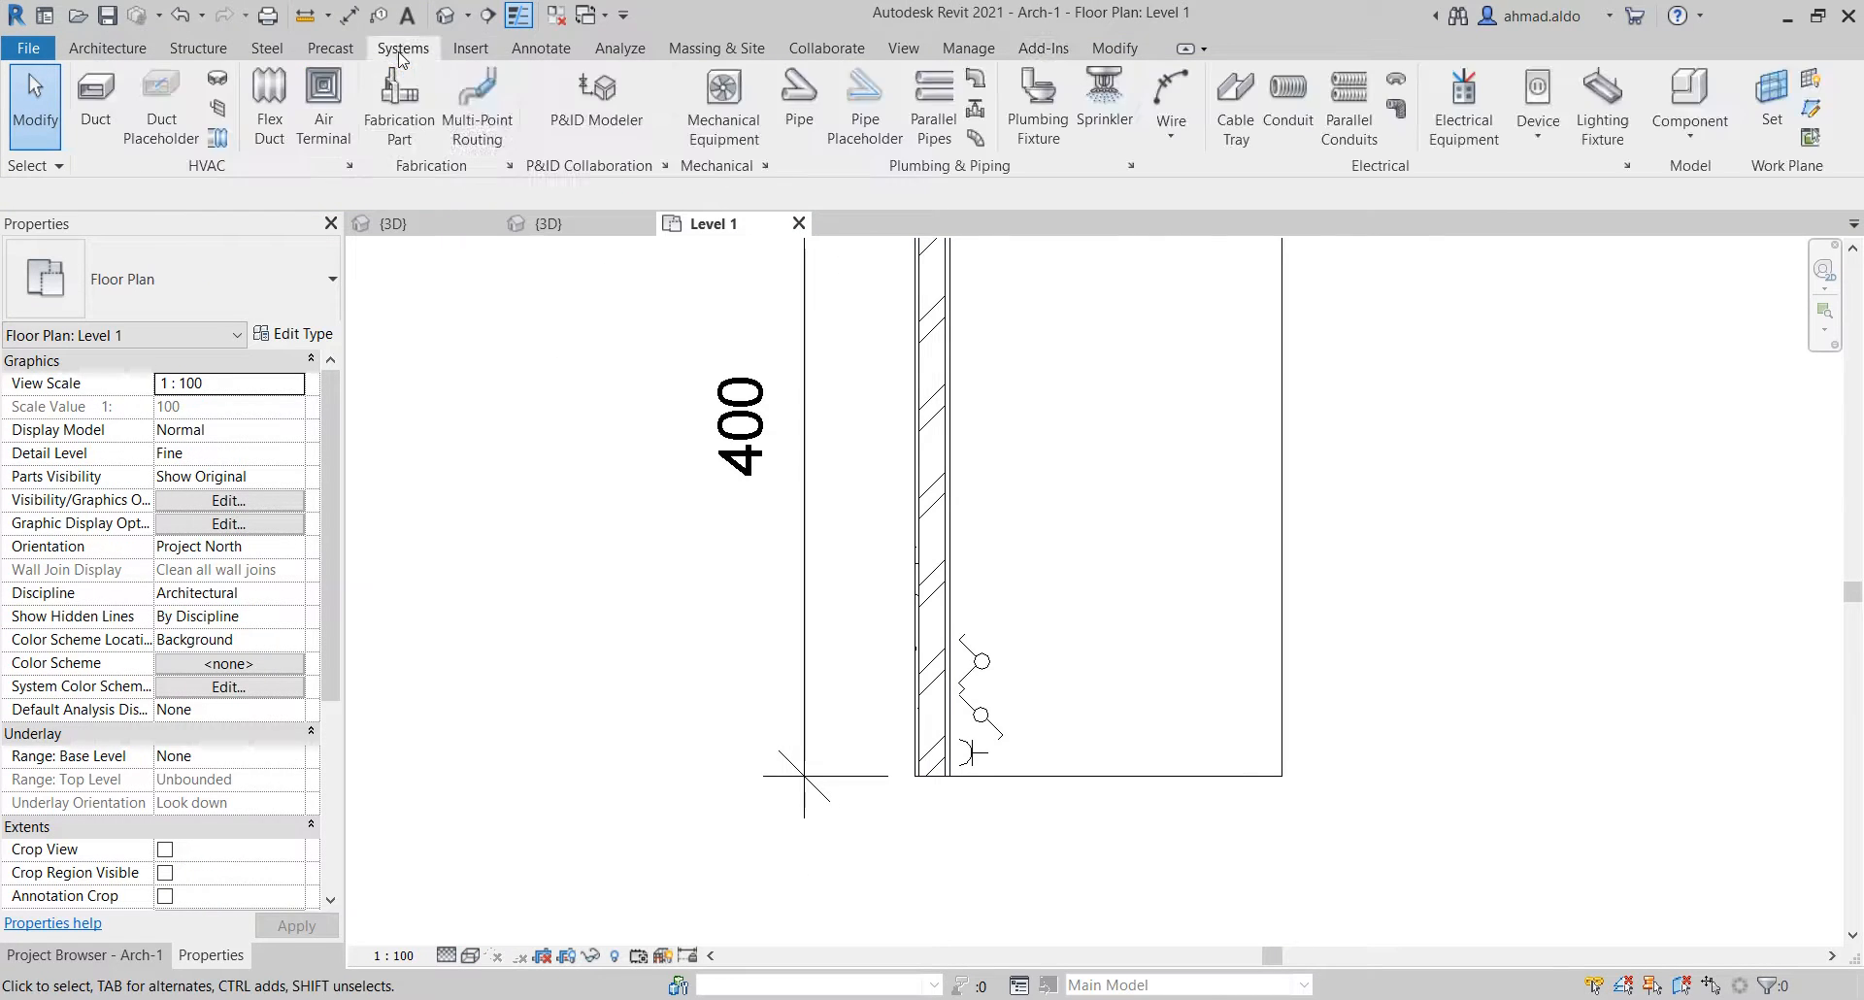
click(1537, 139)
click(1554, 176)
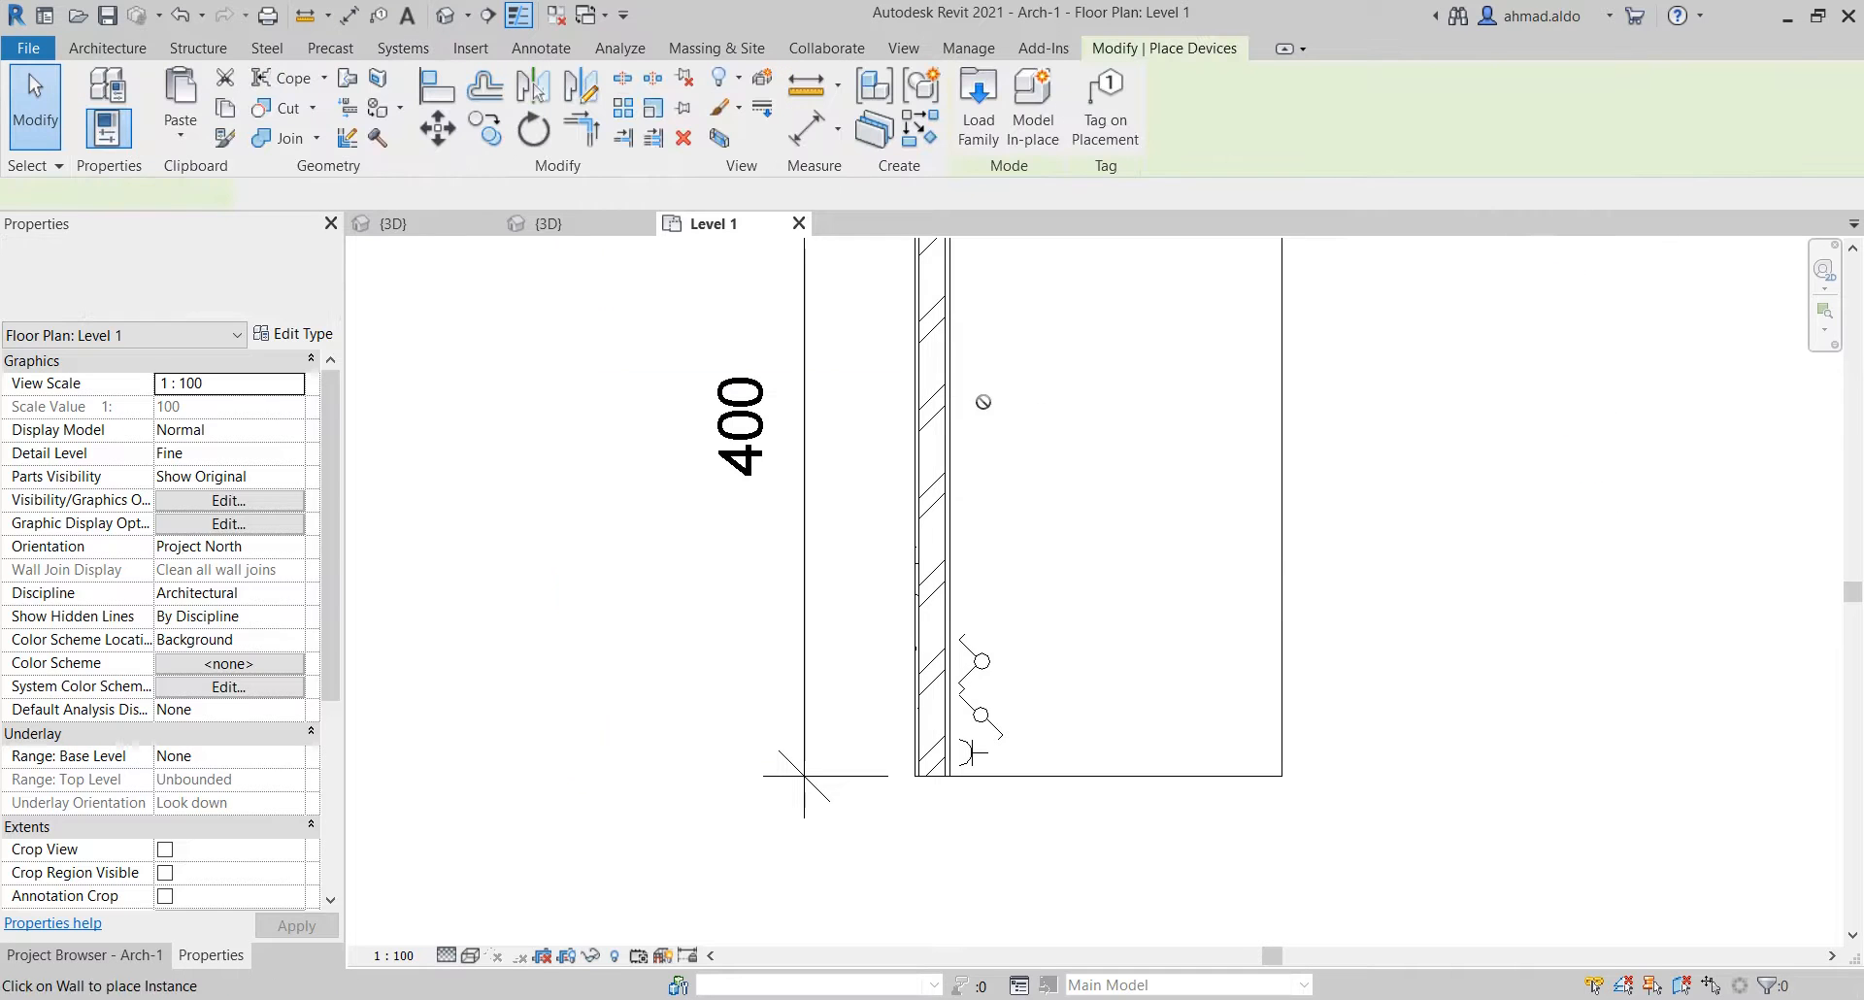
click(989, 139)
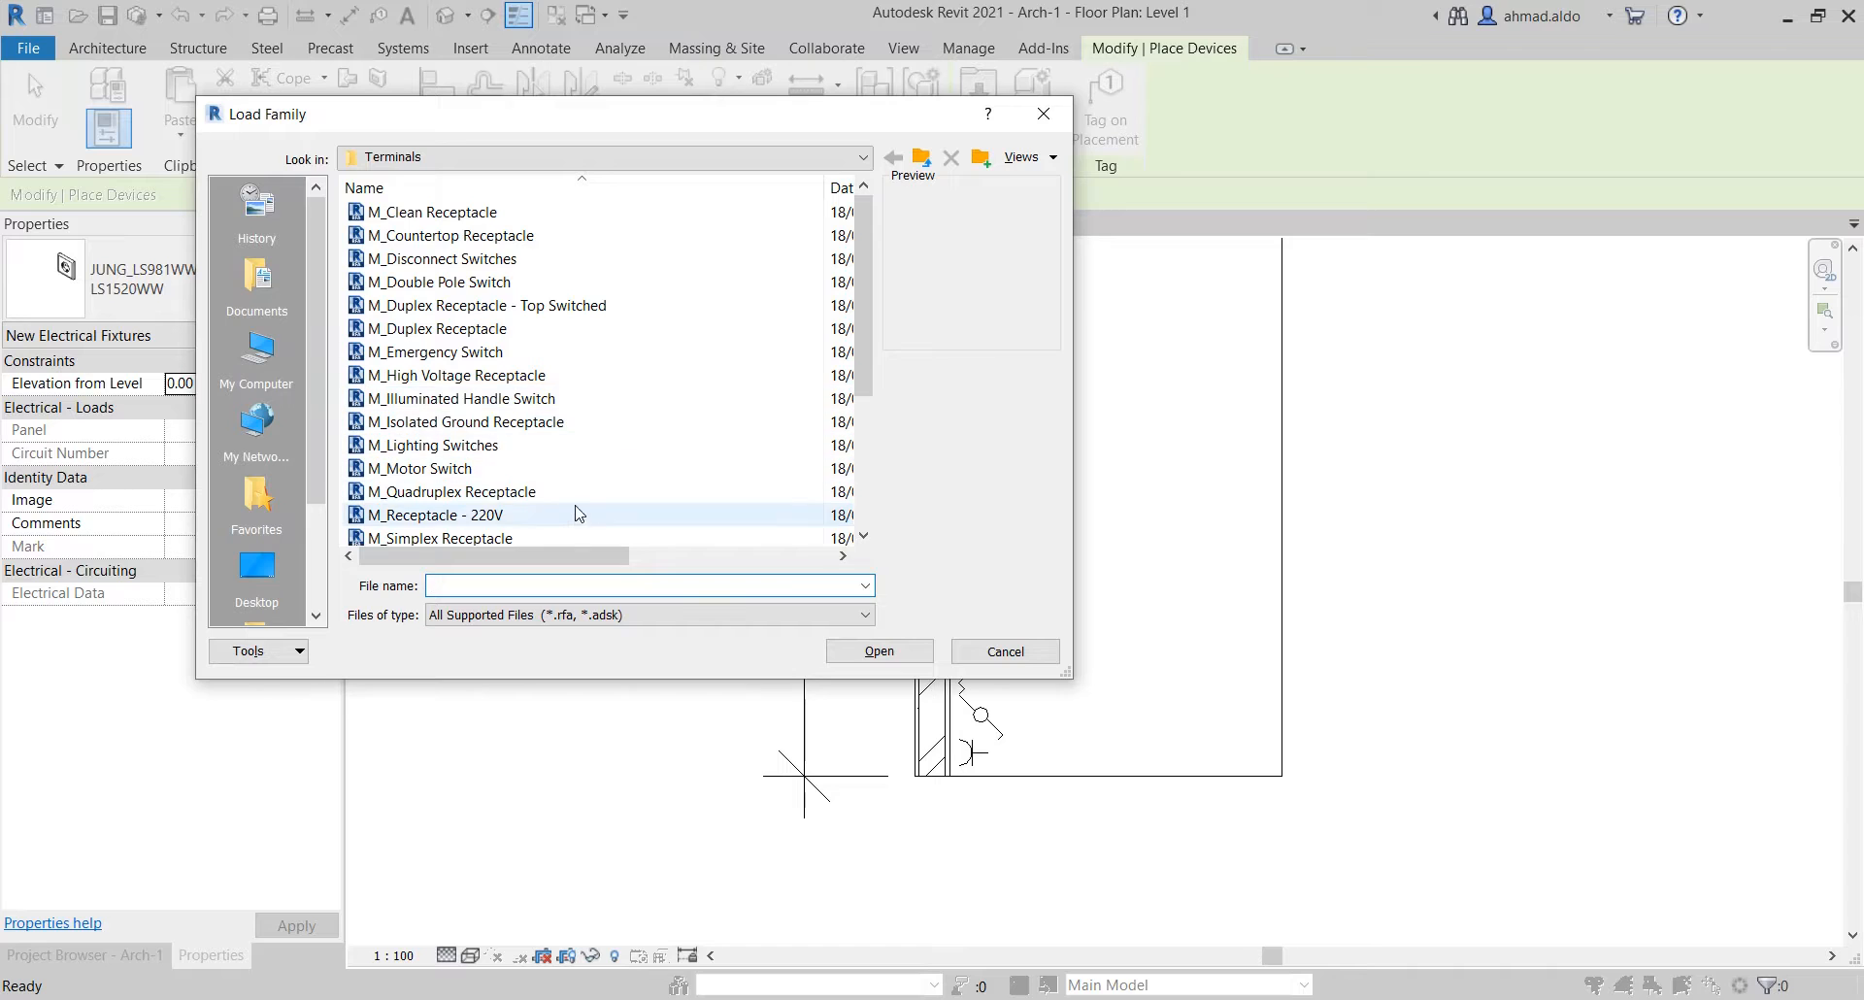
scroll(583, 519, down, 3)
double_click(551, 474)
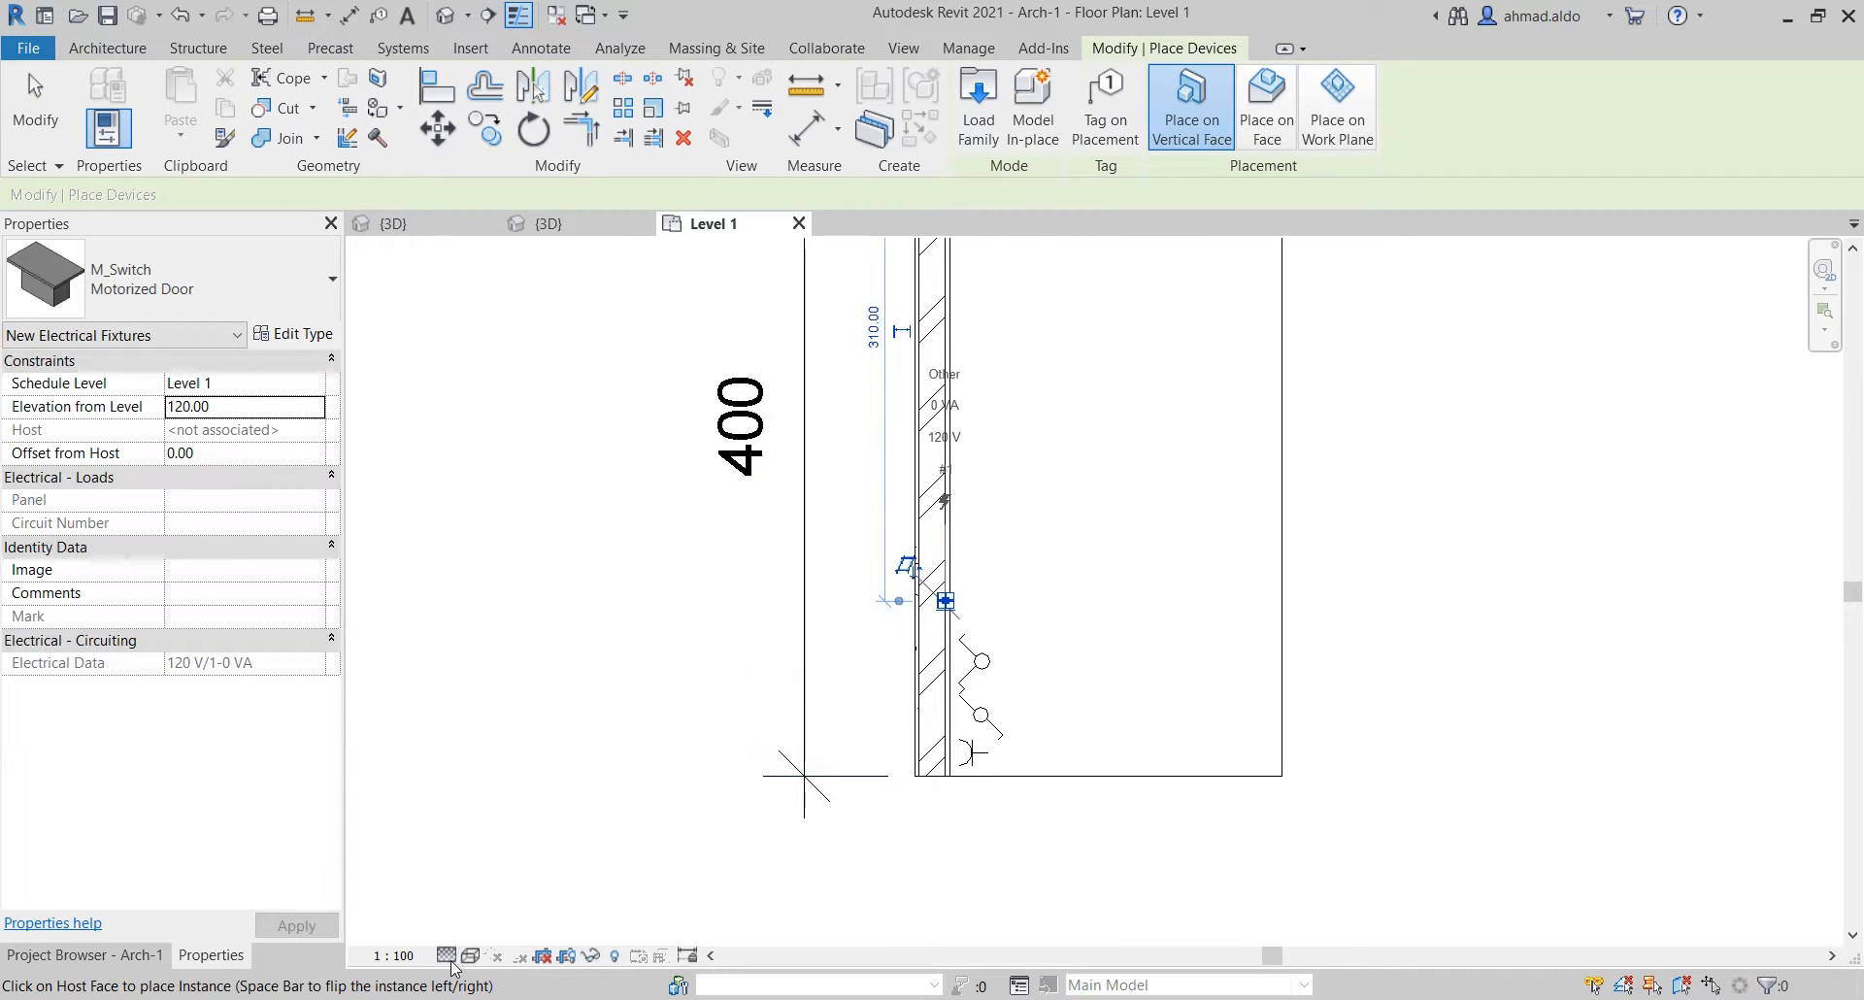
Set the plan's detail level to Medium and place an M_Switch Motorized Door device on the long wall just above the 2-gang rocker
click(445, 955)
click(476, 900)
scroll(922, 648, up, 2)
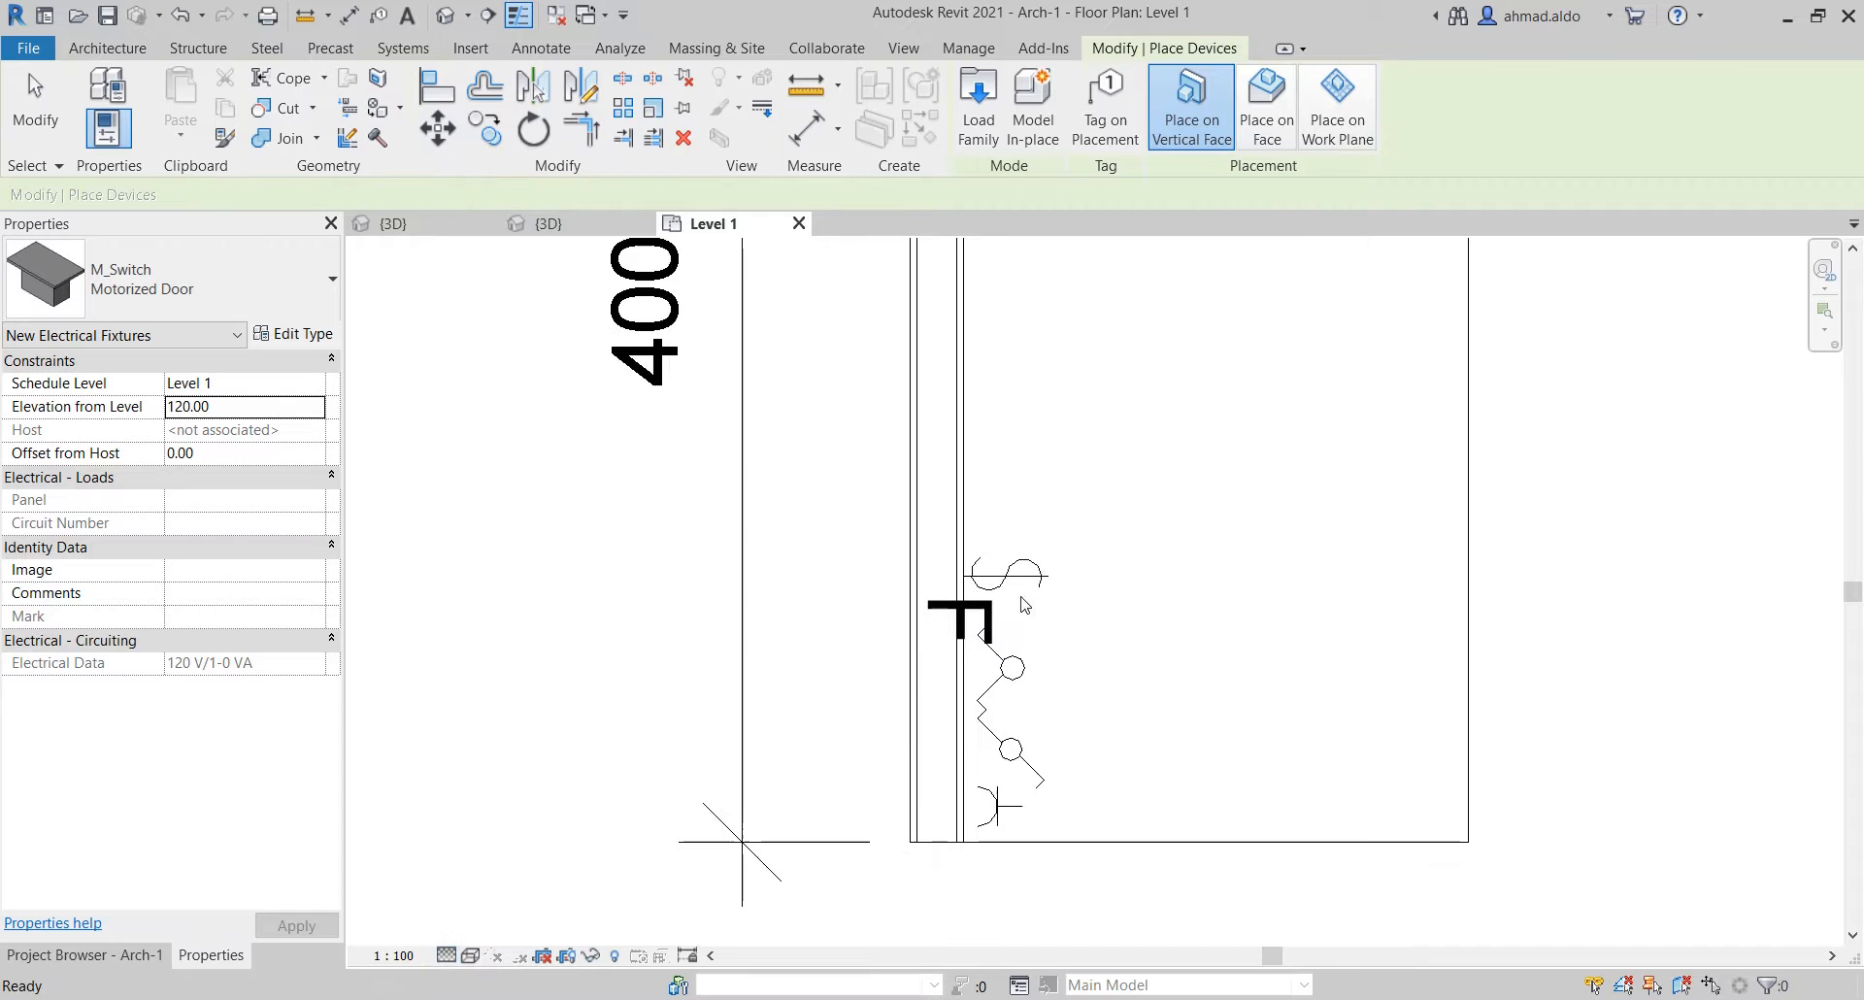
key(Escape)
Create a power circuit from the M_Switch device and leave the circuit selection
click(1019, 576)
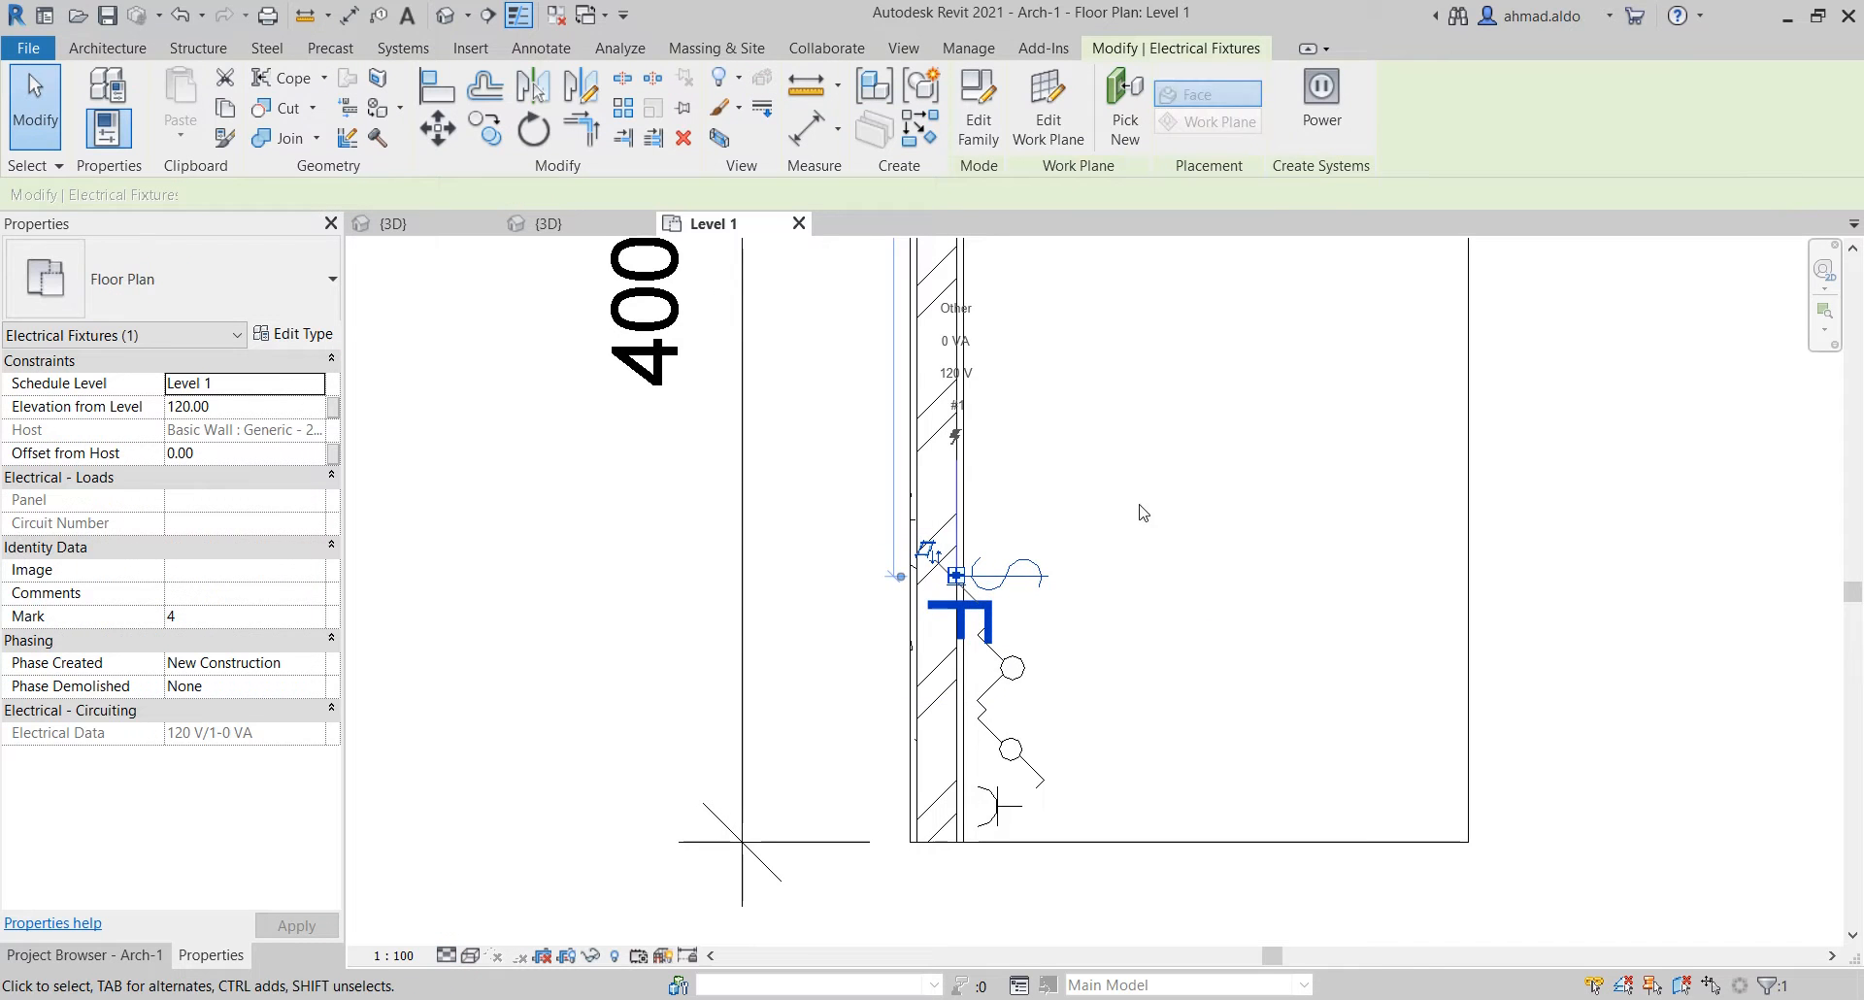
click(1319, 114)
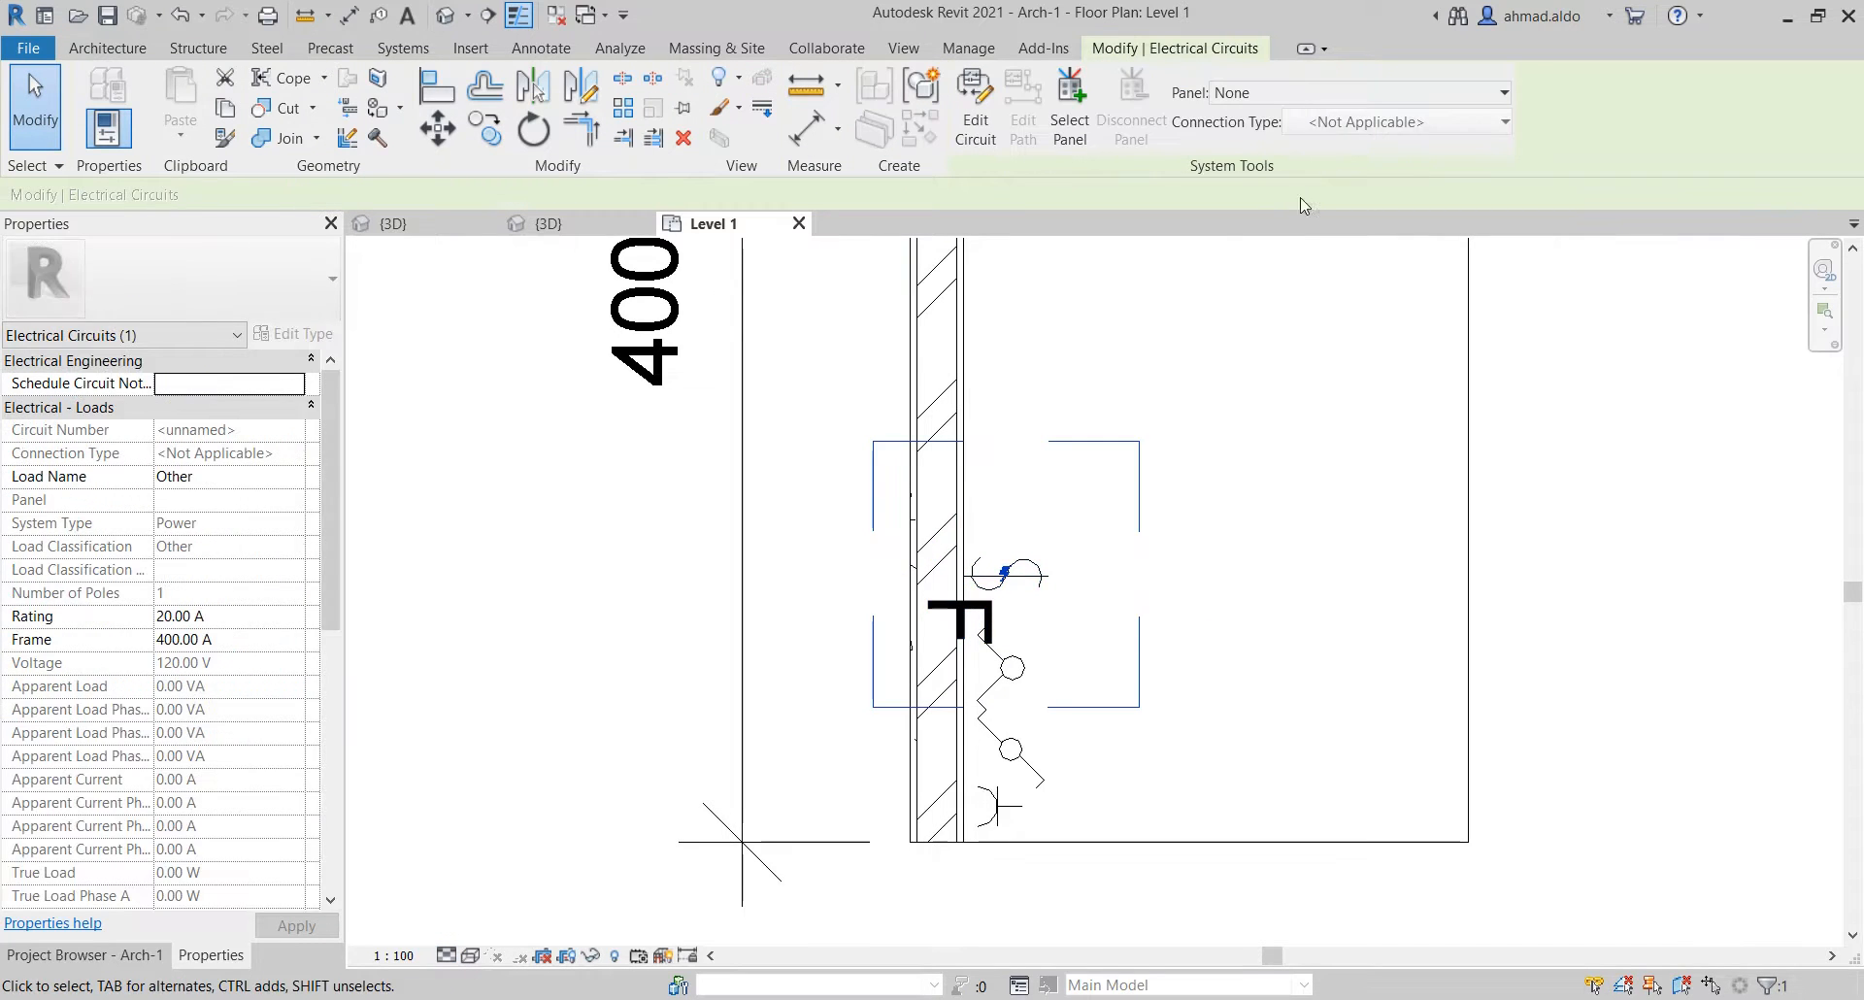
key(Escape)
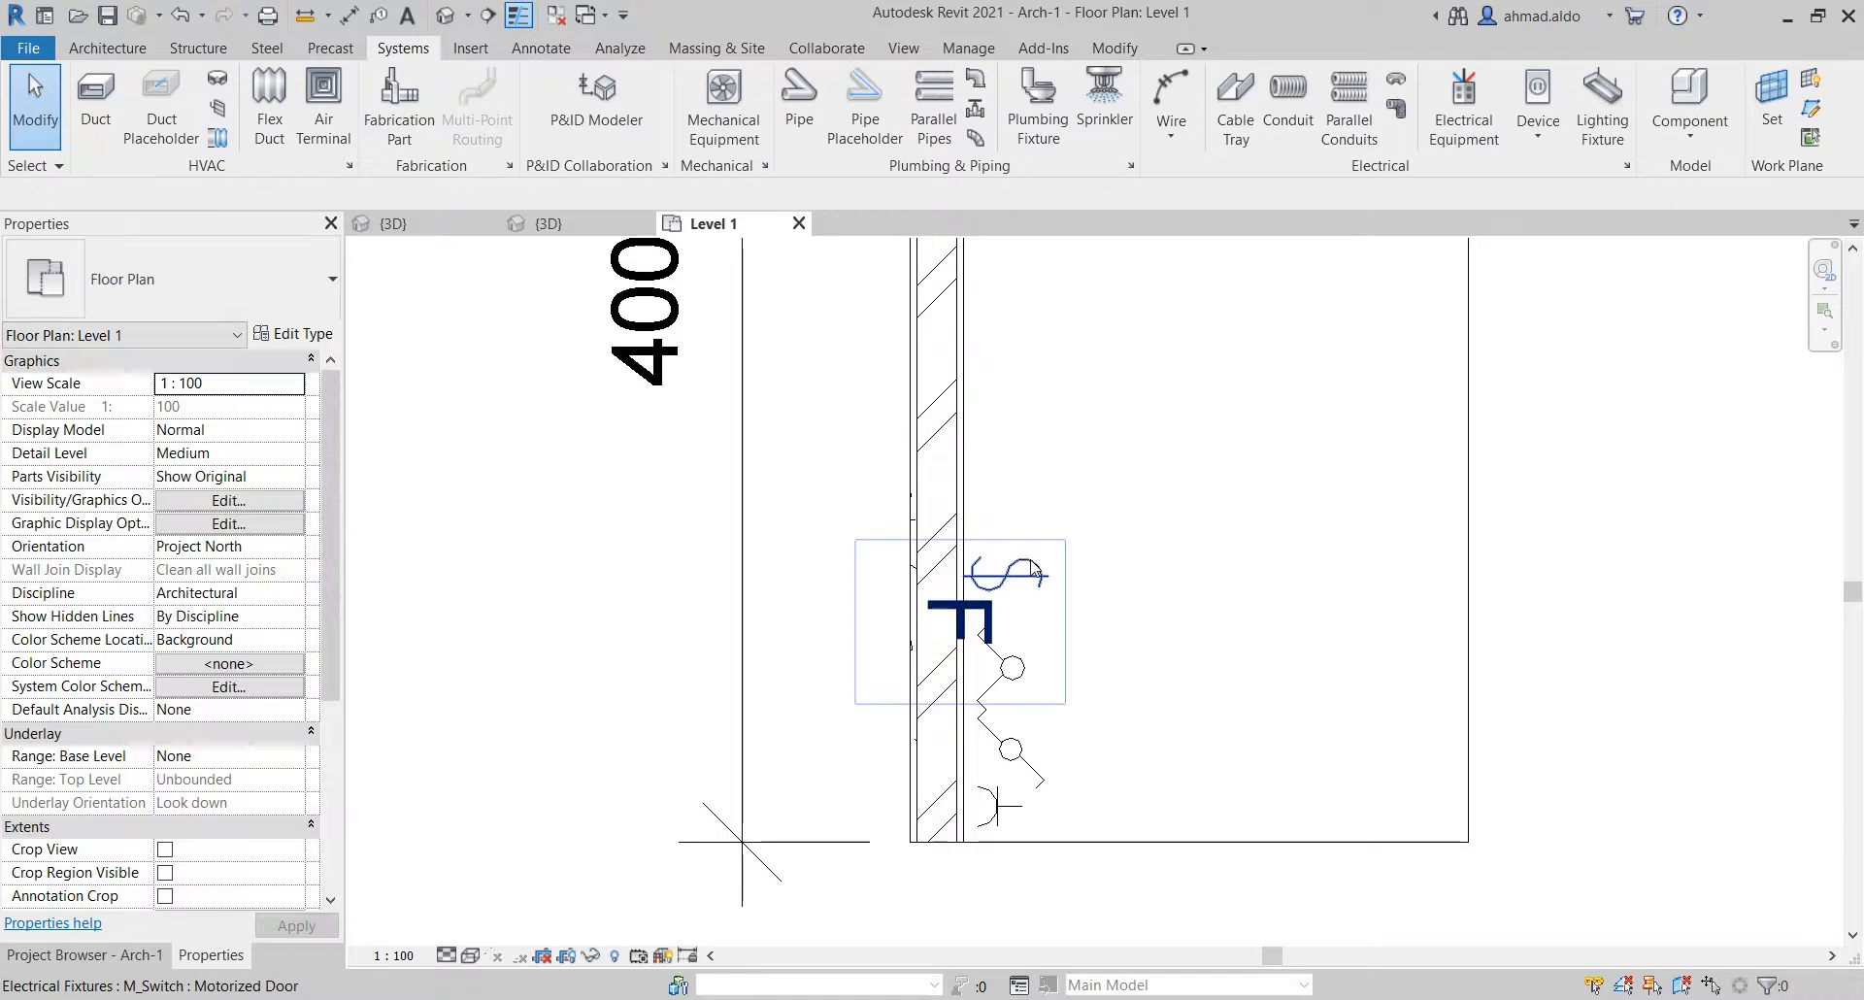
Delete the M_Switch device from the wall and dismiss the warning
click(1026, 570)
key(Delete)
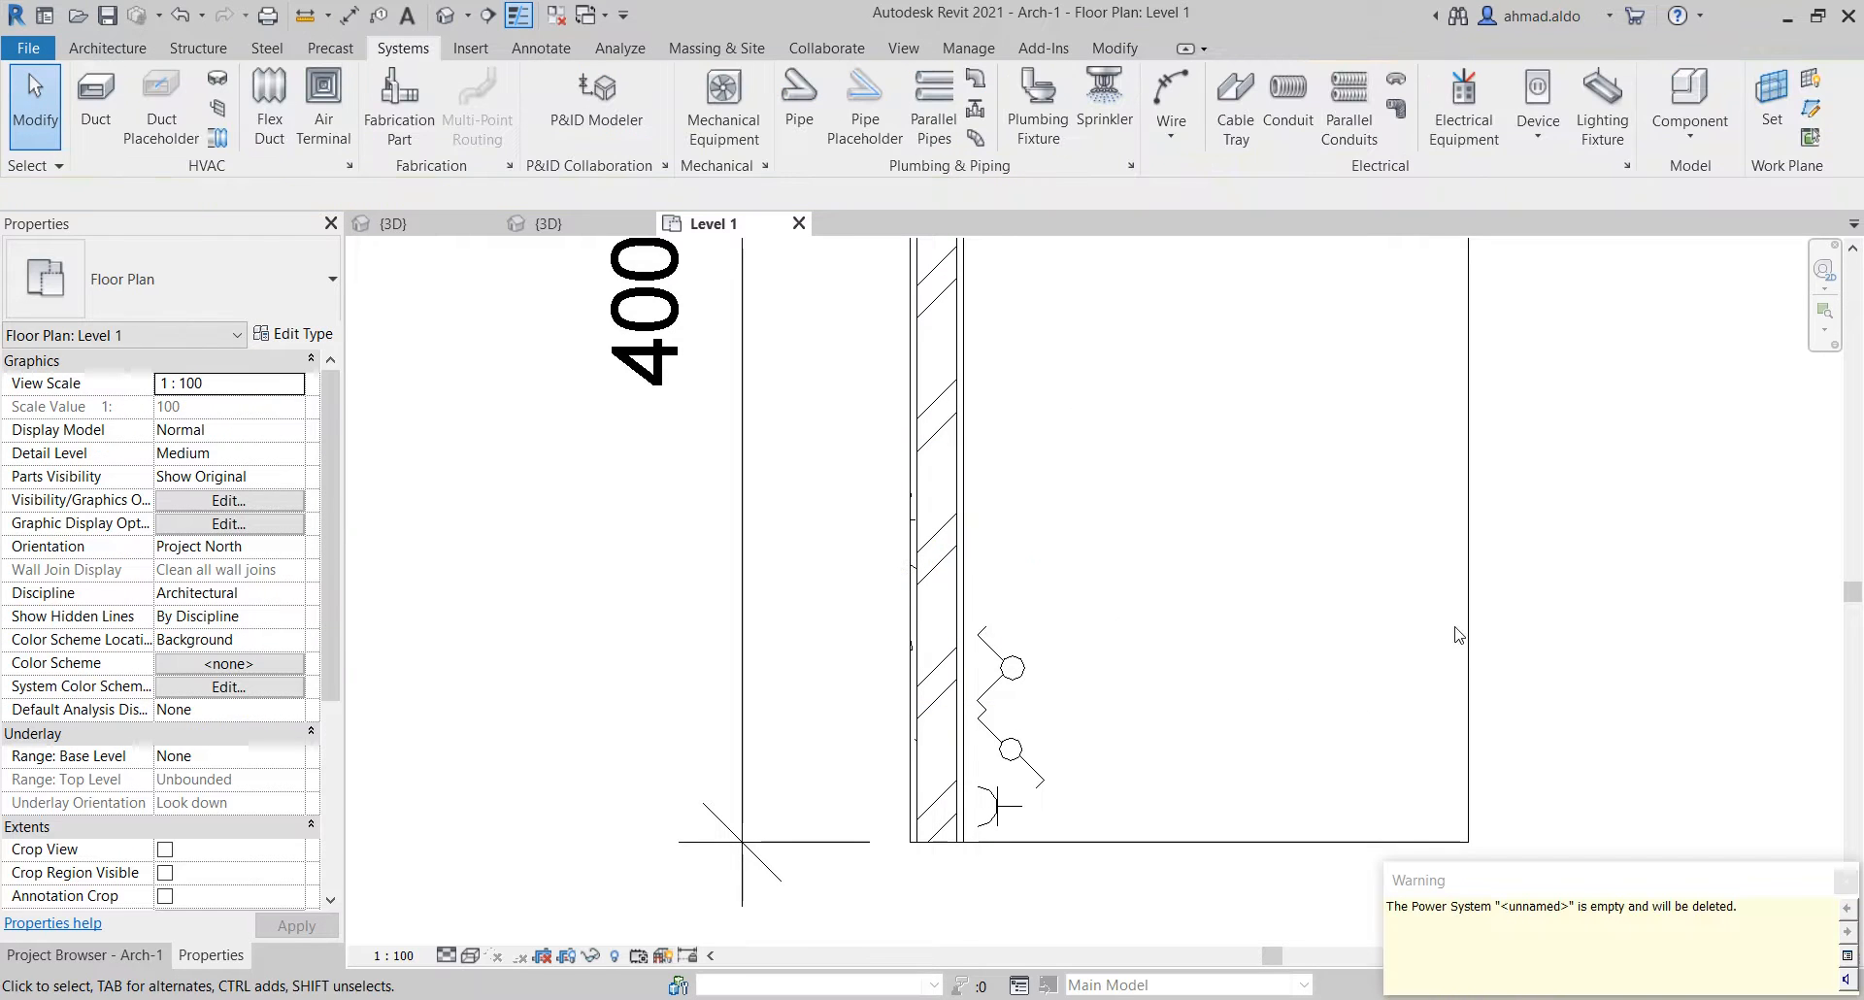
click(1847, 881)
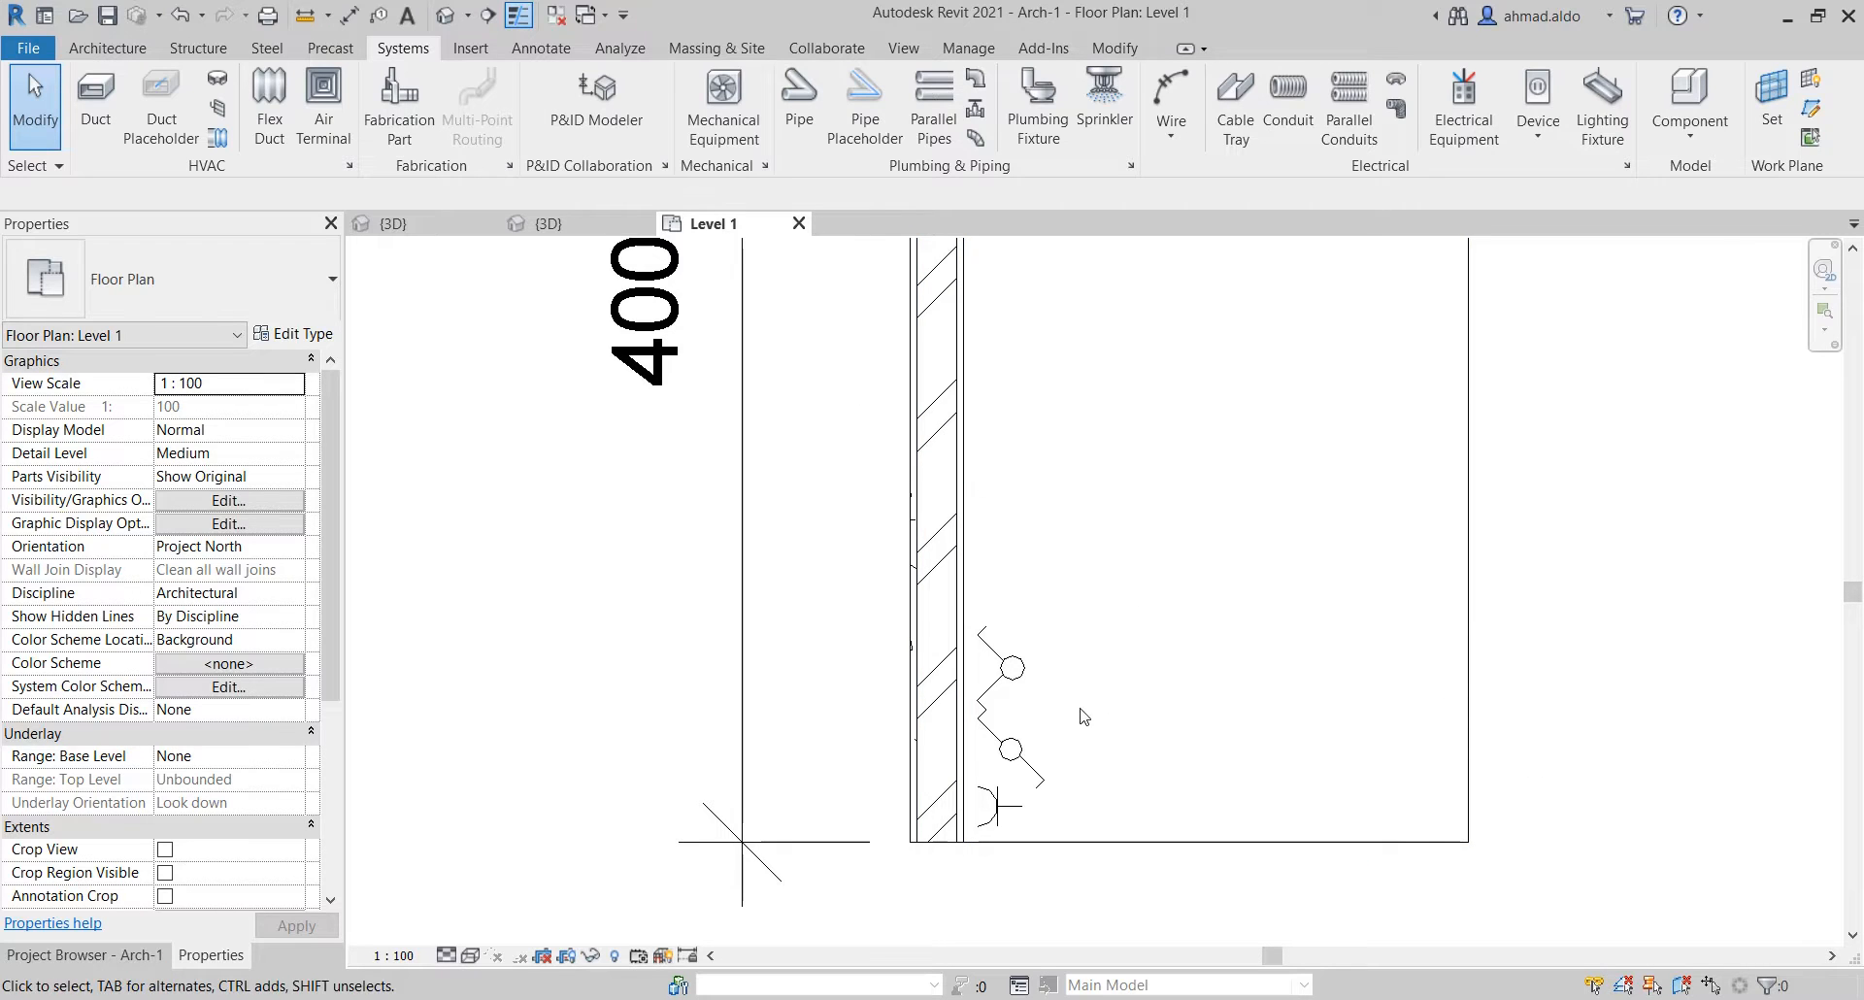
Open the SCHUKO socket's family on the long wall for editing
click(995, 818)
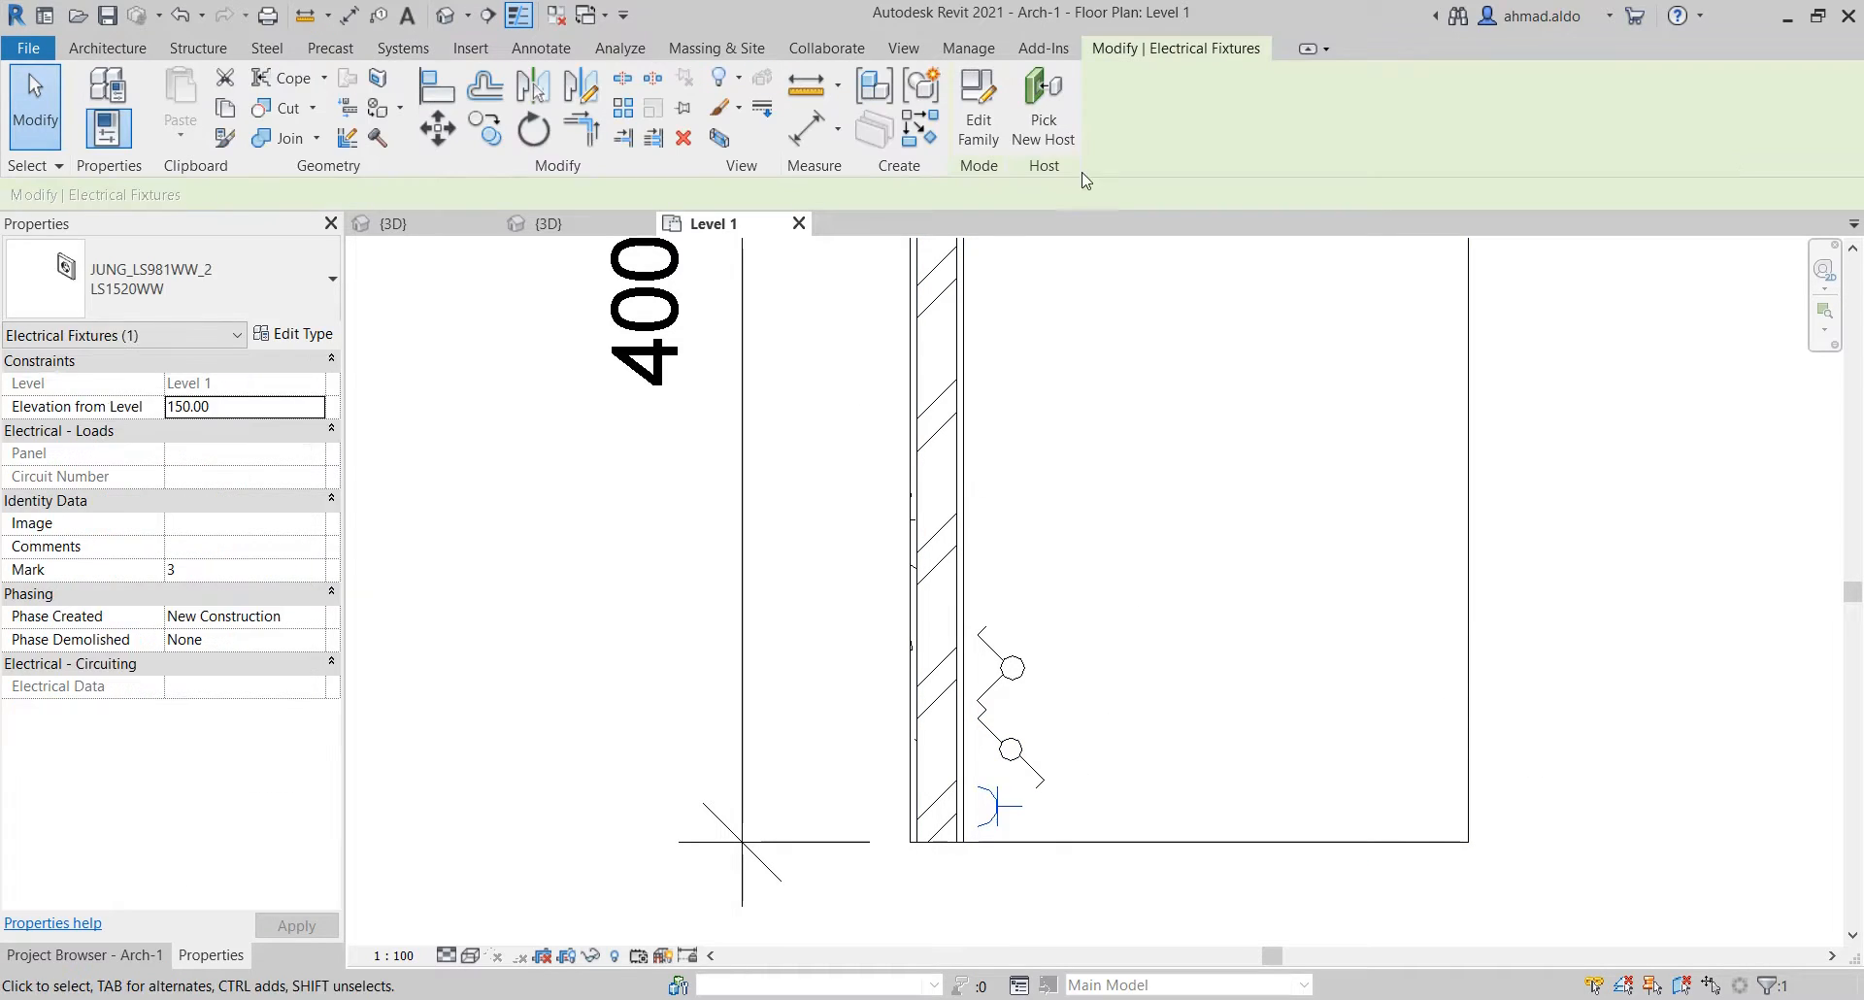
double_click(997, 803)
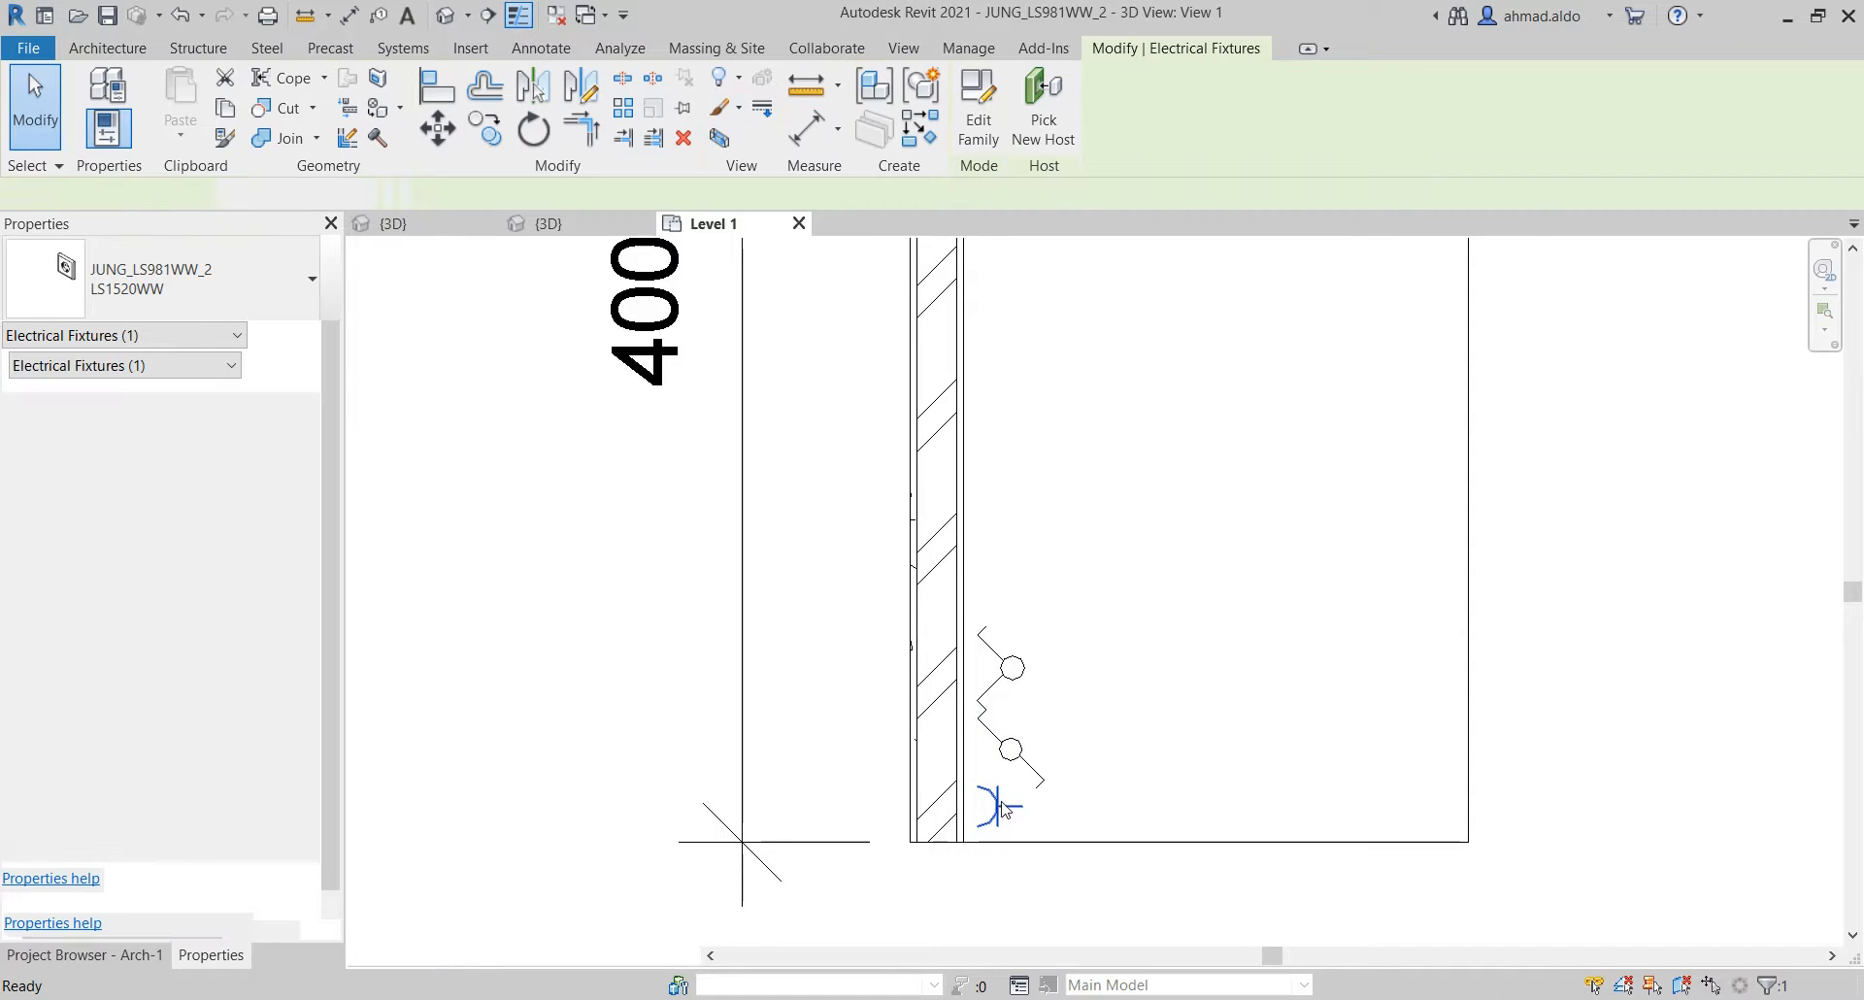
scroll(1168, 483, down, 3)
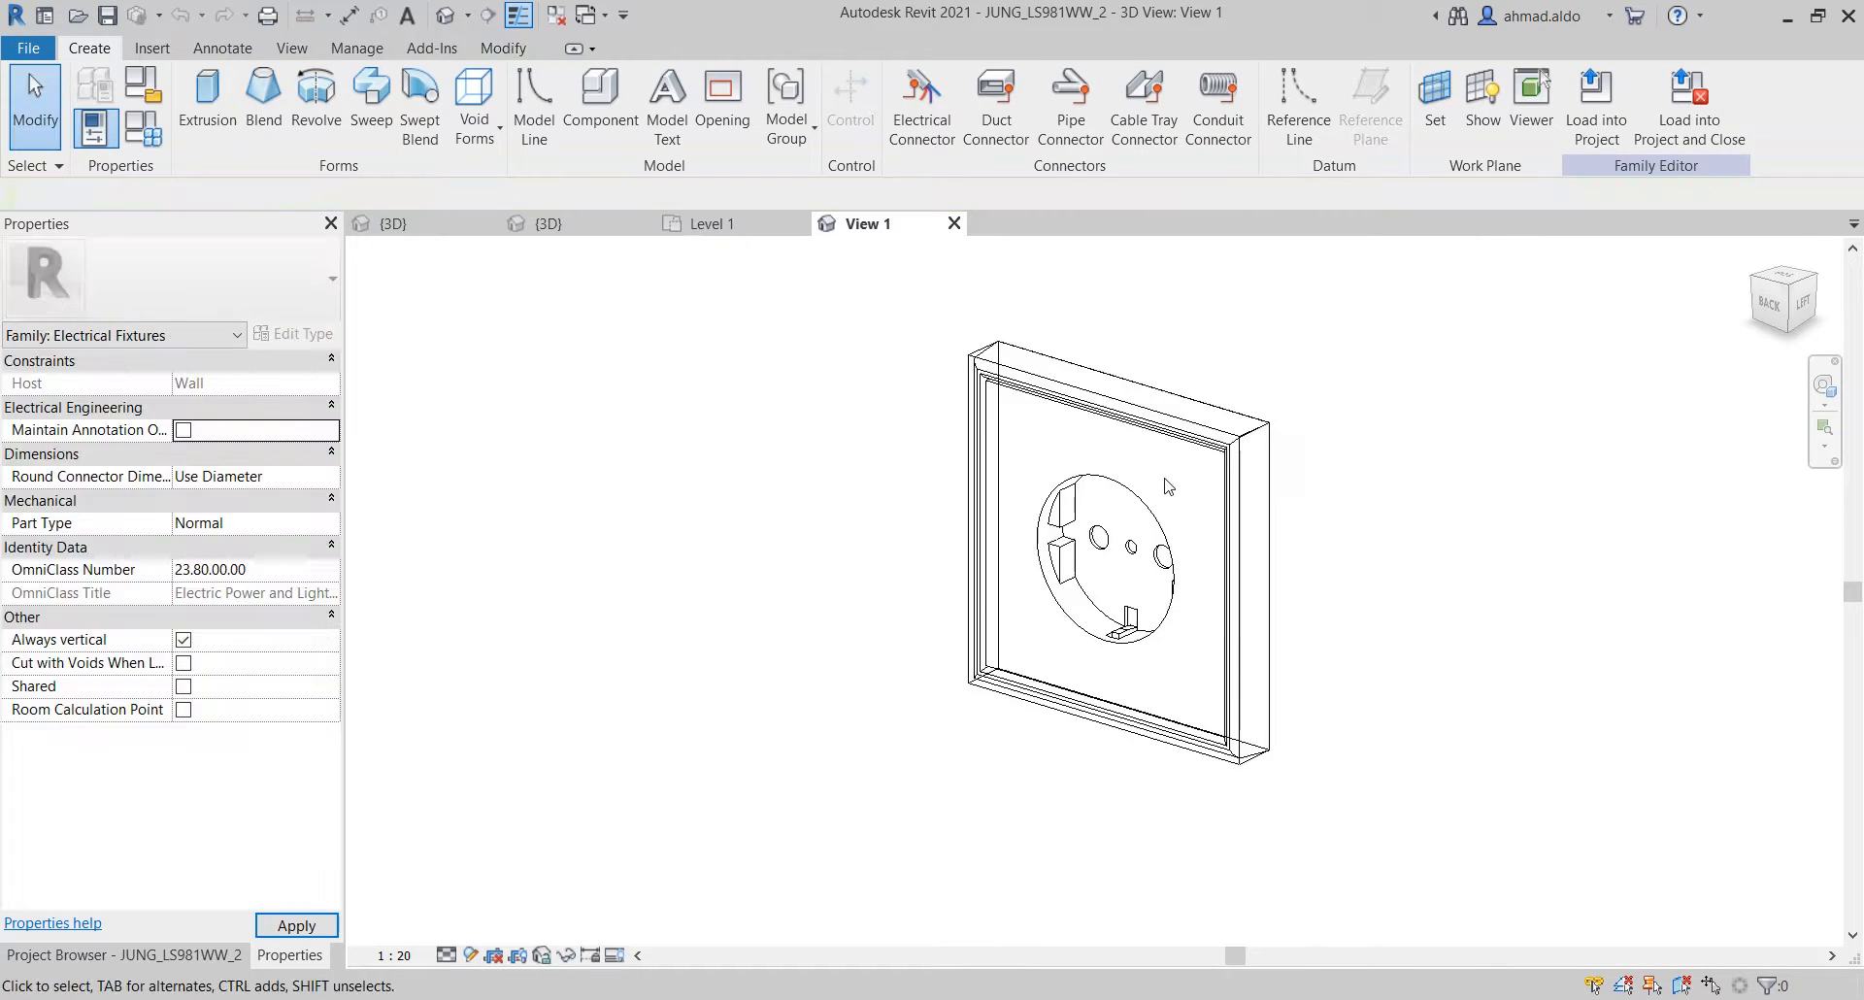
Place a Power - Unbalanced electrical connector on the face of the small circle at the socket's centre and end the placement
scroll(1168, 481, up, 1)
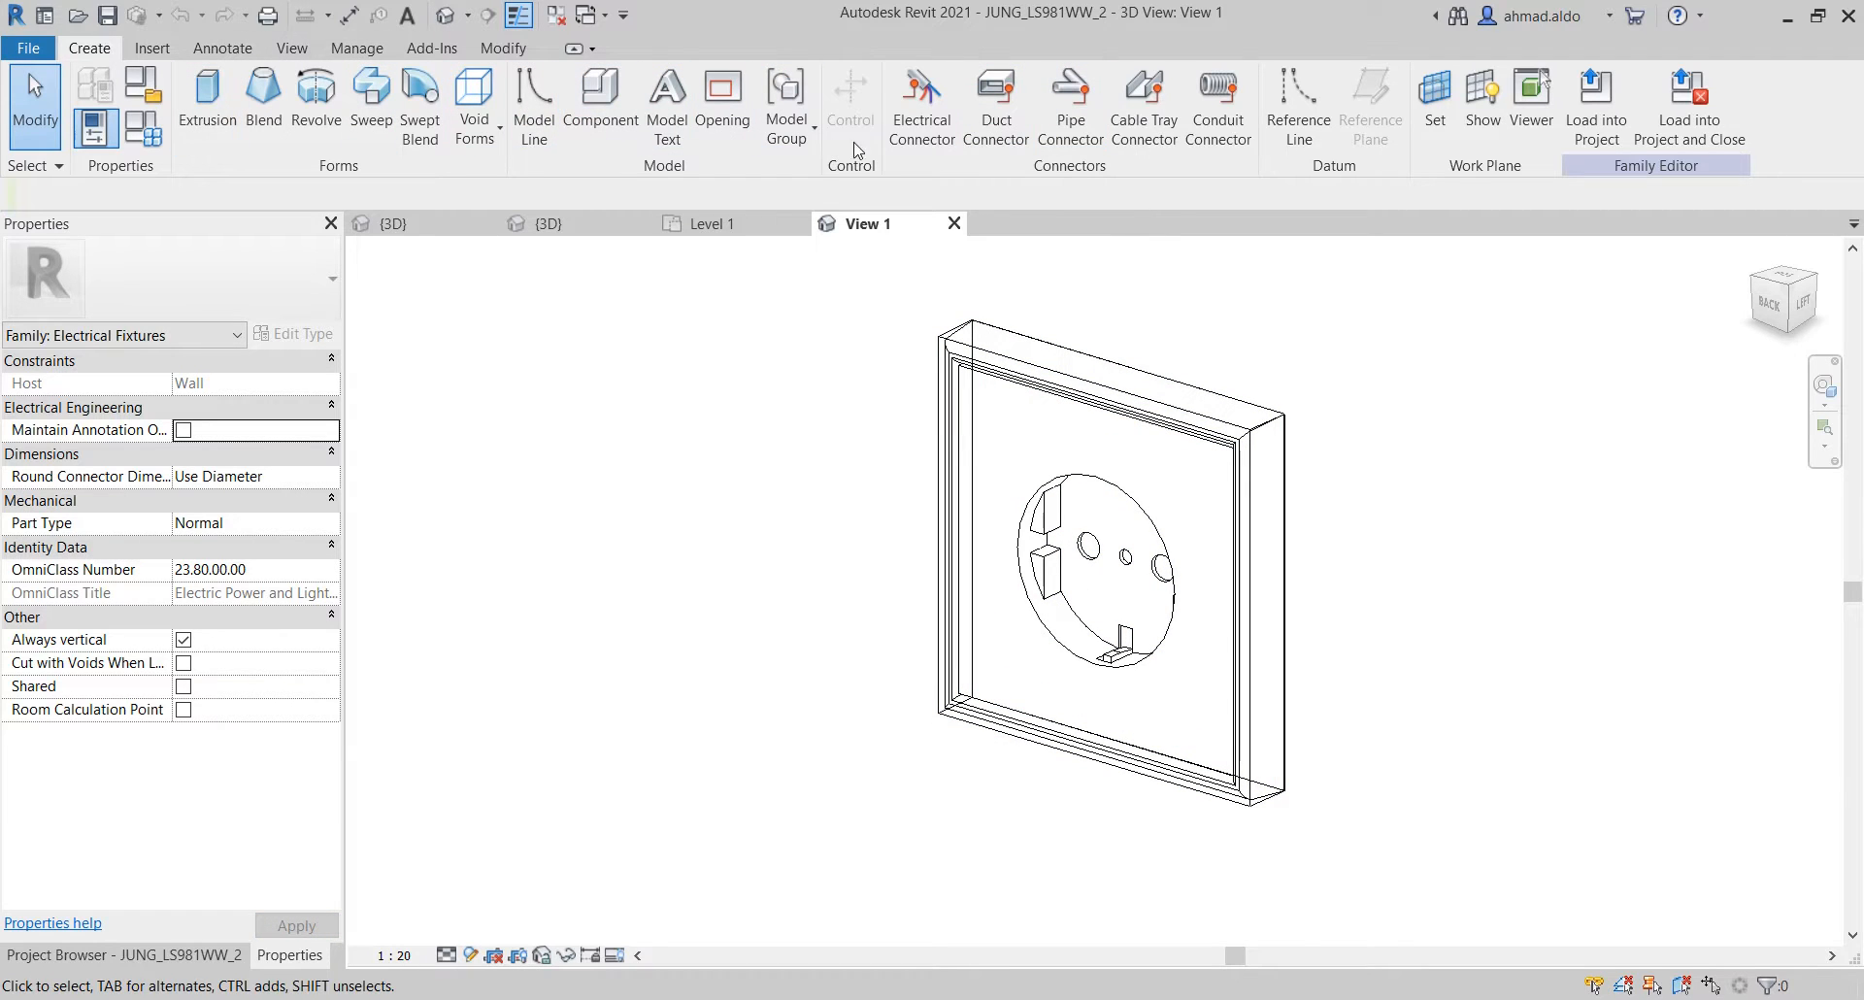
click(932, 137)
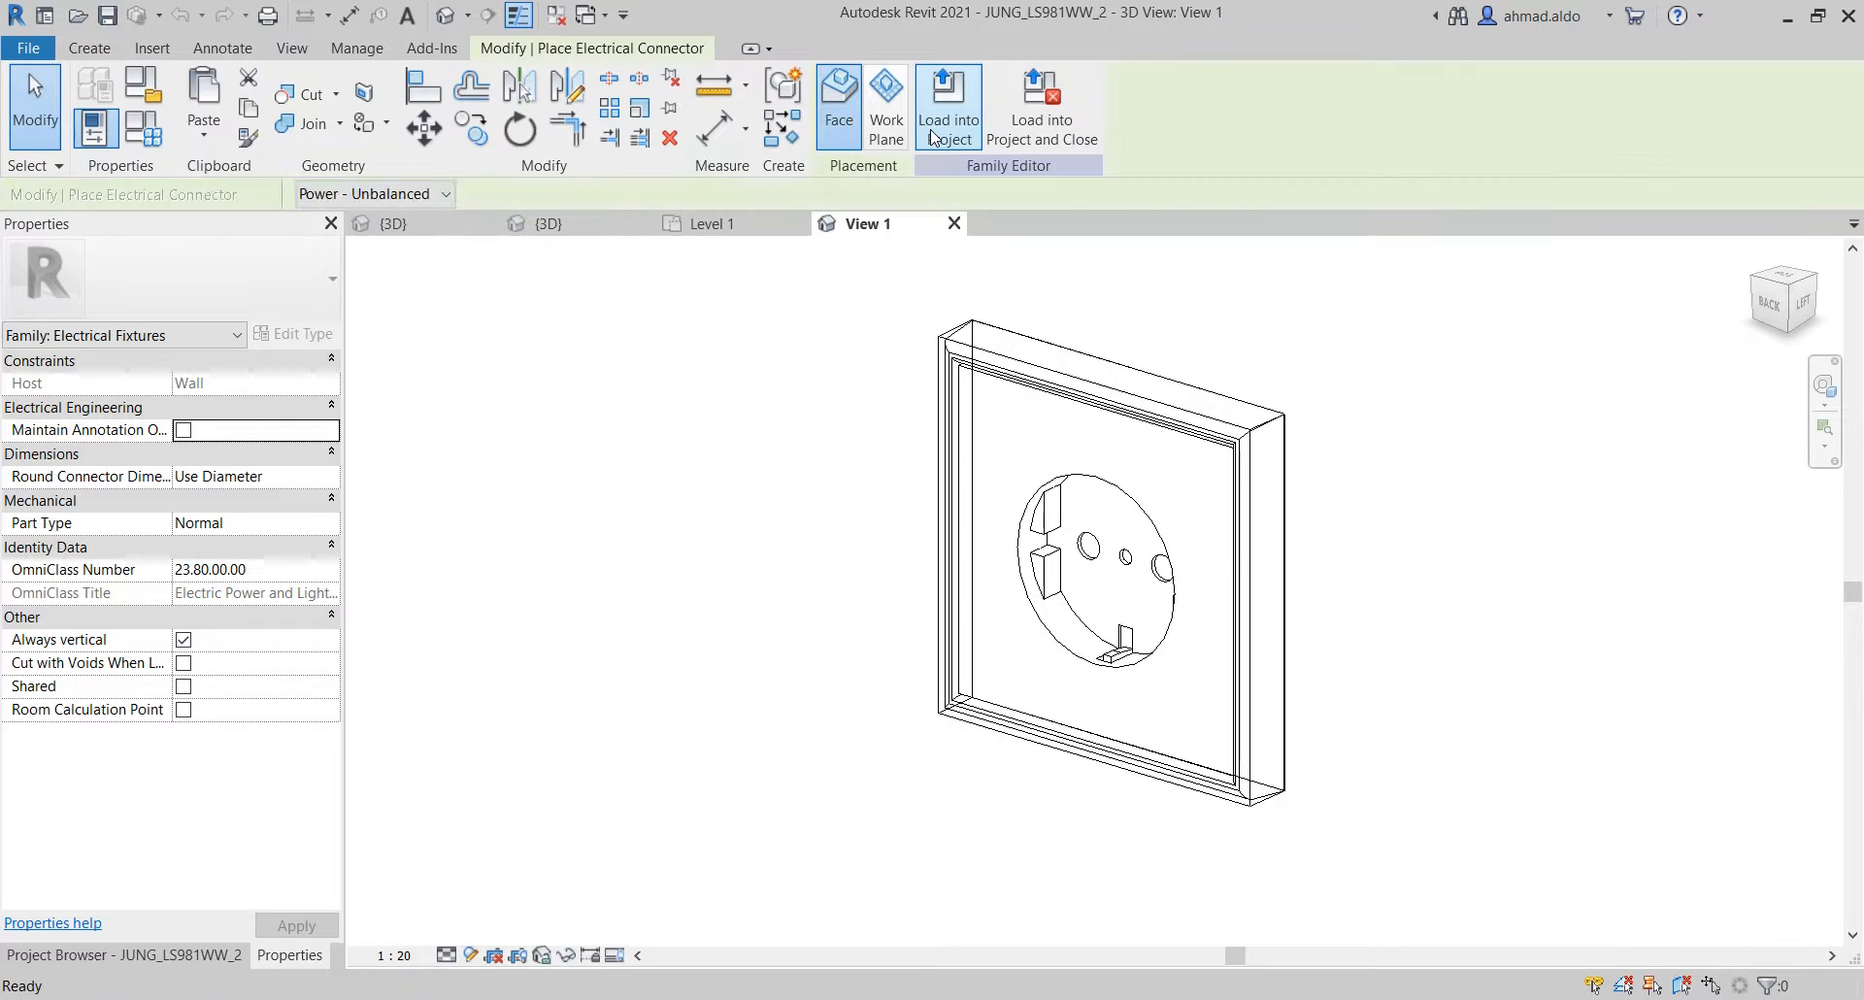
shift+middle_drag(1146, 447, 912, 437)
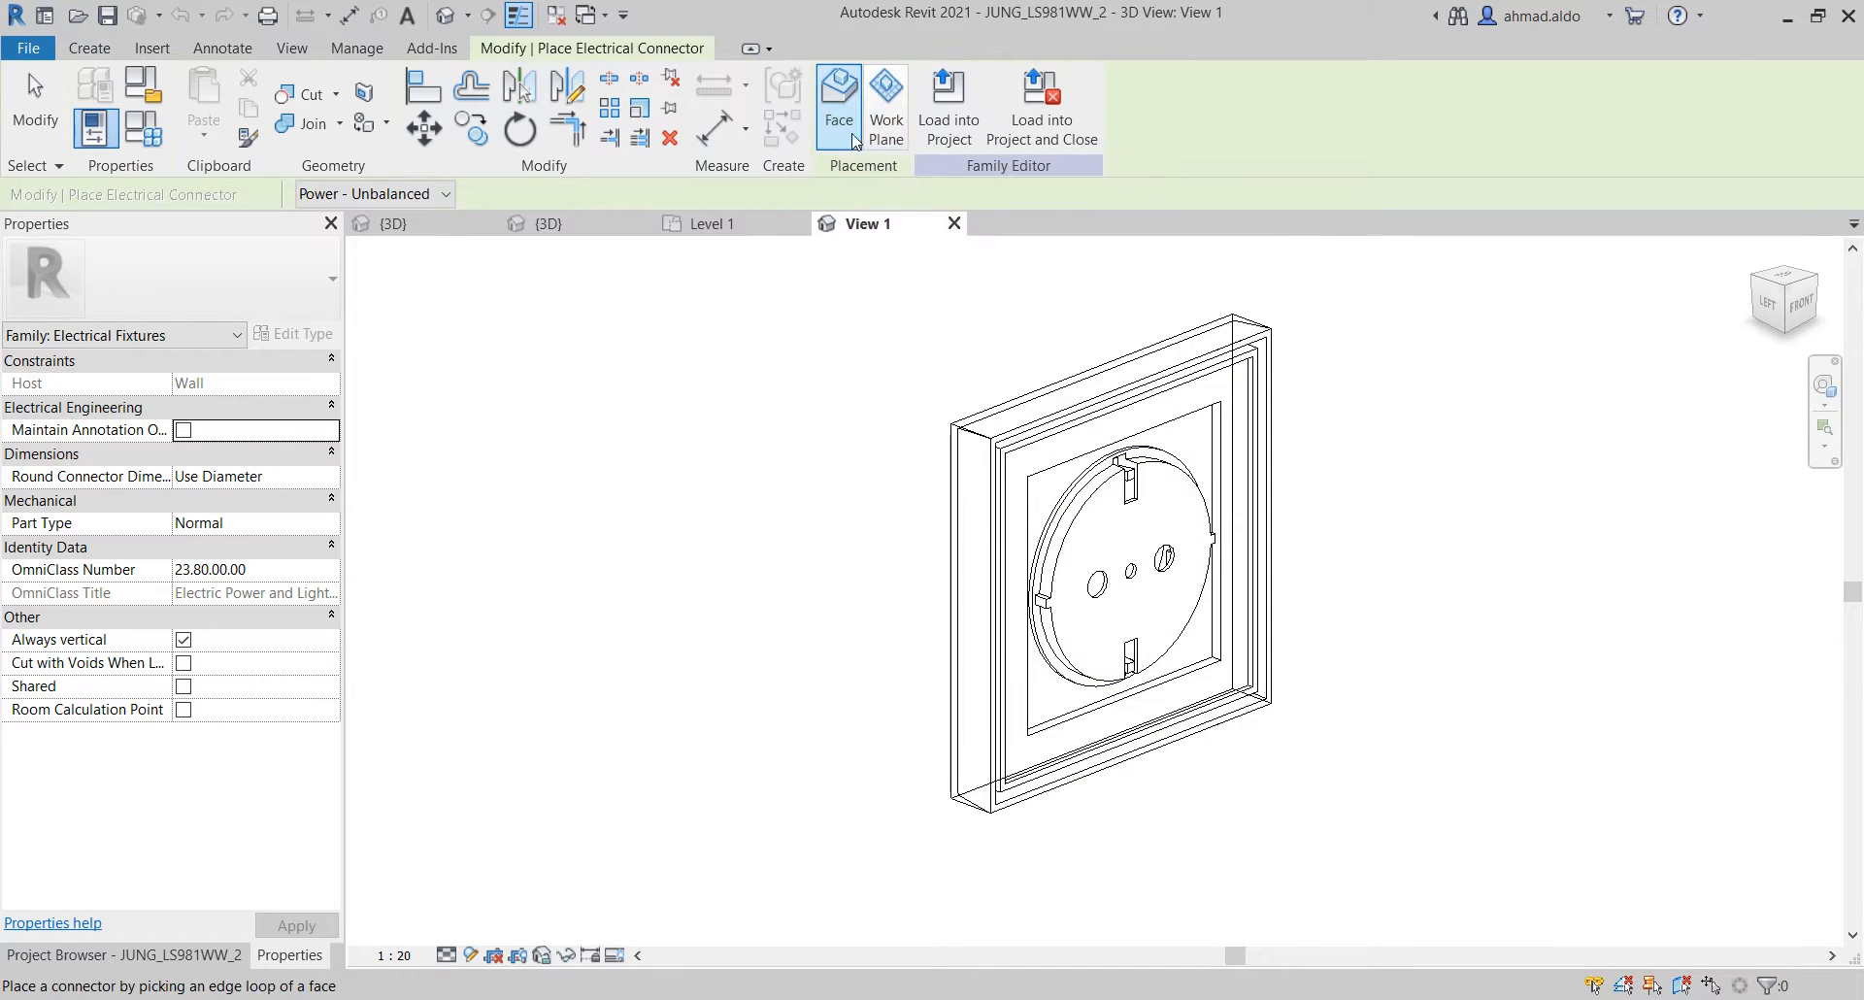
scroll(1083, 594, up, 2)
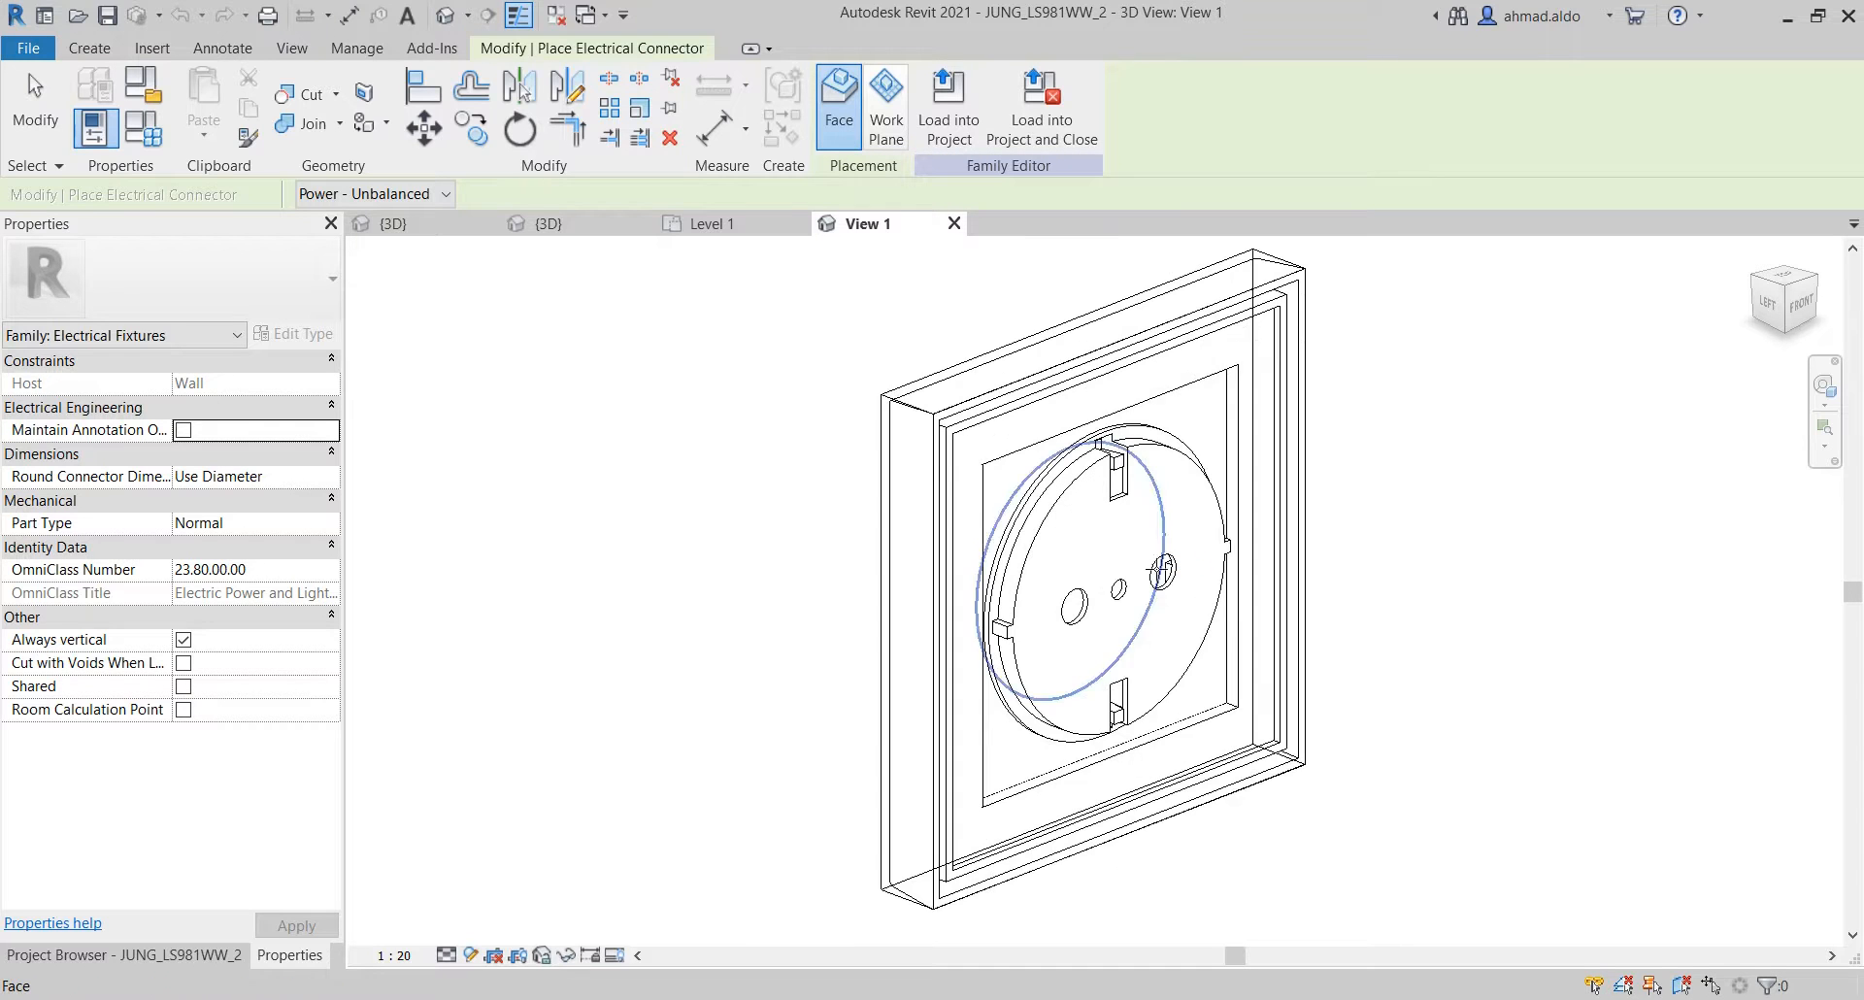
scroll(1132, 597, up, 2)
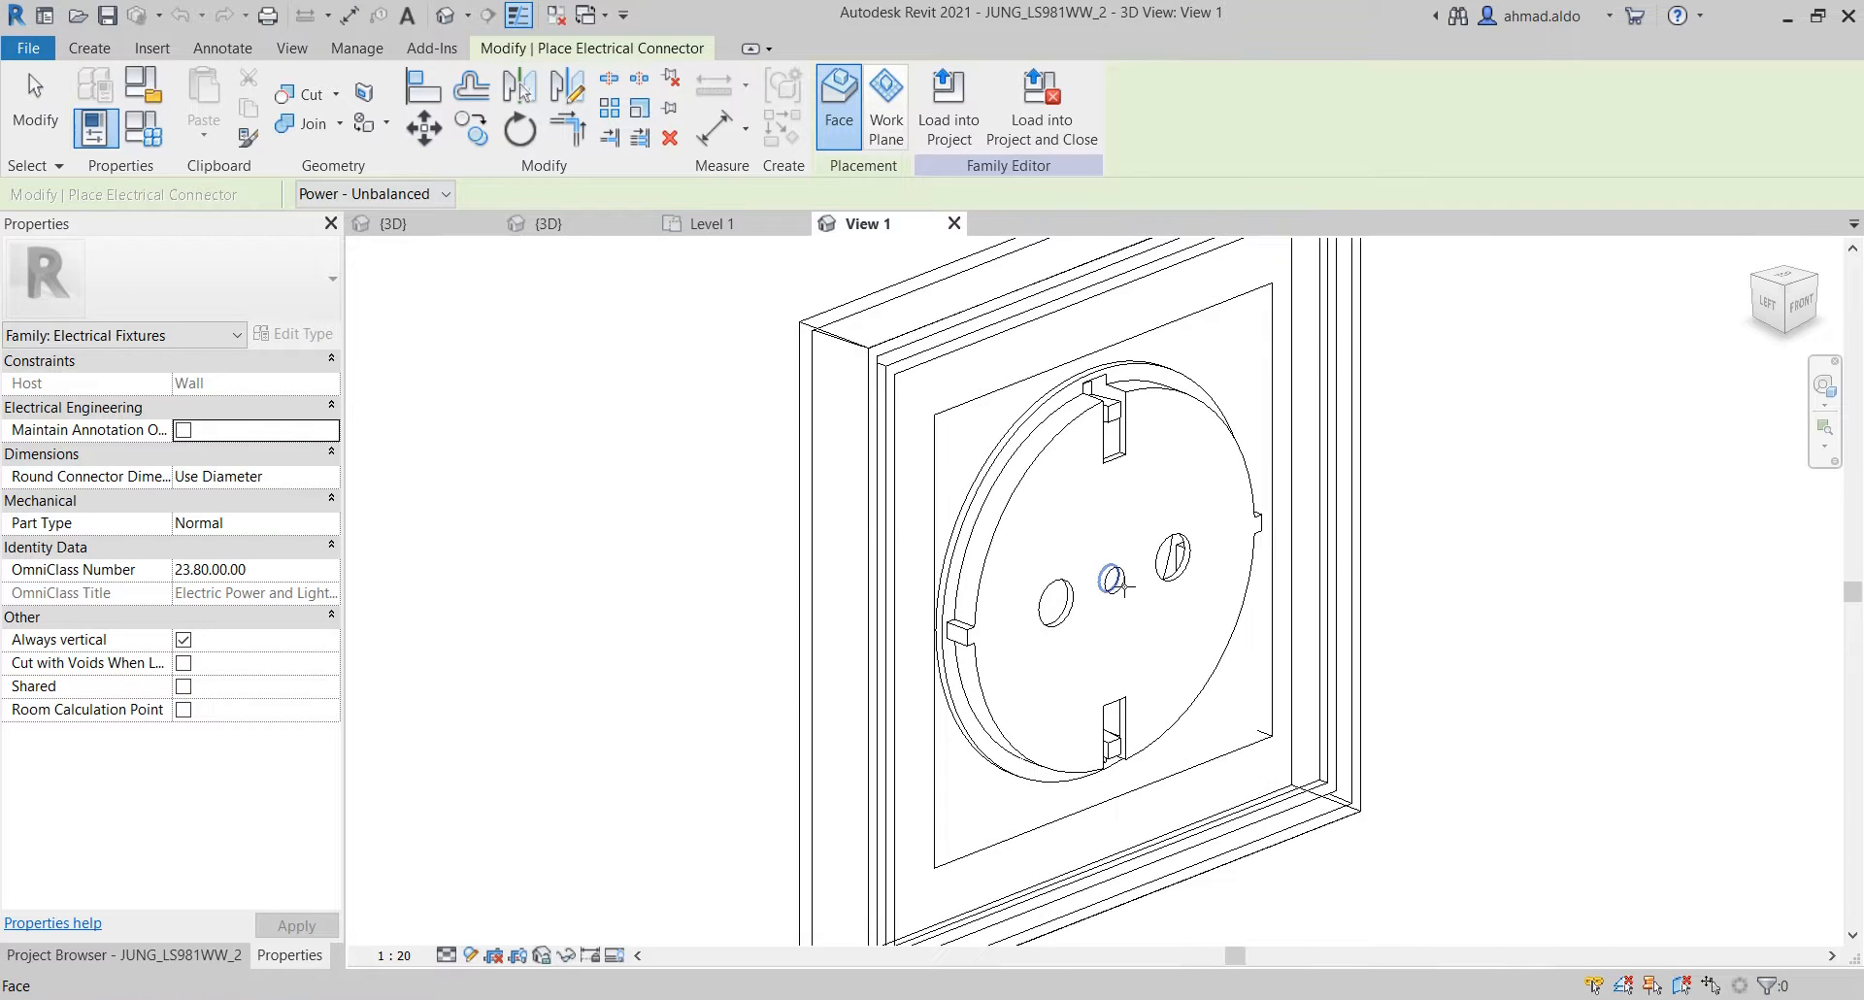
key(Escape)
key(Escape)
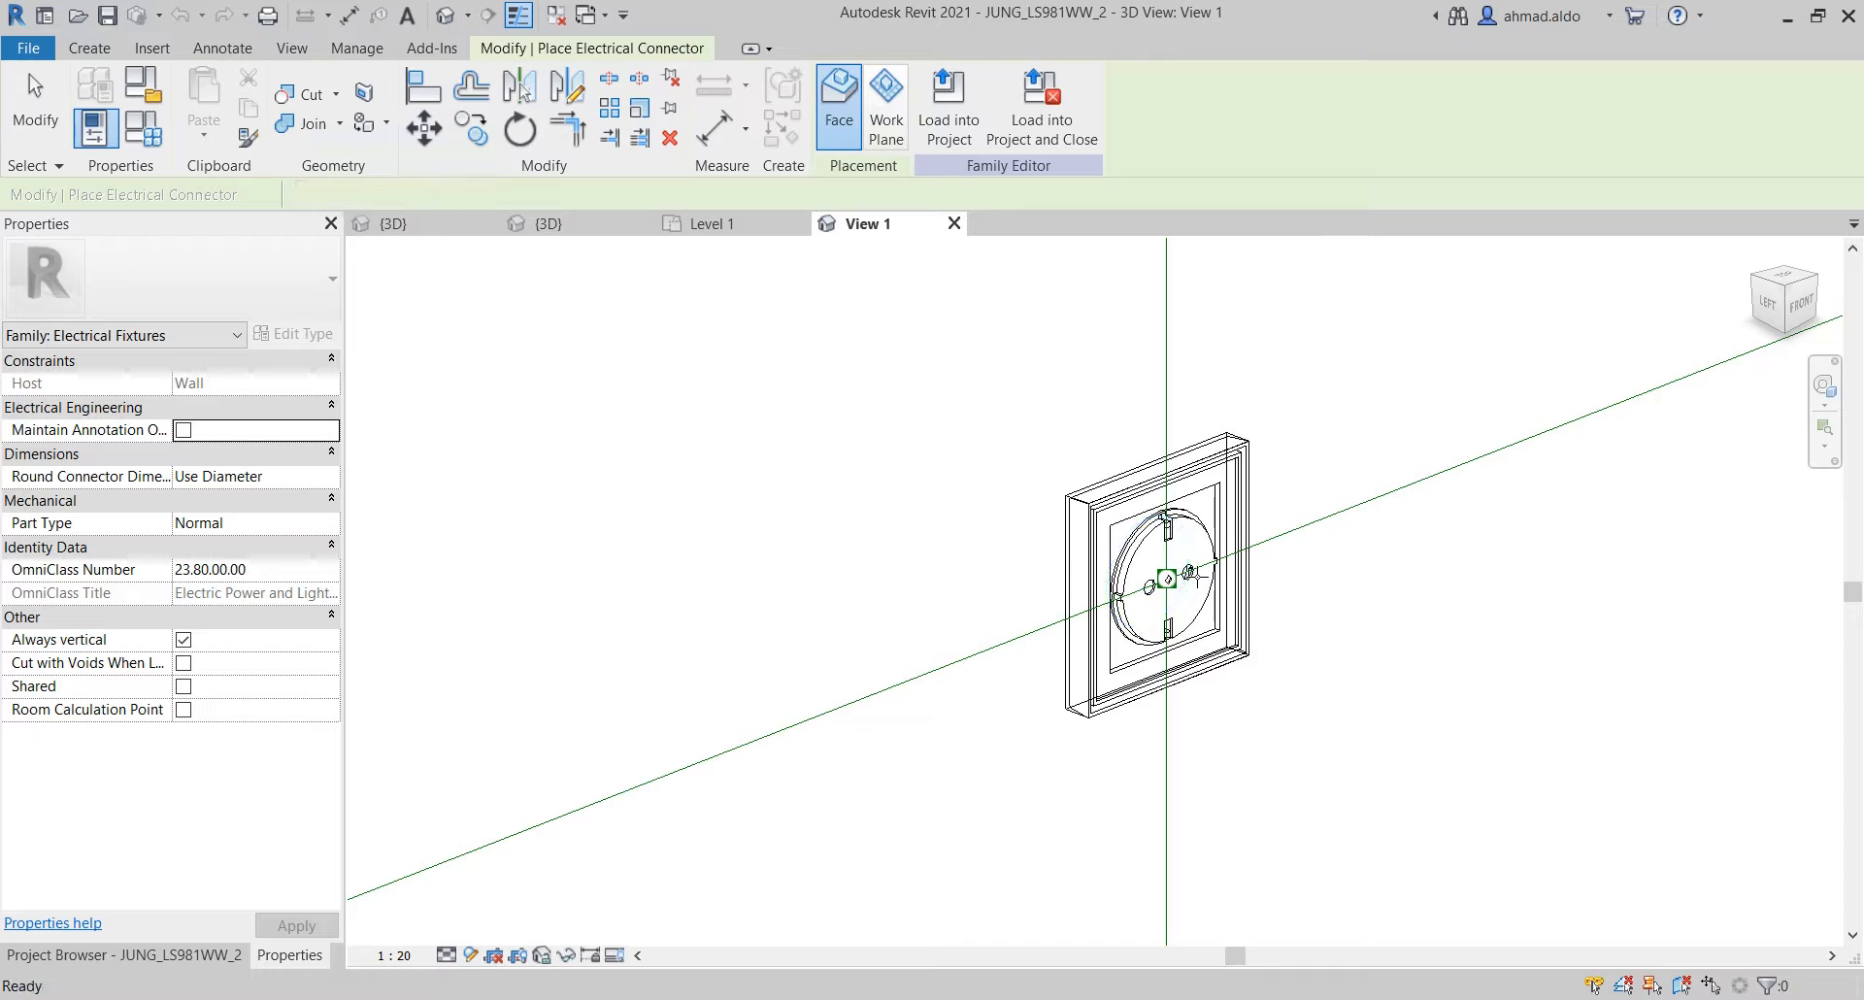
Load the edited socket family into Arch-1.rvt only, replacing the version already in the project
shift+middle_drag(1196, 576, 1377, 570)
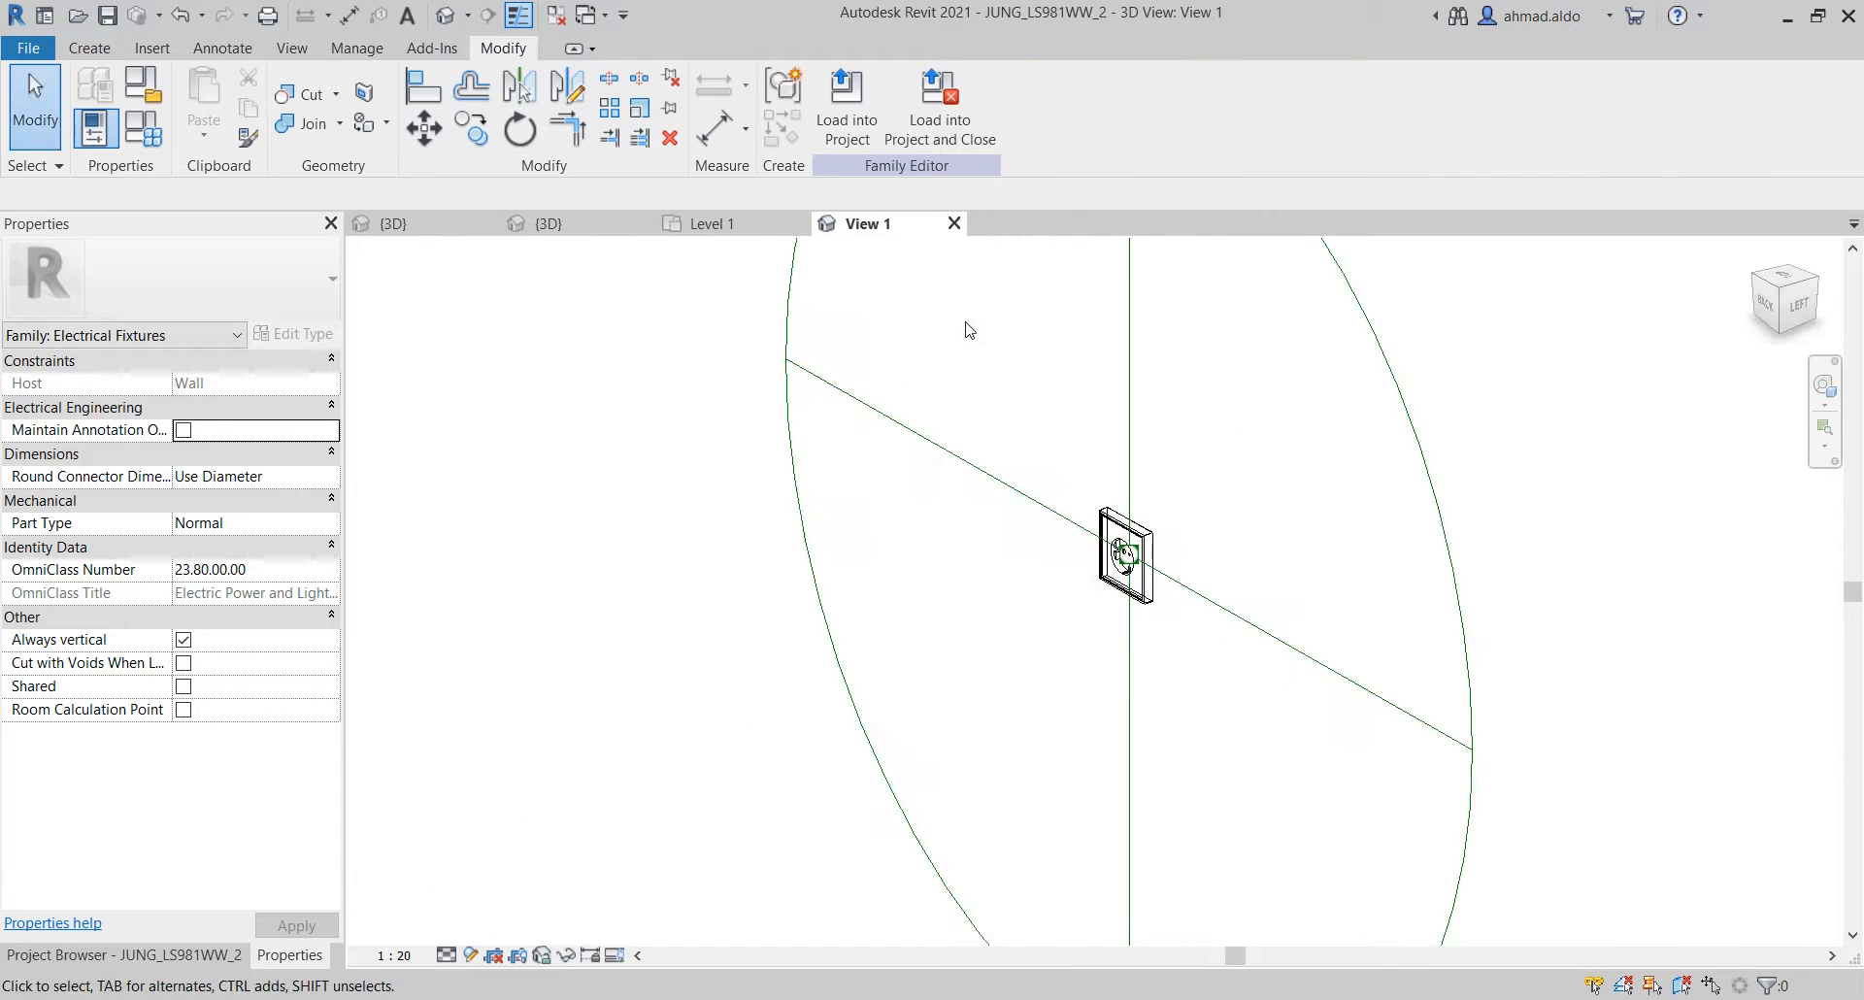
click(856, 133)
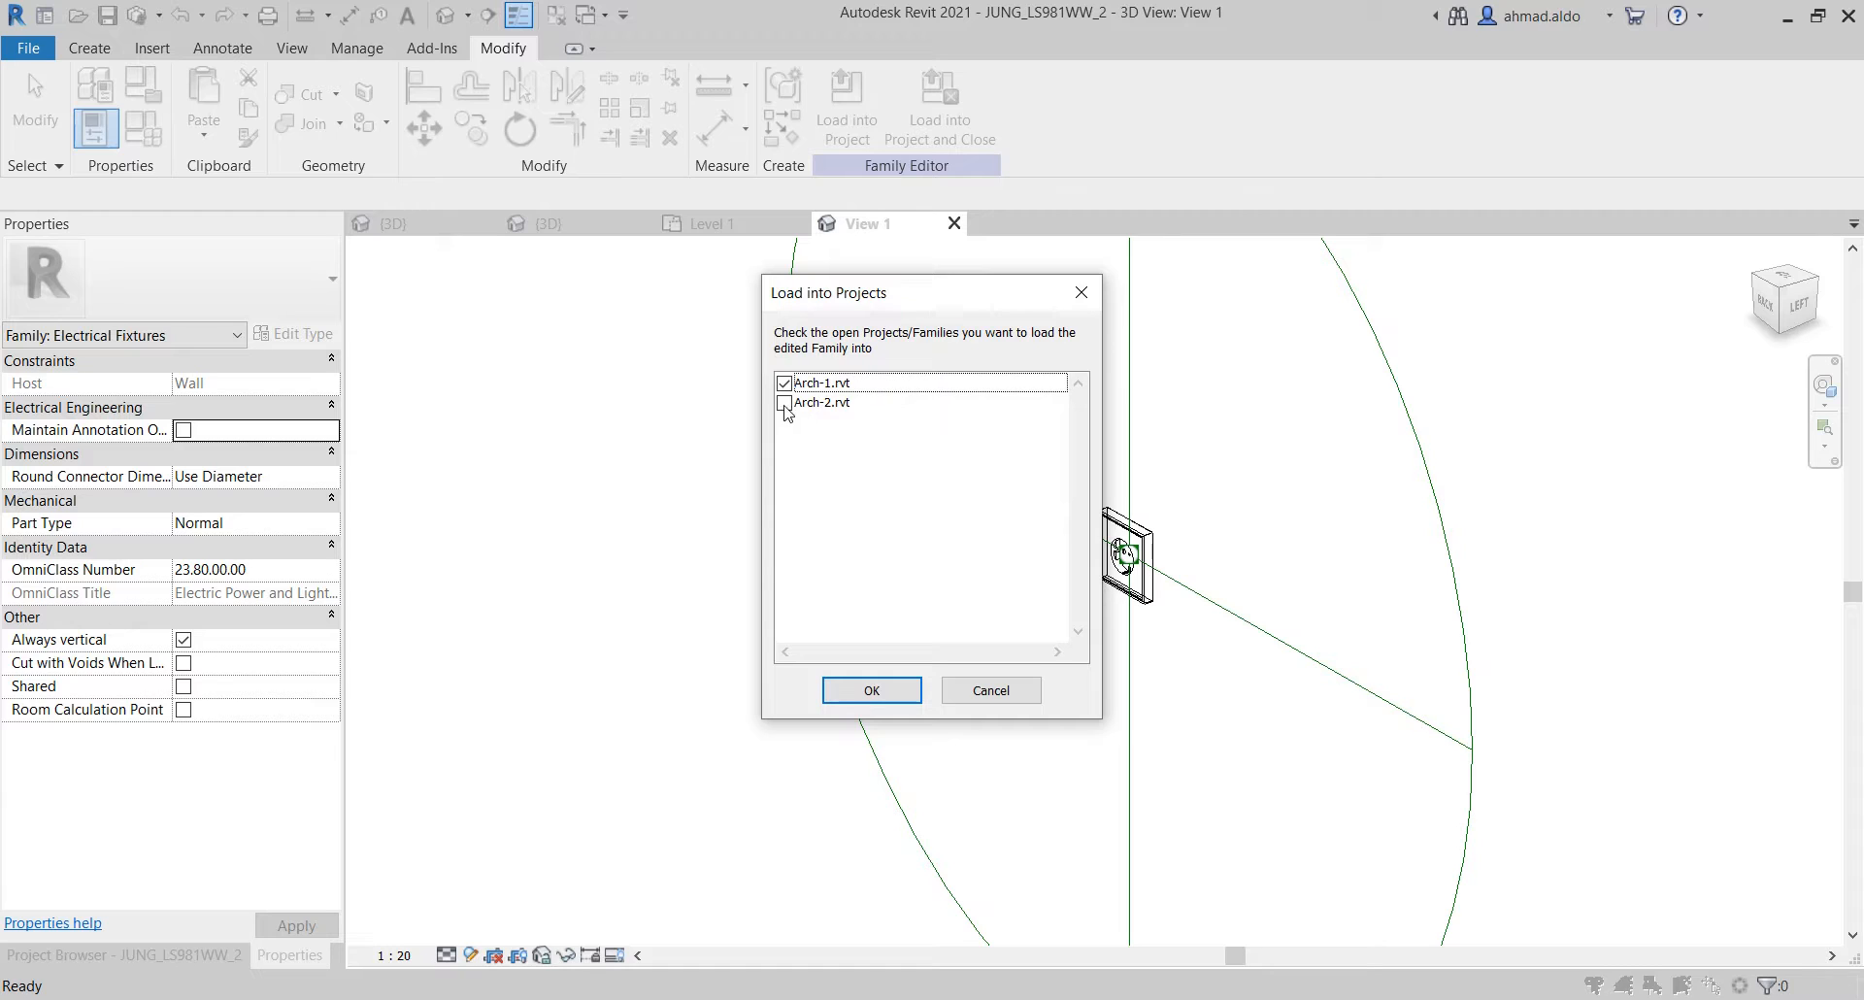
click(821, 402)
click(824, 385)
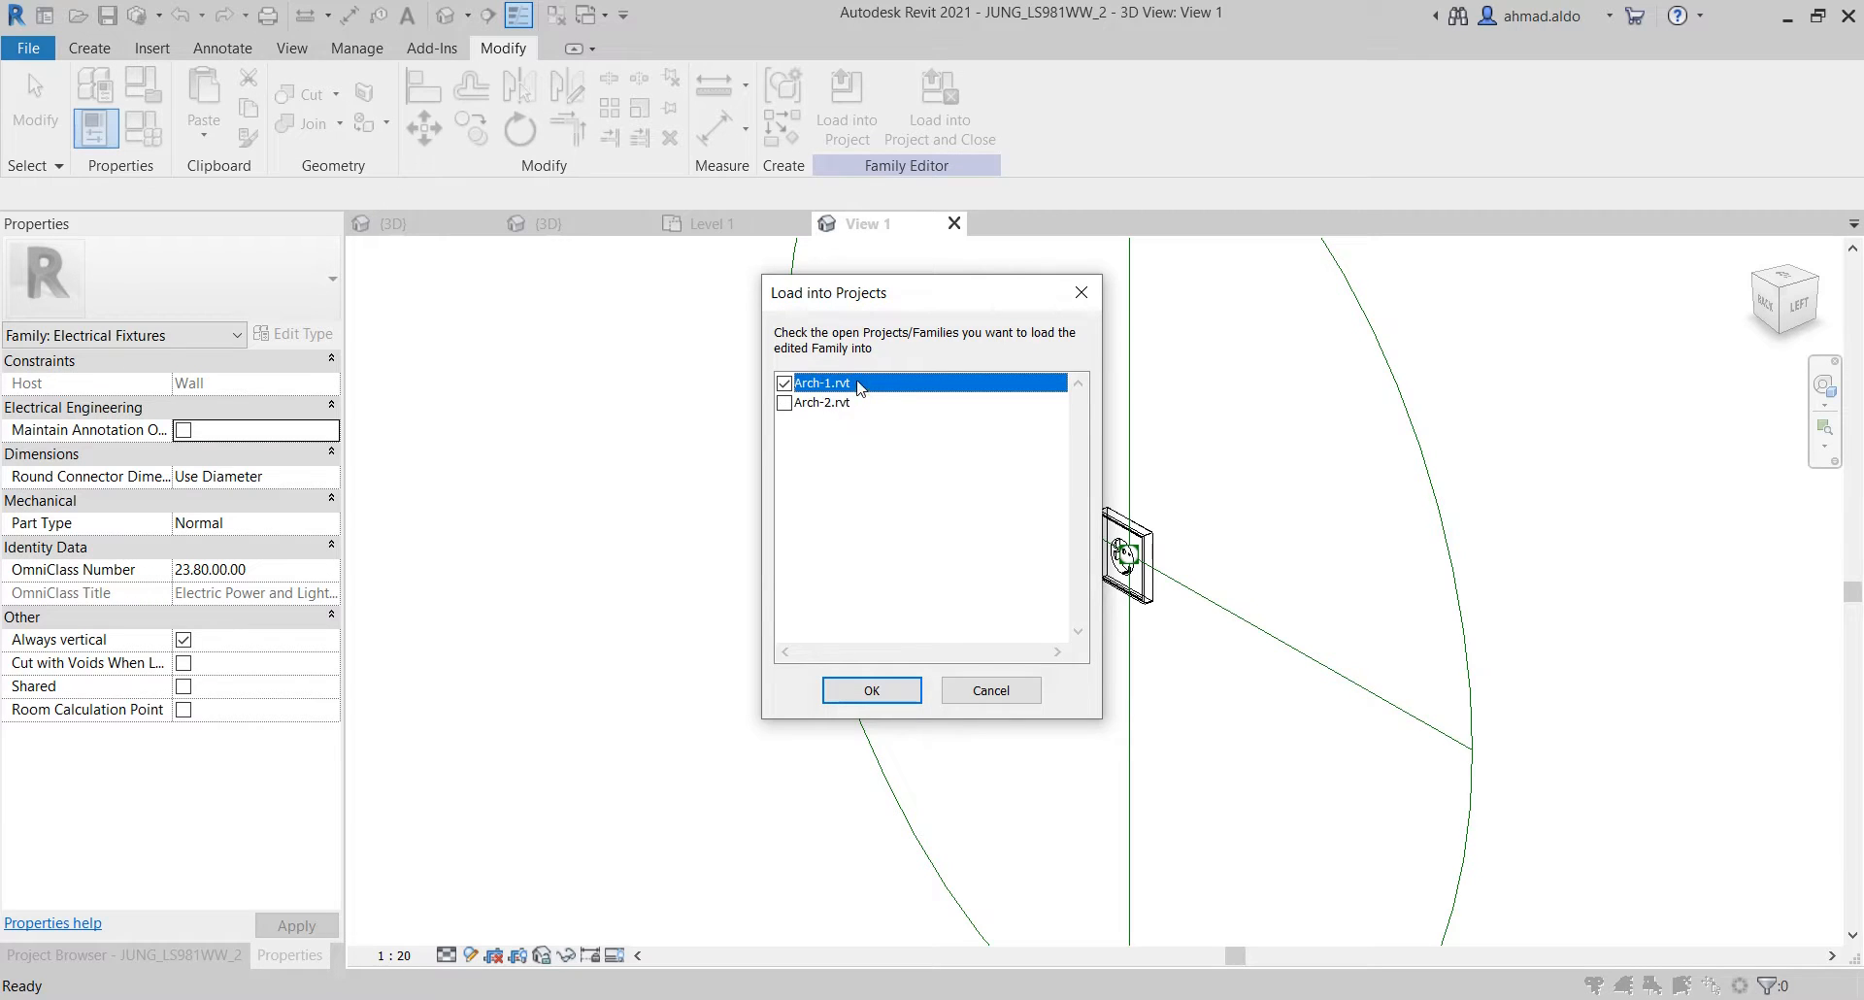
click(895, 698)
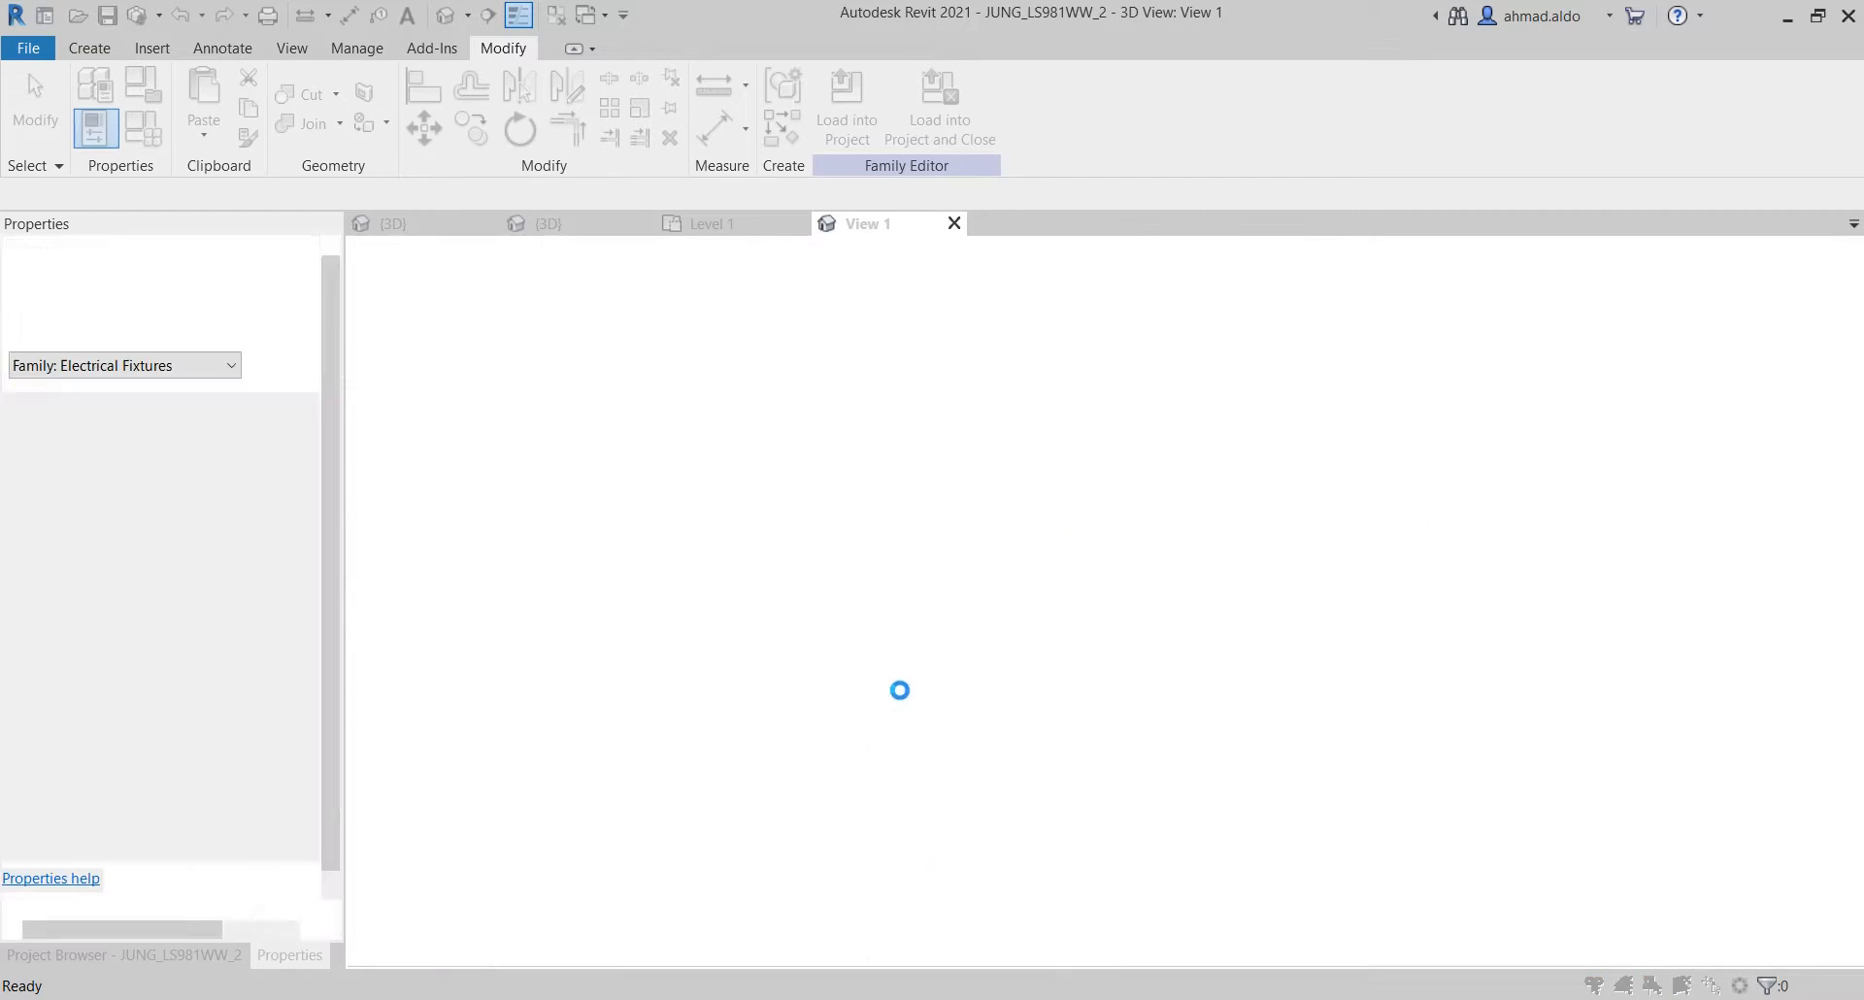
click(974, 472)
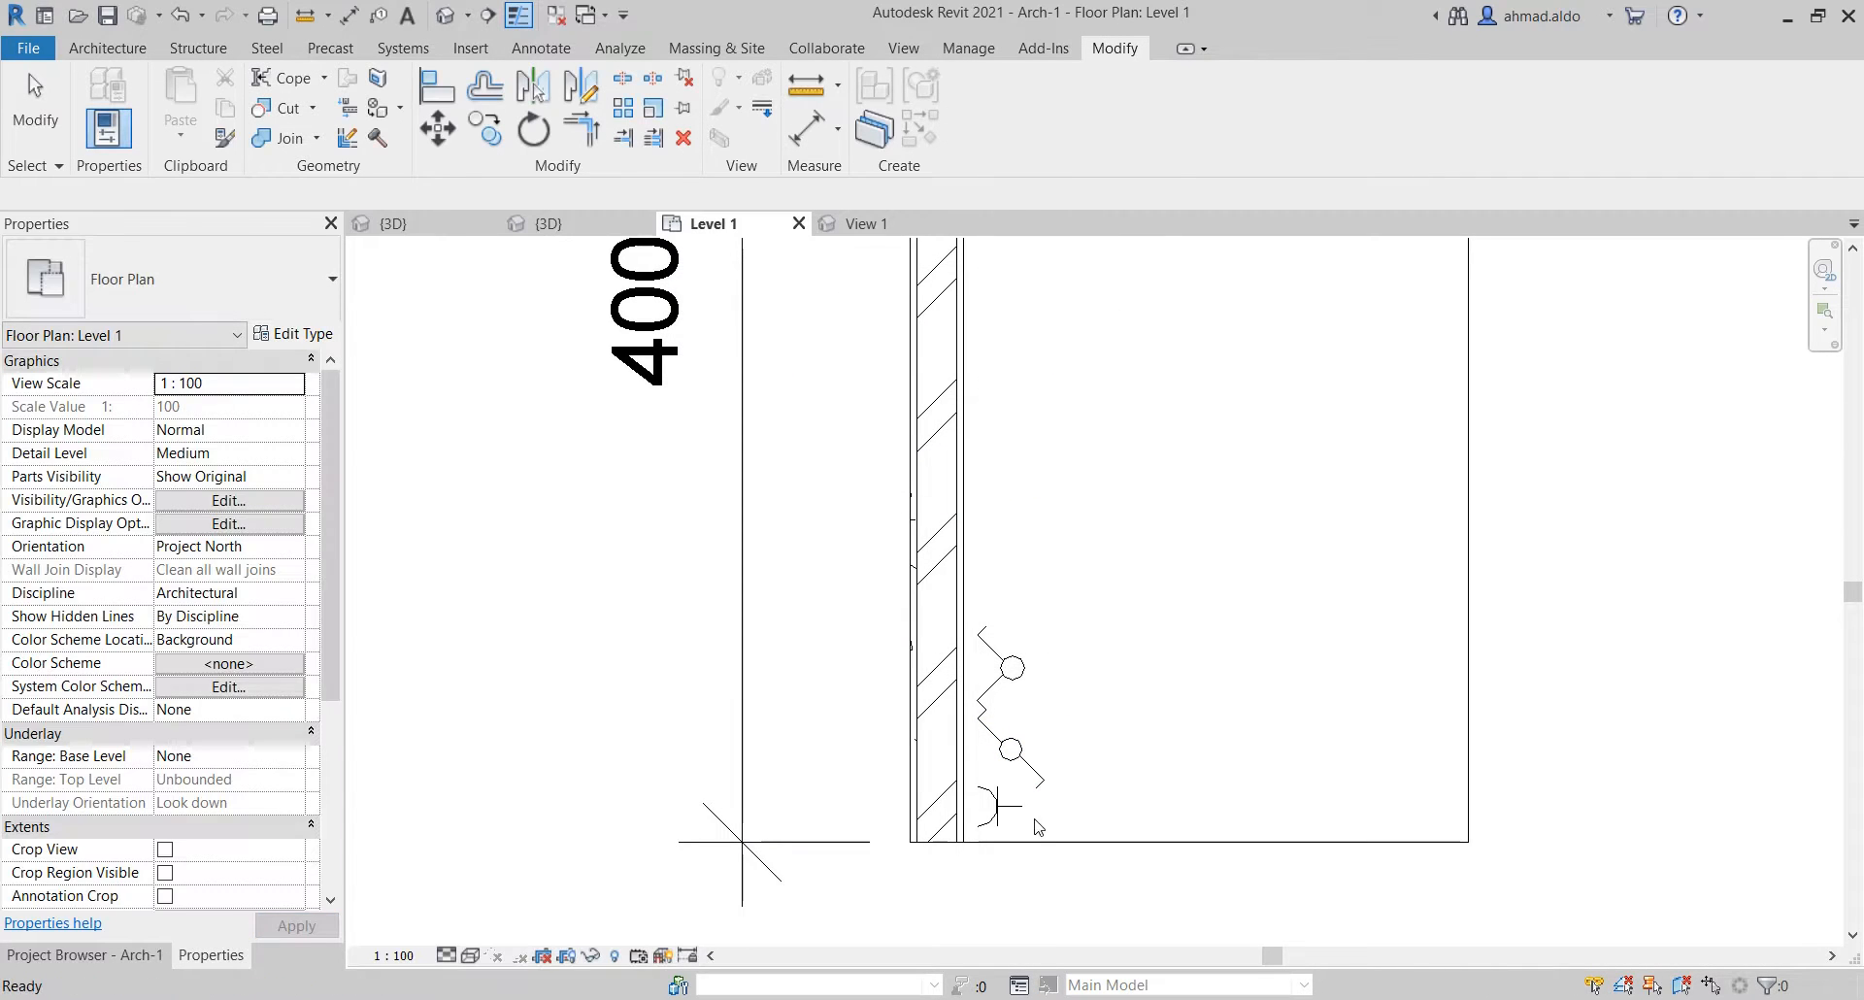
Create a power circuit from the socket at the wall's lower end in the Level 1 plan and clear the selection
click(1000, 812)
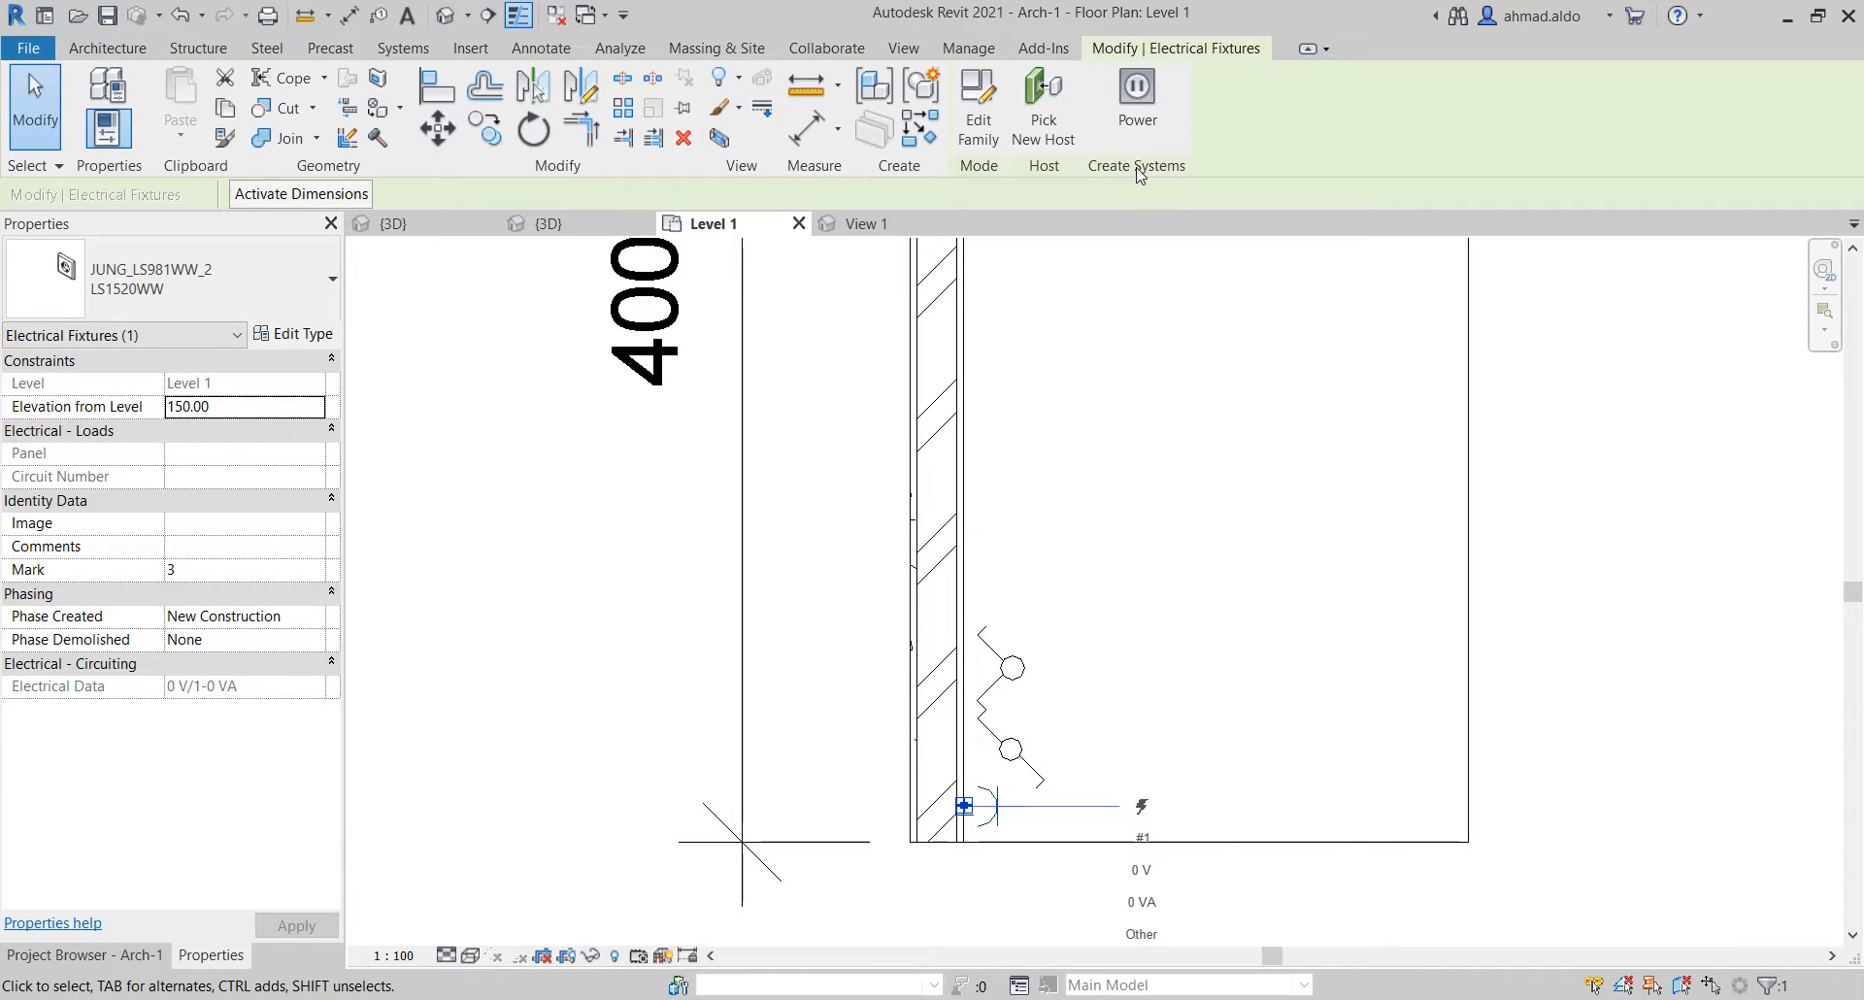
click(1160, 136)
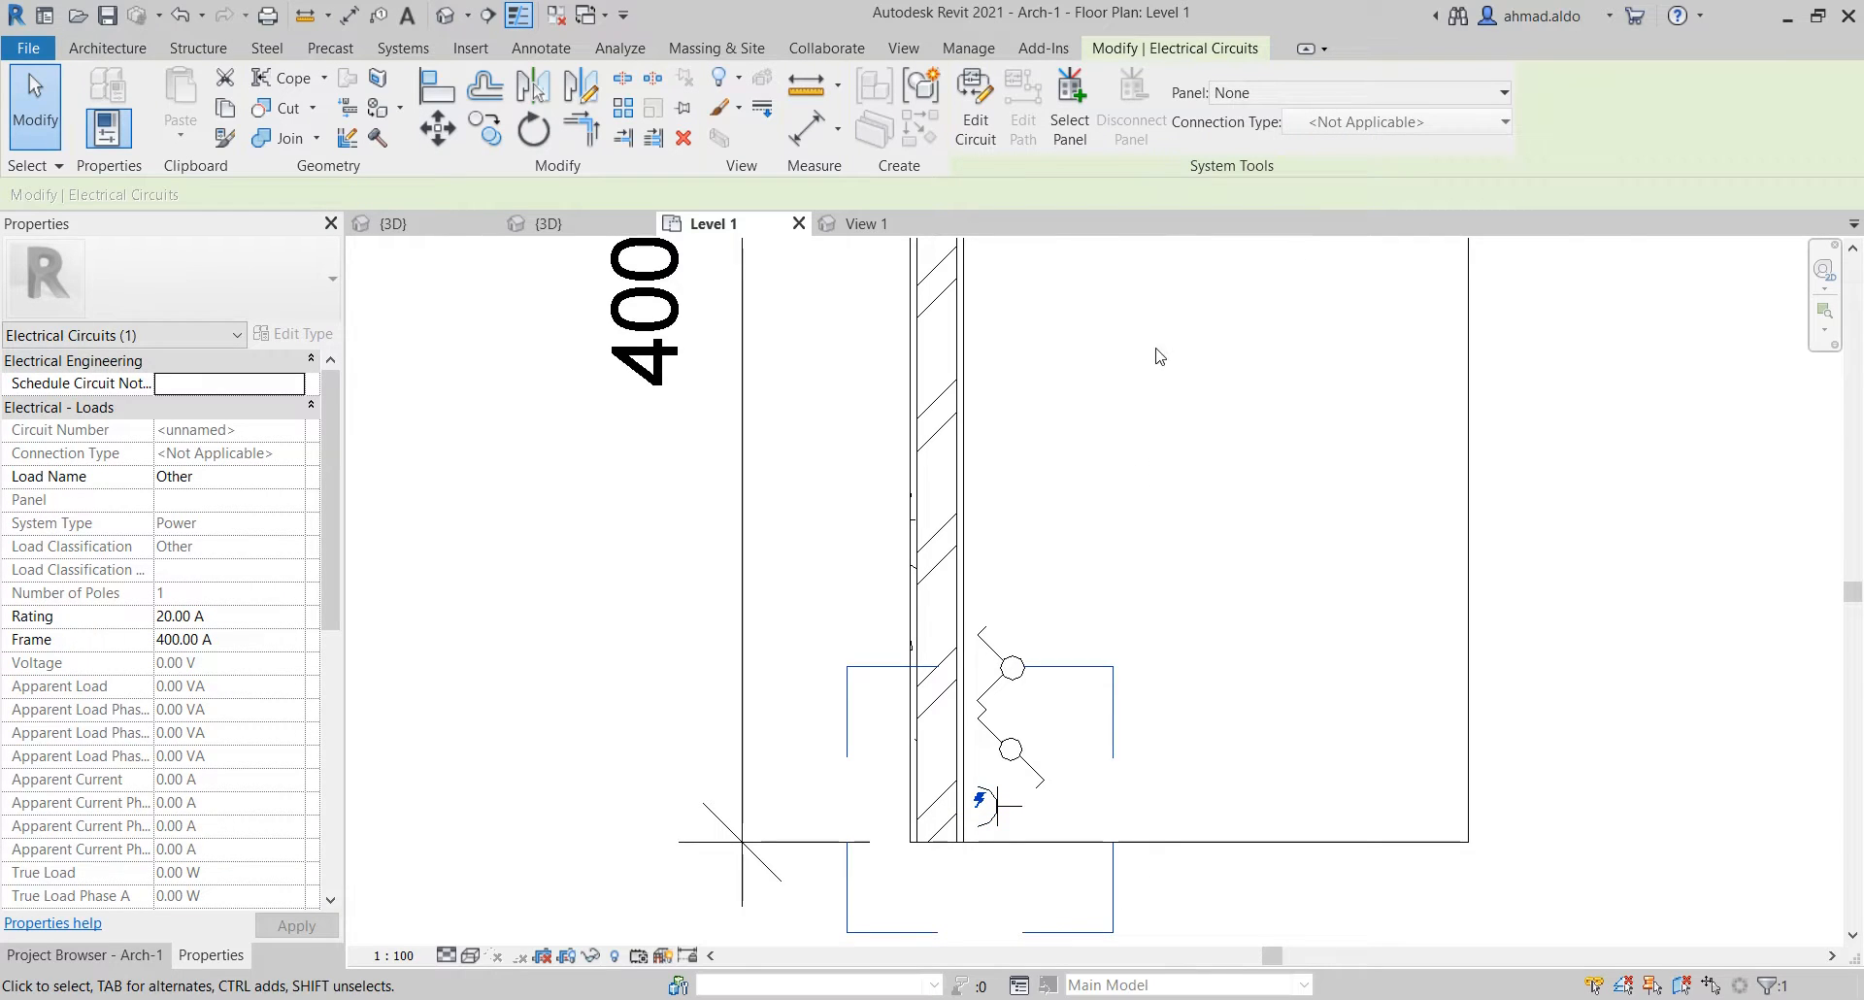
scroll(1097, 521, down, 1)
middle_drag(1152, 402, 1091, 486)
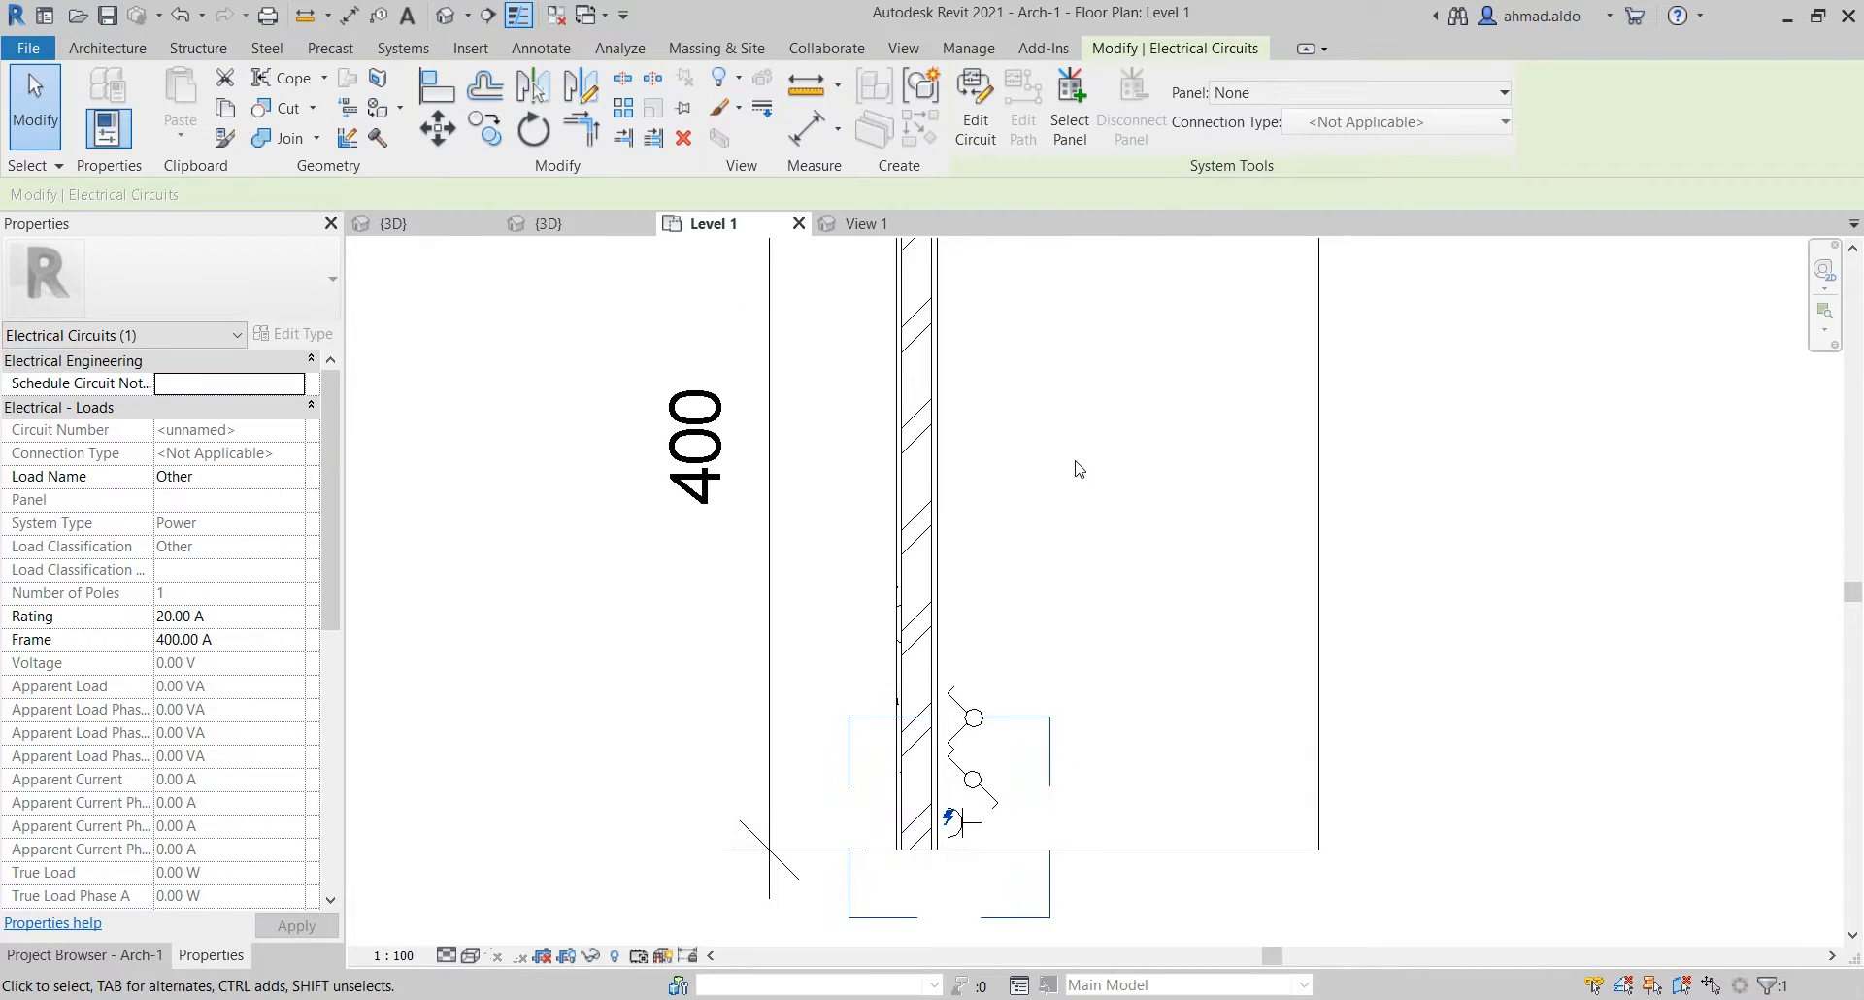
click(1041, 639)
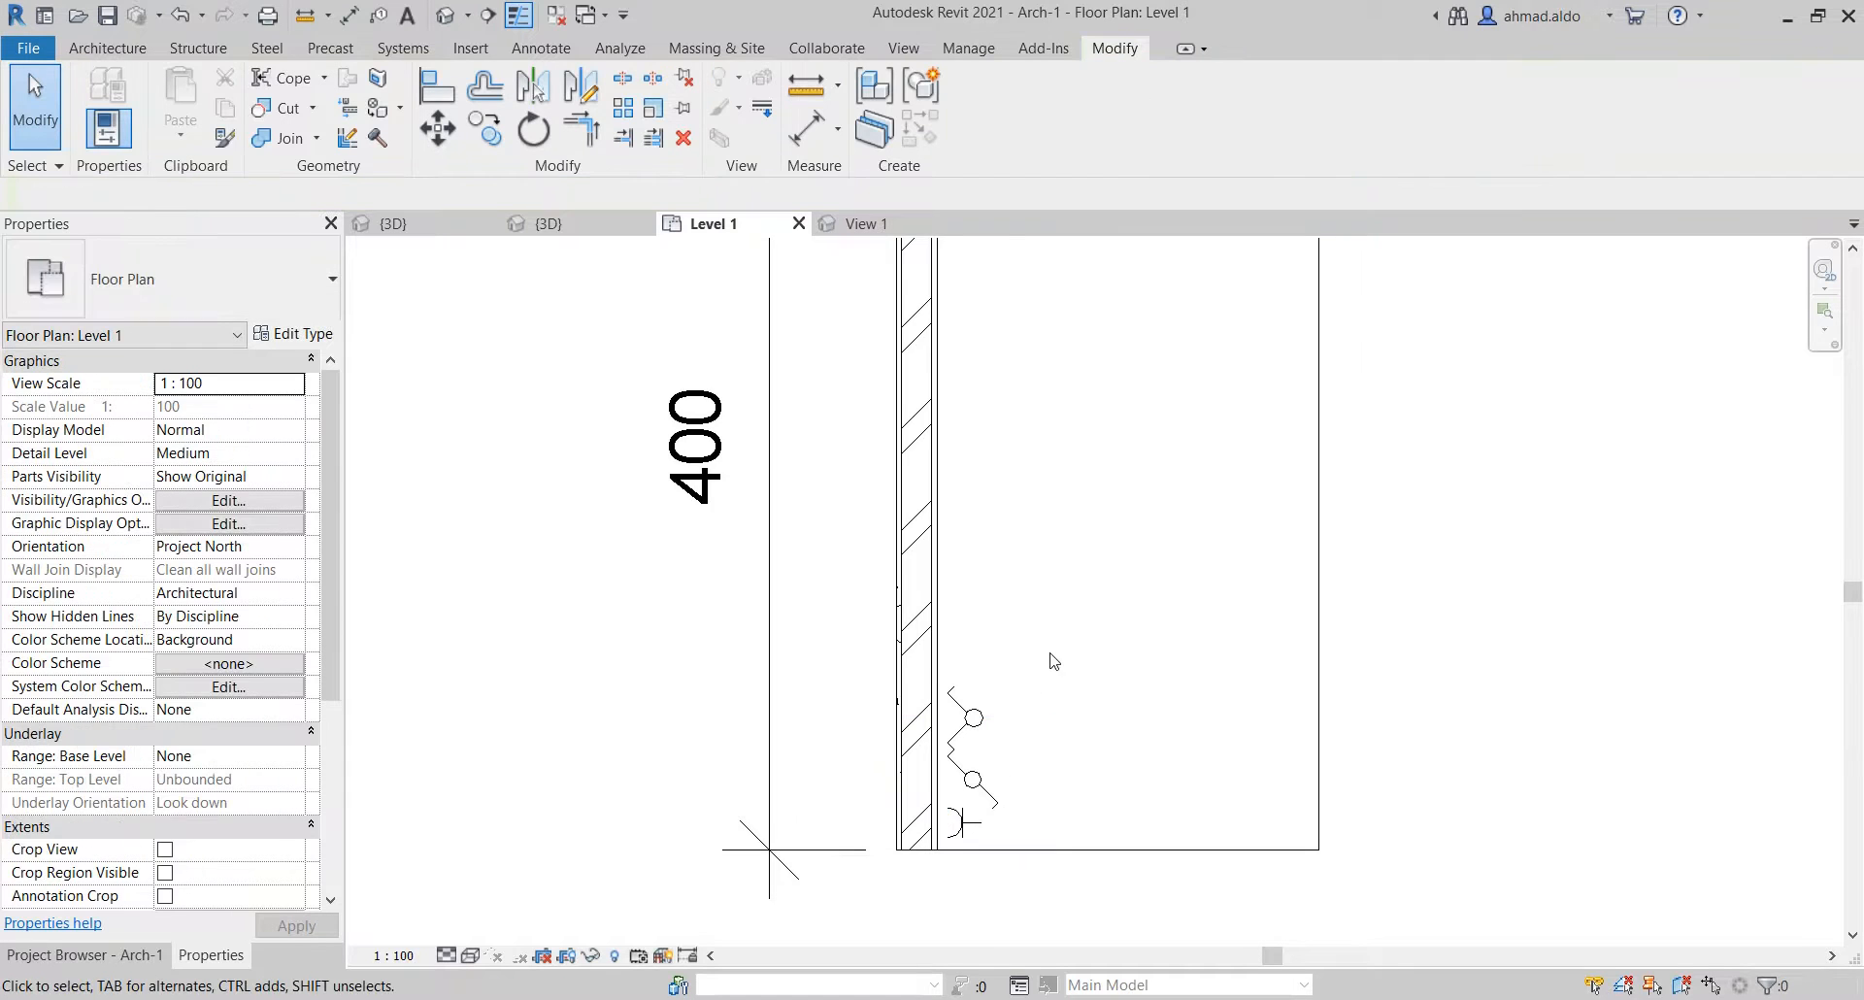
Examine the switch and socket symbols in the Level 1 plan, and view the wall devices in the {3D} view of Arch-1
middle_drag(1053, 658, 1149, 578)
scroll(1099, 741, up, 3)
scroll(1126, 668, up, 1)
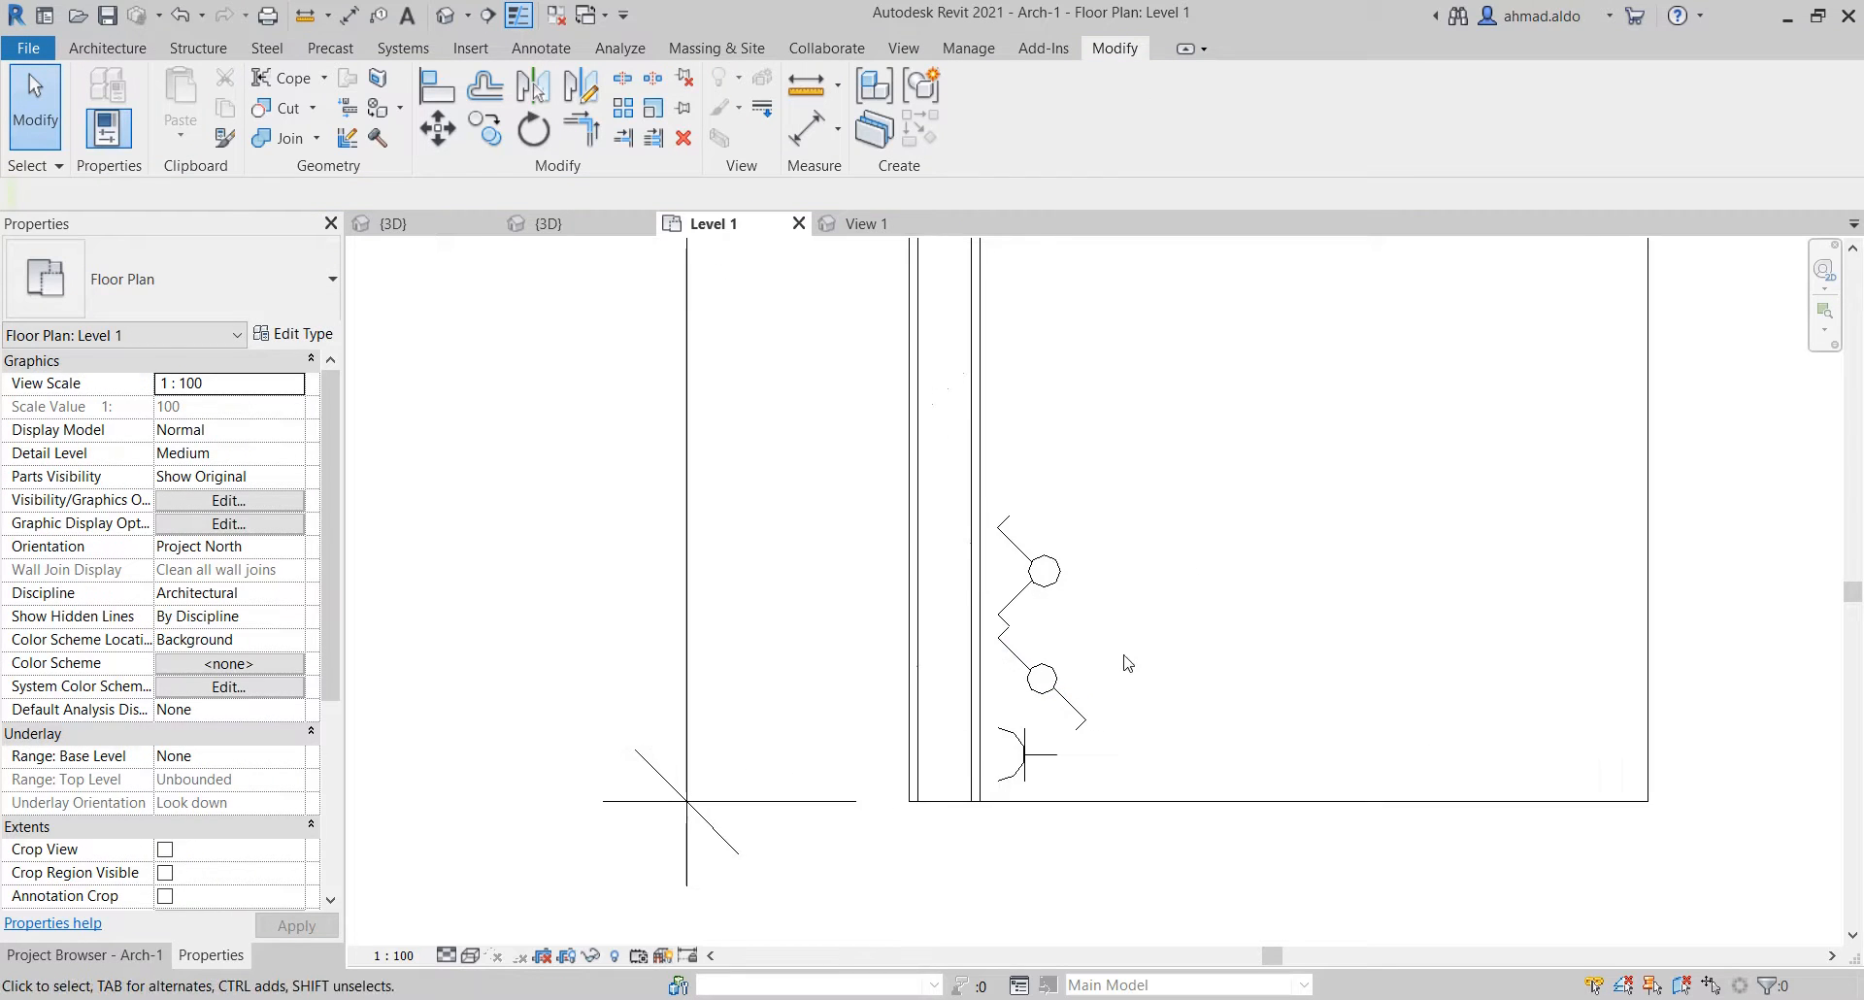
middle_drag(1124, 637, 1075, 646)
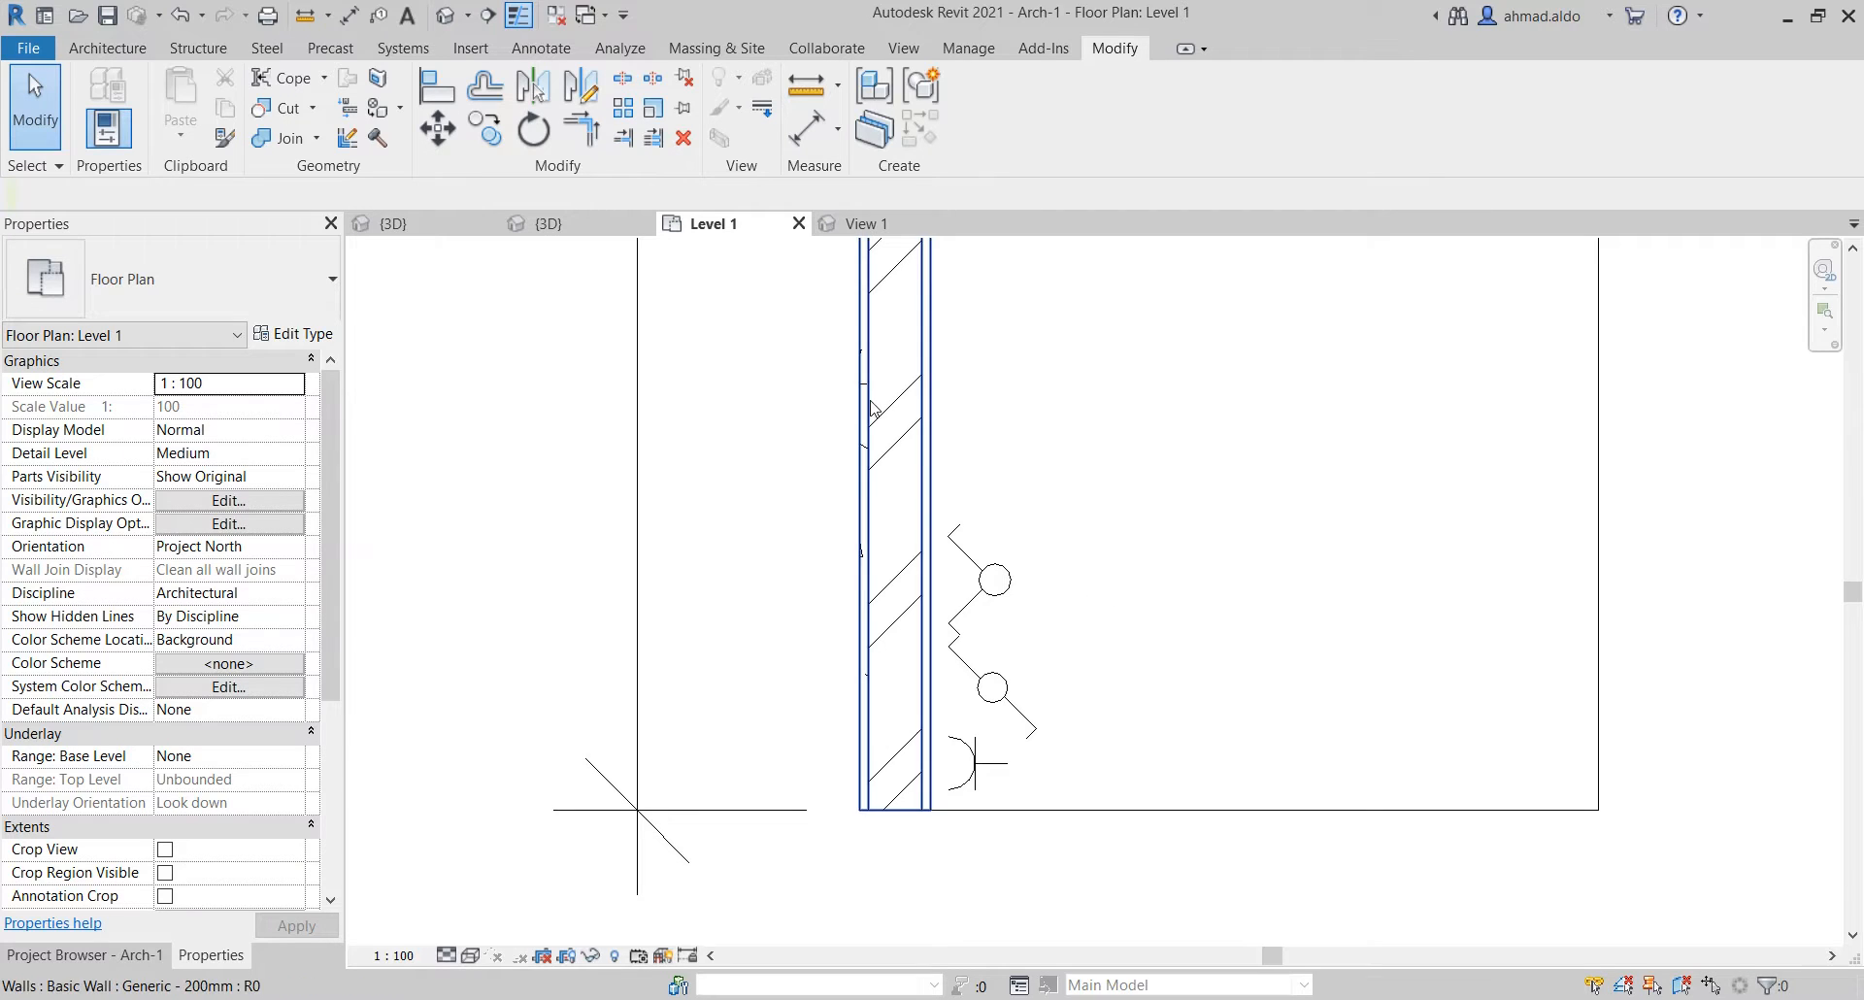
click(546, 224)
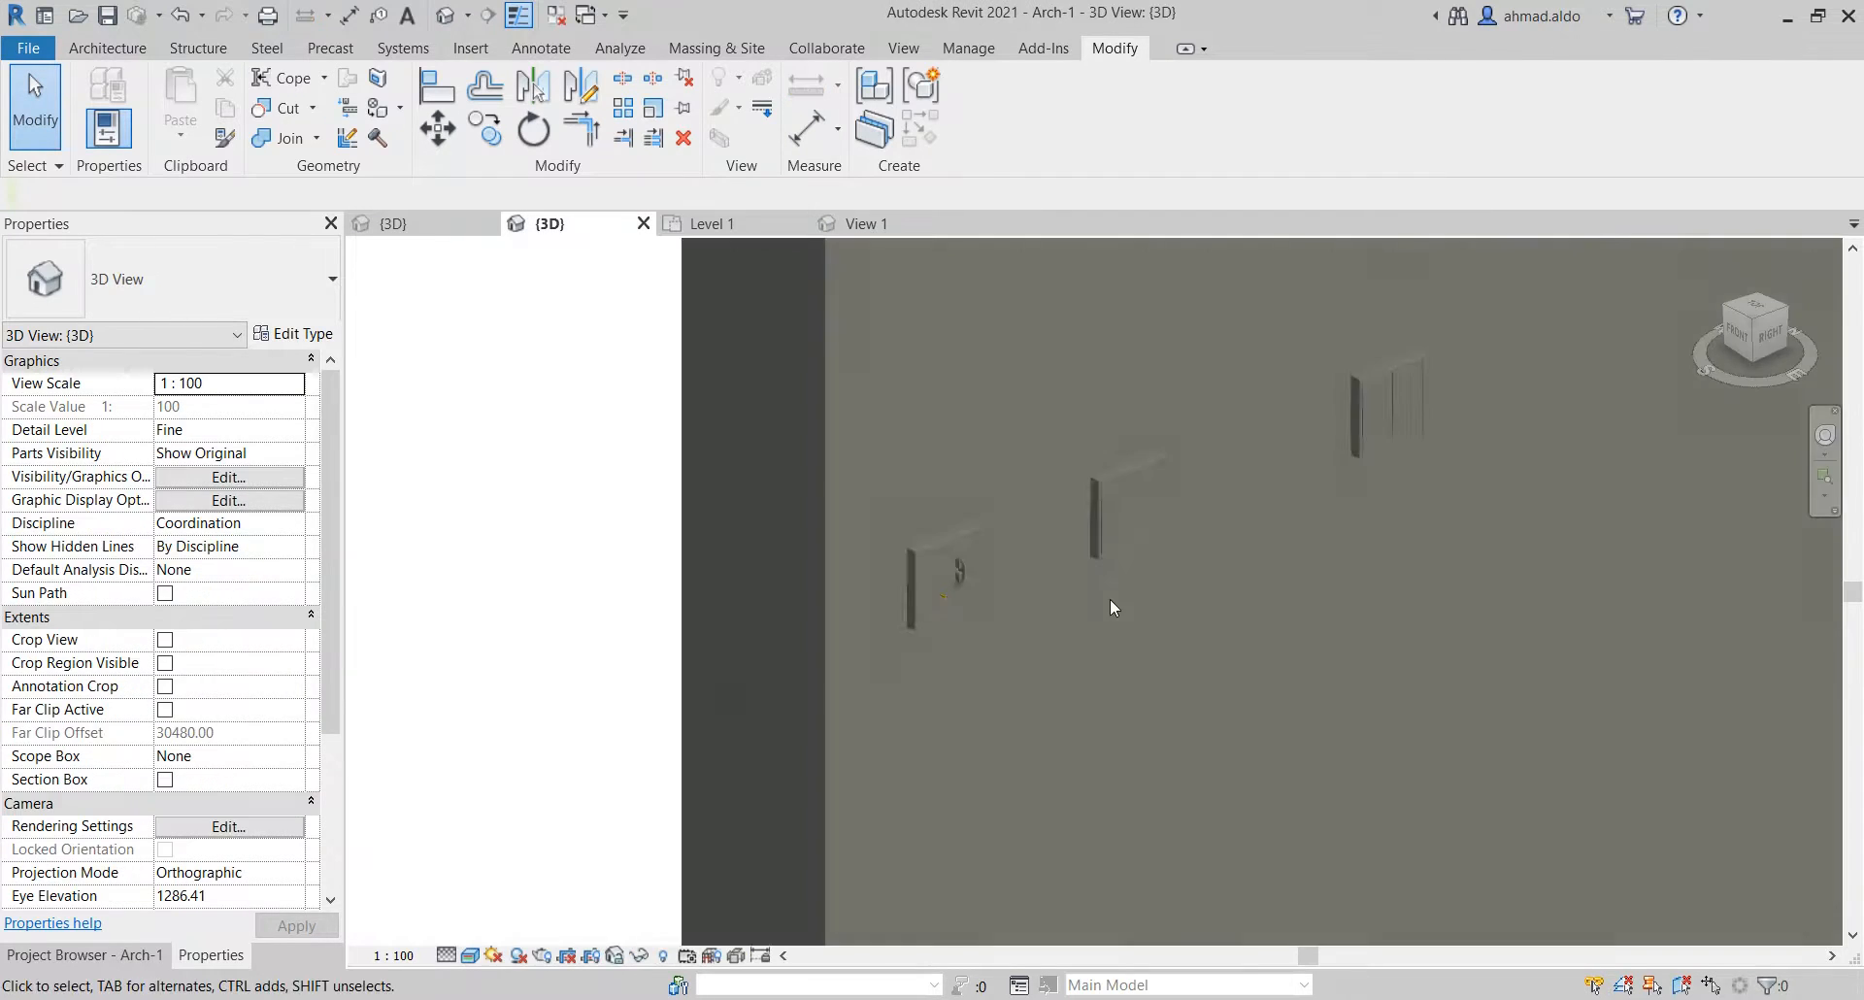
scroll(1110, 598, down, 4)
mouse_move(1141, 594)
shift+middle_down()
mouse_move(1227, 612)
mouse_move(1123, 608)
shift+middle_up()
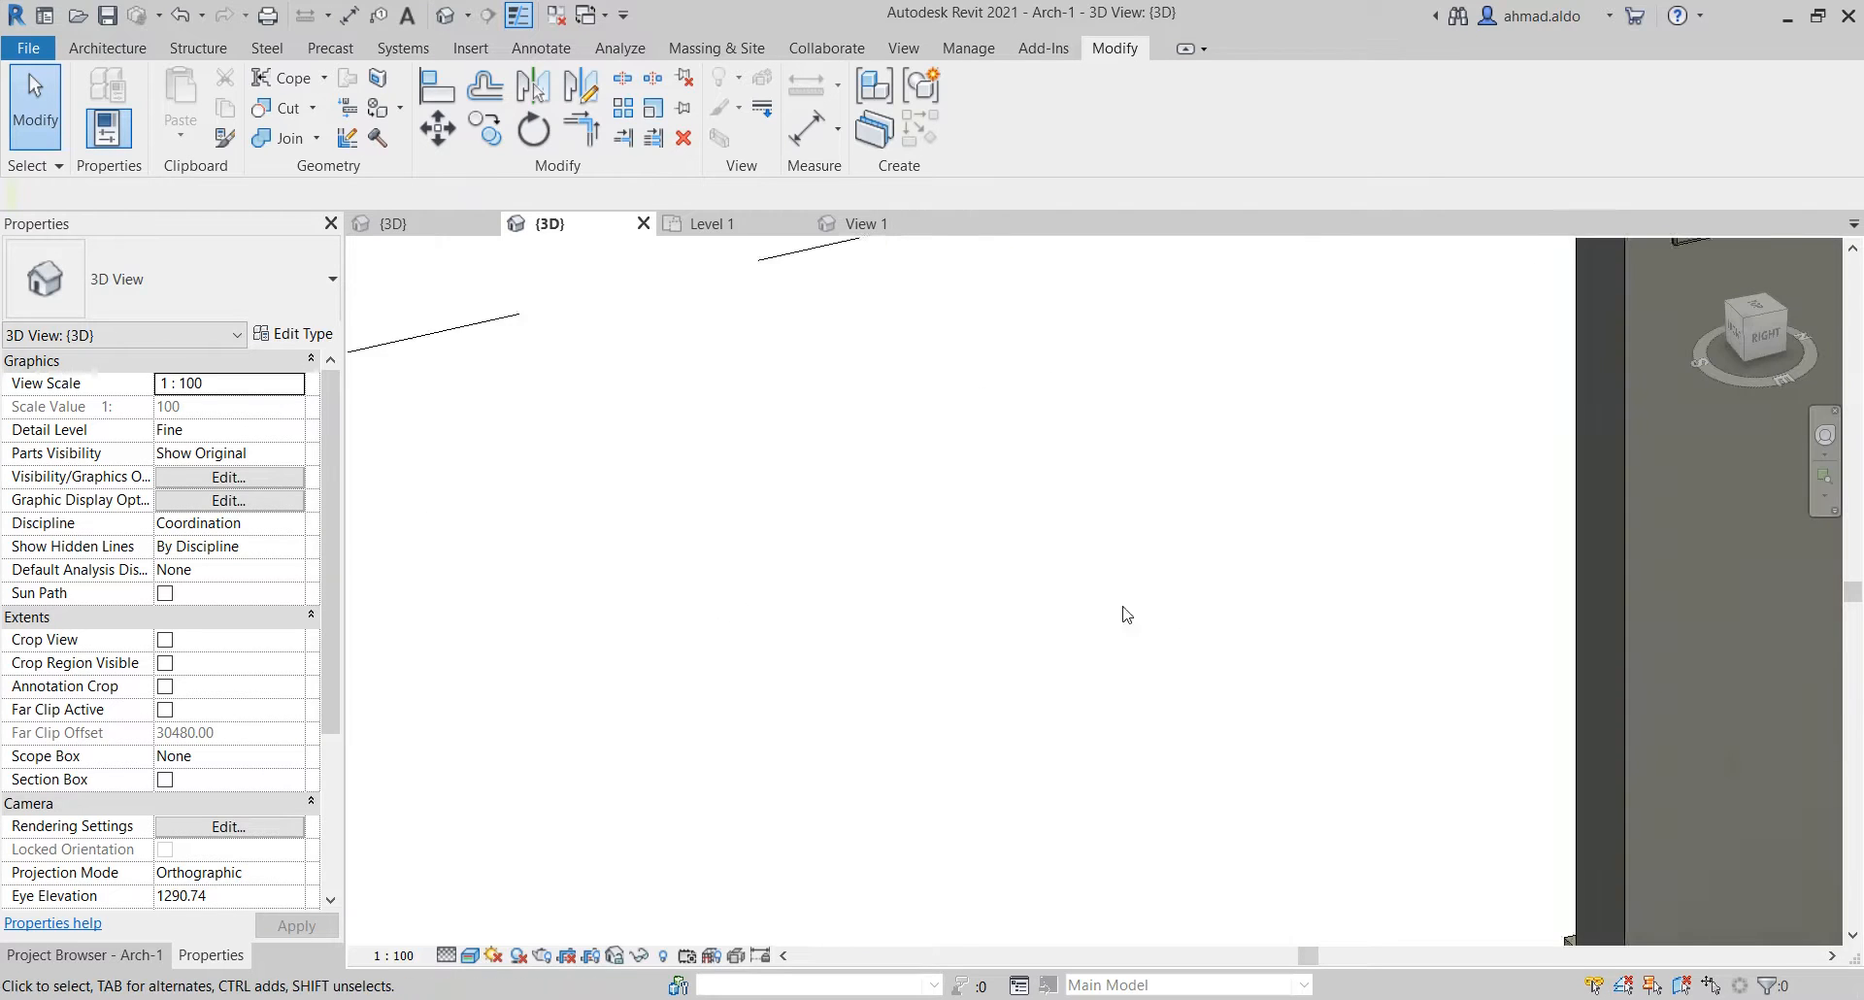